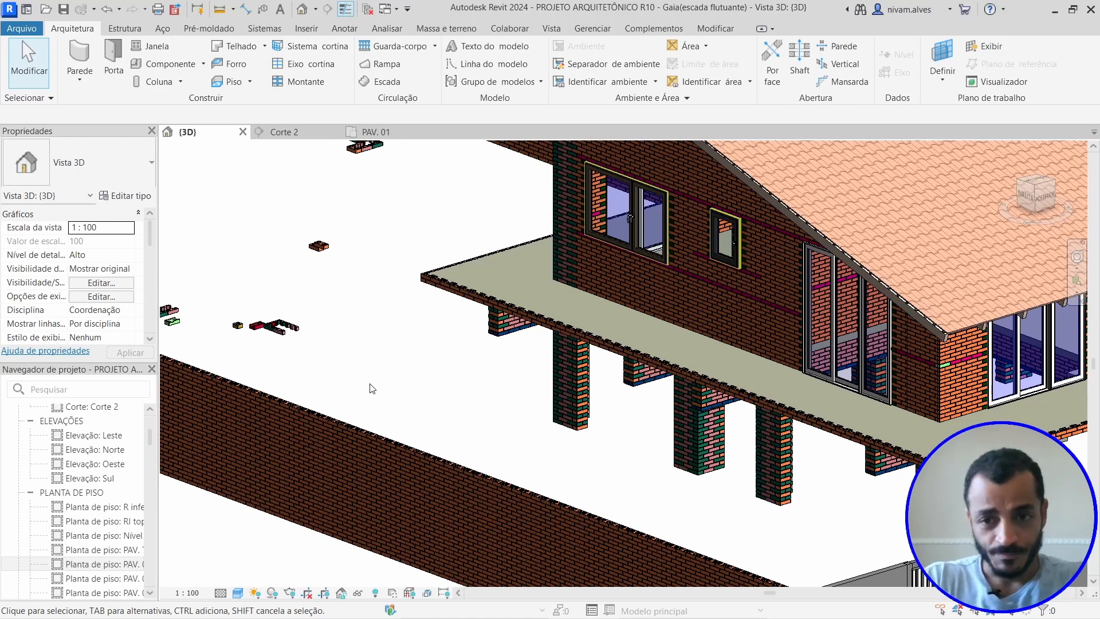
- Examine the loose modular blocks laid out beside the house in 3D, selecting the orange 07x12,5x25 cm generic block and then deselecting it
scroll(372, 388, down, 2)
middle_drag(360, 355, 292, 410)
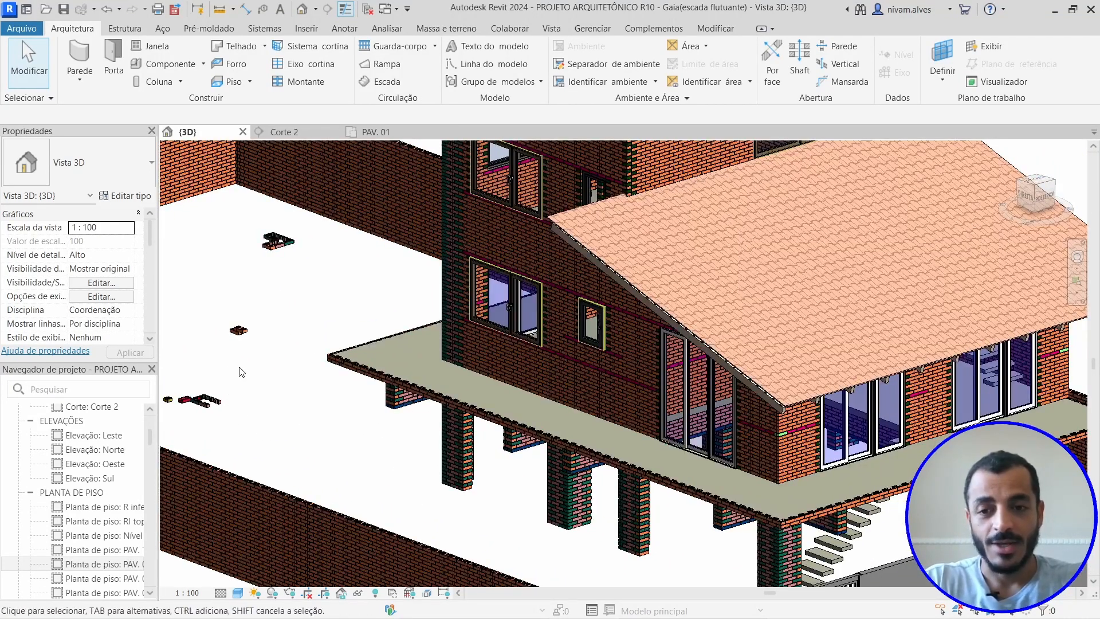
middle_drag(263, 371, 417, 352)
middle_drag(289, 384, 381, 319)
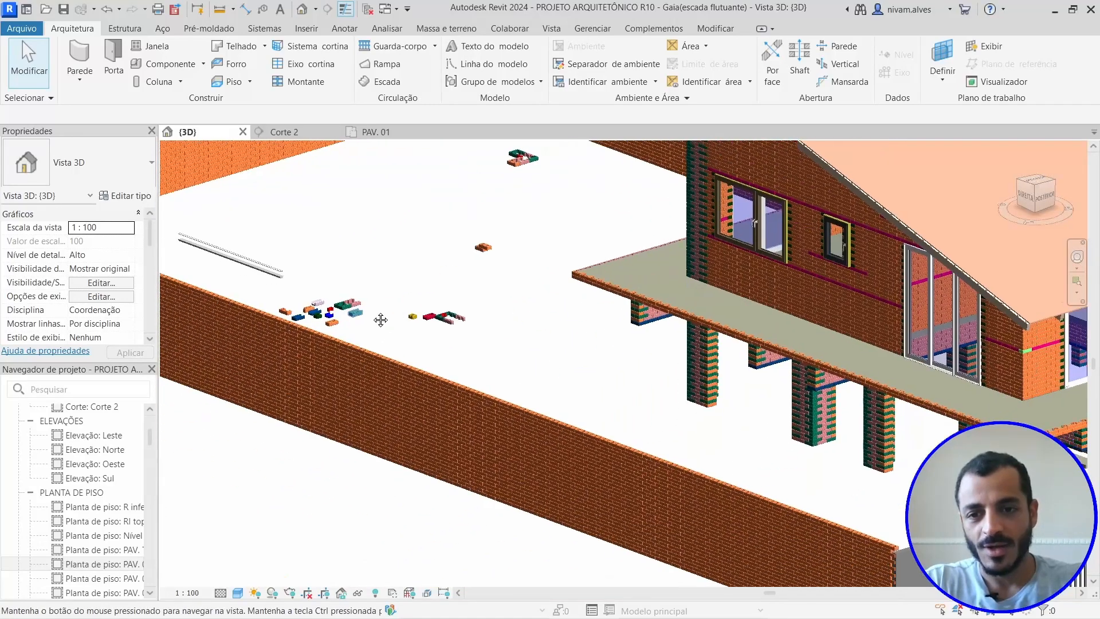
scroll(380, 319, up, 10)
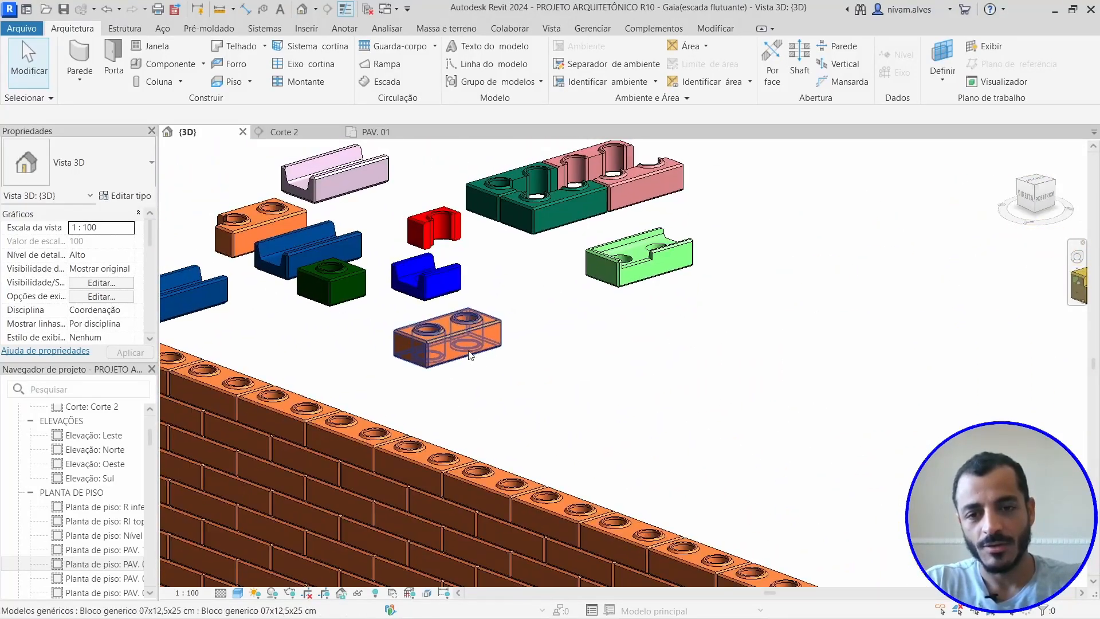
click(441, 338)
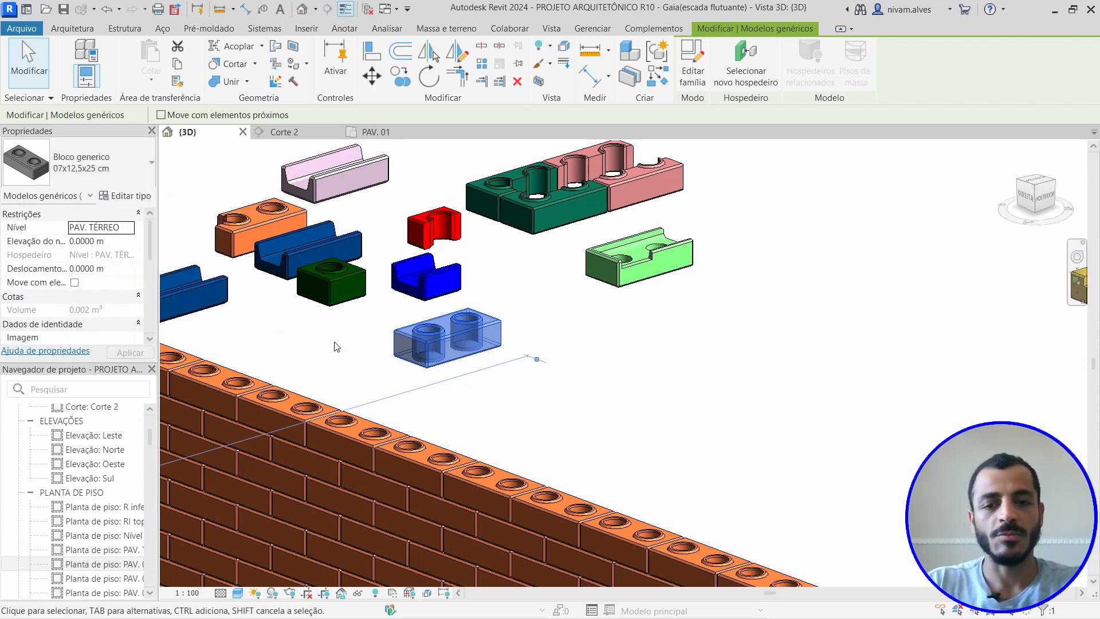
scroll(277, 346, down, 3)
scroll(329, 360, down, 2)
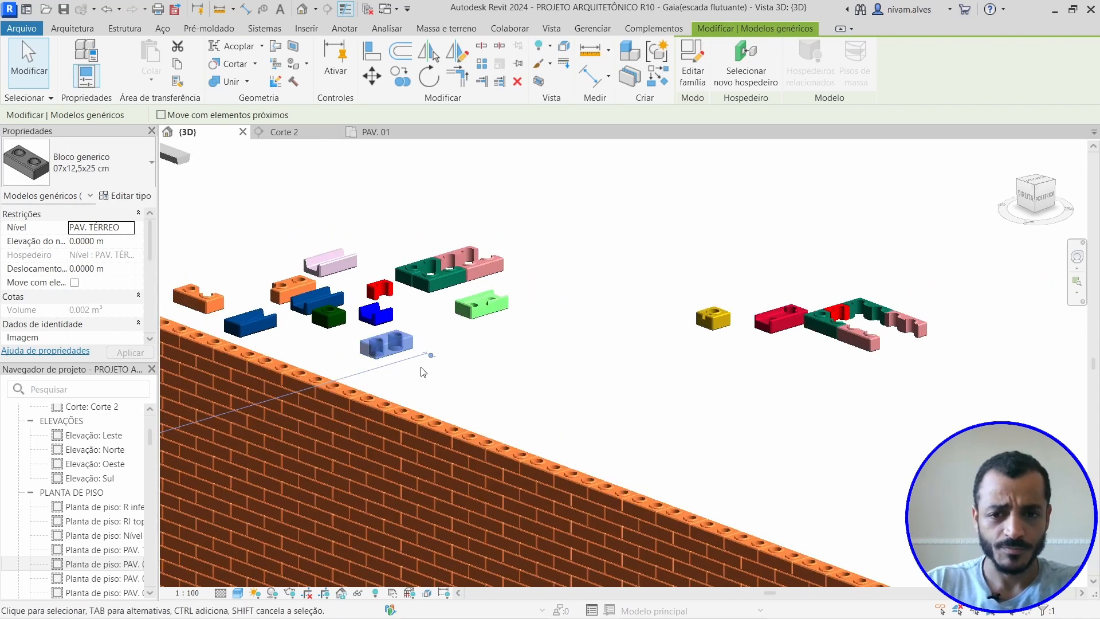
click(475, 374)
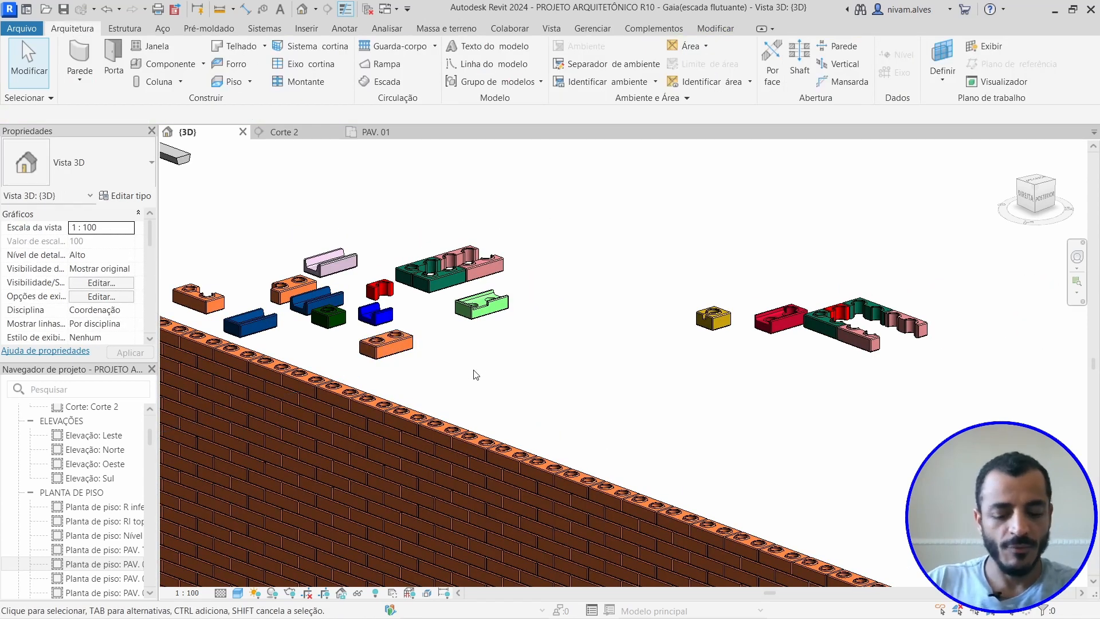
scroll(475, 375, down, 2)
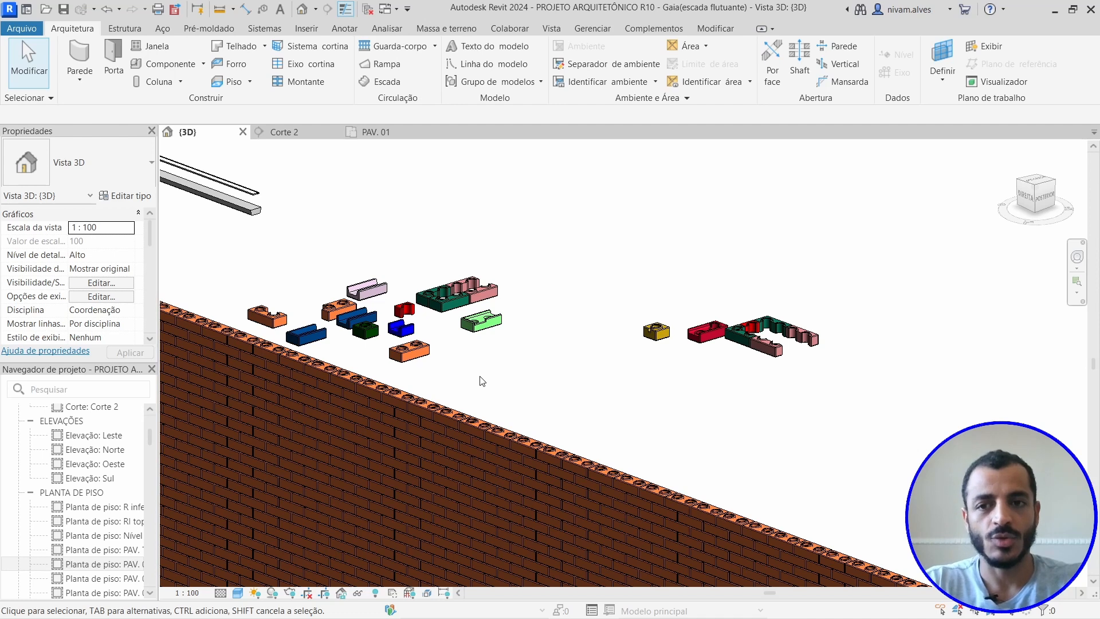
scroll(506, 356, down, 2)
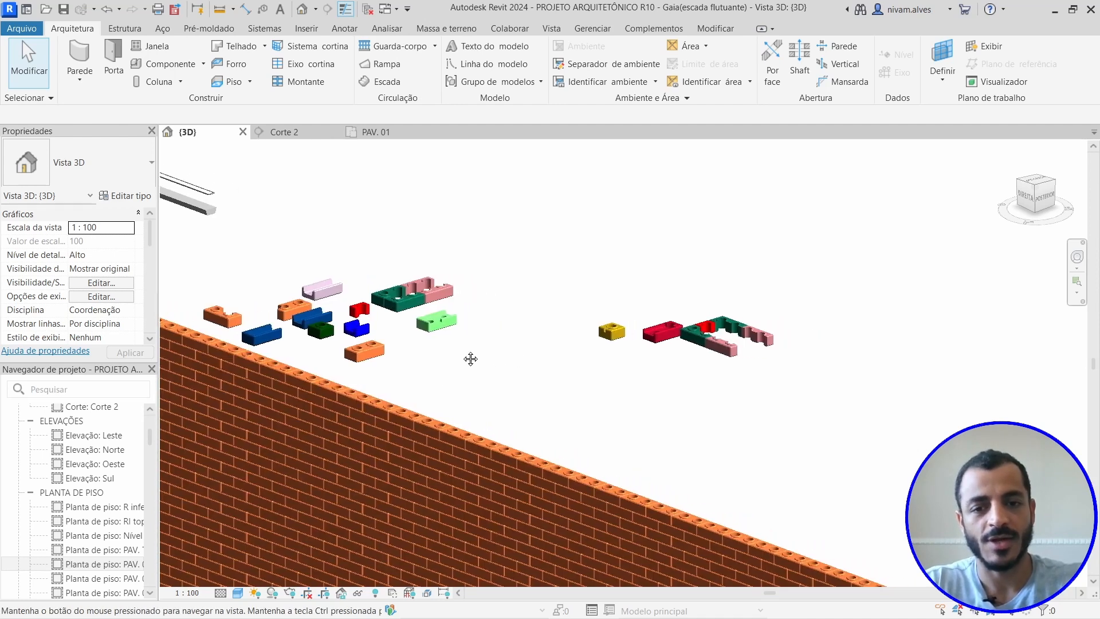
middle_drag(471, 360, 445, 374)
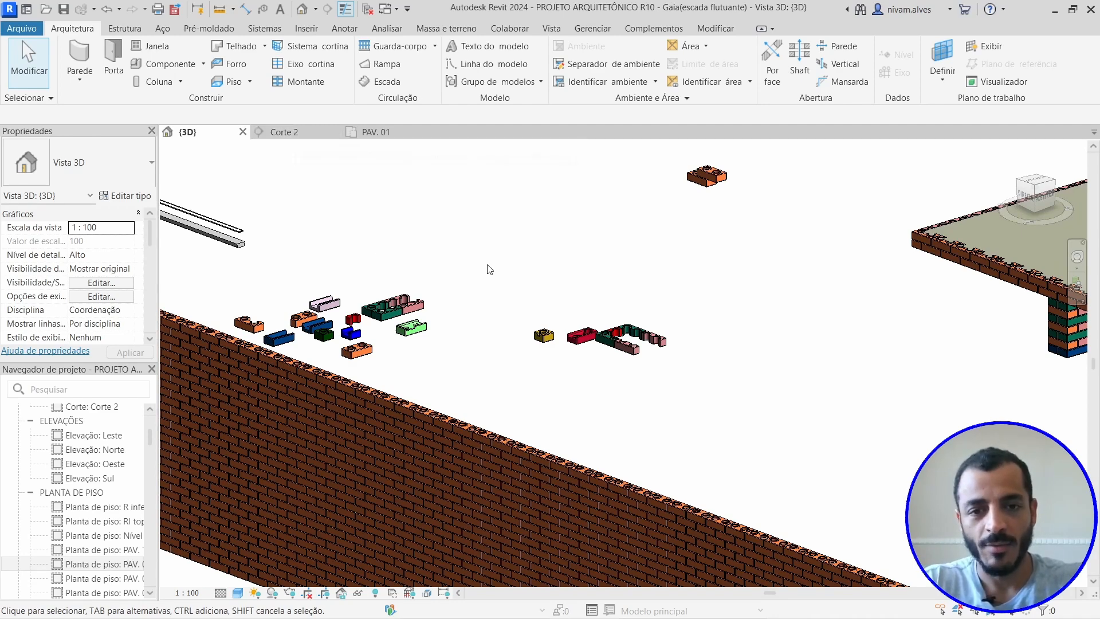
- Examine the whole brick house in 3D, including its roofs, raised floor and surrounding boundary wall
scroll(489, 270, down, 1)
middle_drag(461, 295, 75, 379)
scroll(453, 367, down, 3)
middle_drag(454, 364, 276, 333)
scroll(282, 360, down, 2)
middle_drag(284, 373, 258, 415)
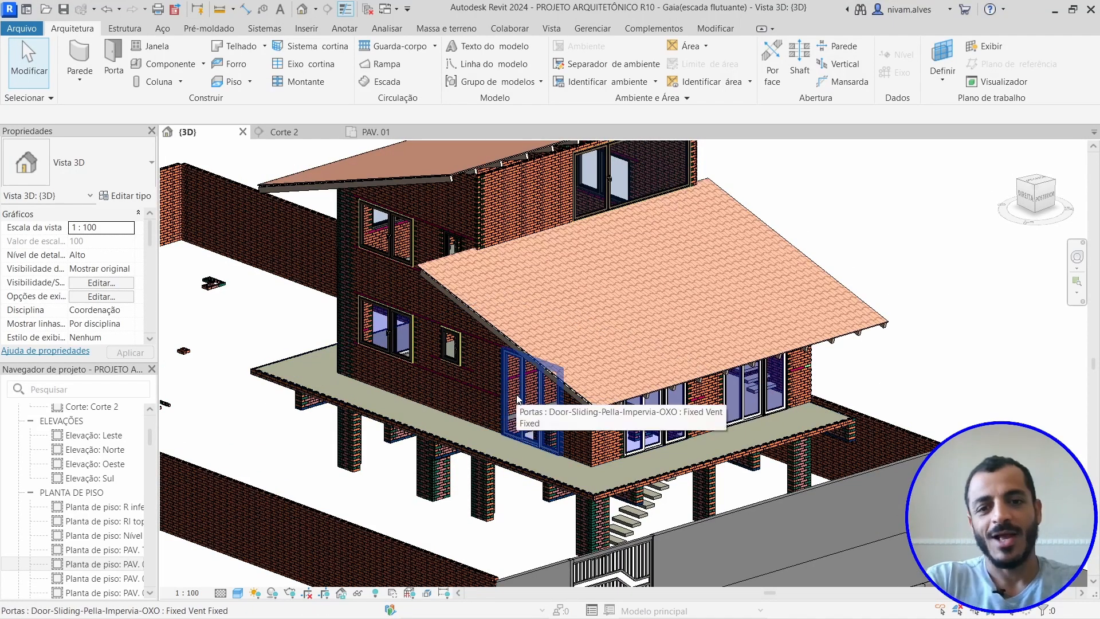
scroll(506, 404, down, 2)
middle_drag(505, 403, 449, 404)
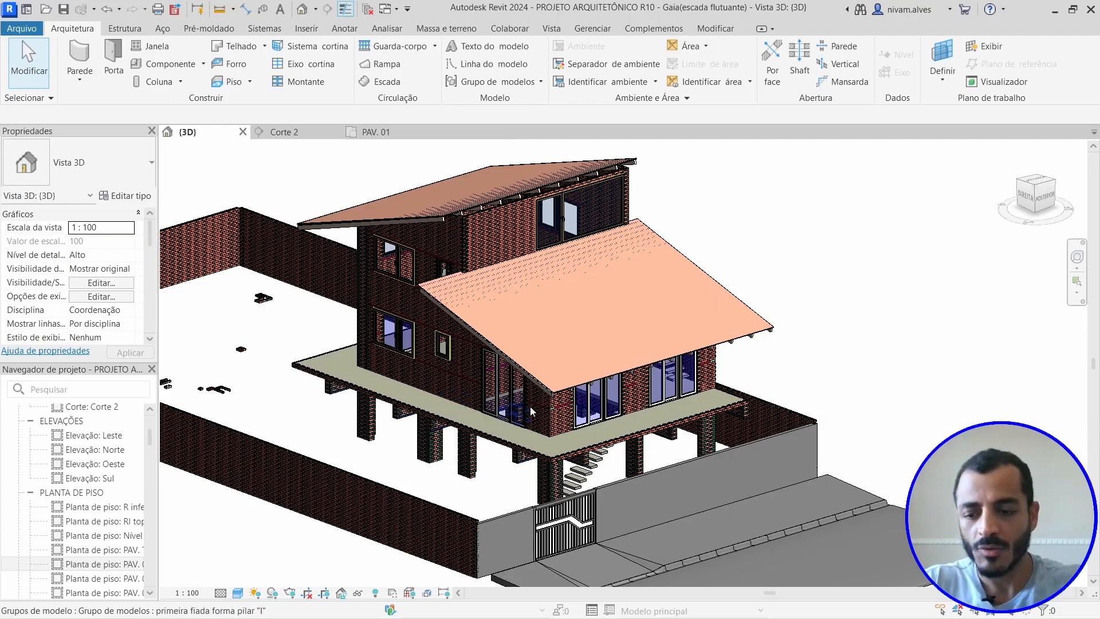
shift+middle_drag(448, 403, 434, 344)
scroll(469, 412, up, 3)
mouse_move(460, 437)
shift+middle_down()
mouse_move(494, 469)
mouse_move(469, 455)
shift+middle_up()
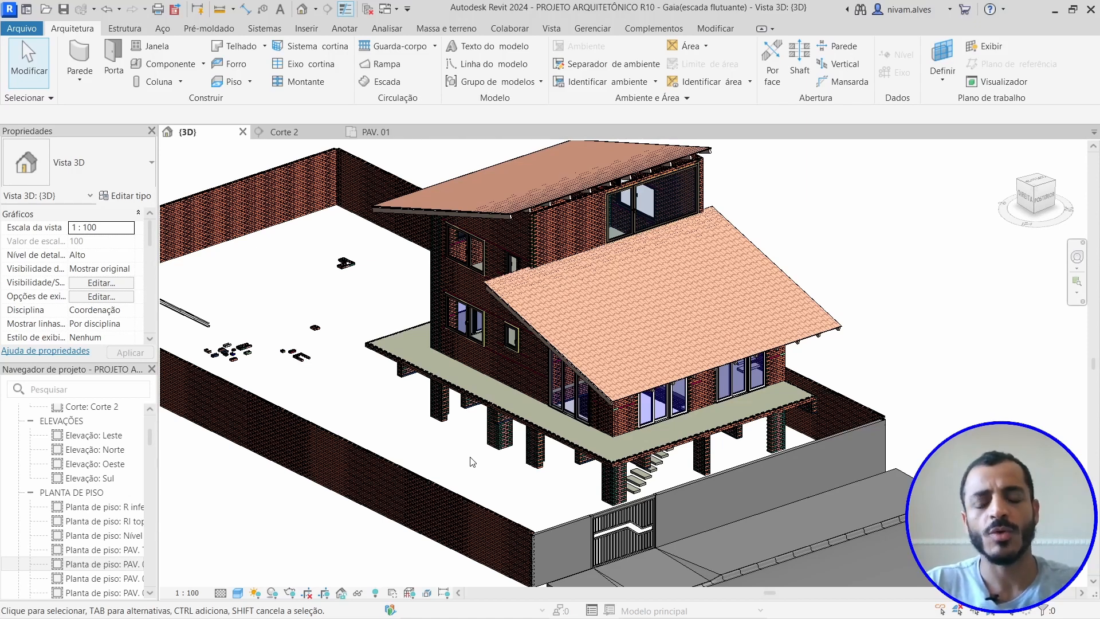
scroll(470, 462, down, 3)
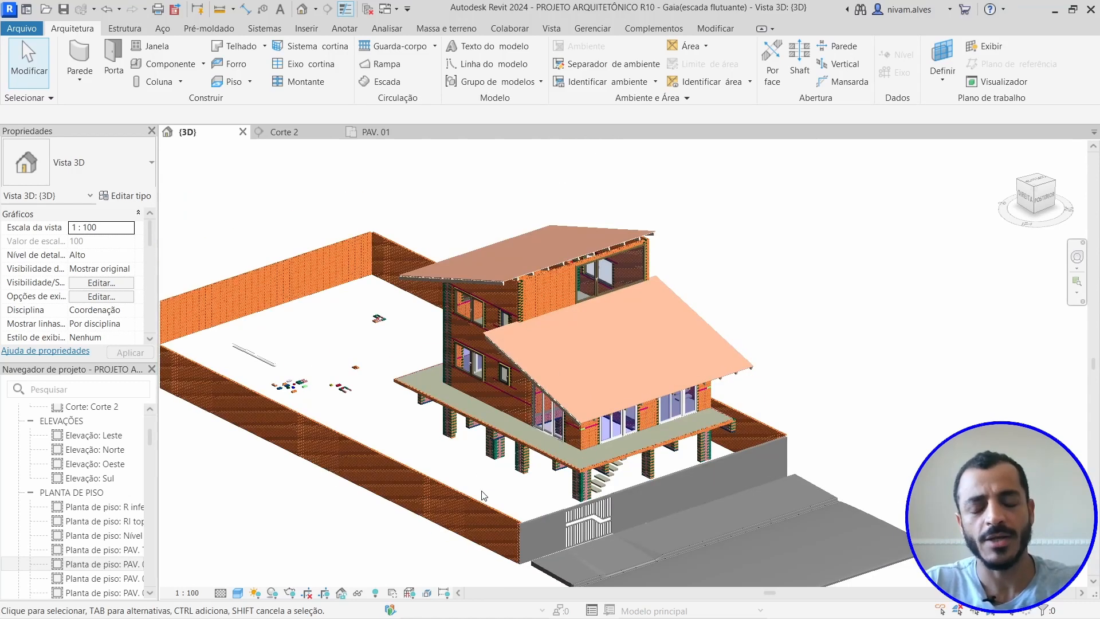
middle_drag(482, 480, 527, 448)
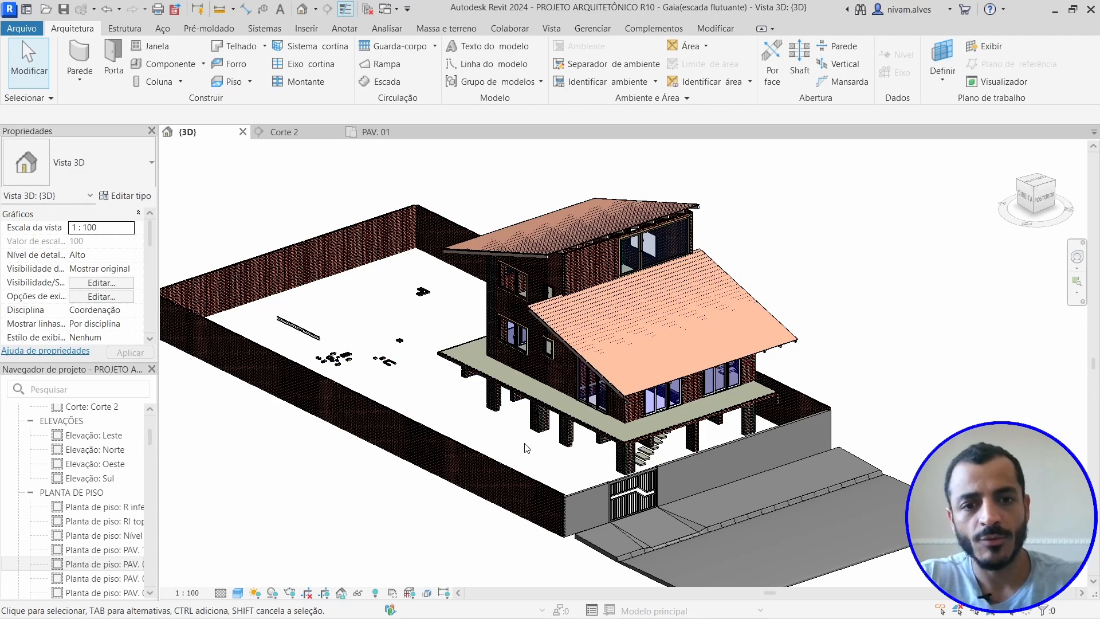
- Inspect the raised floor slab and the brick pillars supporting the house more closely in 3D
scroll(527, 448, up, 2)
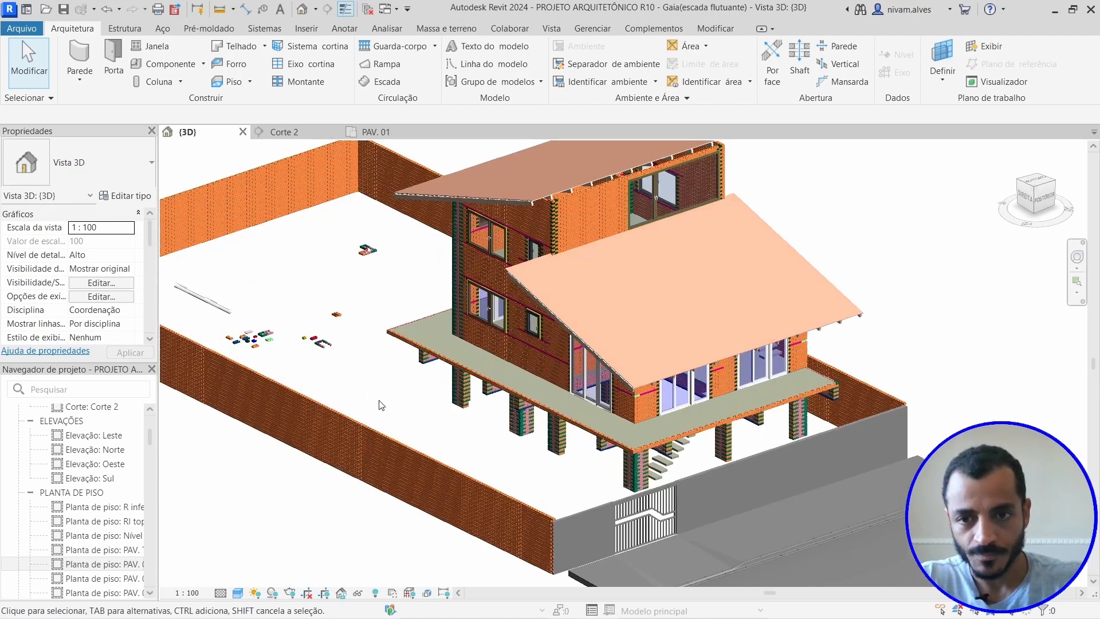
mouse_move(381, 405)
shift+middle_down()
mouse_move(375, 390)
mouse_move(401, 407)
mouse_move(312, 427)
mouse_move(378, 407)
shift+middle_up()
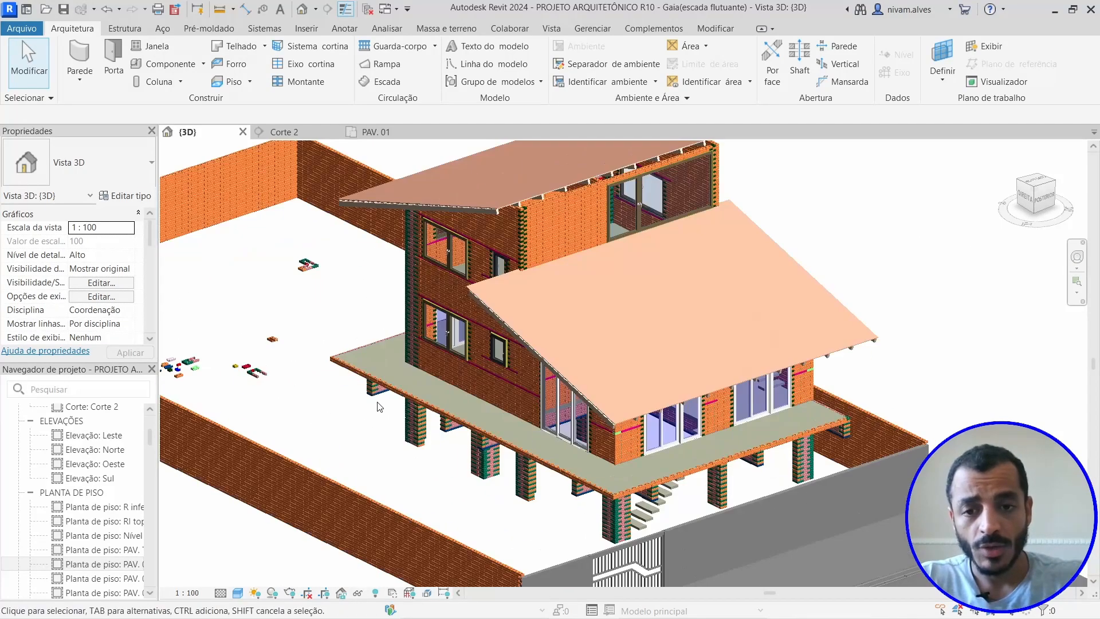
middle_drag(376, 445, 312, 437)
scroll(299, 444, up, 1)
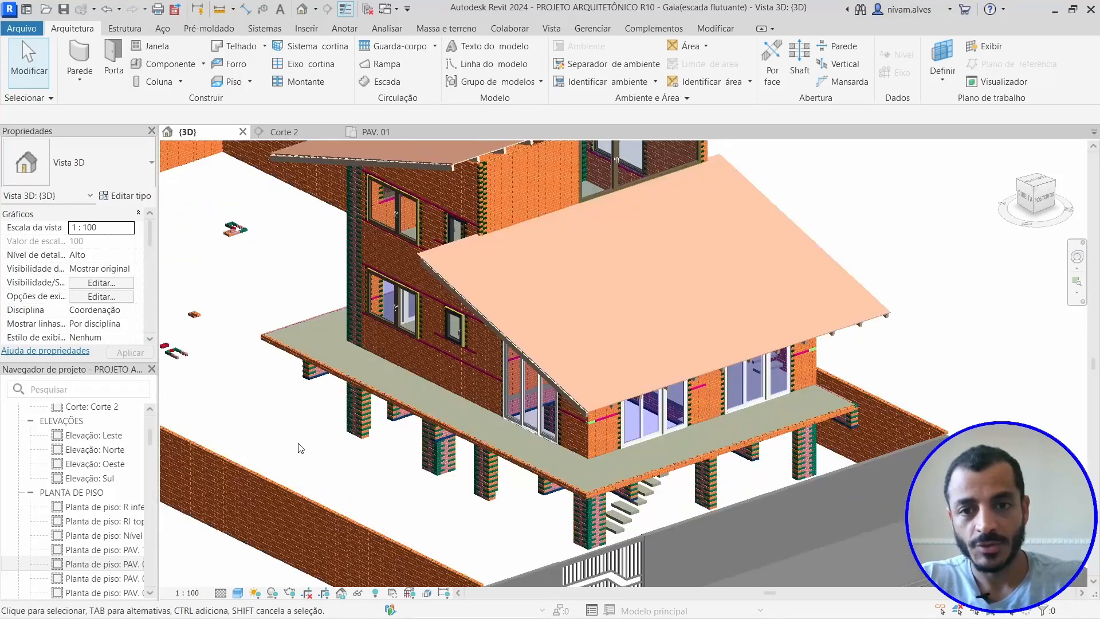
scroll(301, 441, up, 1)
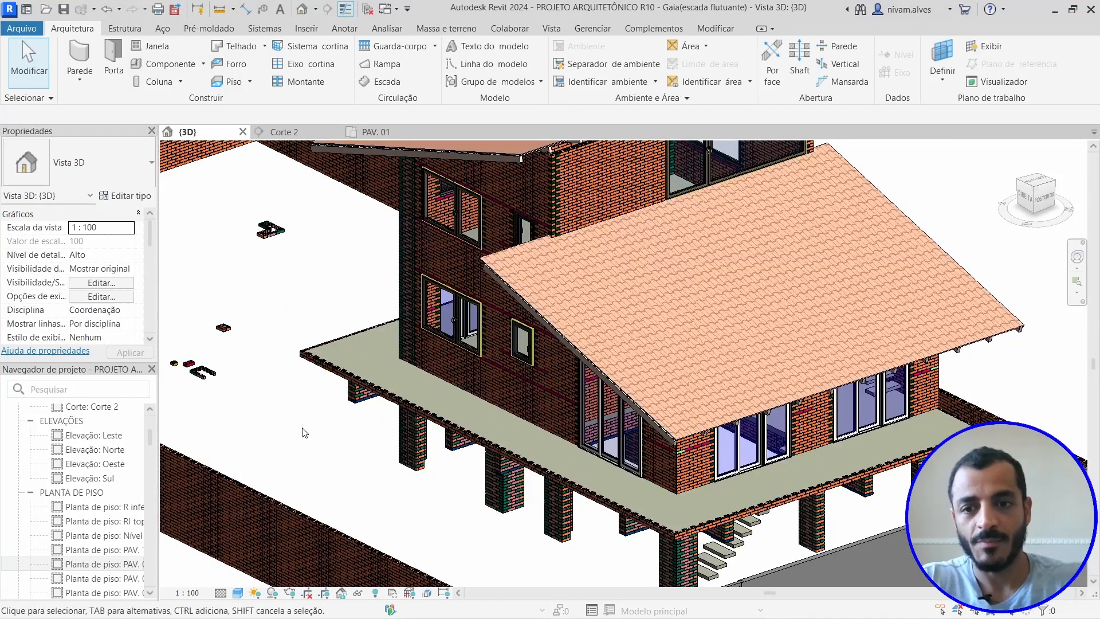
middle_drag(304, 433, 353, 381)
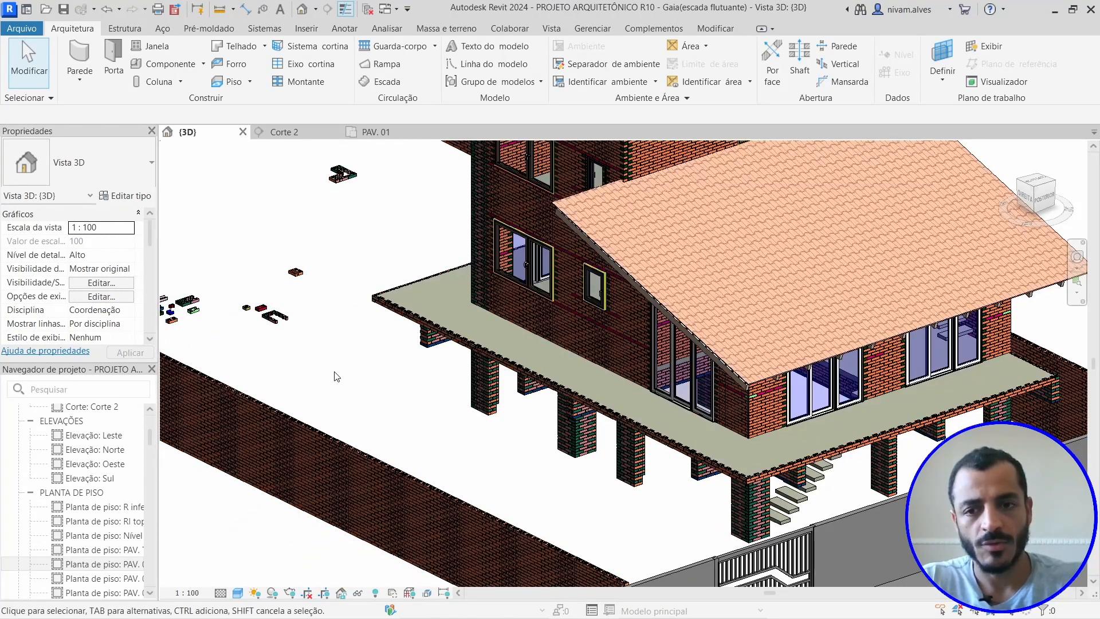
scroll(304, 362, up, 1)
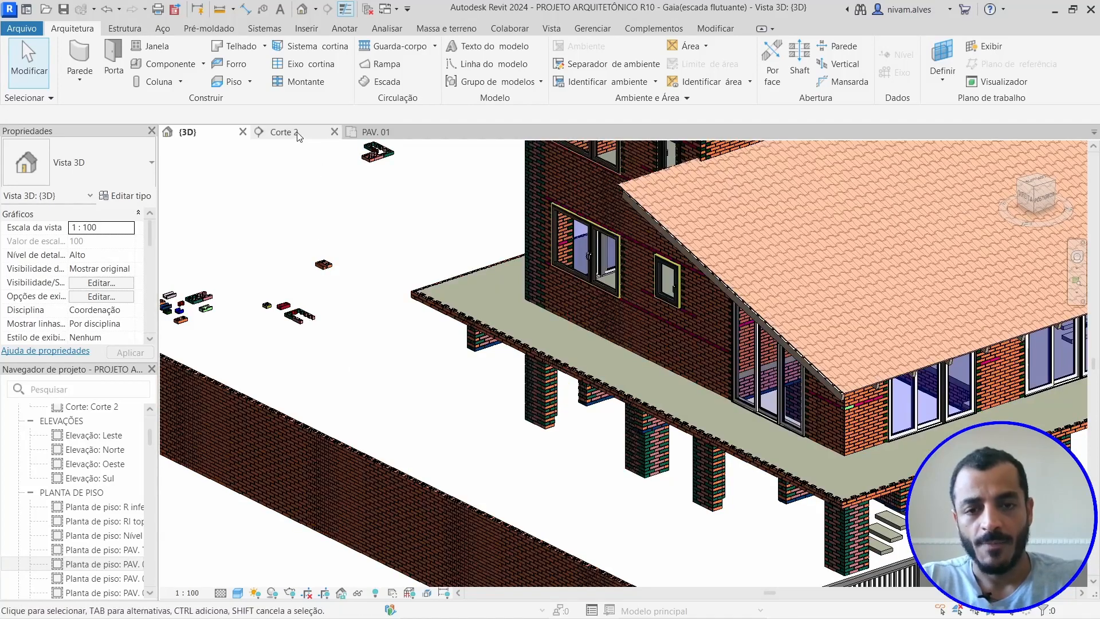
- Open the Corte 2 section view and examine the two stacked, dimensioned blocks beside the house
click(286, 133)
scroll(359, 352, down, 6)
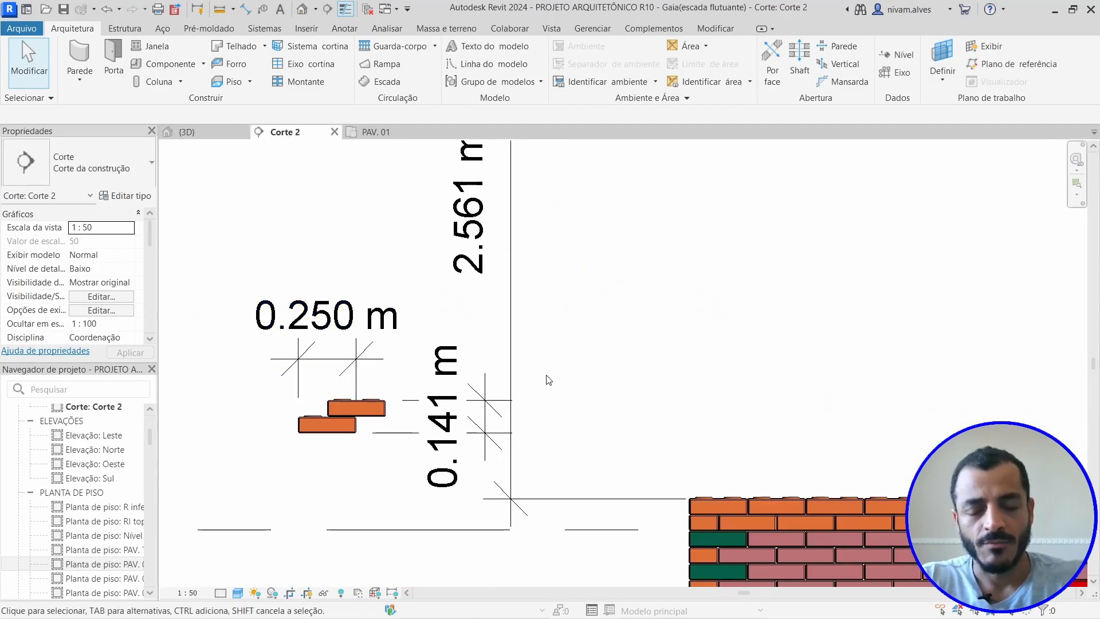
scroll(207, 369, up, 8)
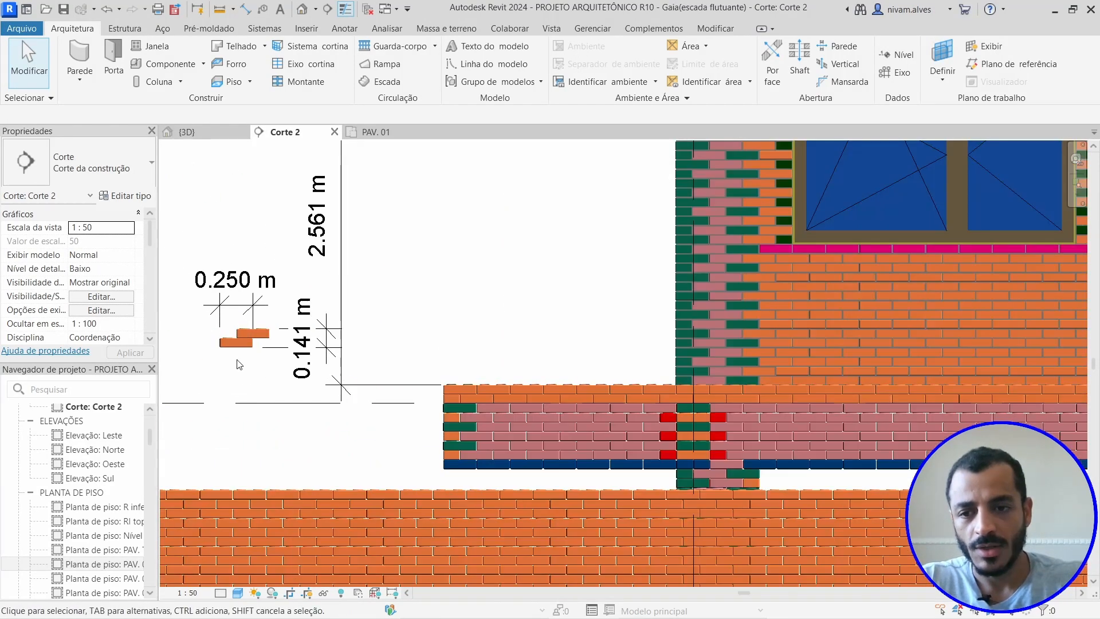
scroll(376, 454, up, 2)
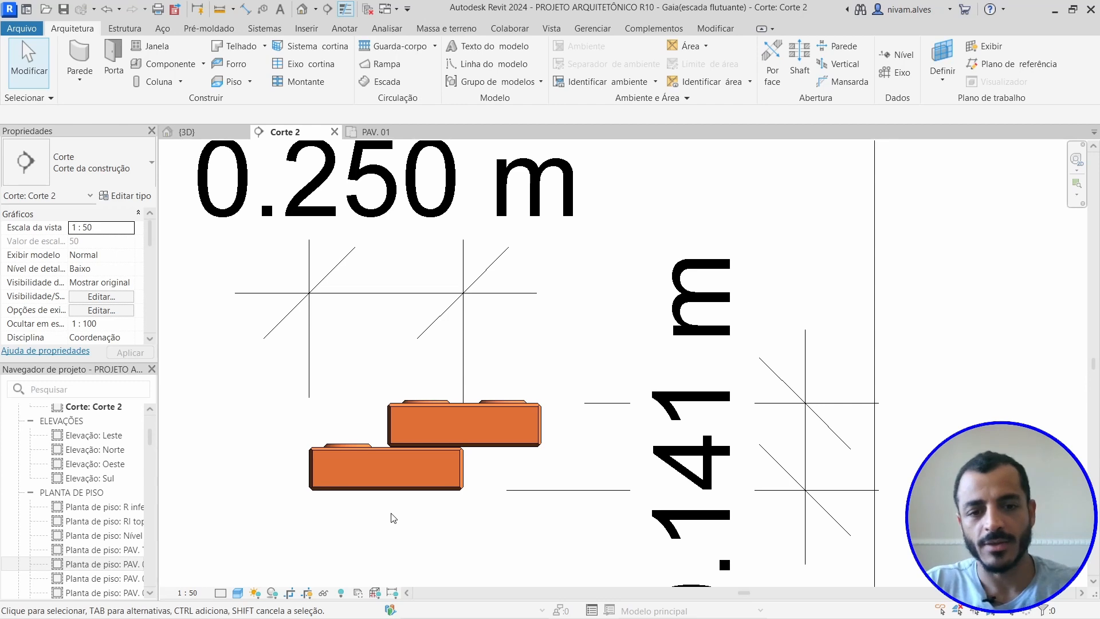
scroll(394, 518, down, 1)
scroll(423, 474, up, 1)
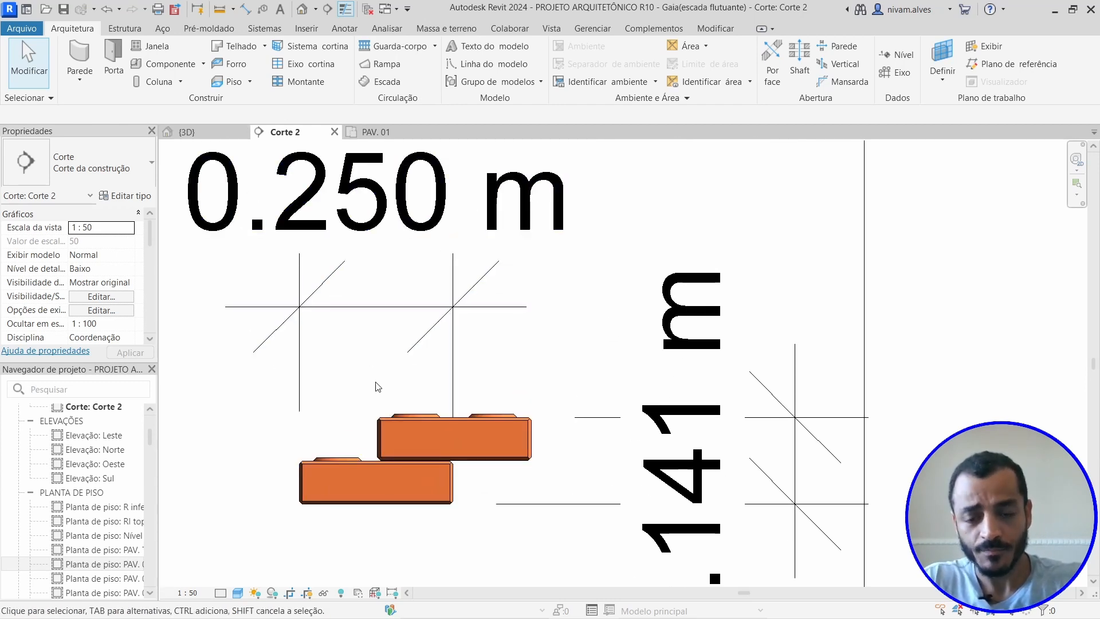
scroll(406, 466, up, 4)
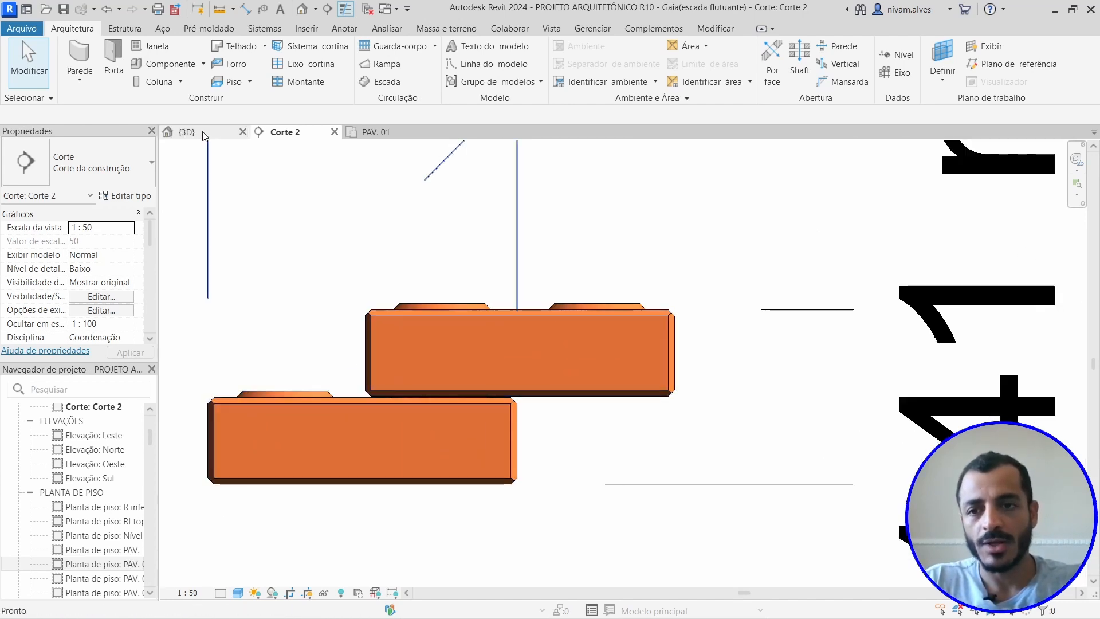
- Return to the 3D view, select the upper of the two stacked blocks and examine how it interlocks with the lower one
click(184, 131)
scroll(328, 272, up, 5)
middle_drag(315, 319, 439, 385)
middle_drag(439, 385, 848, 321)
click(315, 391)
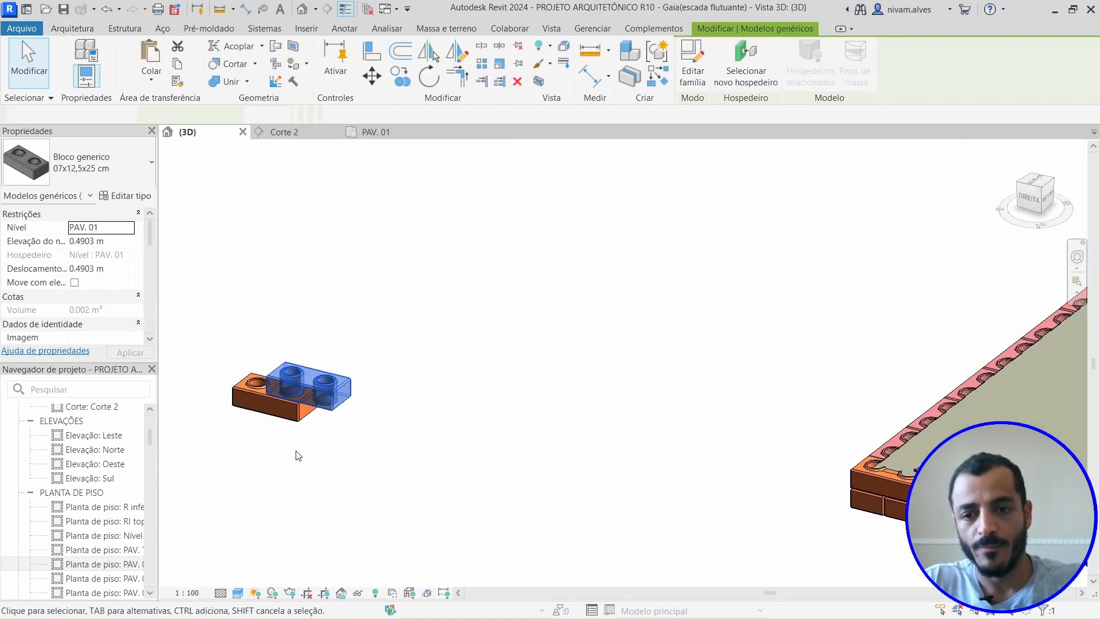
middle_drag(298, 454, 238, 467)
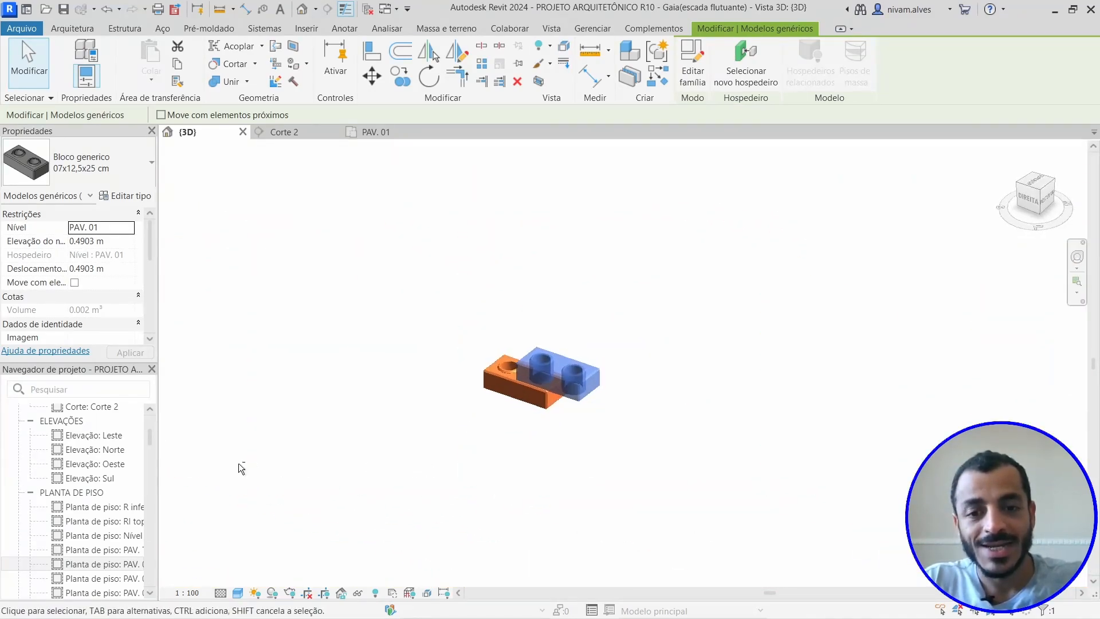
scroll(538, 382, up, 3)
middle_drag(557, 406, 502, 447)
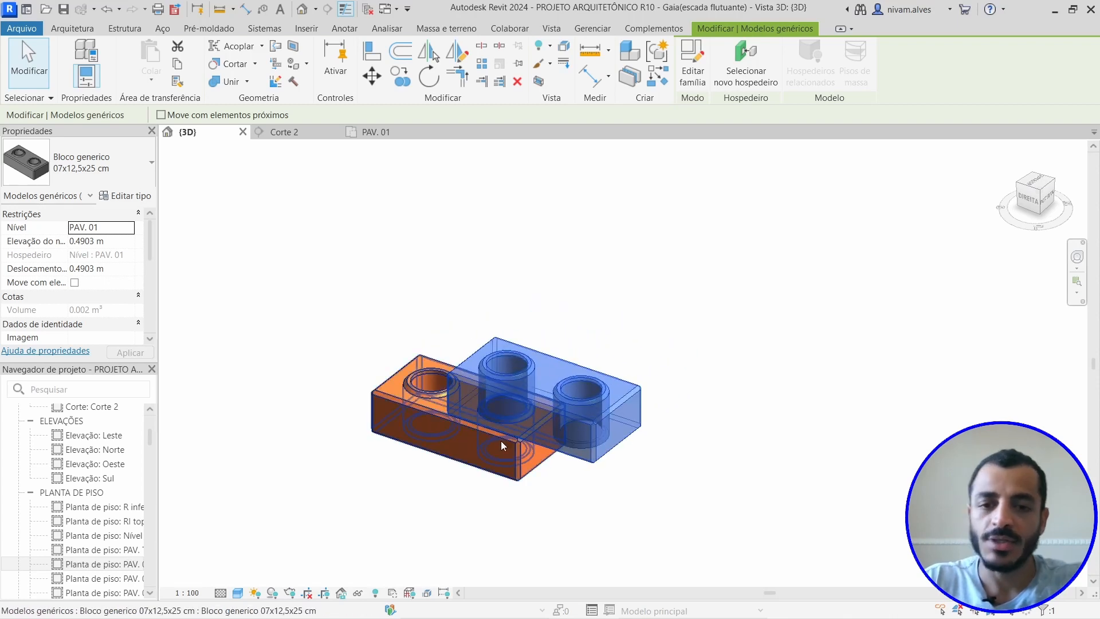
scroll(490, 454, up, 3)
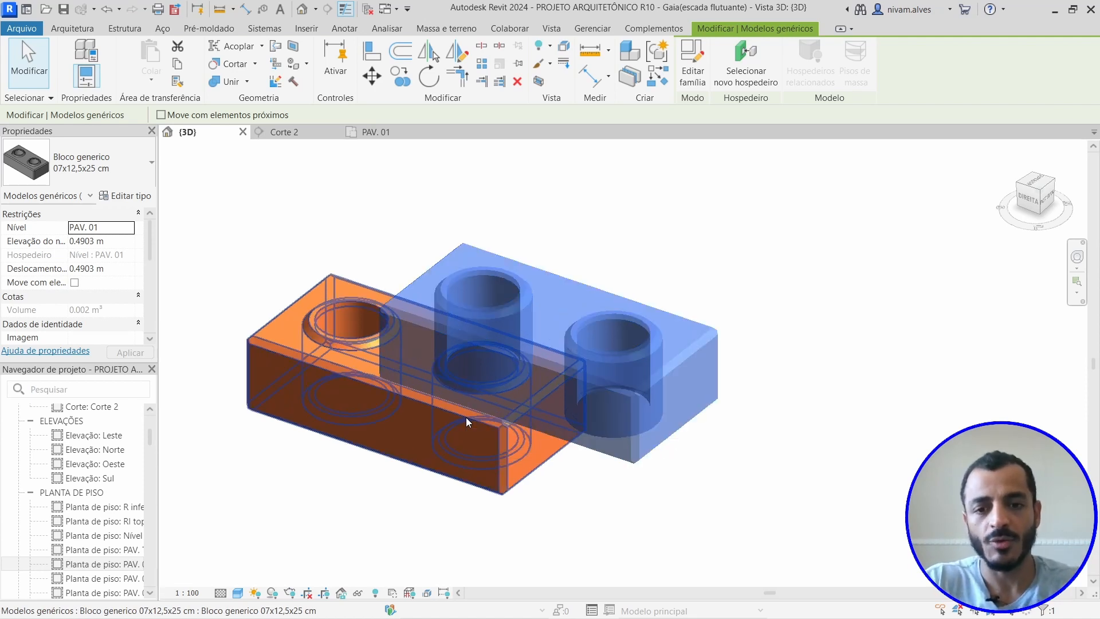
scroll(469, 461, down, 3)
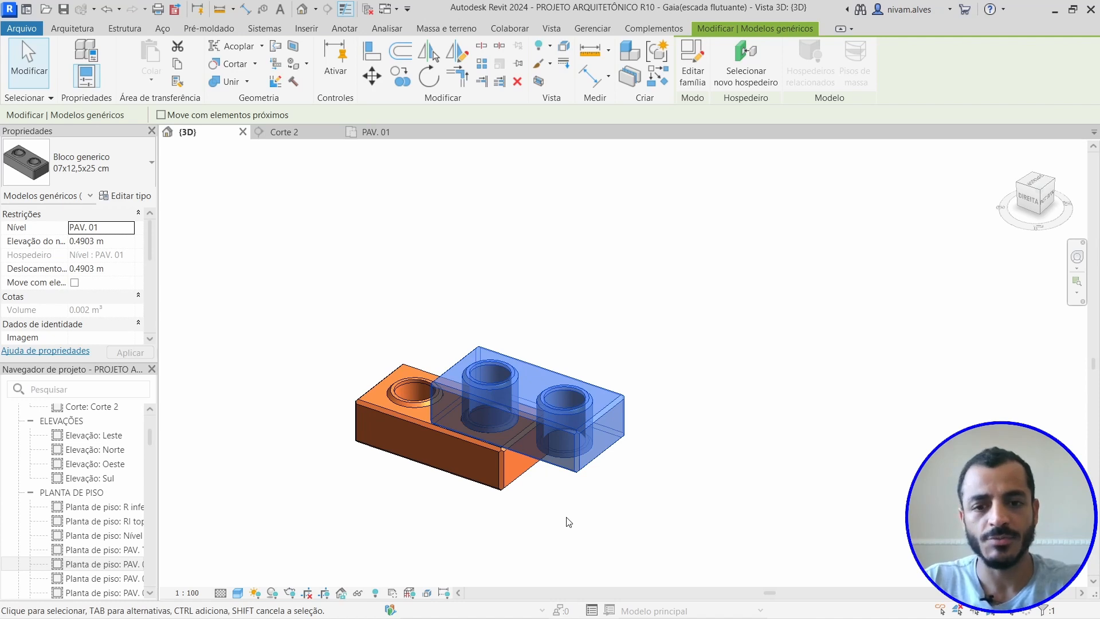
scroll(564, 520, down, 3)
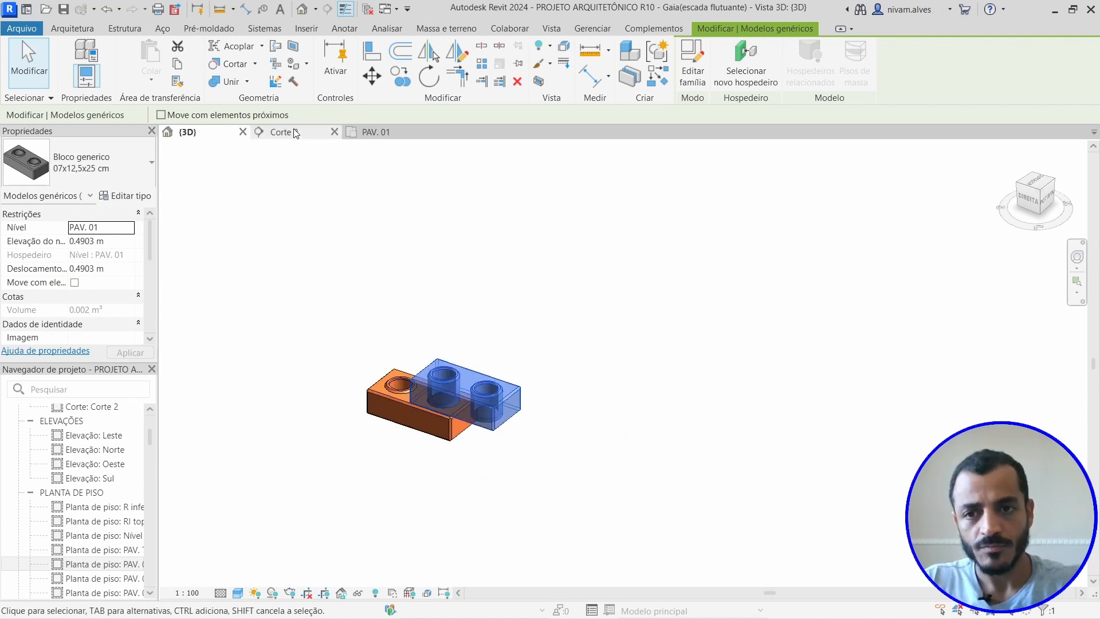
scroll(378, 302, down, 5)
scroll(358, 359, down, 3)
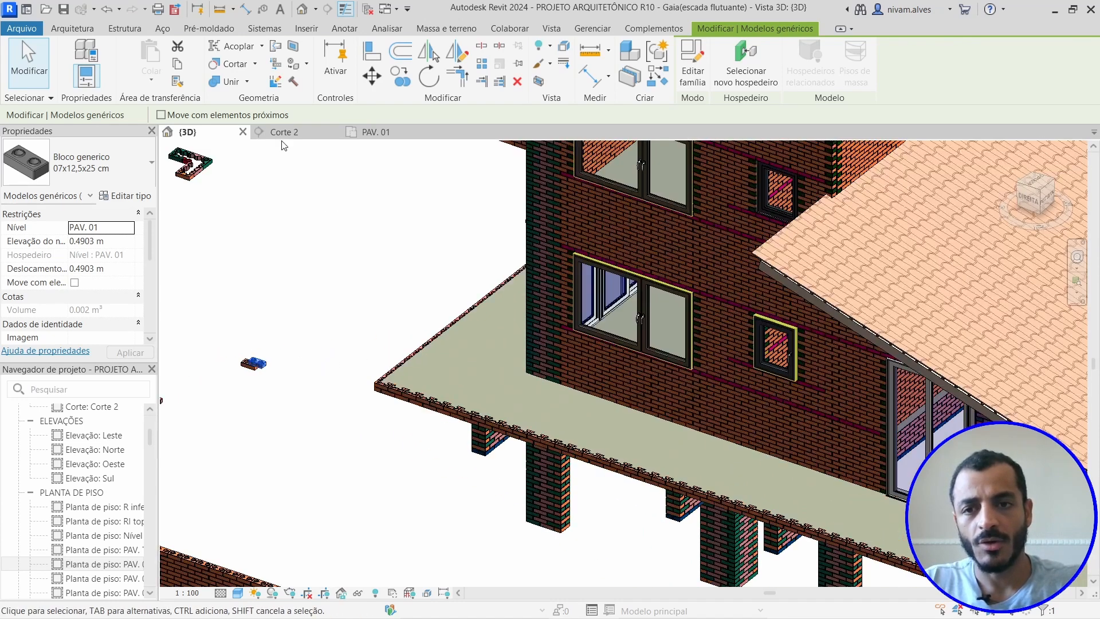
- Switch back to the Corte 2 section and compare the stacked blocks' length and height dimensions with the brick courses of the house
click(284, 132)
scroll(489, 425, down, 2)
middle_drag(576, 443, 396, 450)
scroll(608, 502, down, 1)
scroll(608, 501, down, 1)
scroll(535, 475, down, 1)
scroll(475, 439, down, 1)
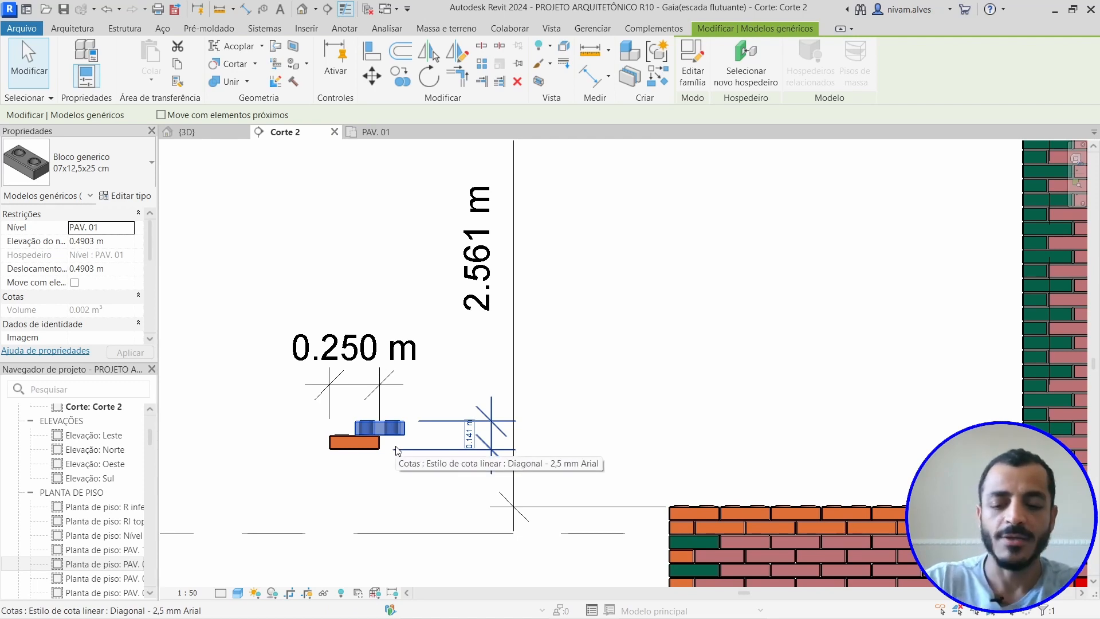
scroll(397, 450, down, 2)
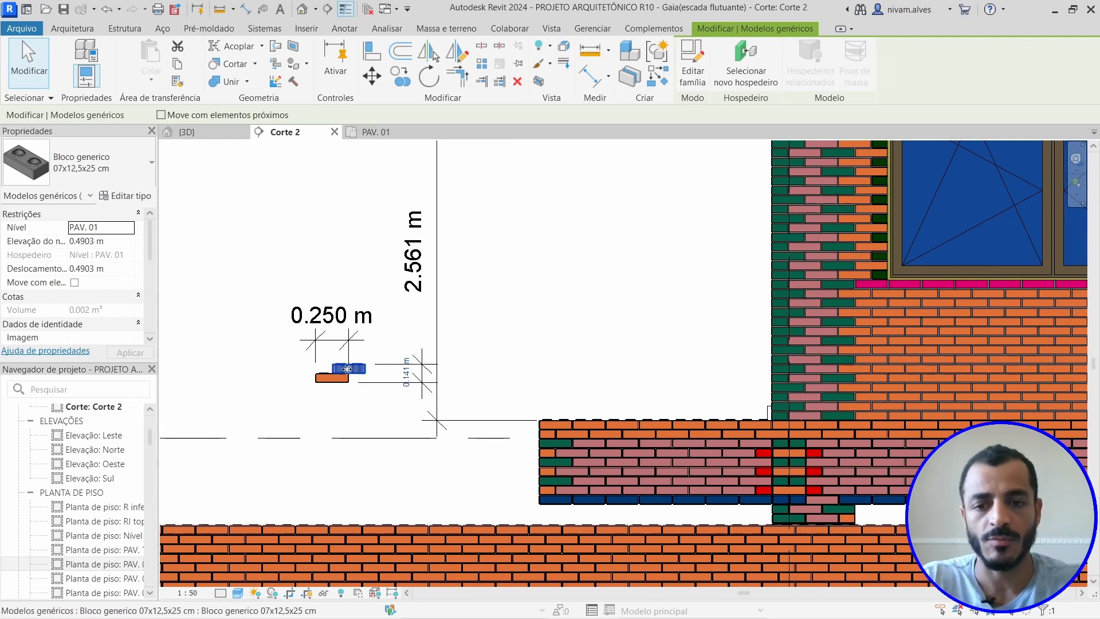
scroll(346, 366, up, 3)
middle_drag(346, 367, 395, 406)
scroll(383, 471, up, 1)
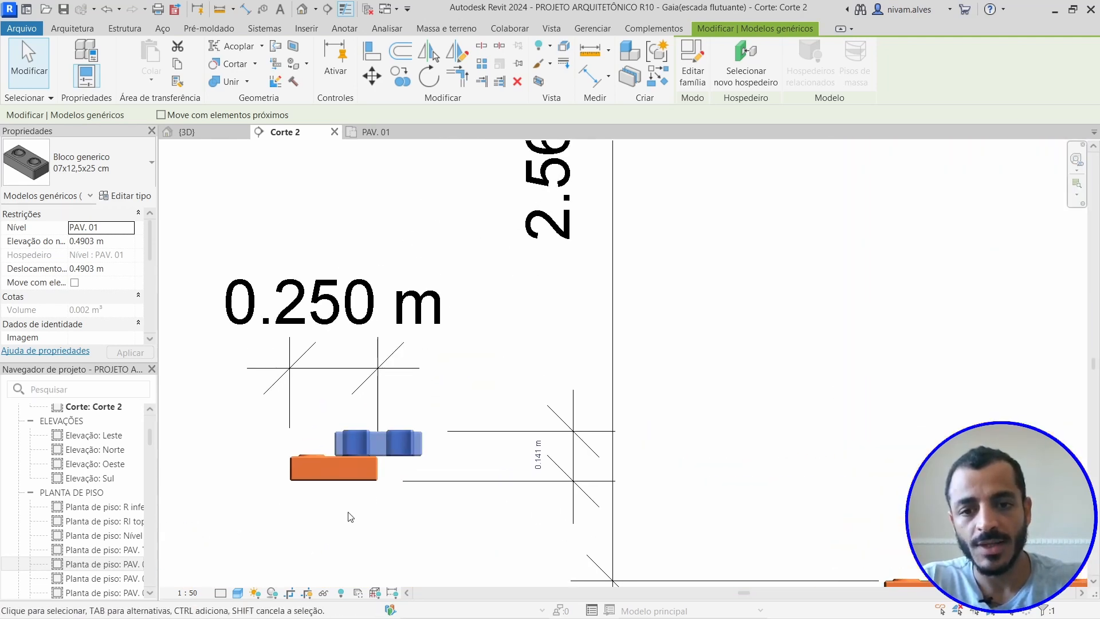
- Deselect the upper block and examine the two stacked blocks against their length and height dimensions in the Corte 2 section
scroll(352, 513, up, 2)
click(391, 539)
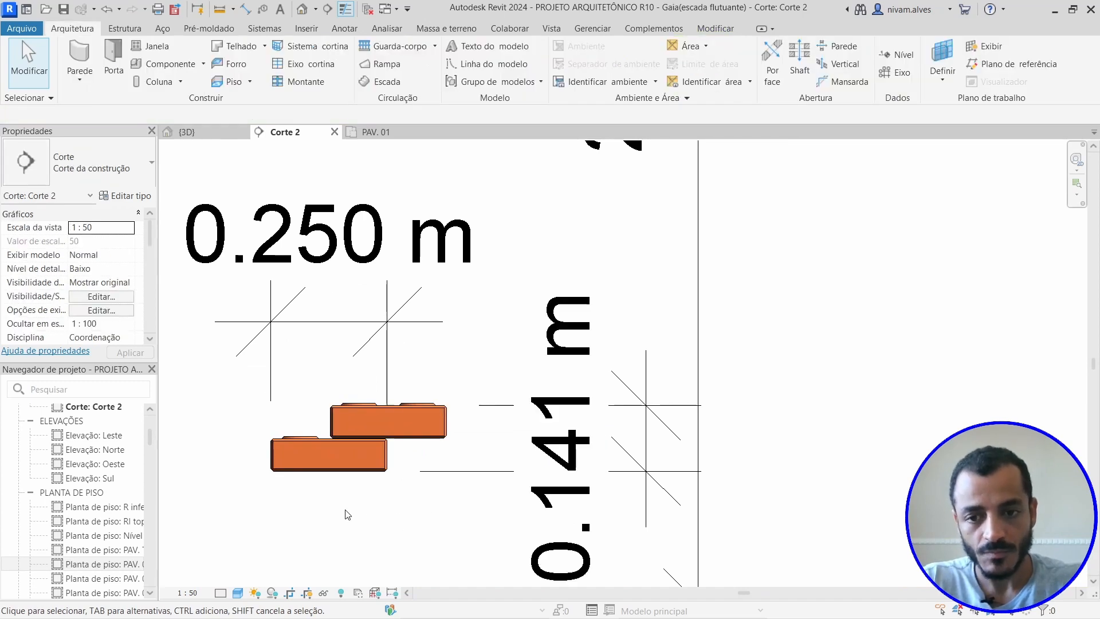
middle_drag(327, 475, 359, 498)
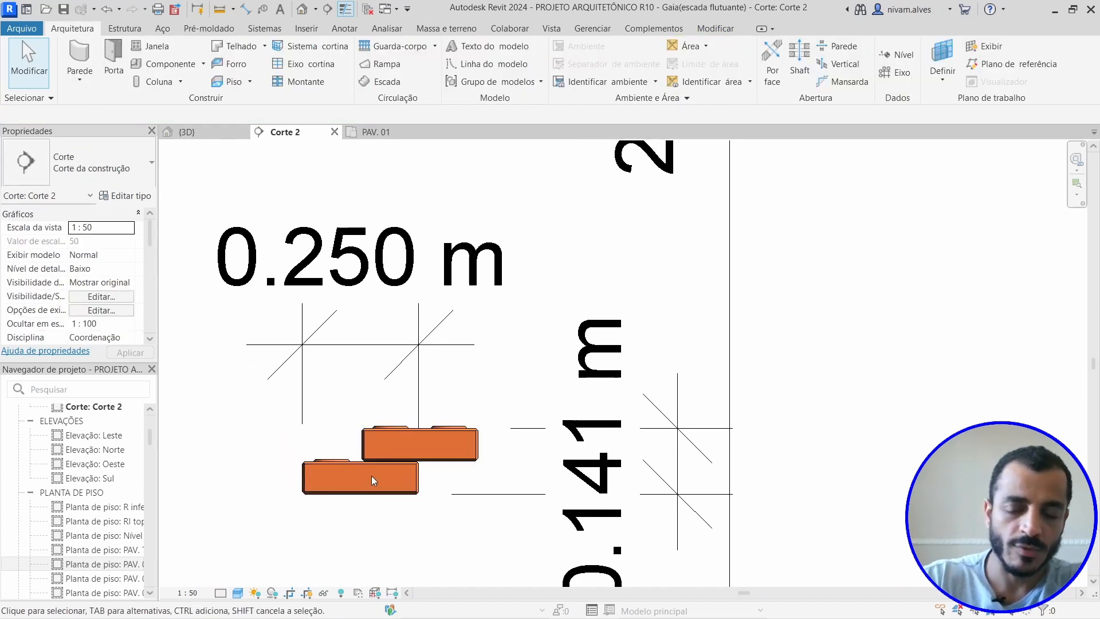
scroll(371, 476, up, 2)
middle_drag(377, 493, 423, 531)
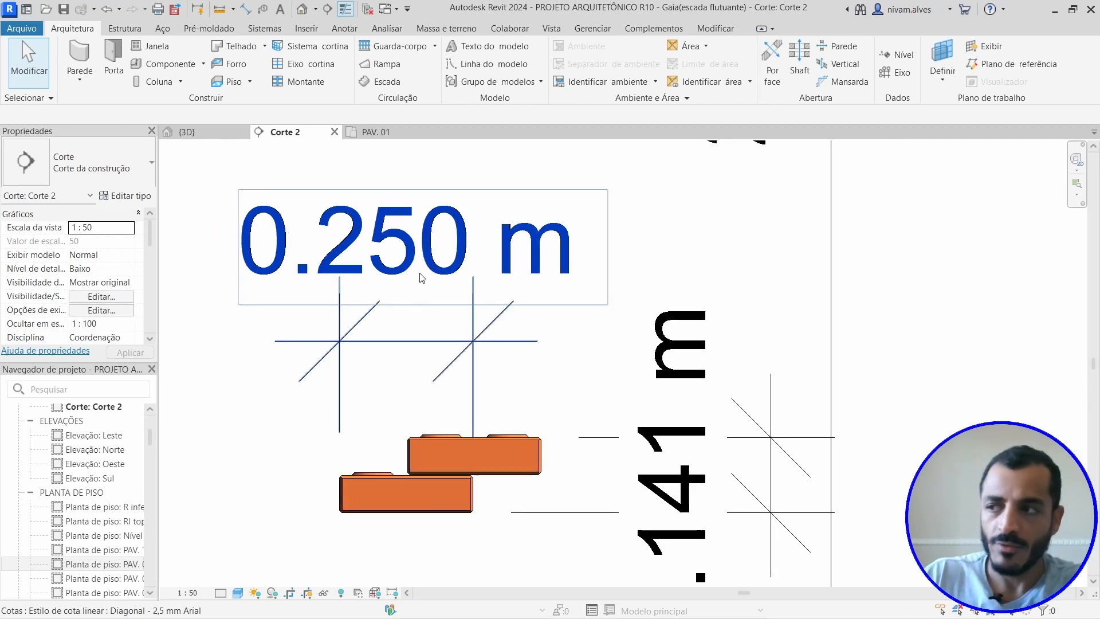
scroll(446, 332, down, 3)
middle_drag(475, 359, 395, 319)
scroll(384, 395, up, 4)
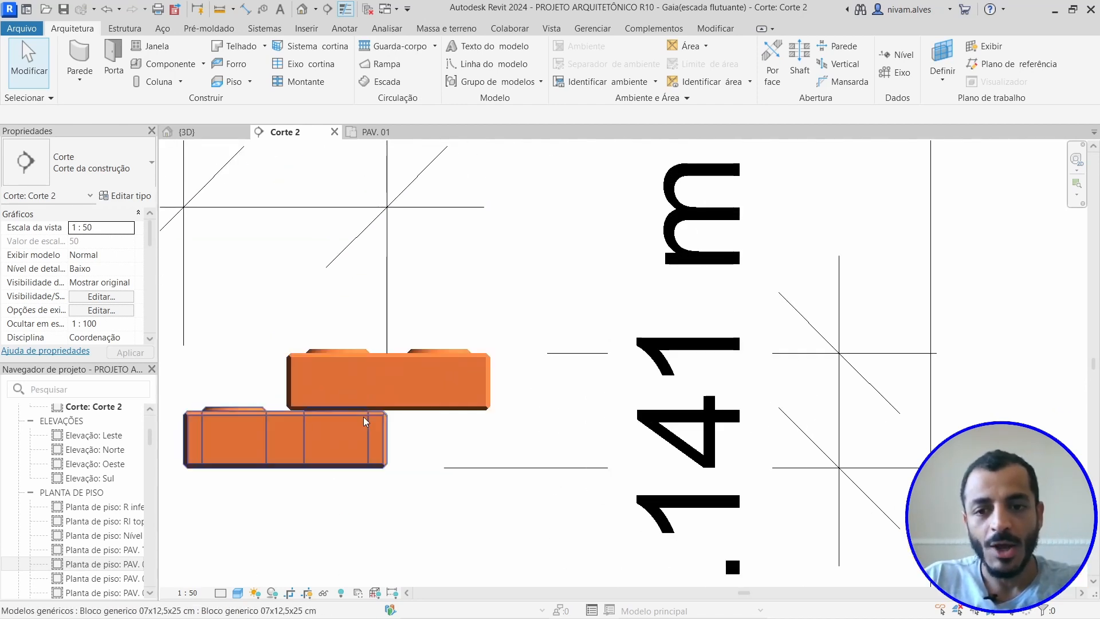
middle_drag(366, 409, 569, 435)
scroll(481, 434, up, 2)
scroll(528, 439, down, 3)
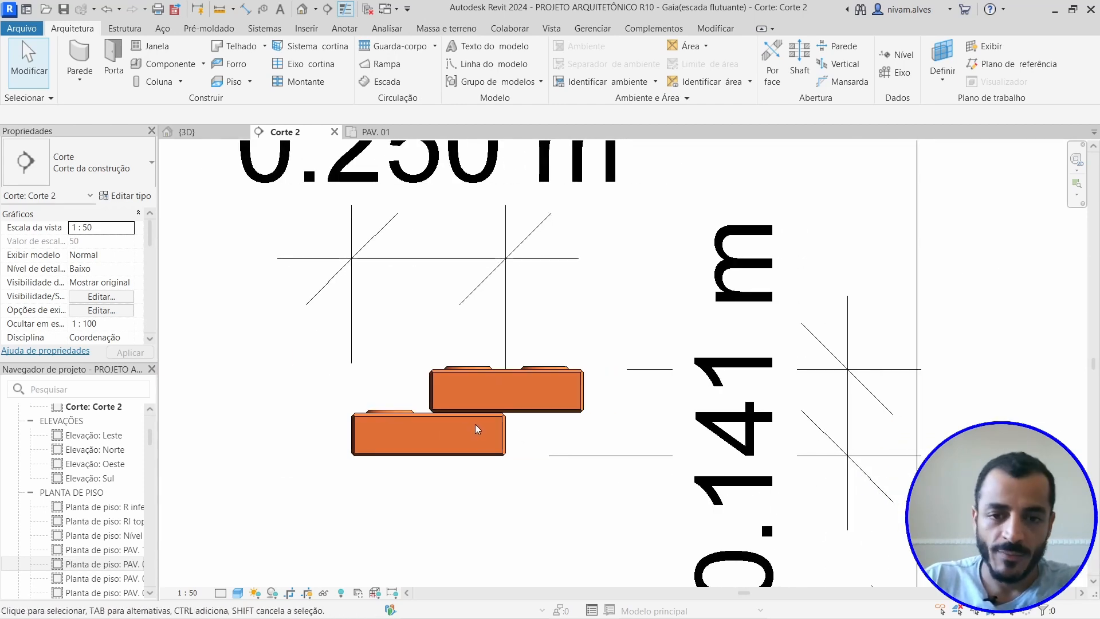
scroll(462, 452, up, 1)
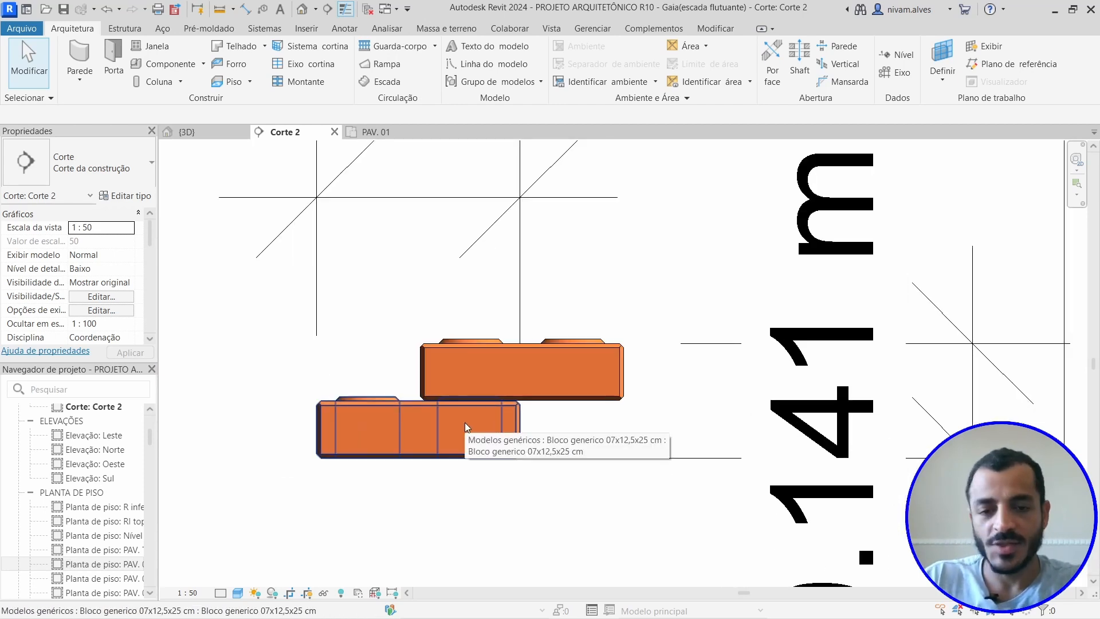
- Inspect the joint between the stacked blocks up close, where the lower block's stud fits into the upper block
scroll(512, 410, up, 3)
middle_drag(505, 408, 523, 421)
scroll(589, 402, up, 3)
scroll(533, 386, up, 1)
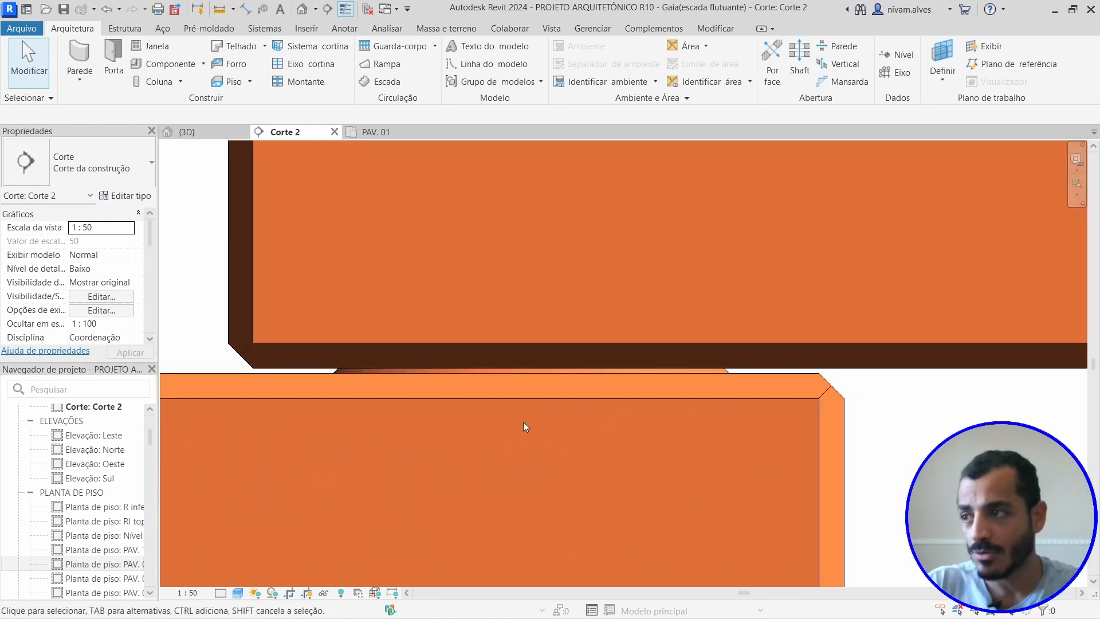
scroll(520, 404, down, 1)
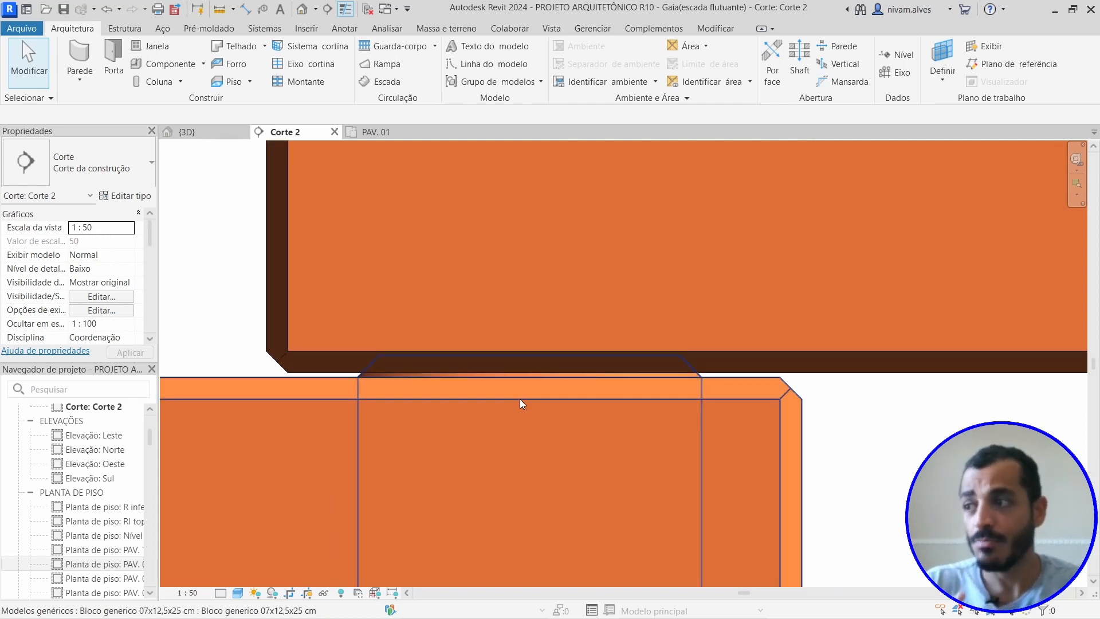
middle_drag(465, 391, 513, 390)
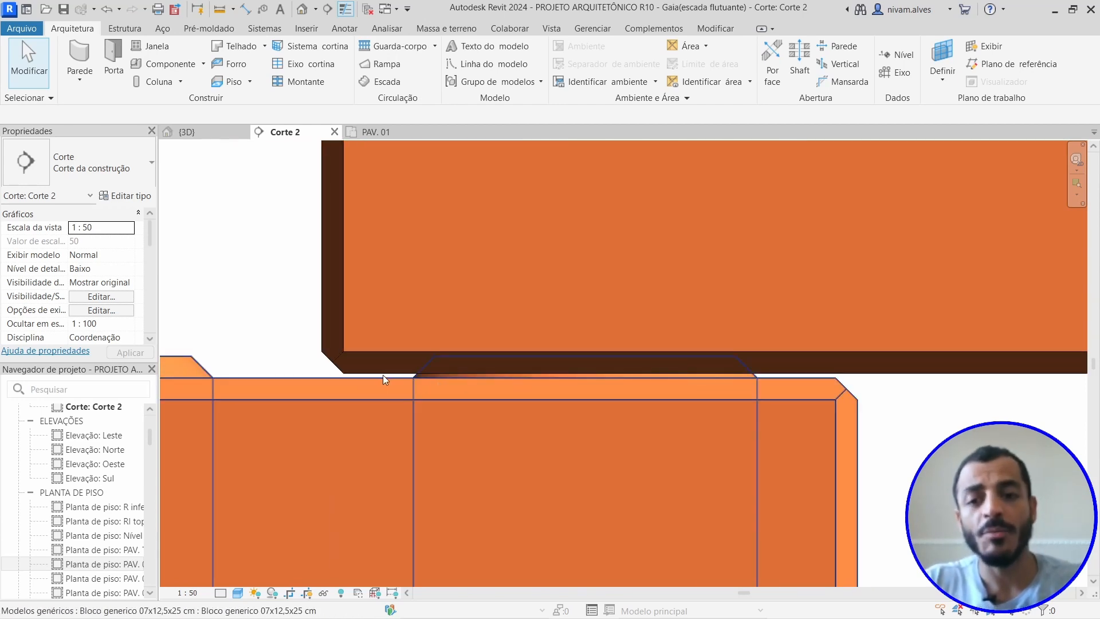
scroll(411, 392, down, 2)
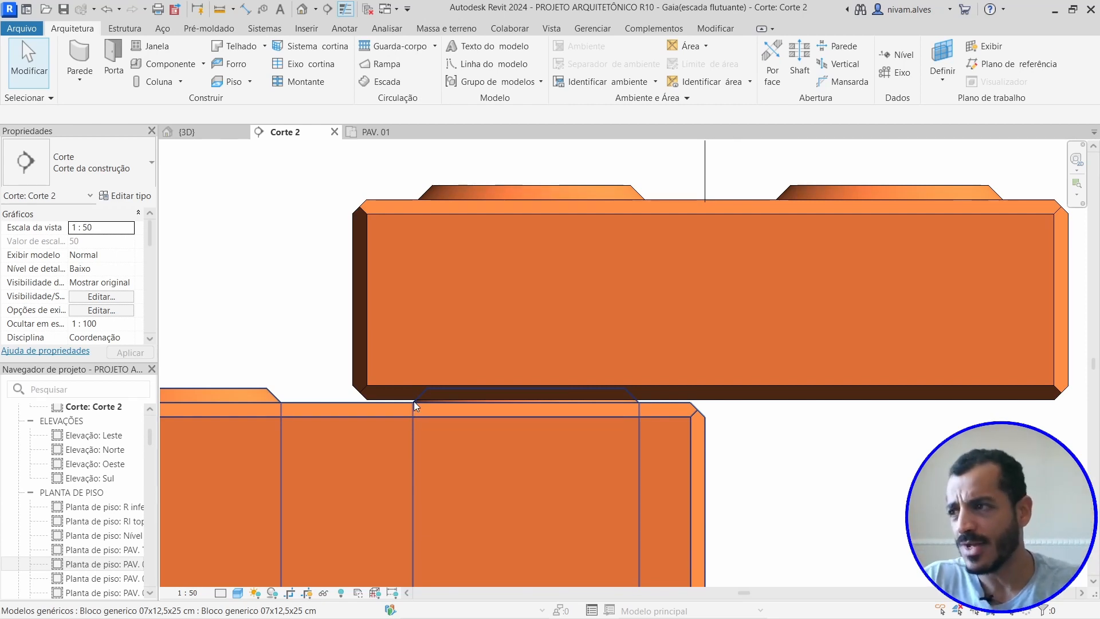
scroll(413, 401, down, 4)
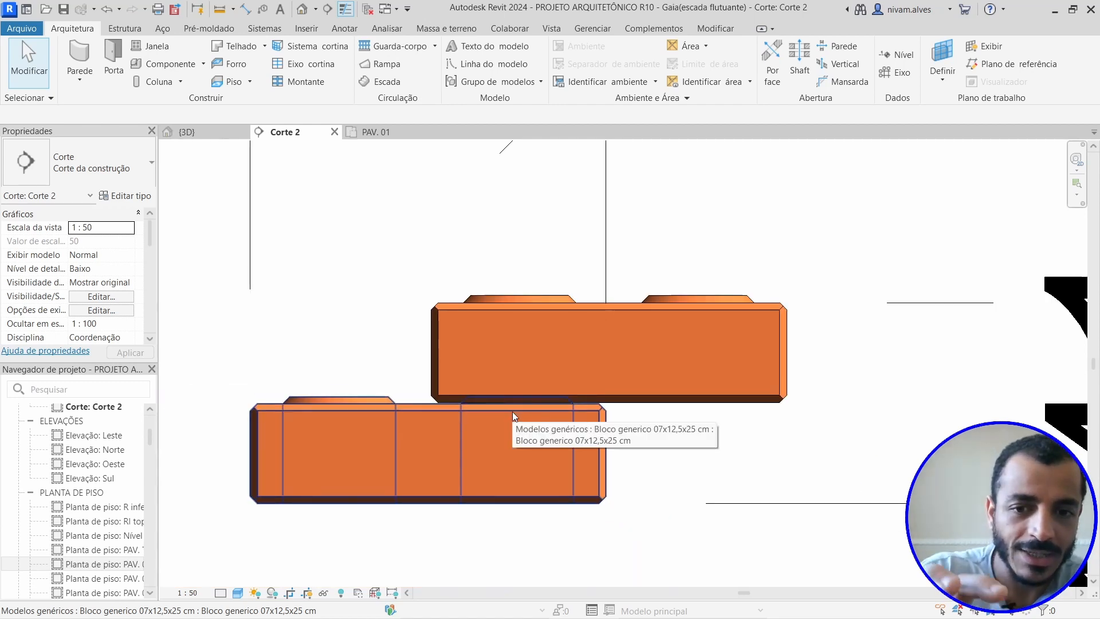
scroll(512, 411, up, 4)
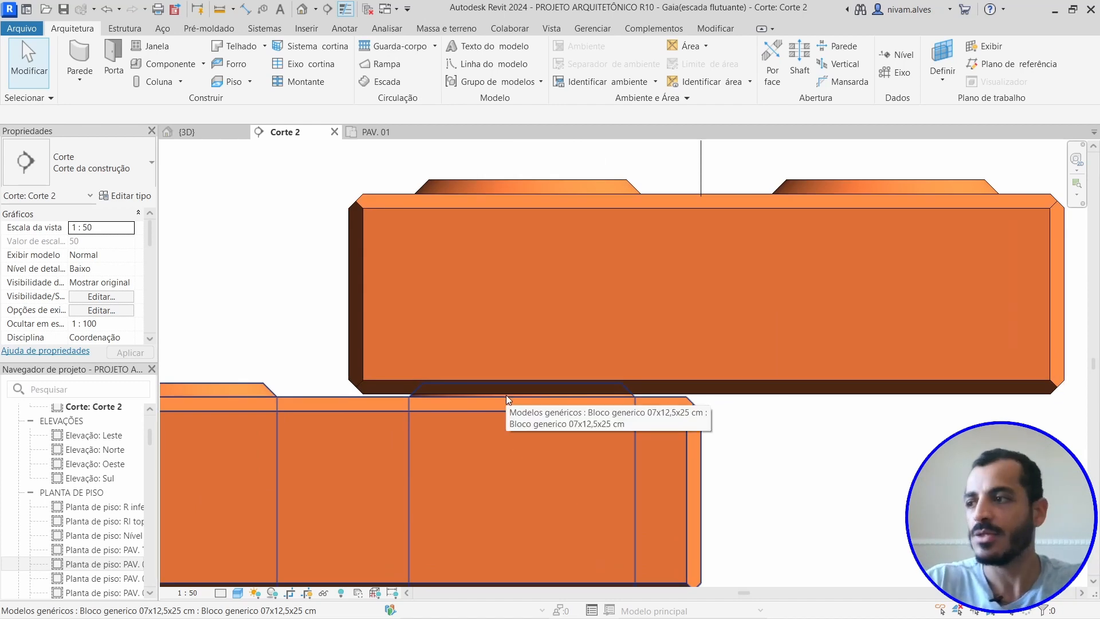
scroll(507, 394, down, 3)
scroll(548, 395, up, 6)
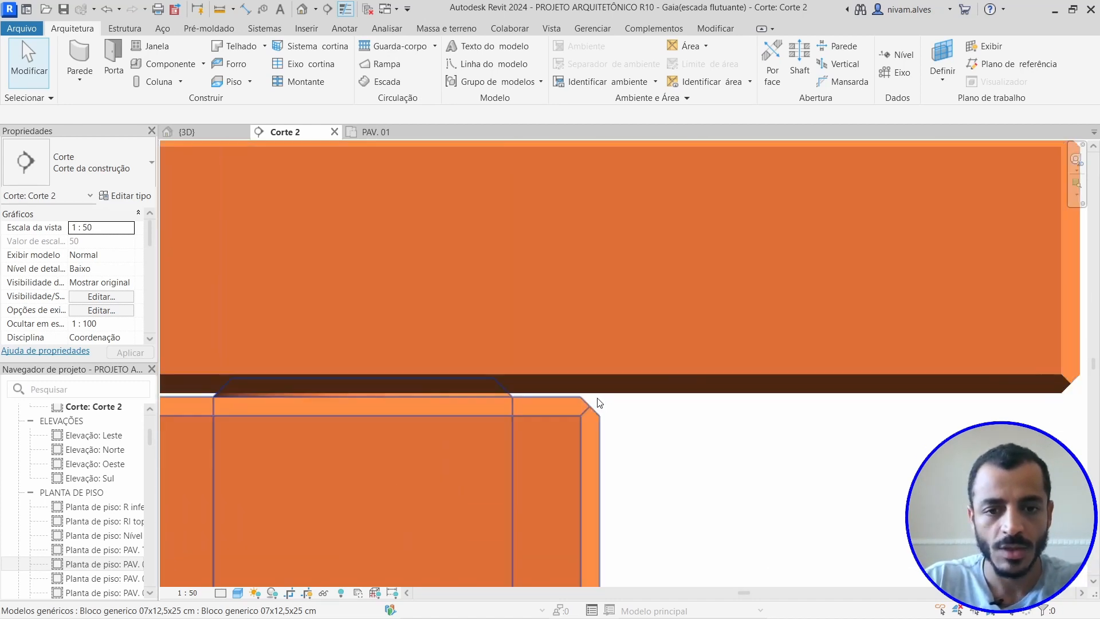
- Measure the gap between the upper block's underside and the lower block's top face with an aligned dimension, without placing it
key(d)
key(i)
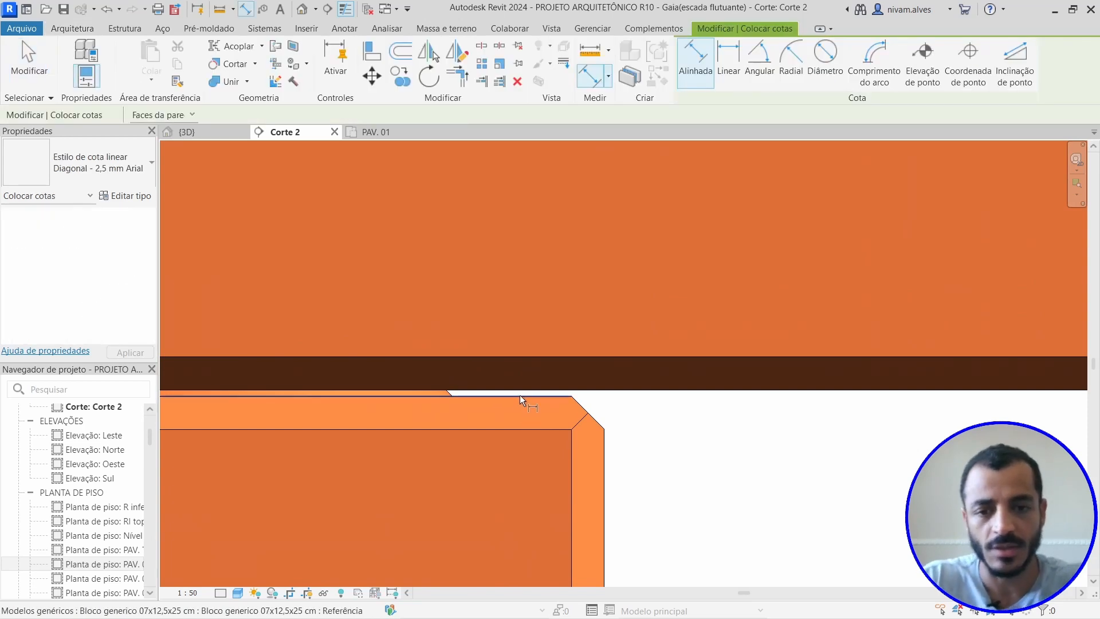
click(537, 389)
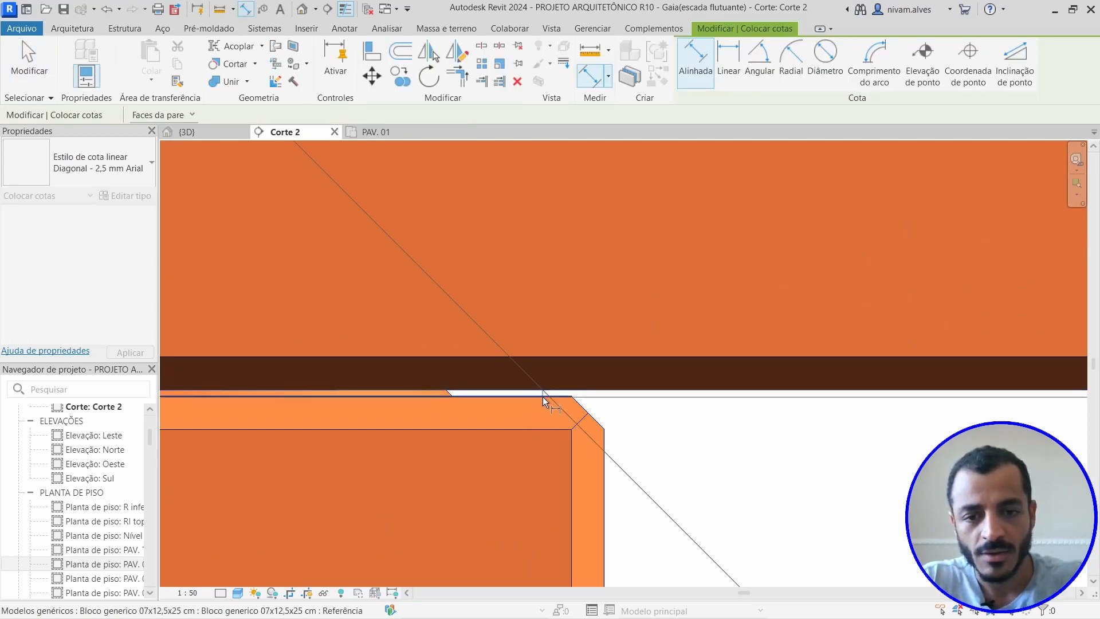
scroll(696, 469, up, 5)
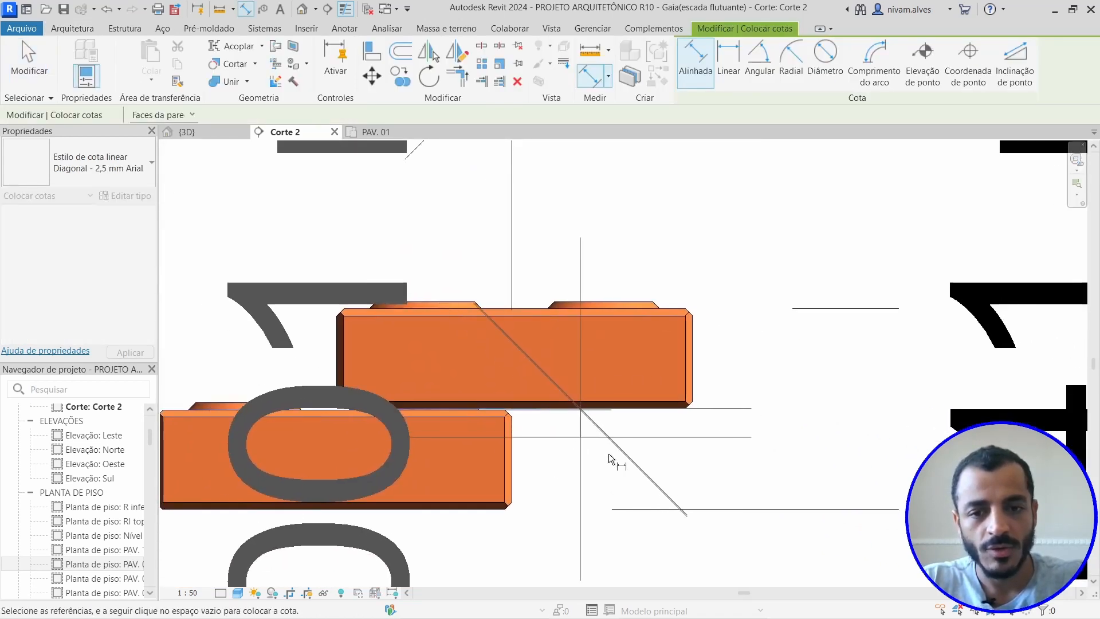
scroll(616, 457, down, 2)
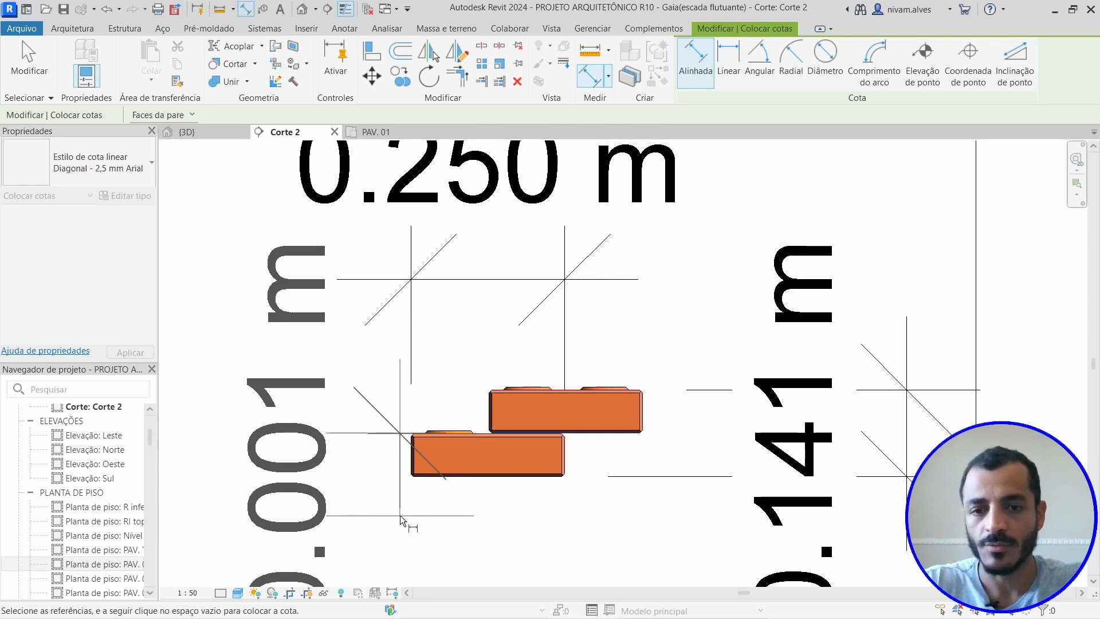
scroll(401, 519, up, 8)
scroll(427, 511, down, 5)
middle_drag(540, 488, 566, 460)
key(Escape)
key(Escape)
scroll(599, 462, down, 3)
scroll(577, 462, down, 2)
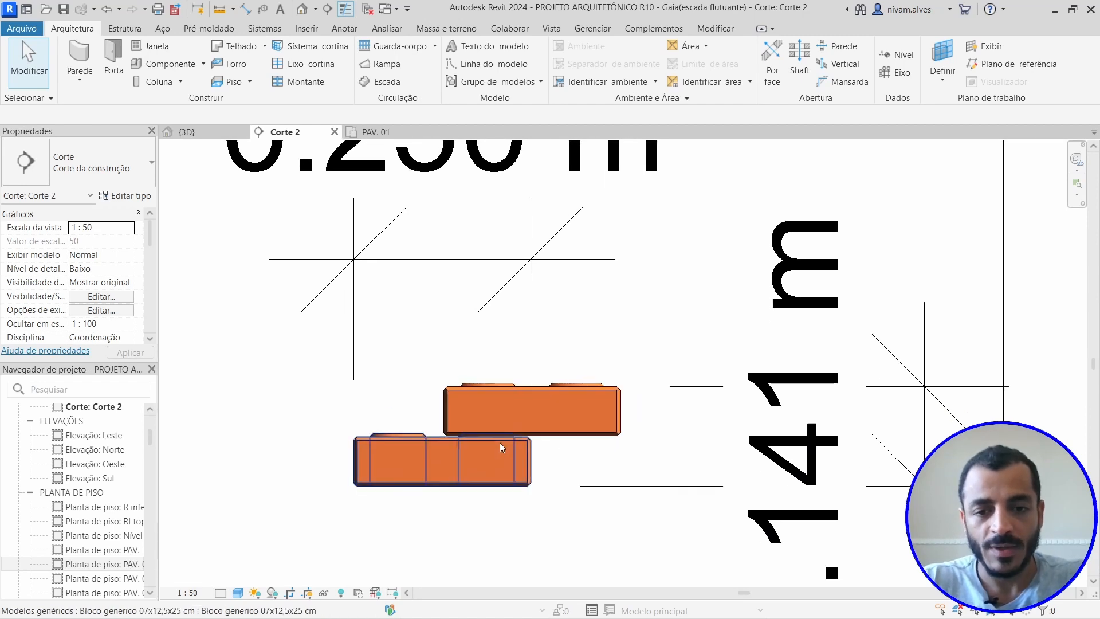
- Select the lower and the upper block in turn, and compare their stacking with the overall height dimension of both courses
scroll(499, 440, up, 3)
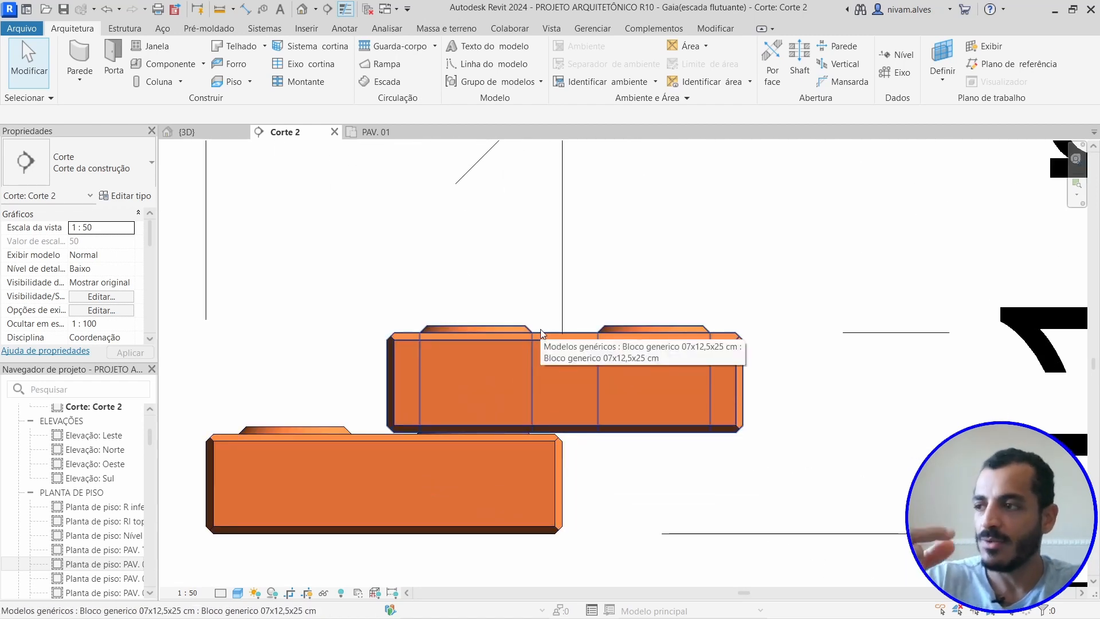
scroll(540, 329, down, 5)
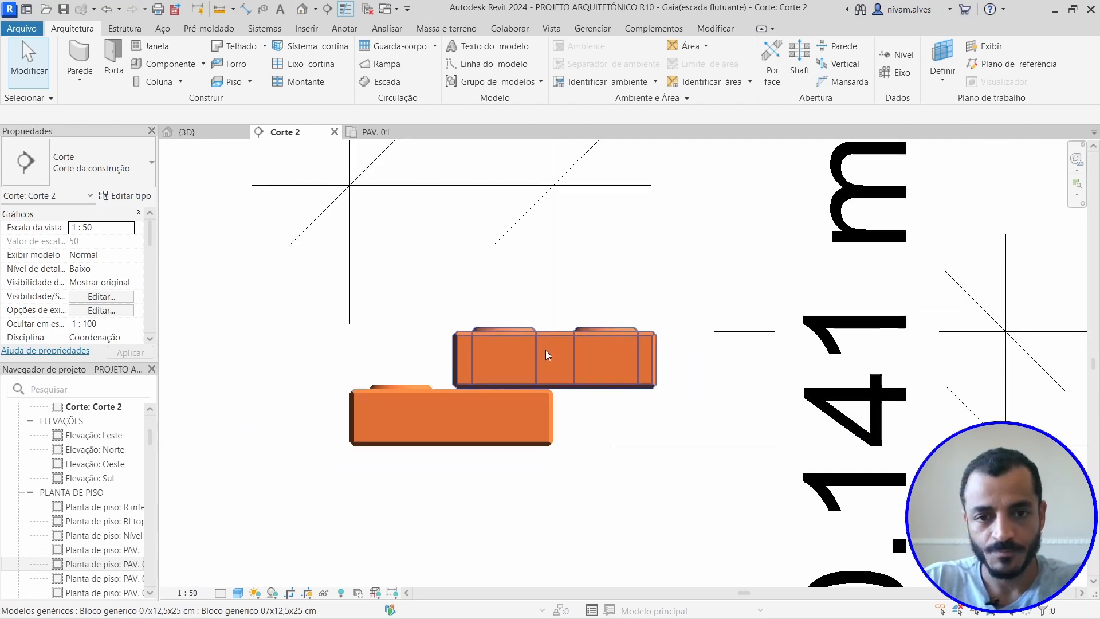
scroll(463, 424, up, 3)
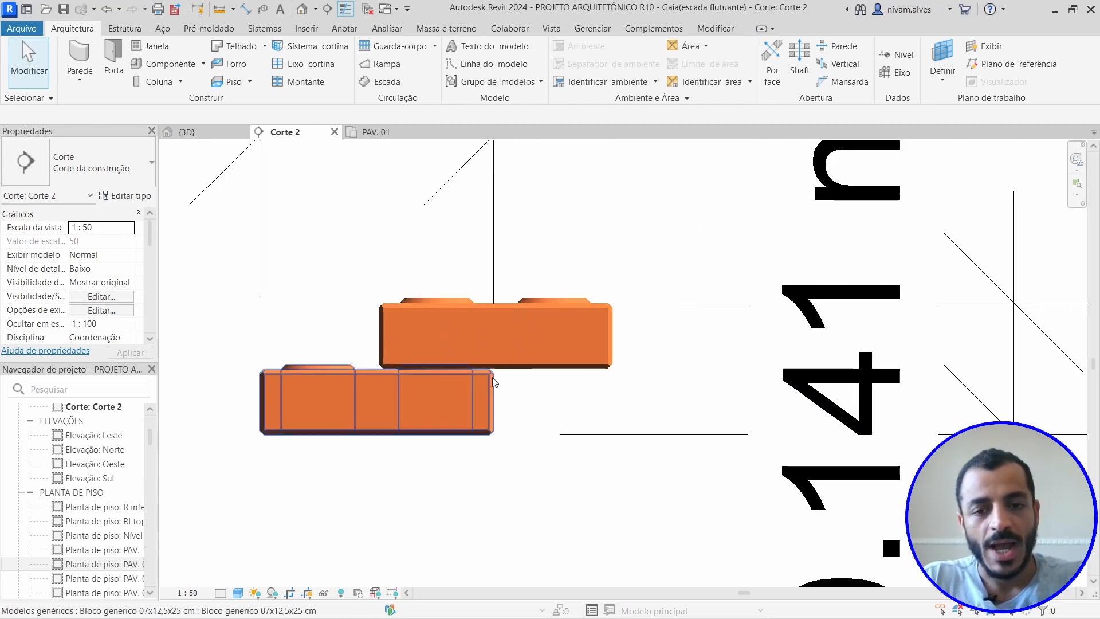
click(461, 429)
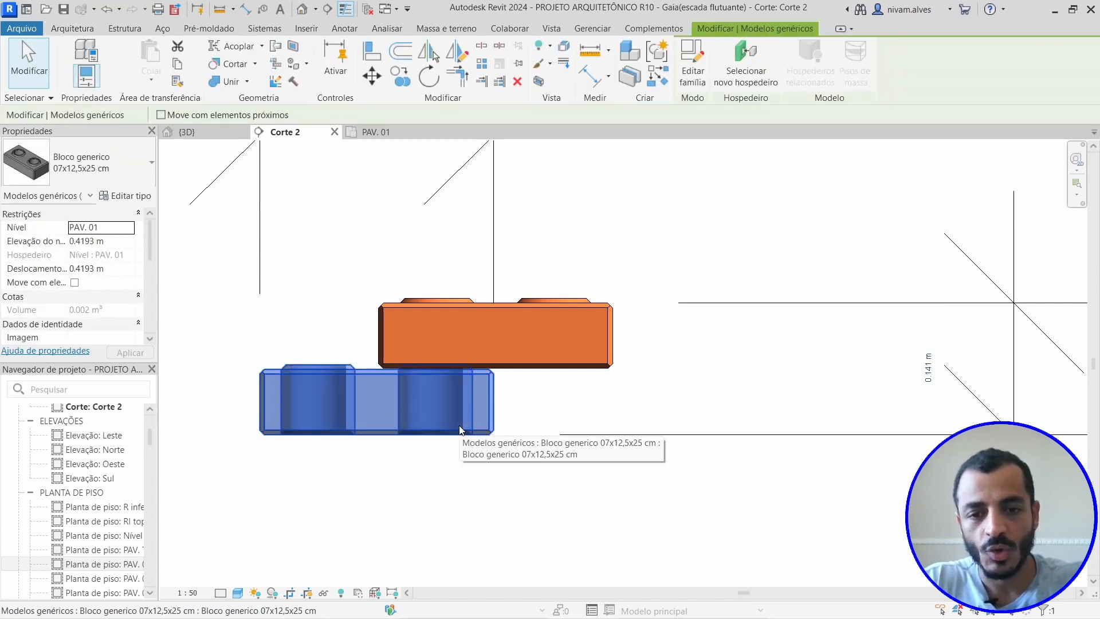
click(552, 313)
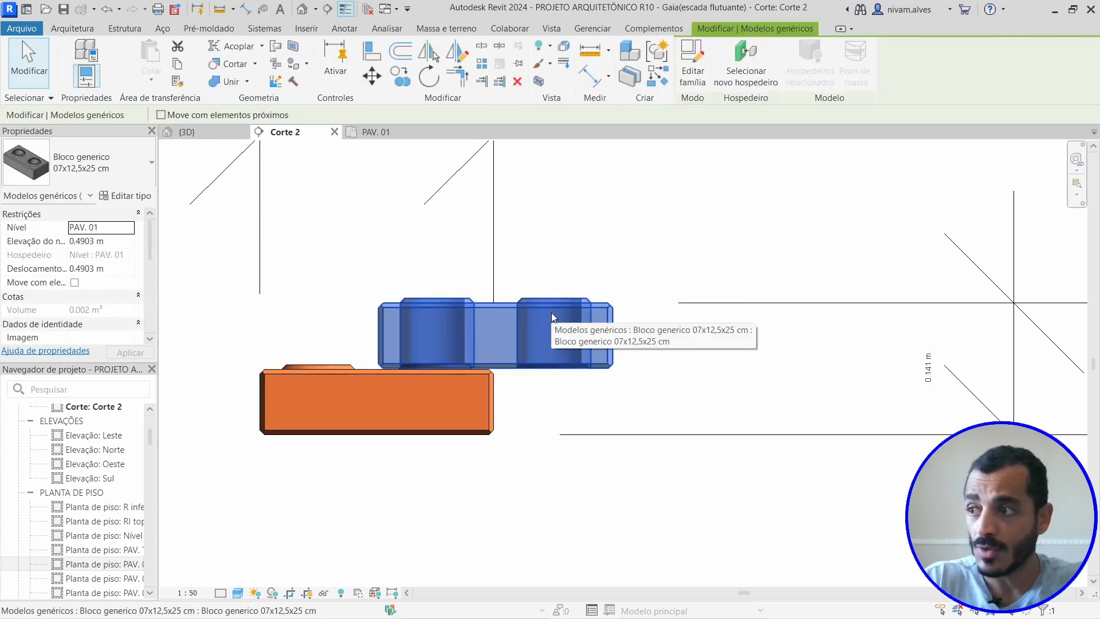
scroll(589, 398, down, 2)
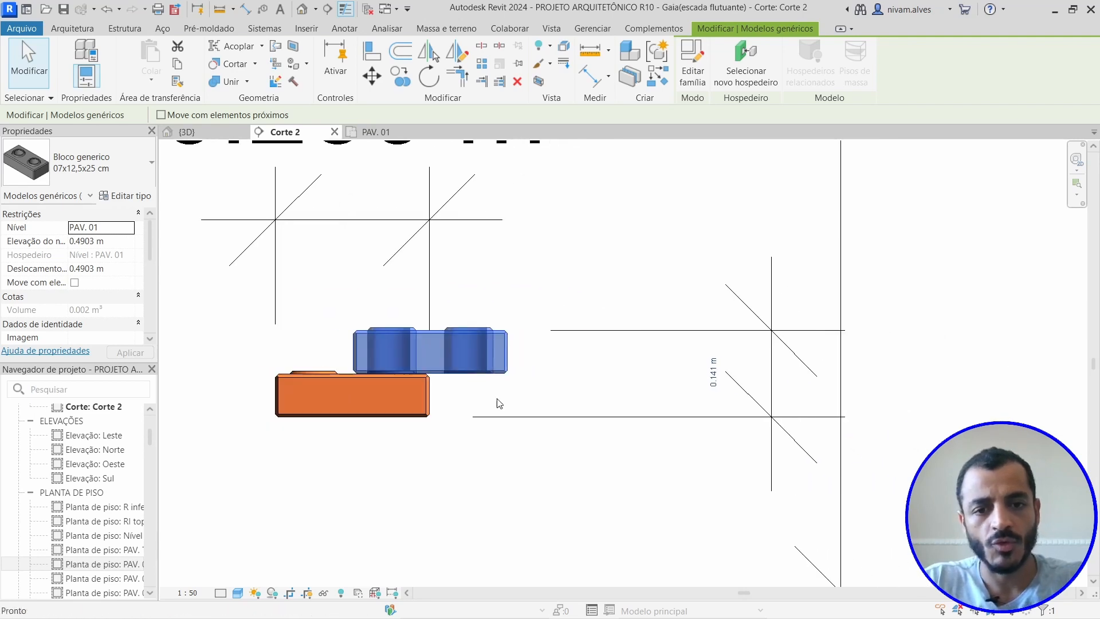
key(Escape)
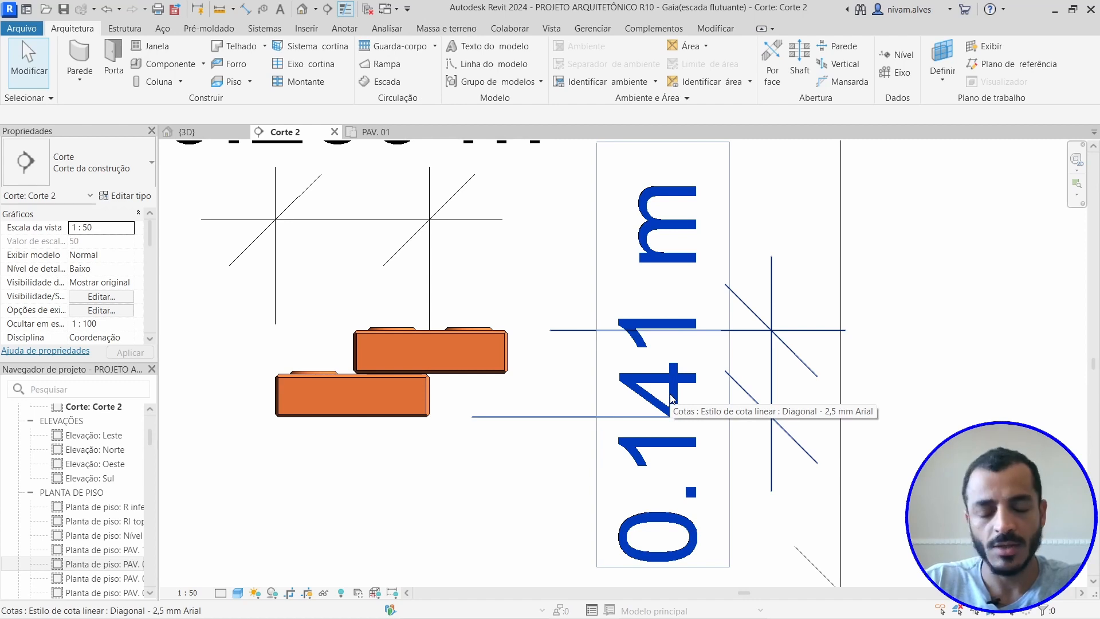
scroll(675, 432, down, 2)
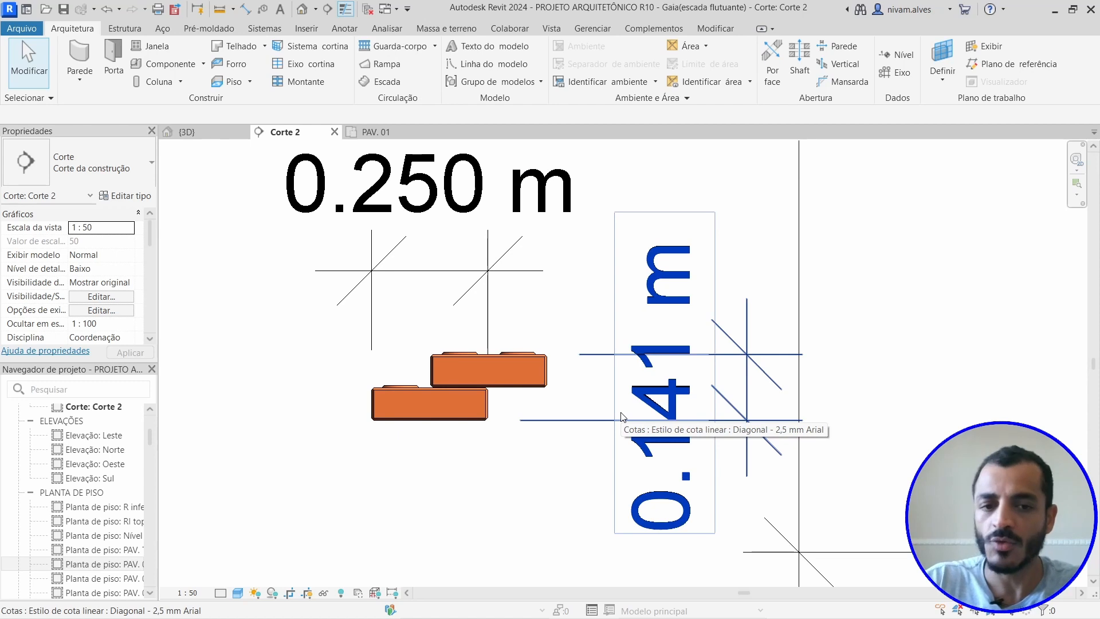
scroll(530, 431, down, 2)
middle_drag(480, 466, 449, 466)
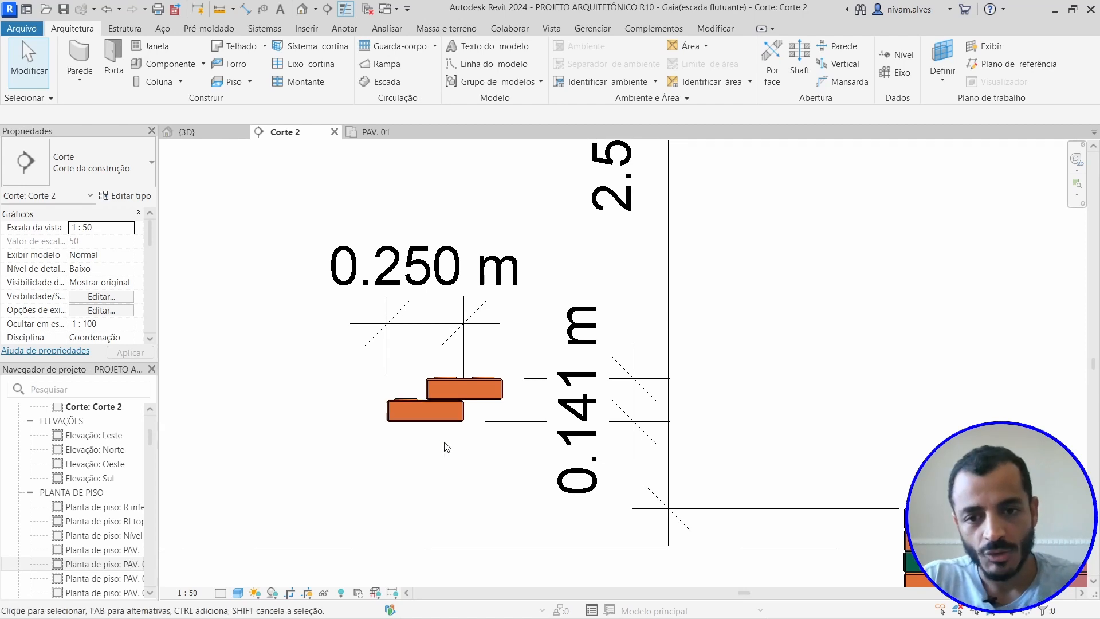
middle_drag(444, 447, 303, 454)
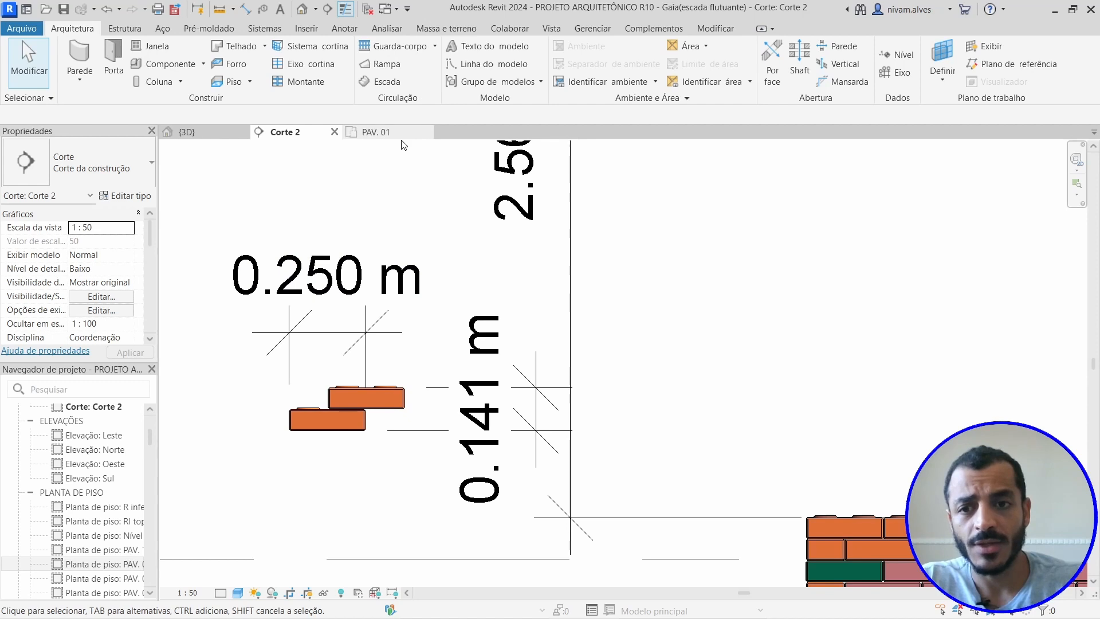
- Start a new family file and browse up to Family Templates and into the English template folder
click(25, 33)
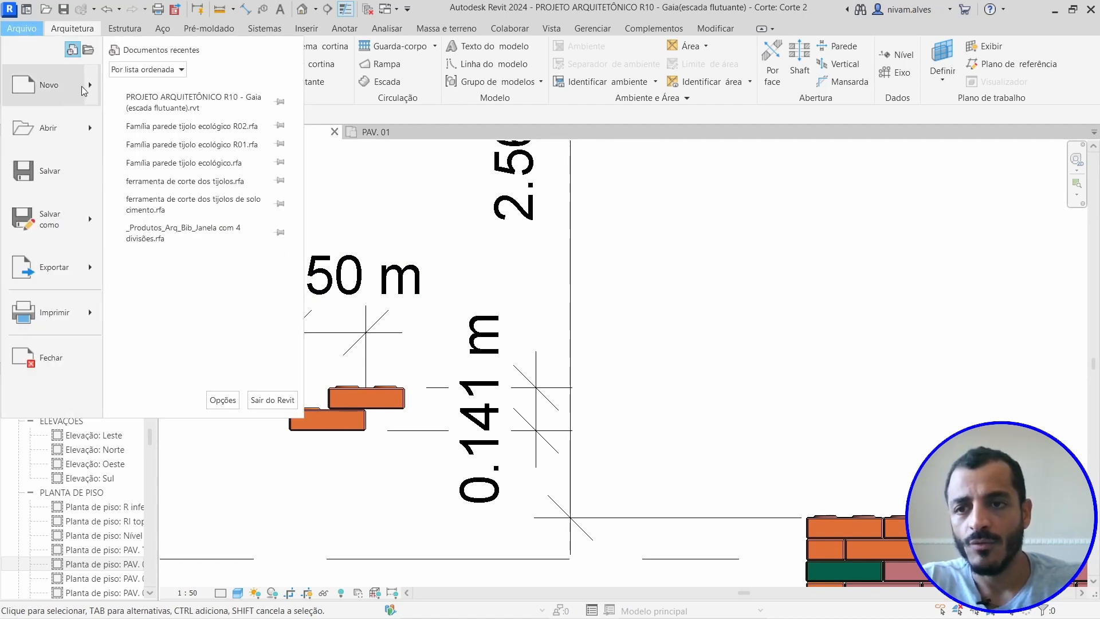
mouse_move(92, 95)
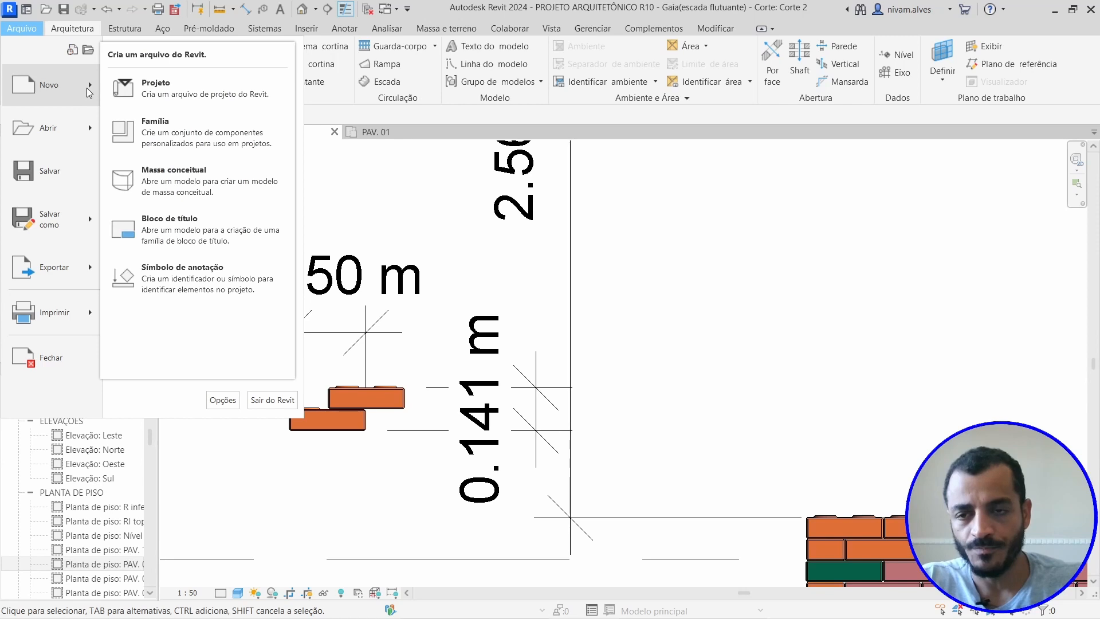
click(164, 137)
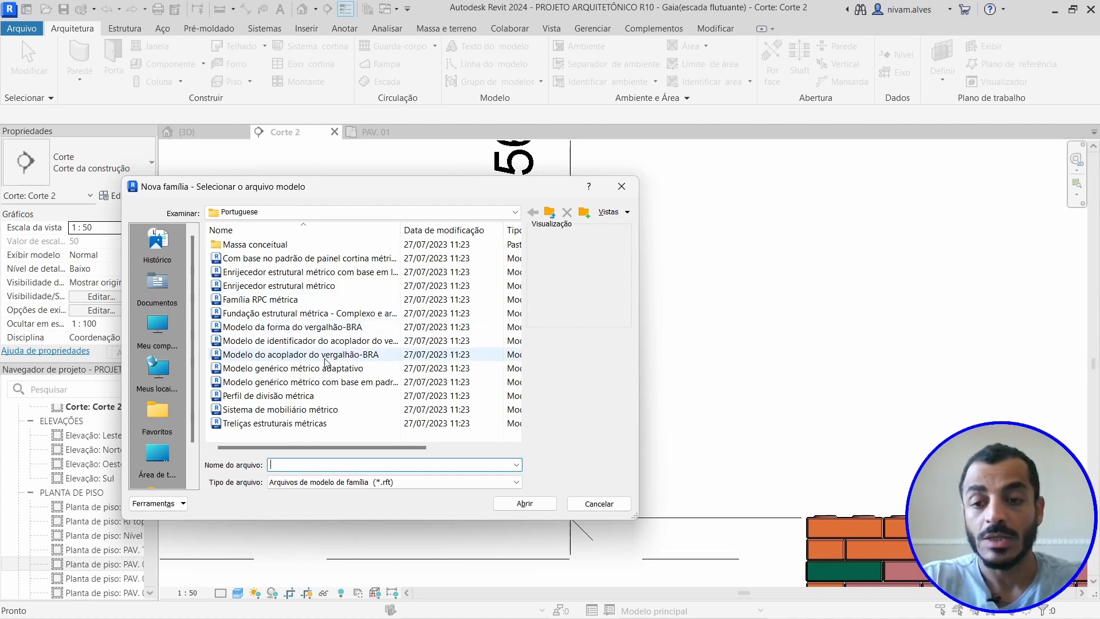
click(550, 213)
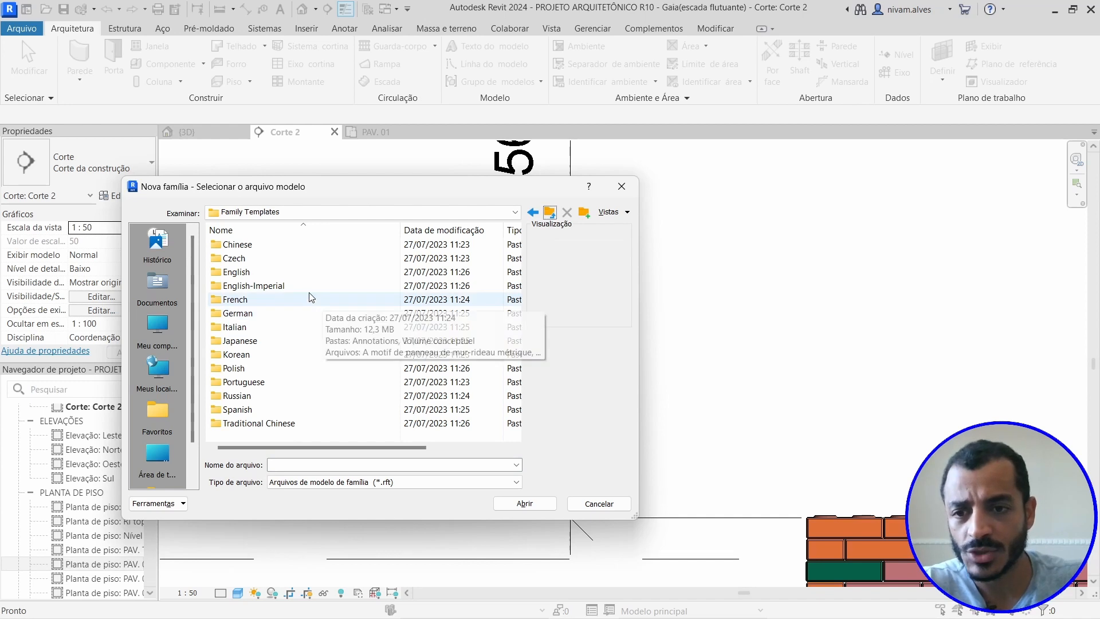
click(245, 276)
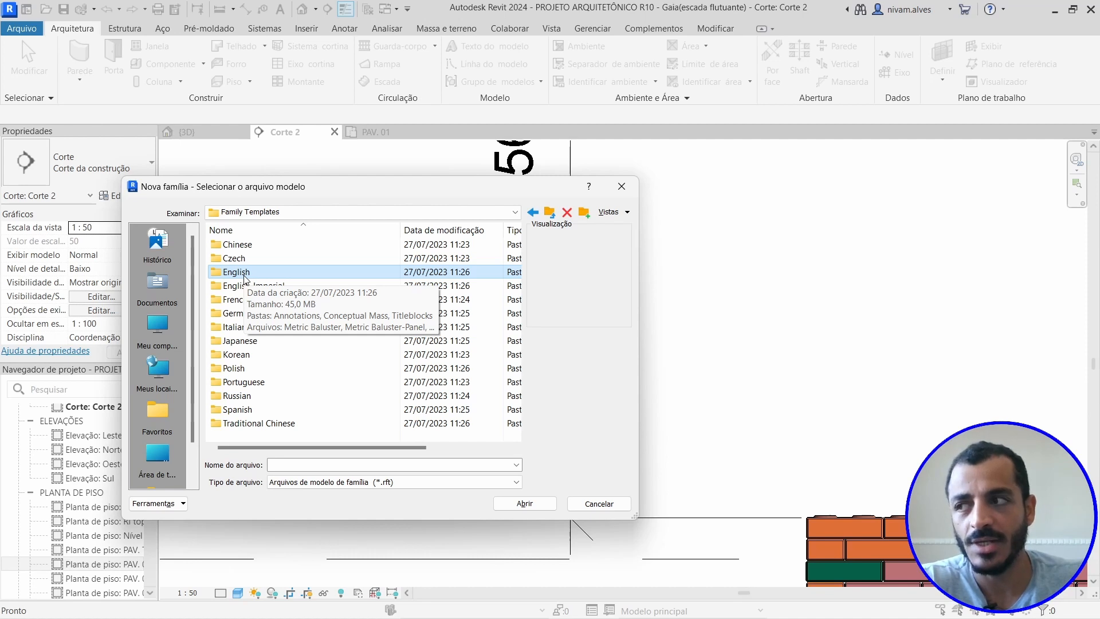
double_click(245, 276)
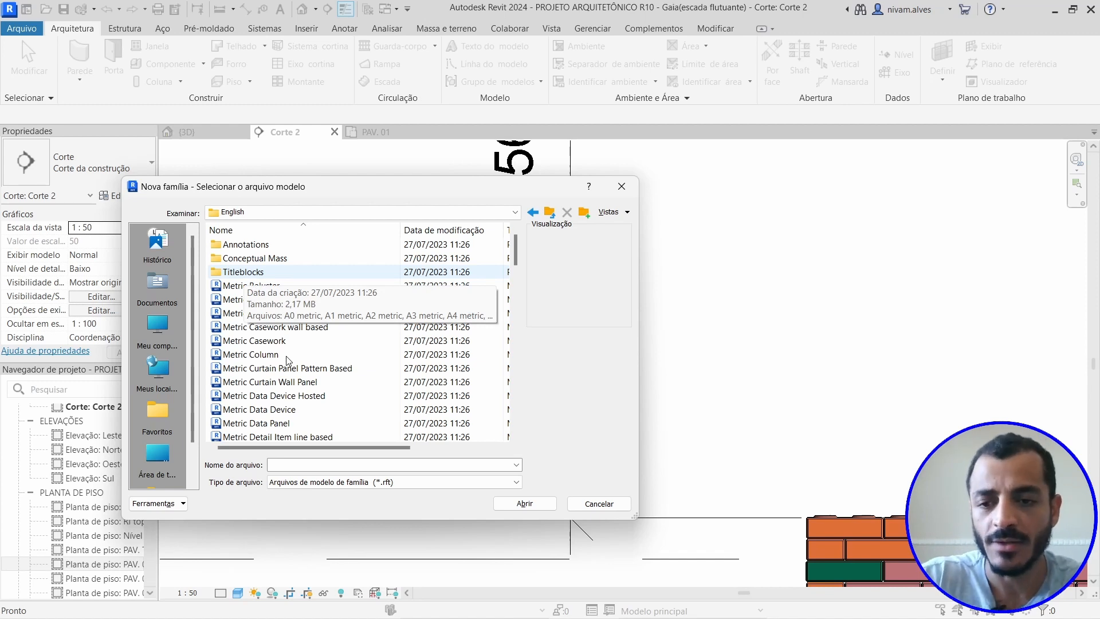
- Create the new family from the Metric Curtain Wall Panel template
scroll(288, 359, down, 1)
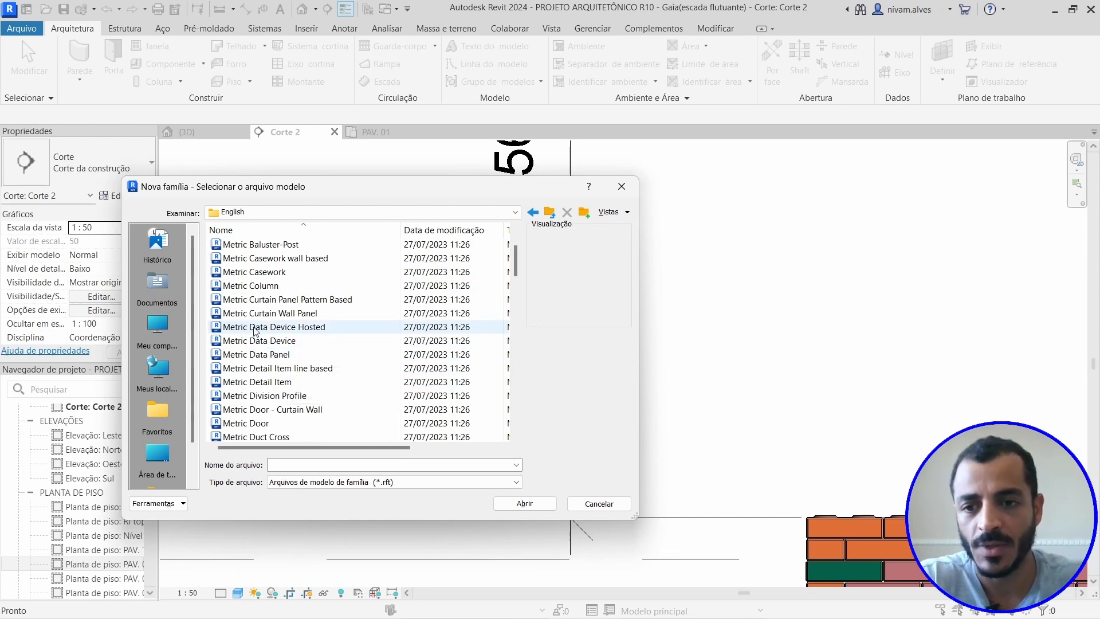
scroll(256, 331, down, 2)
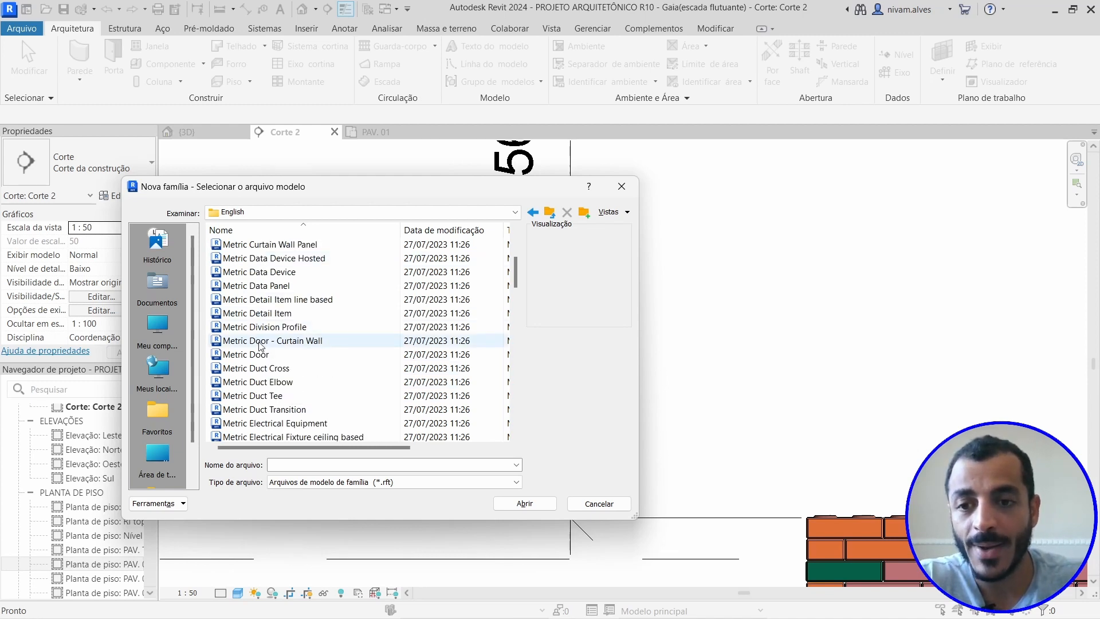
click(331, 246)
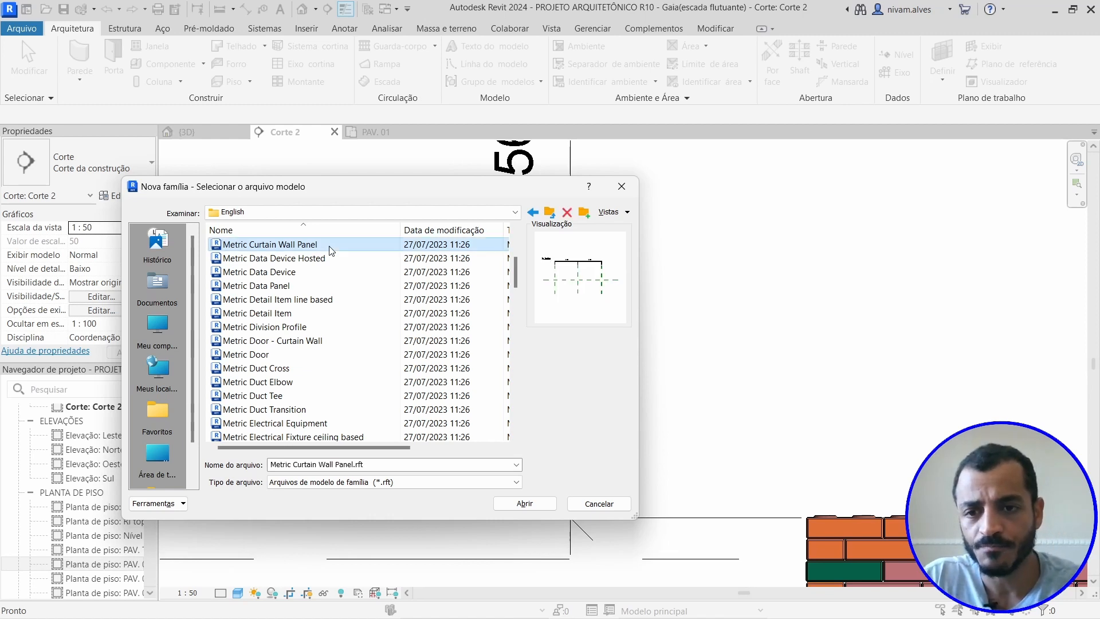
click(534, 504)
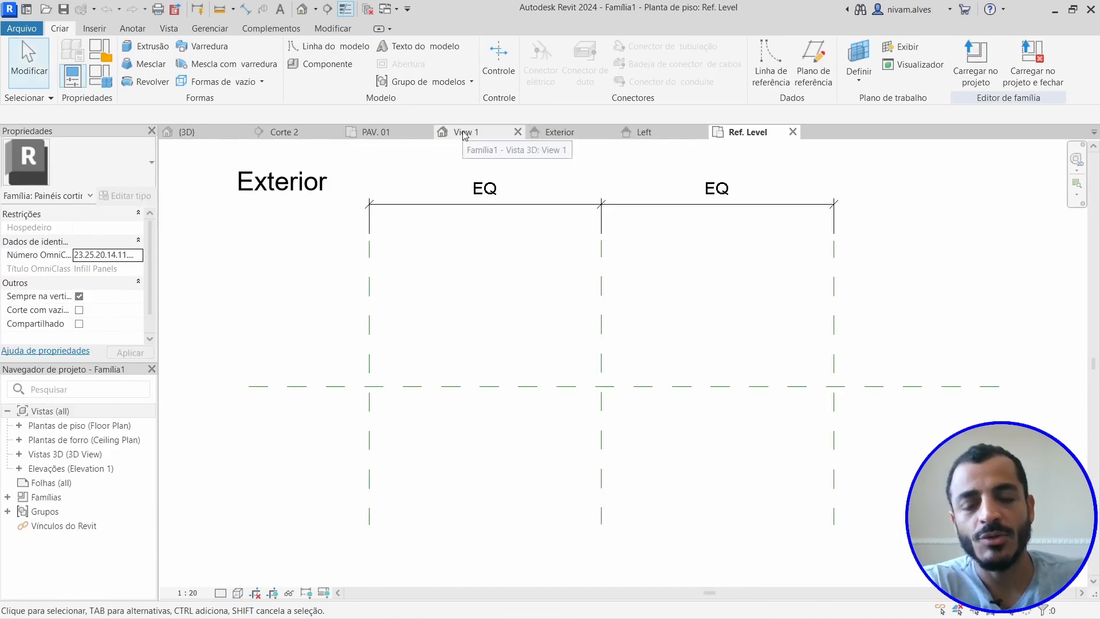
- Look through the new family's View 1, Exterior, Left and Ref. Level views to see how its reference planes are laid out
click(465, 133)
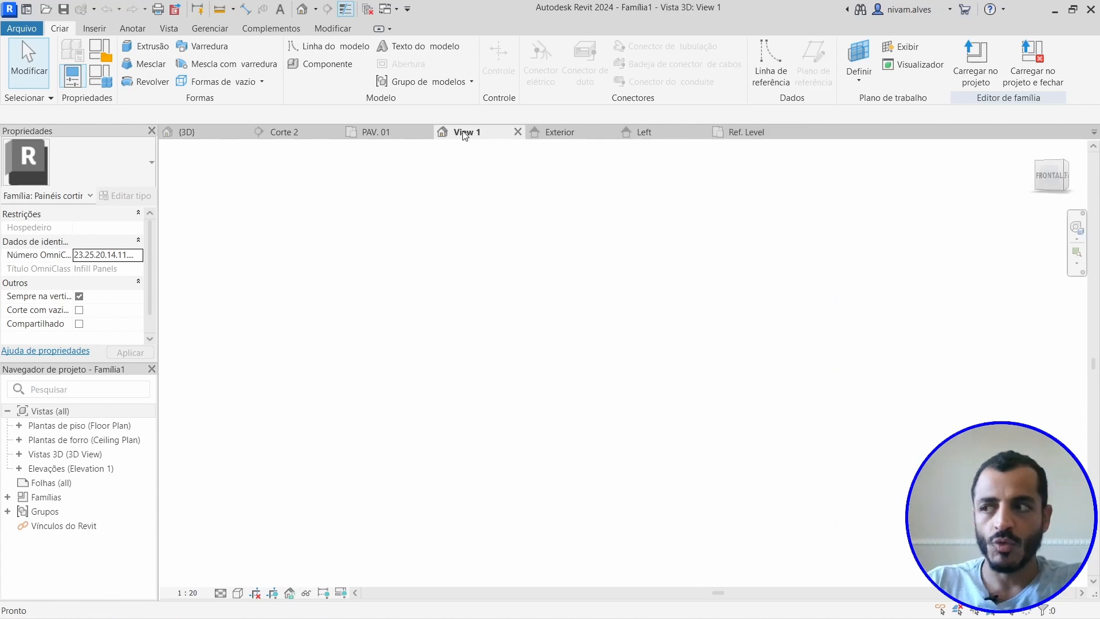
click(561, 135)
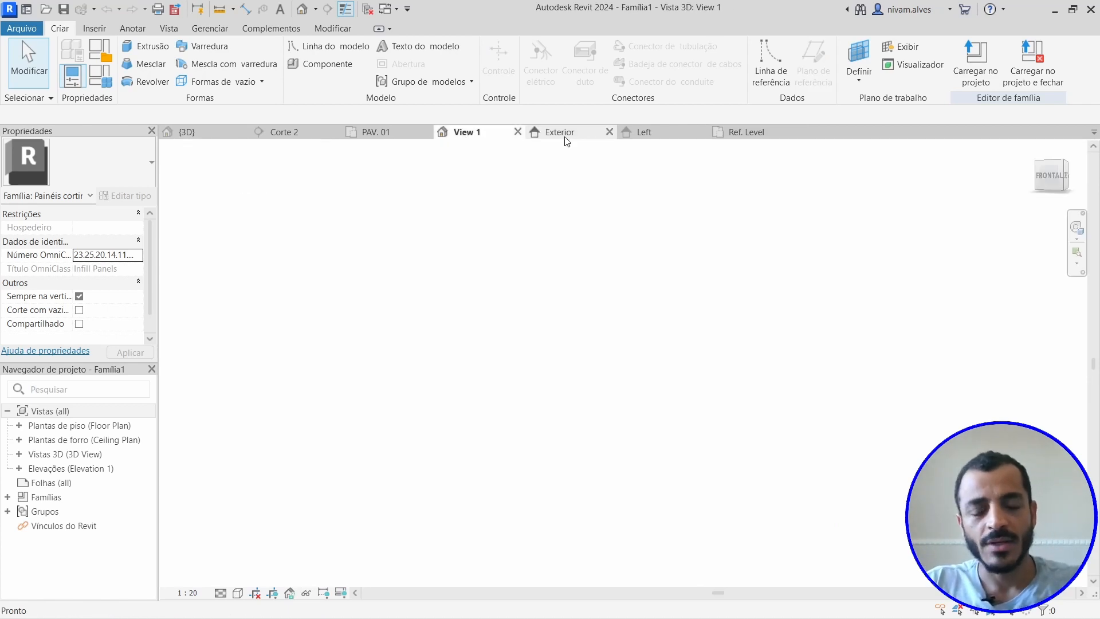
click(636, 135)
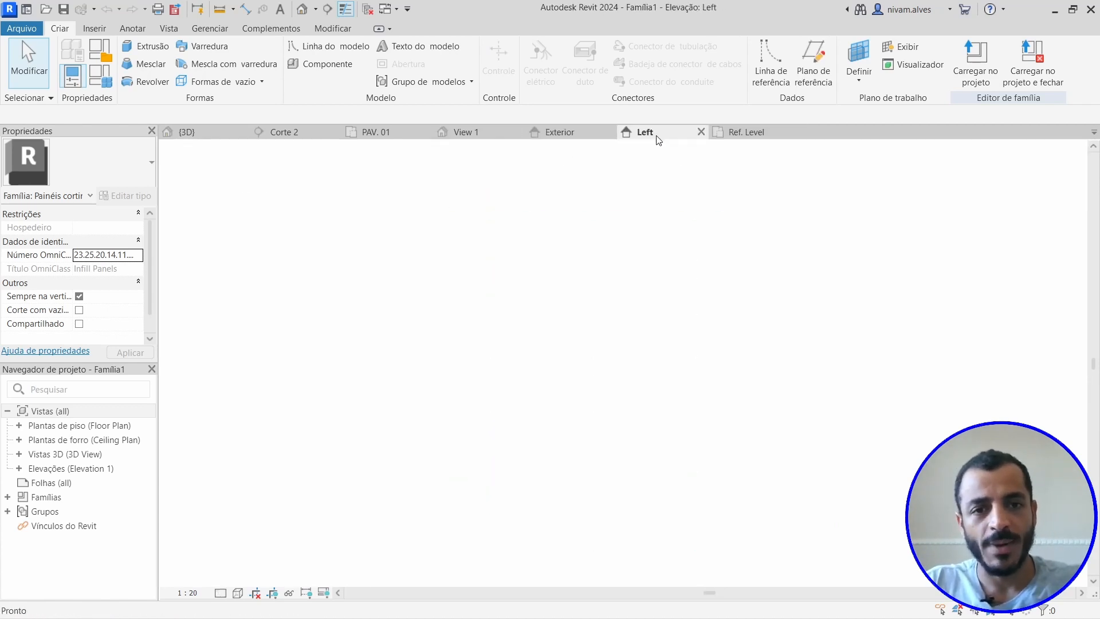
click(762, 136)
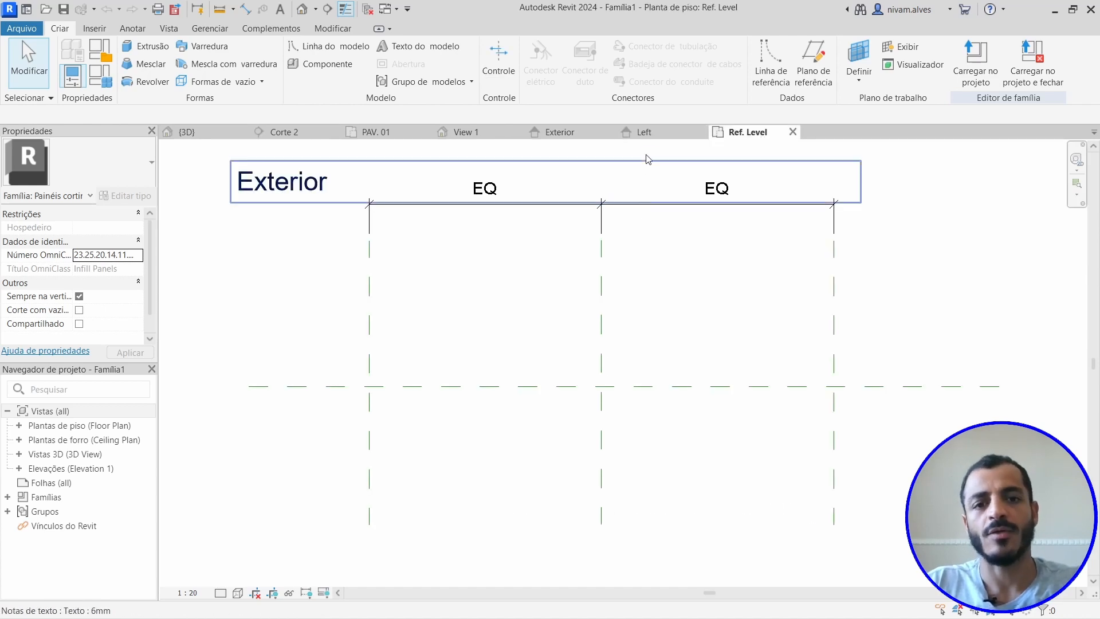
click(480, 136)
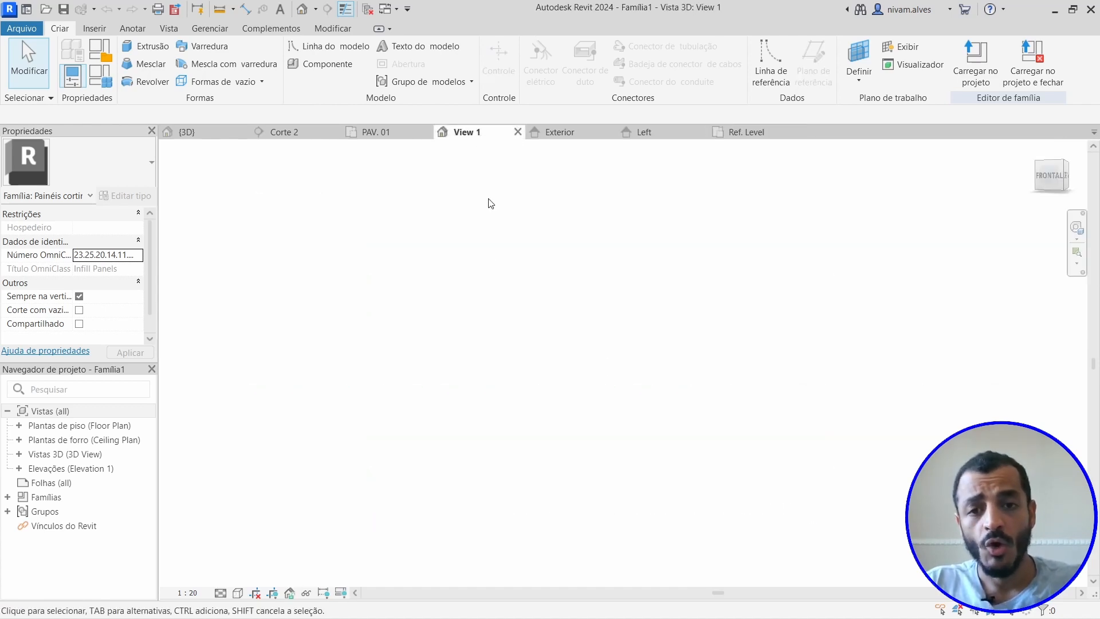
click(581, 141)
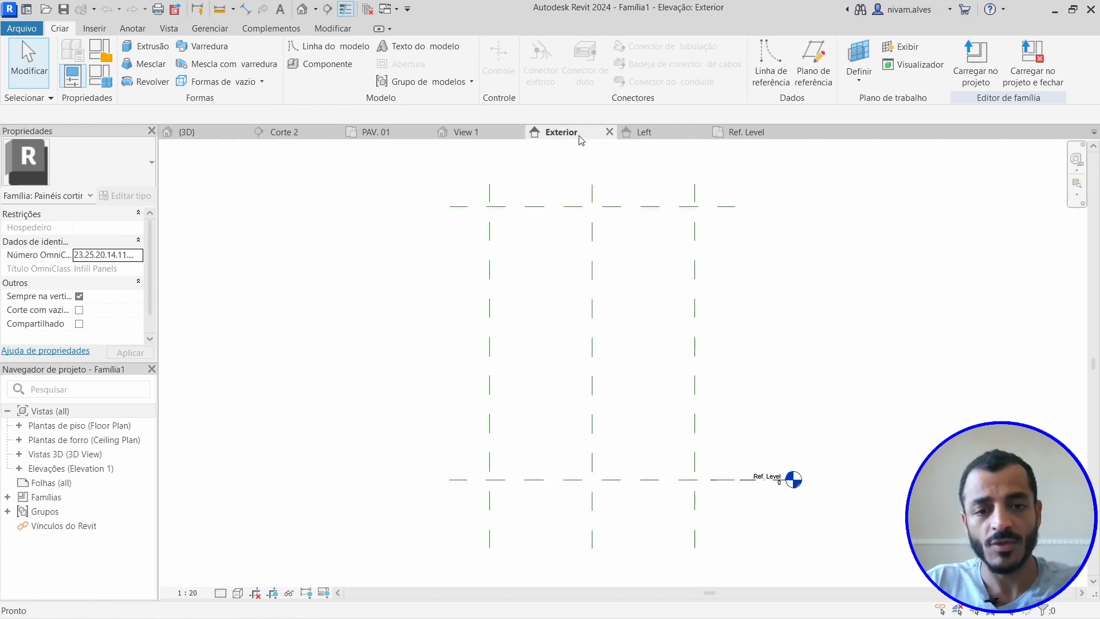
click(642, 135)
click(744, 140)
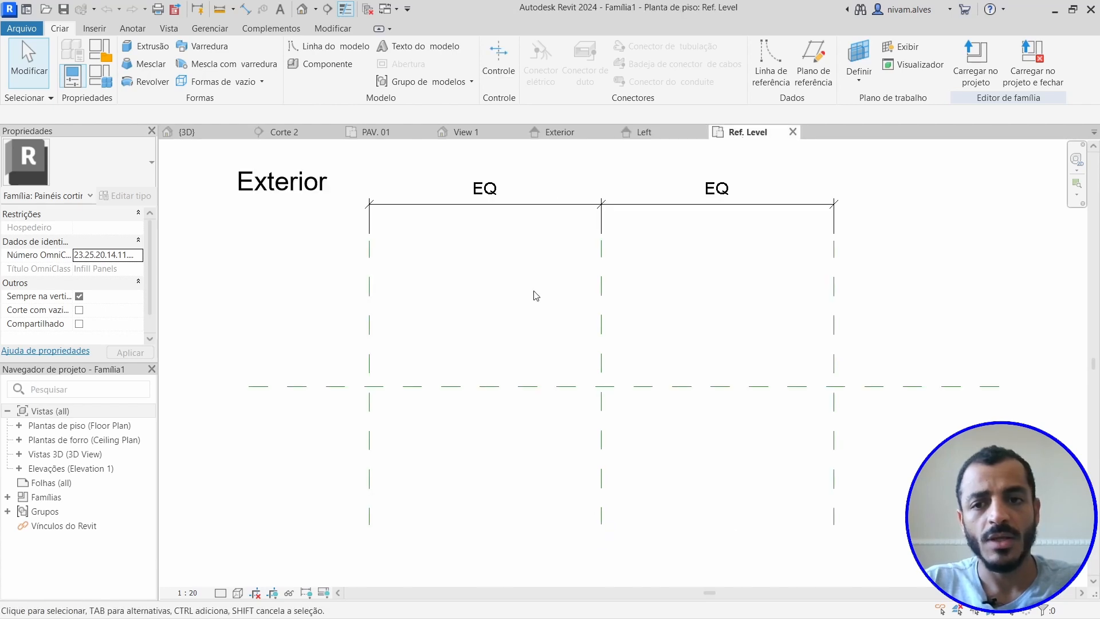
scroll(535, 303, down, 3)
click(647, 134)
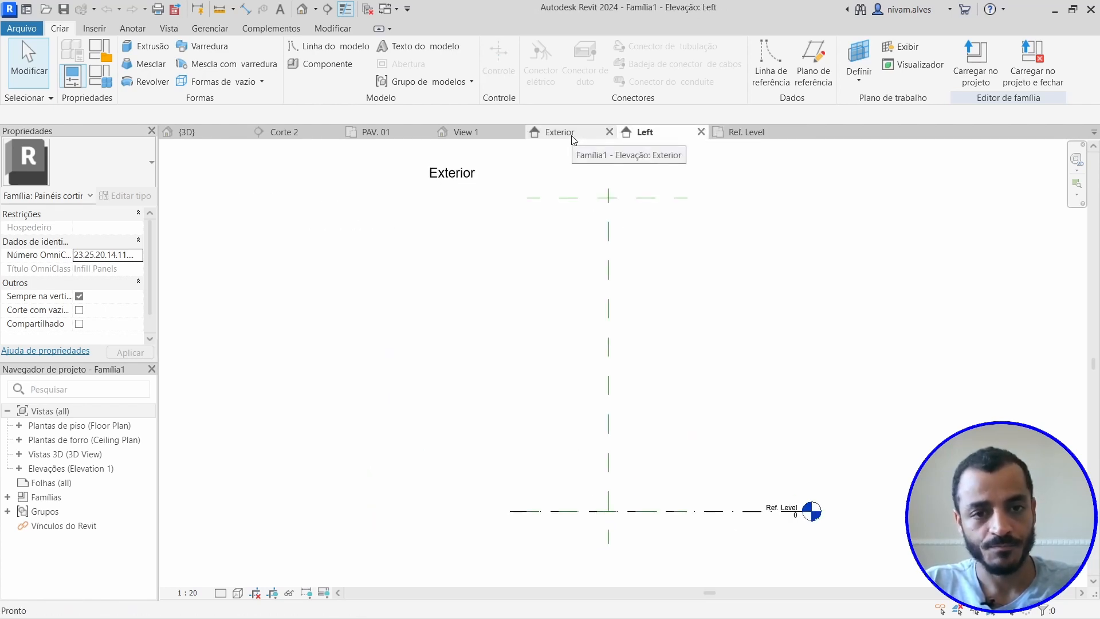
click(744, 133)
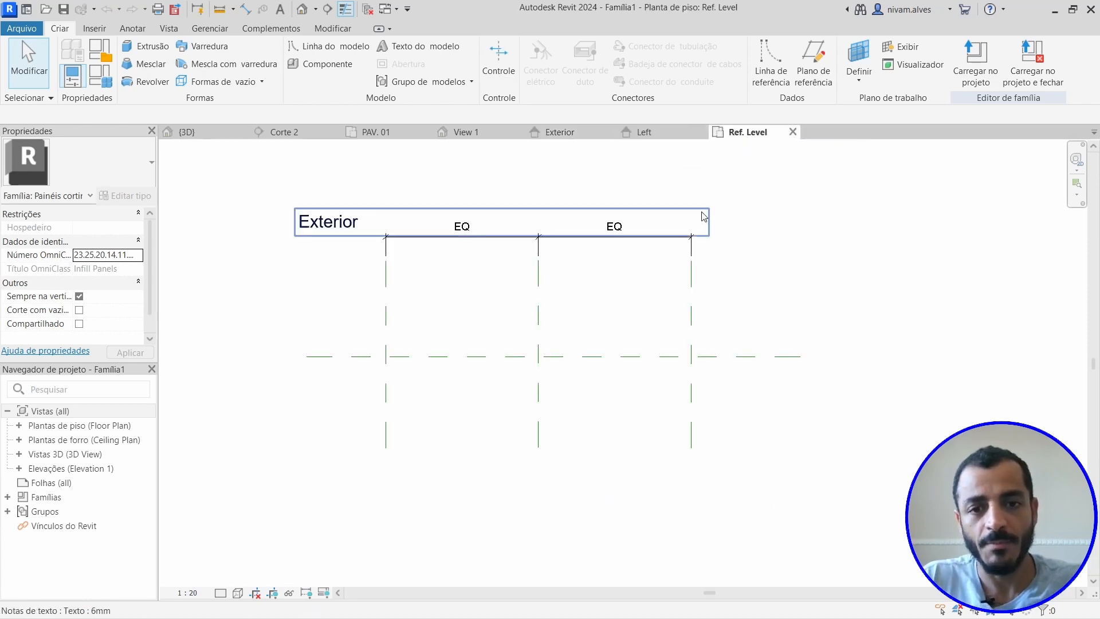
click(664, 136)
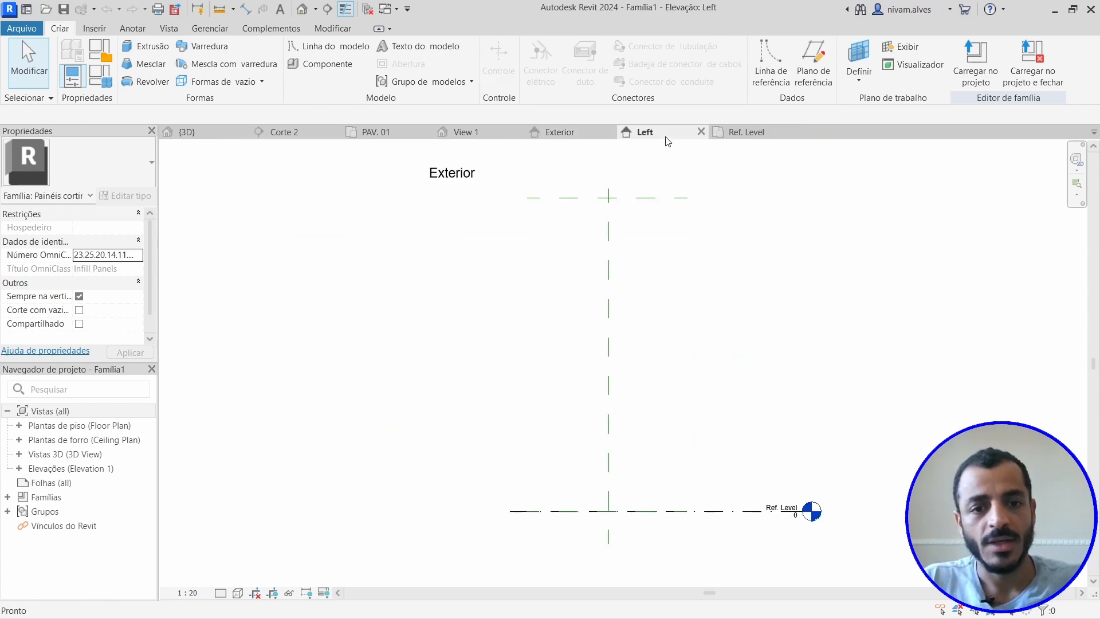
- Examine the Exterior elevation, including the Ref. Level marker and the layout of the surrounding reference planes
click(556, 134)
scroll(575, 297, down, 1)
middle_drag(574, 297, 426, 300)
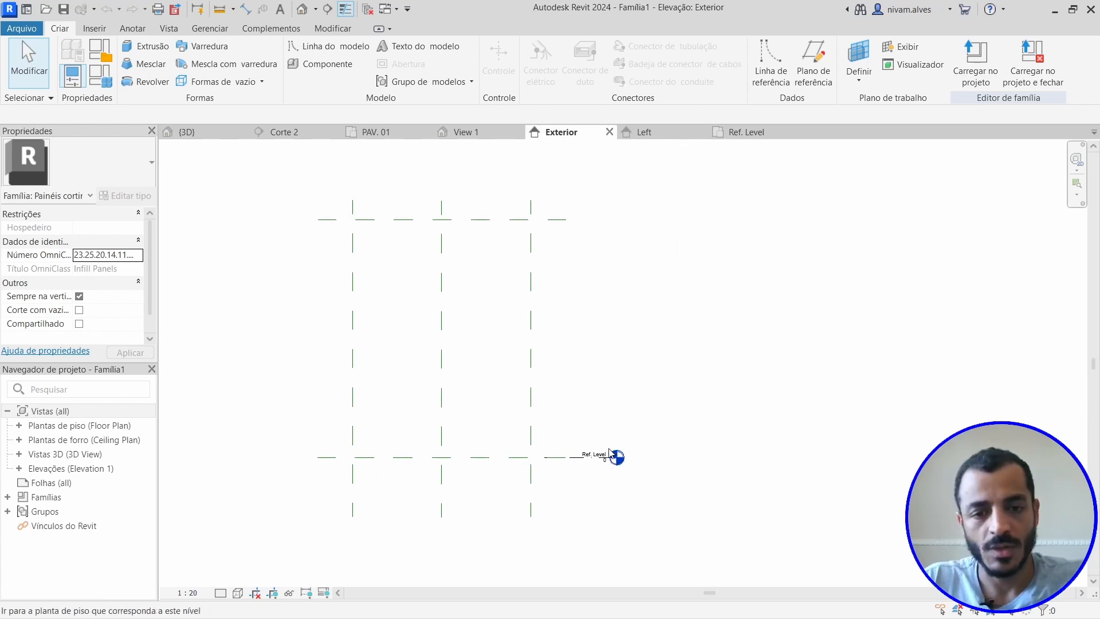
scroll(598, 456, up, 3)
middle_drag(561, 488, 586, 488)
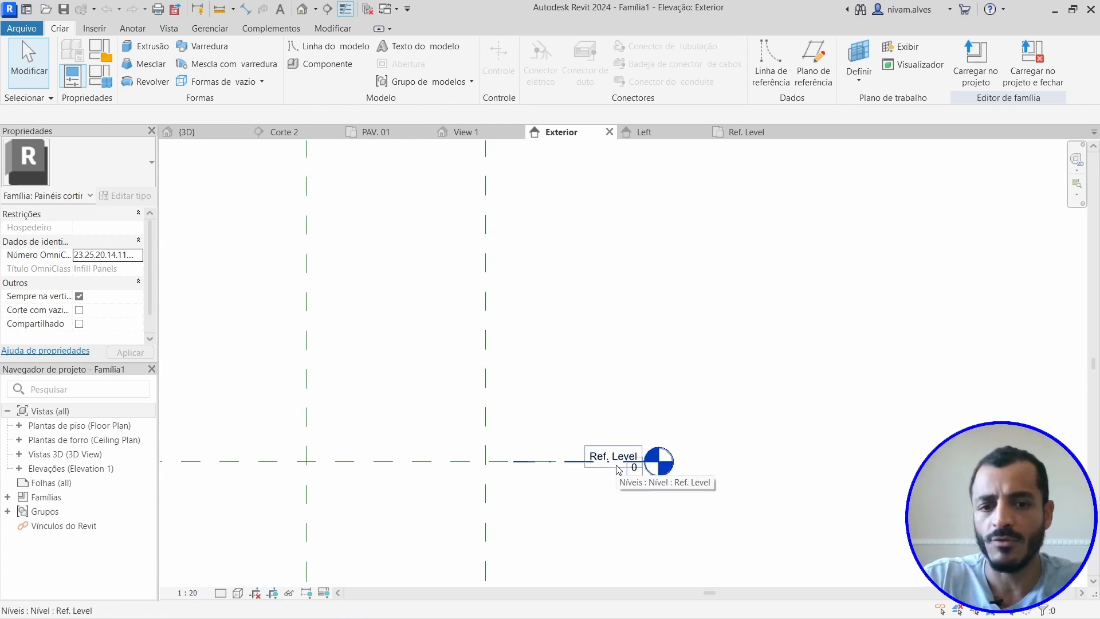
scroll(601, 375, down, 2)
middle_drag(606, 376, 596, 422)
scroll(739, 415, down, 1)
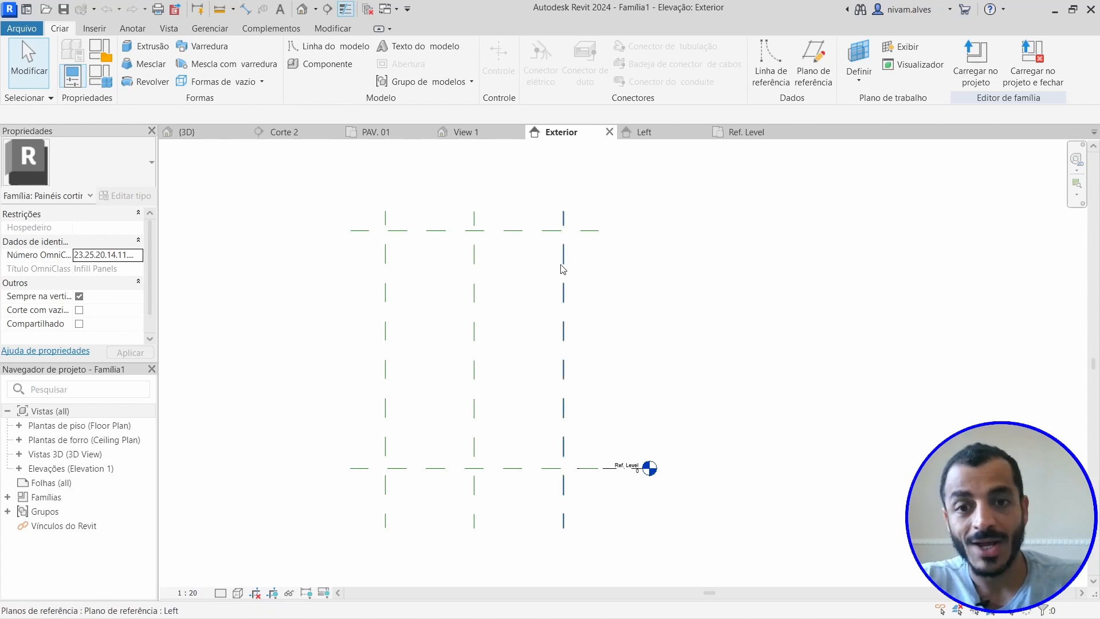
- Select the Top, Right and Left reference planes in turn to check their names and spacing in the Exterior elevation
click(517, 231)
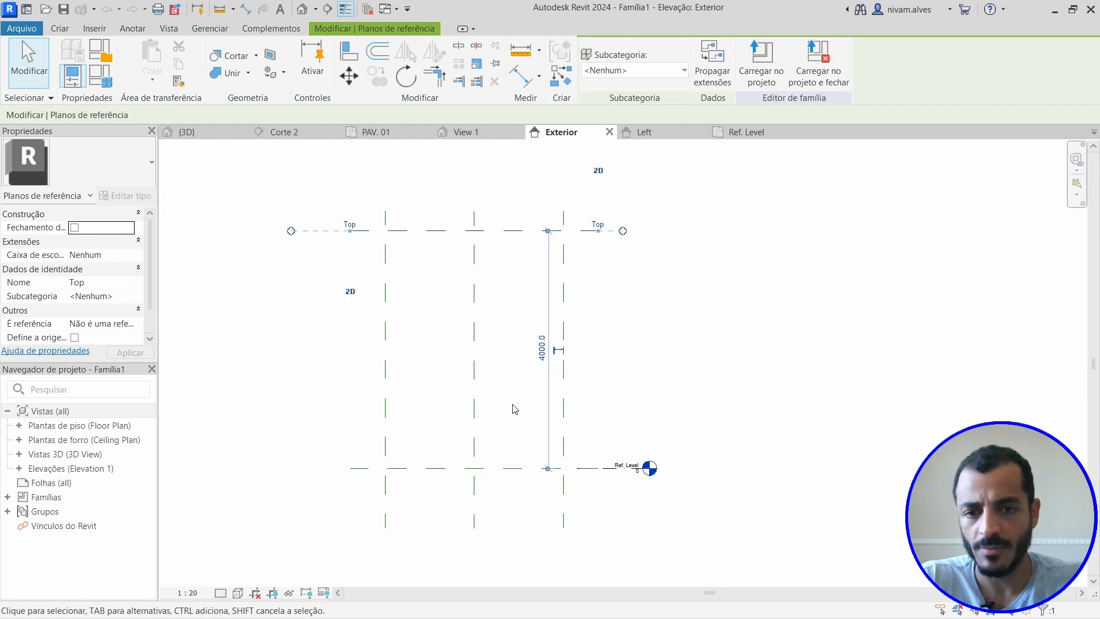
click(386, 318)
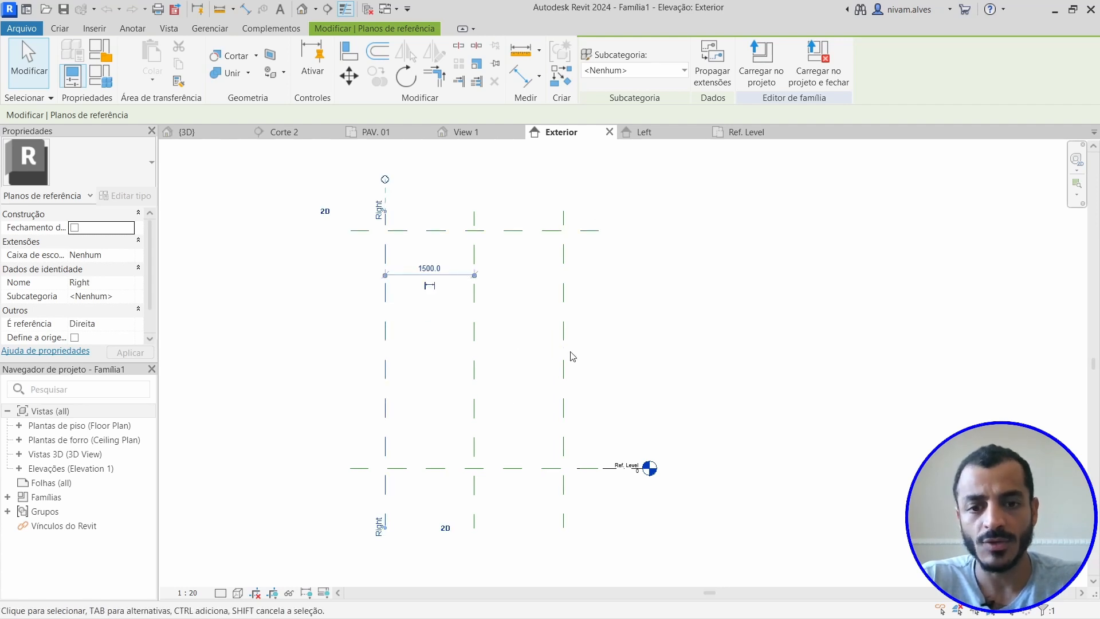
click(563, 320)
click(639, 344)
click(563, 368)
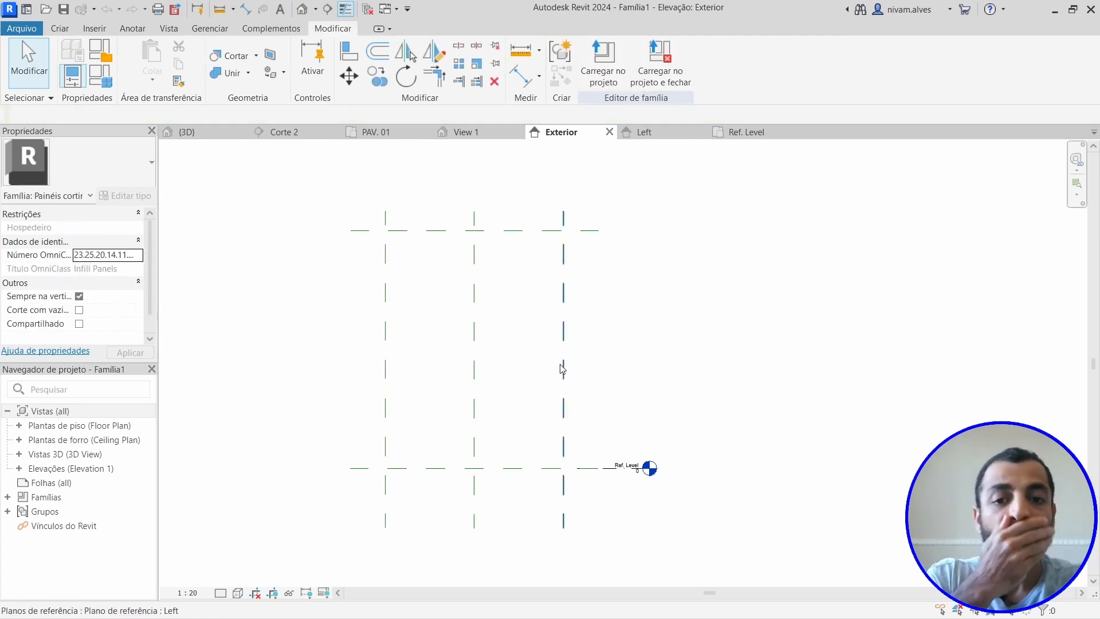
- Place a continuous aligned dimension across the three vertical reference planes above the Top plane and make its segments equal (EQ)
key(d)
key(i)
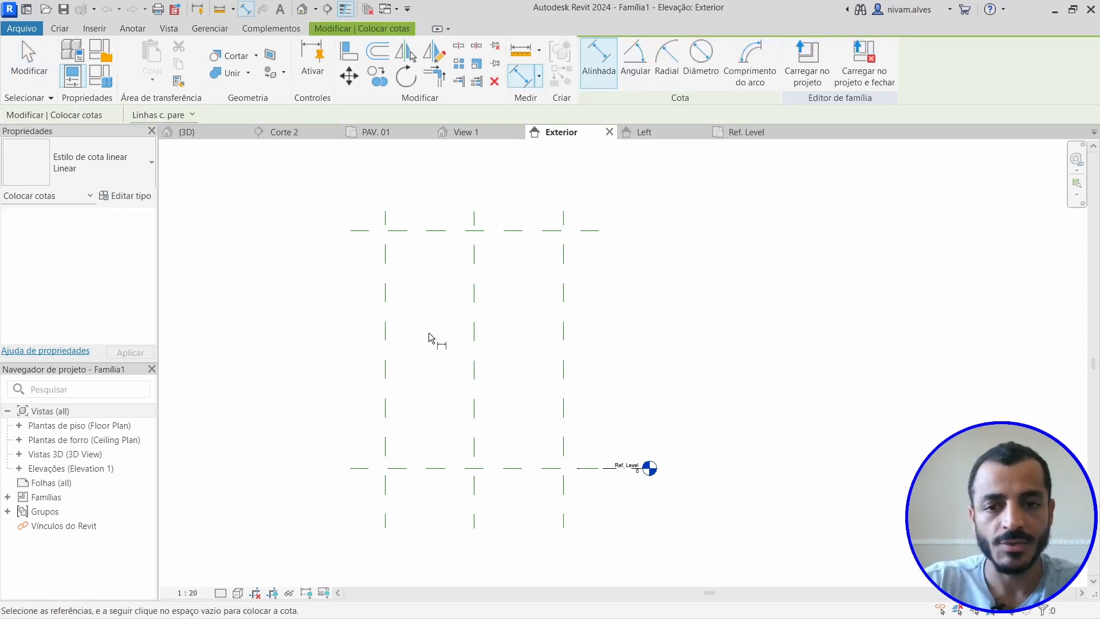
click(386, 288)
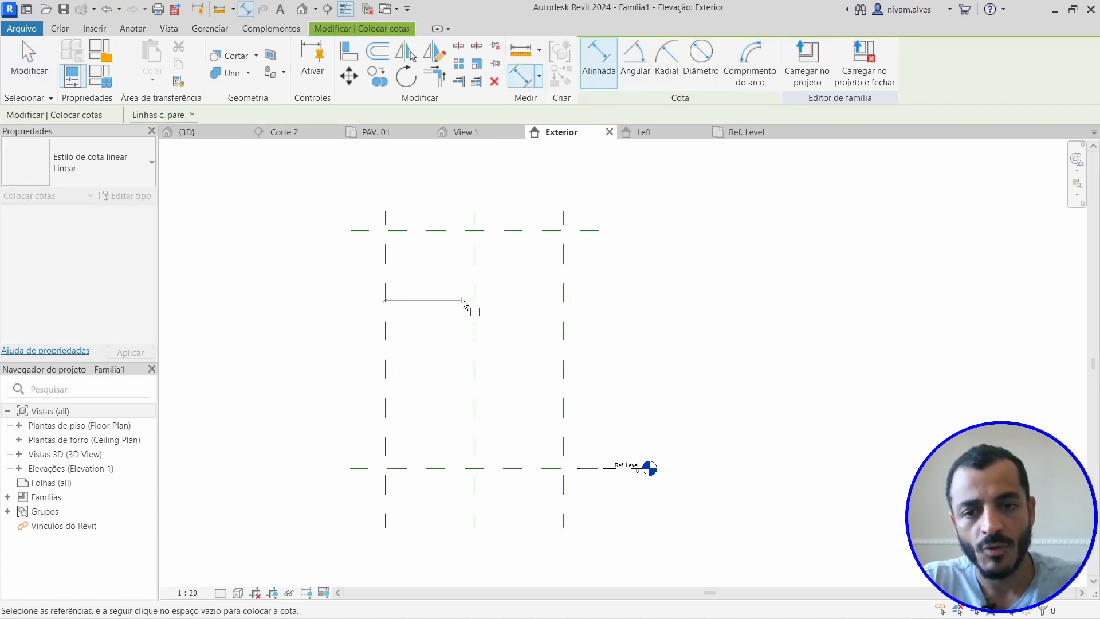
click(473, 291)
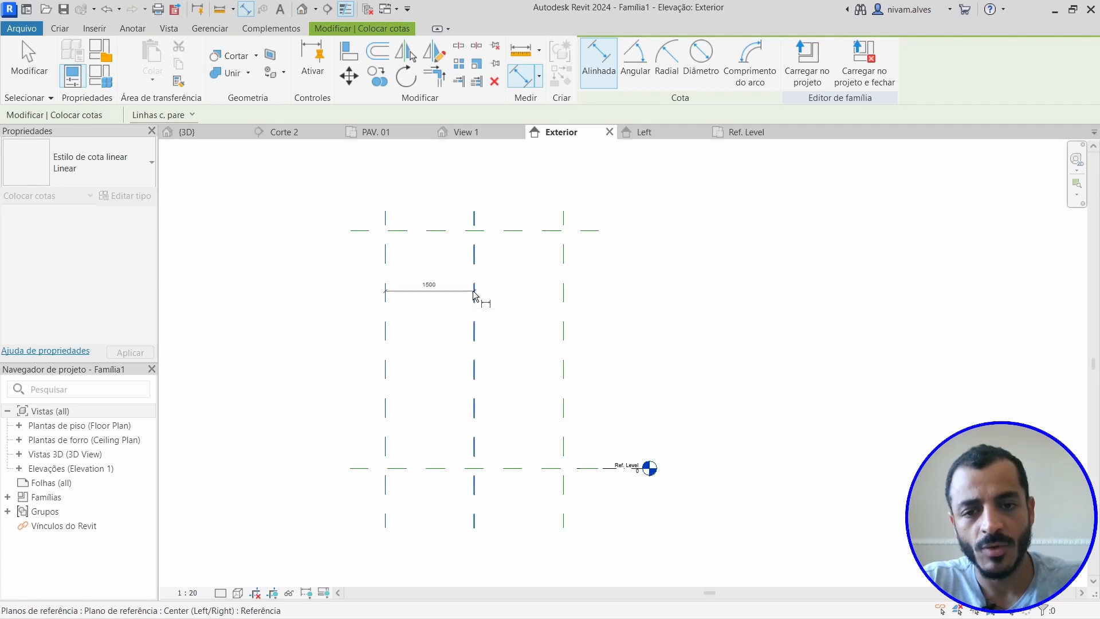
click(566, 300)
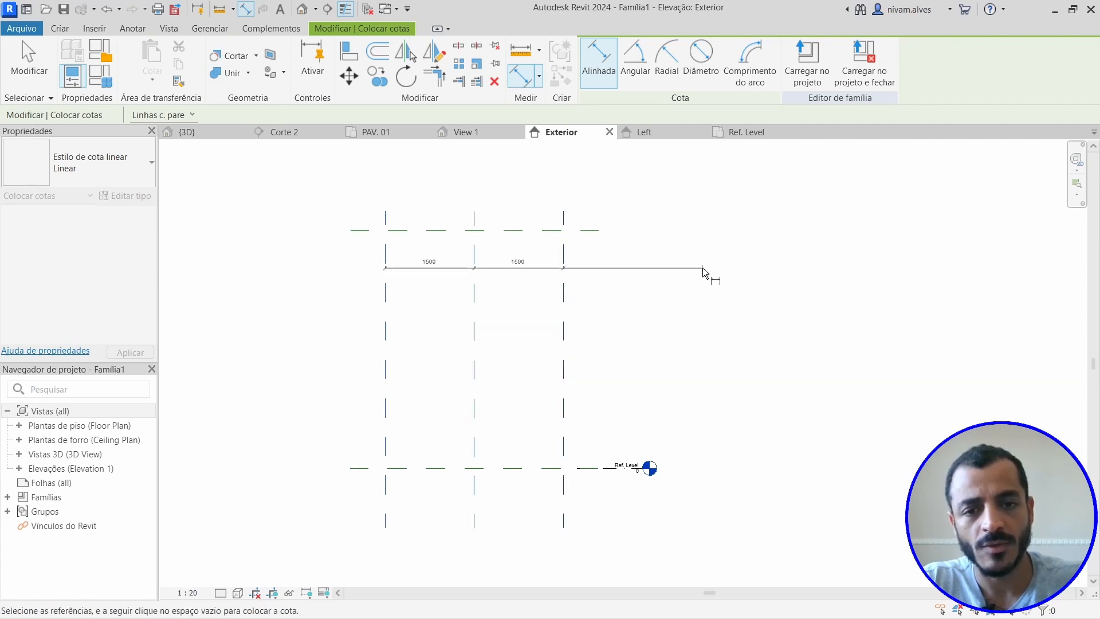
click(792, 195)
scroll(486, 235, up, 5)
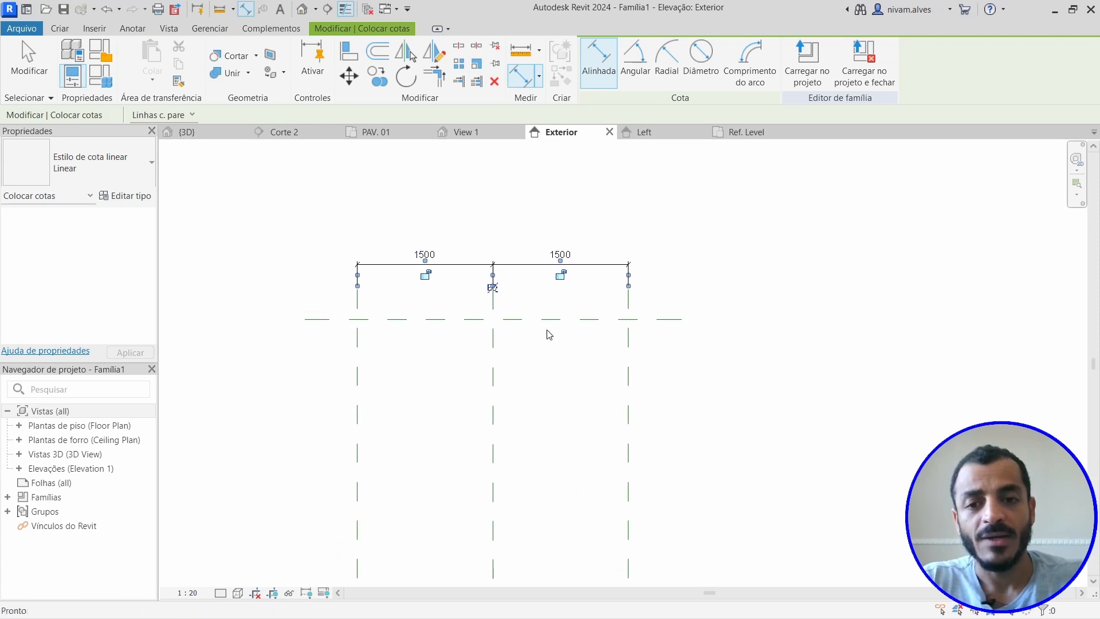
click(486, 279)
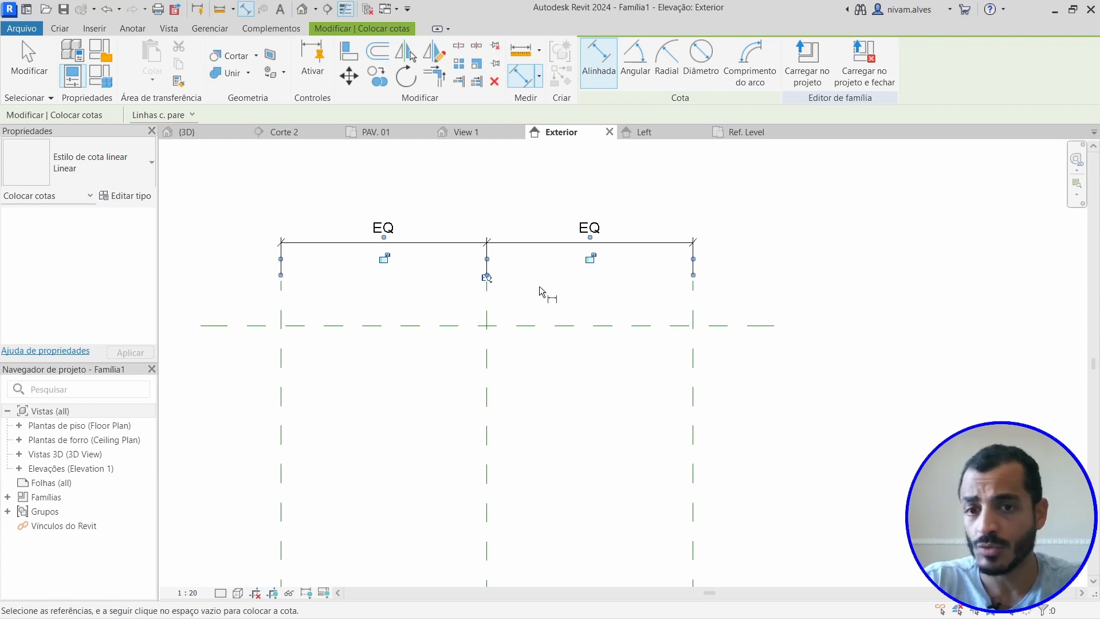
- Place an aligned dimension between the Right and Center (Left/Right) reference planes just below the Top plane
scroll(546, 301, down, 1)
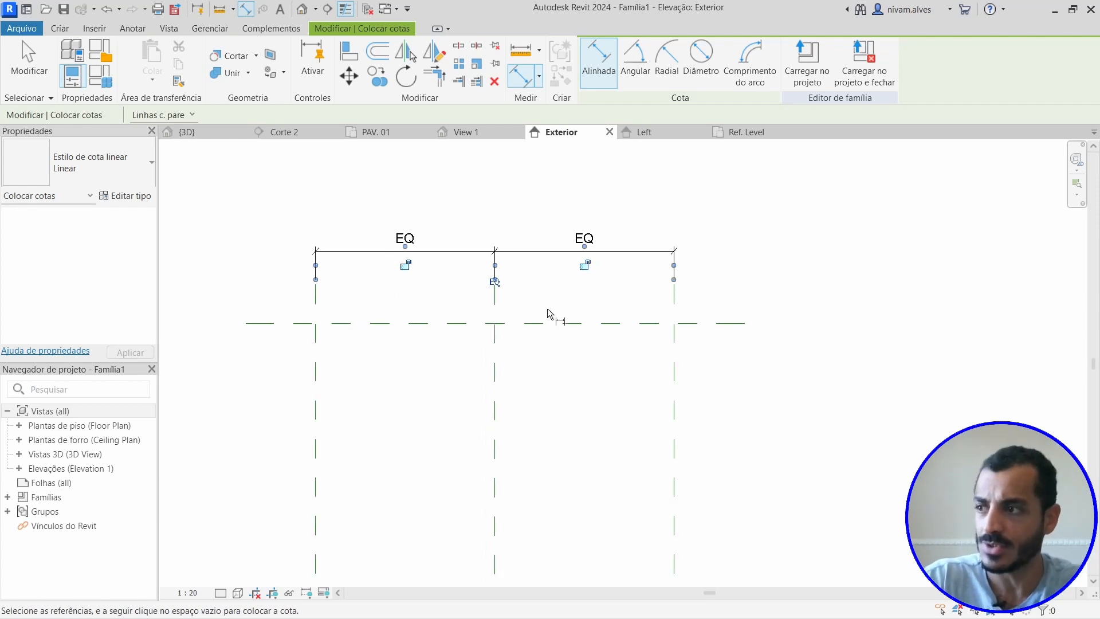
click(314, 362)
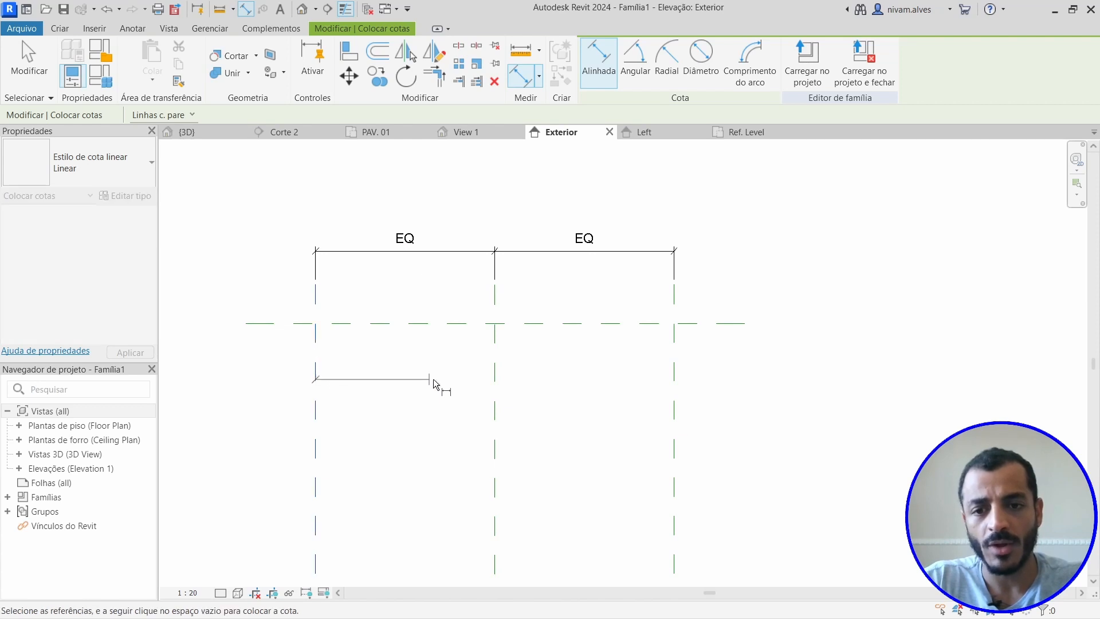
click(493, 364)
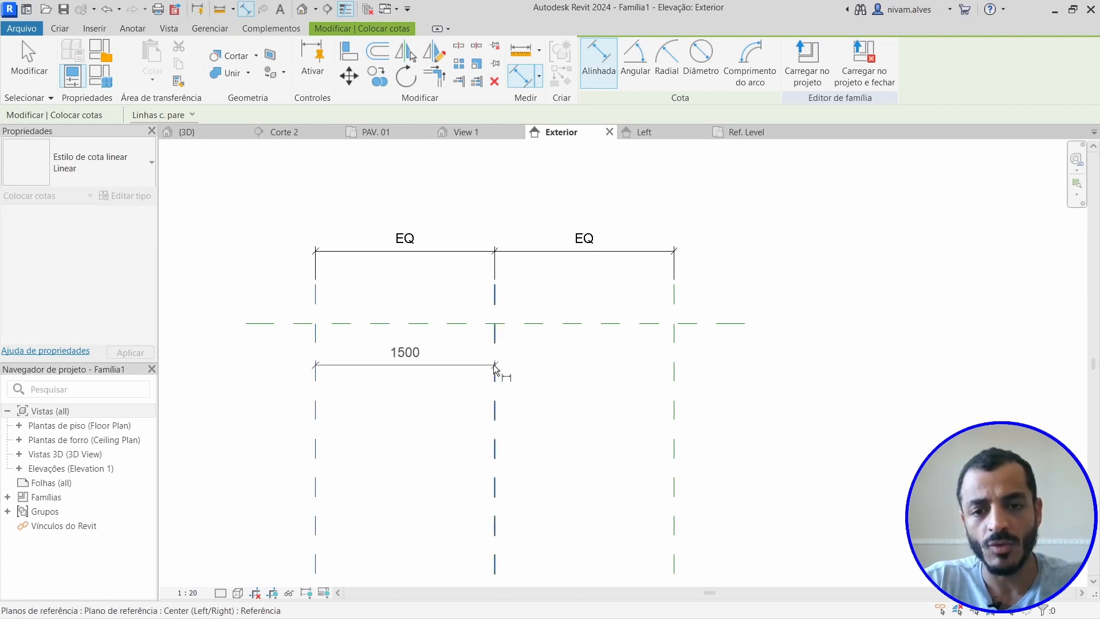
click(565, 353)
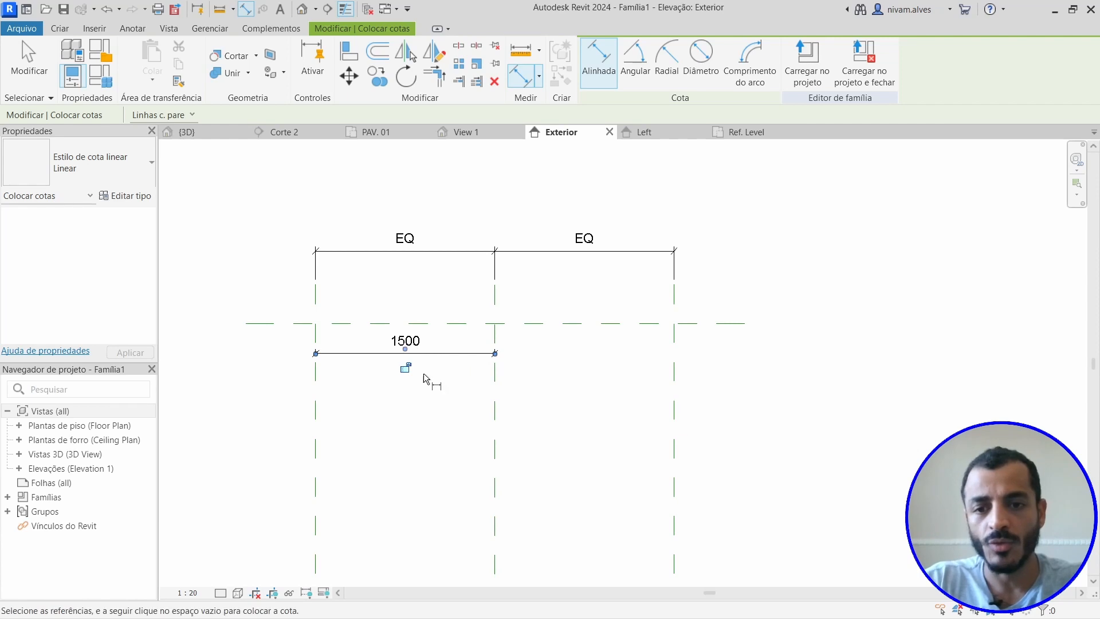
key(Escape)
- Set the distance from the Right reference plane to the center plane to 1000 mm
click(401, 347)
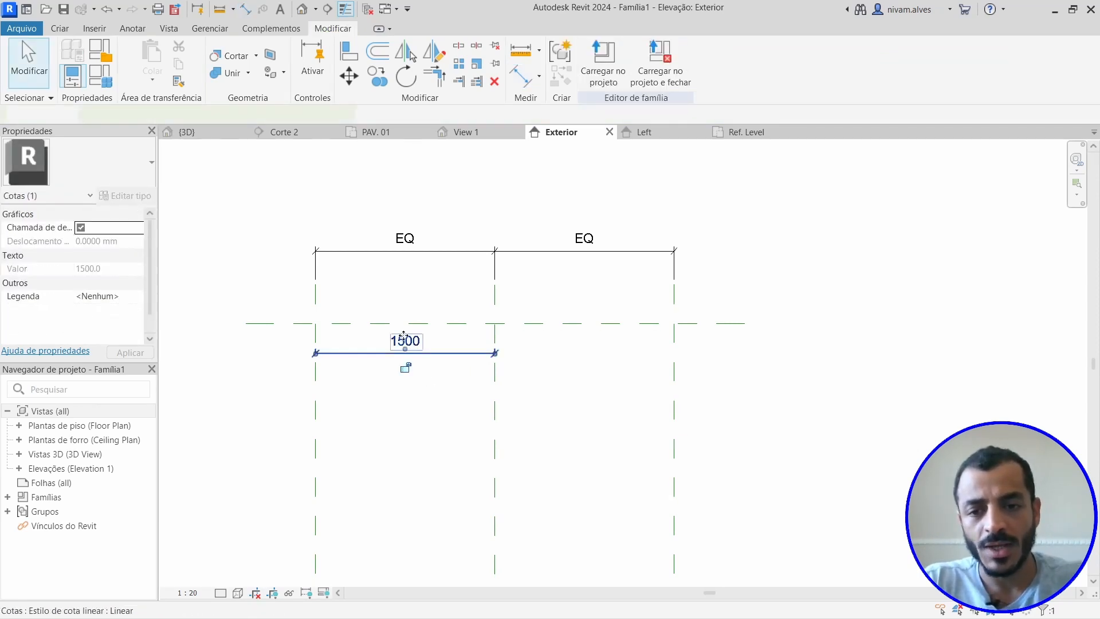
key(Escape)
click(316, 383)
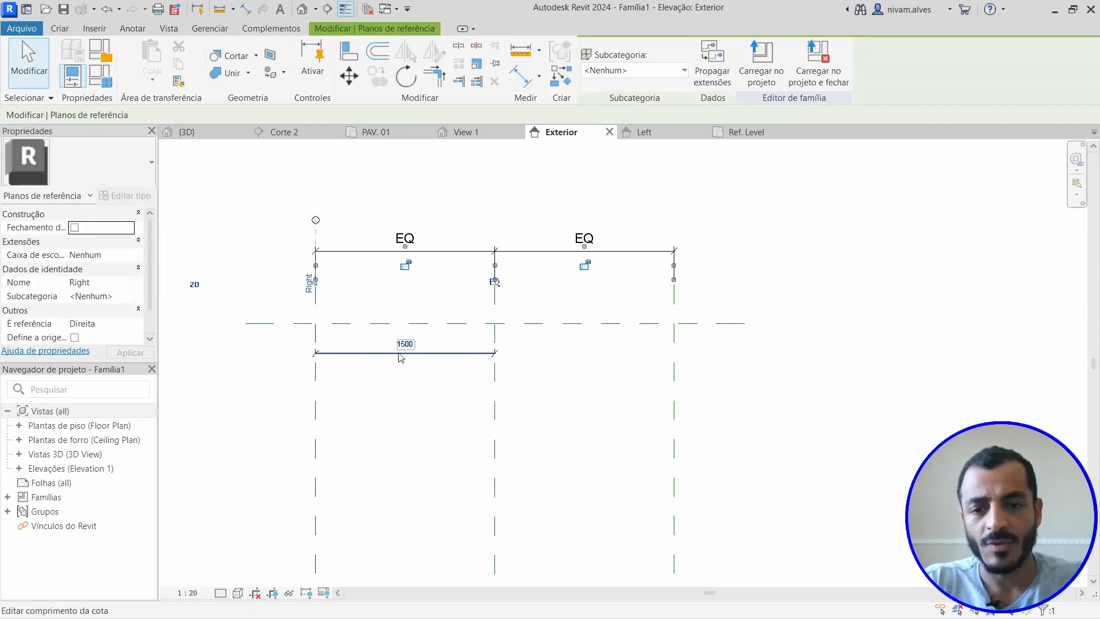
click(404, 344)
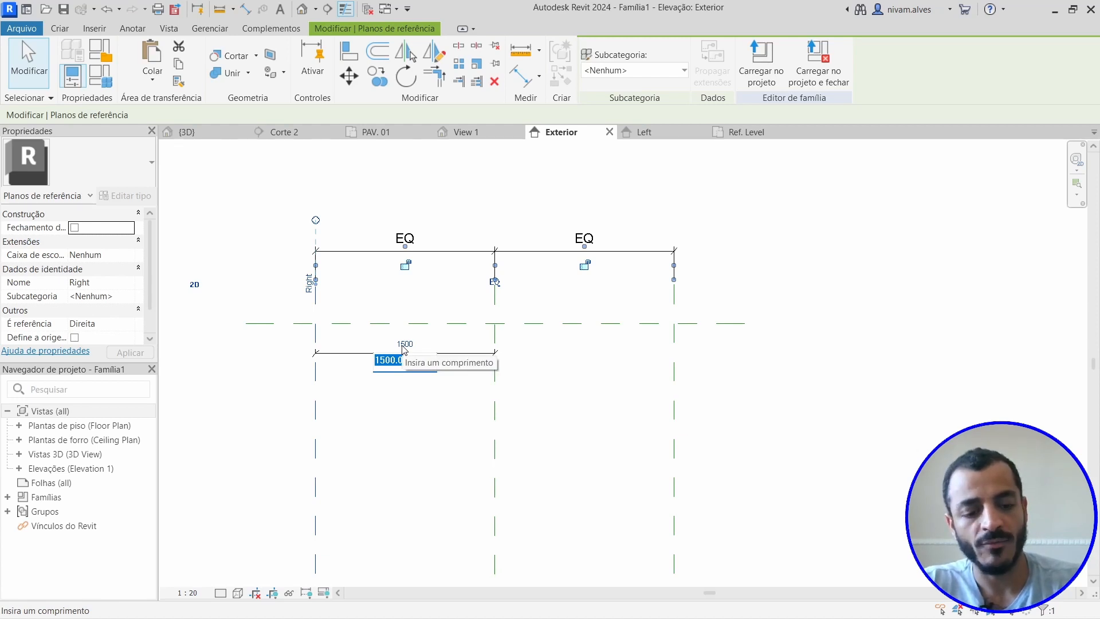
text(1000)
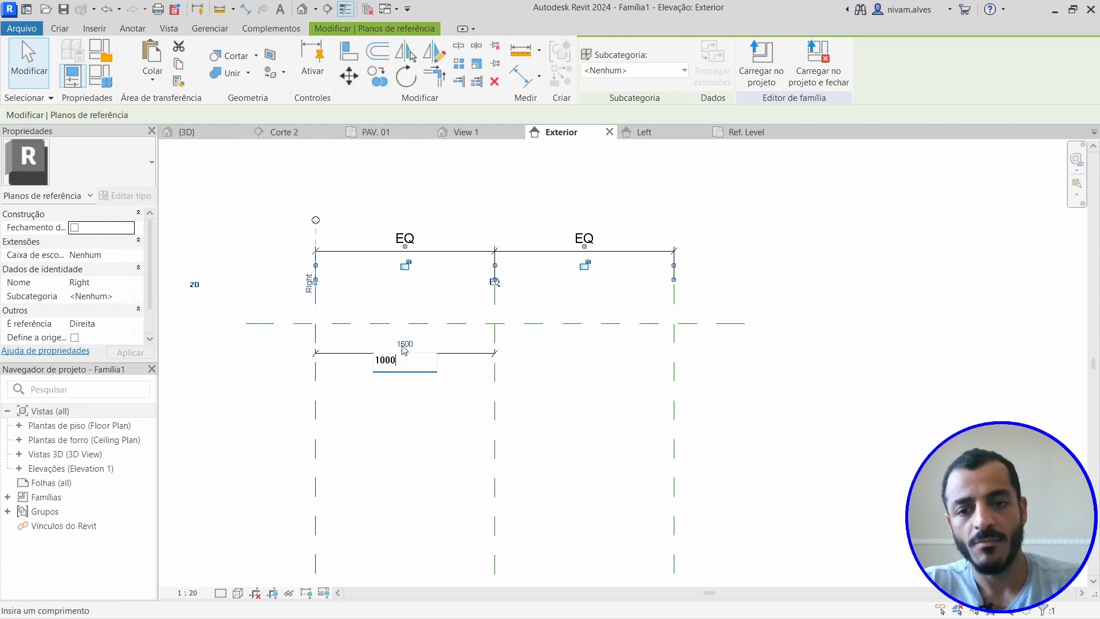
key(Return)
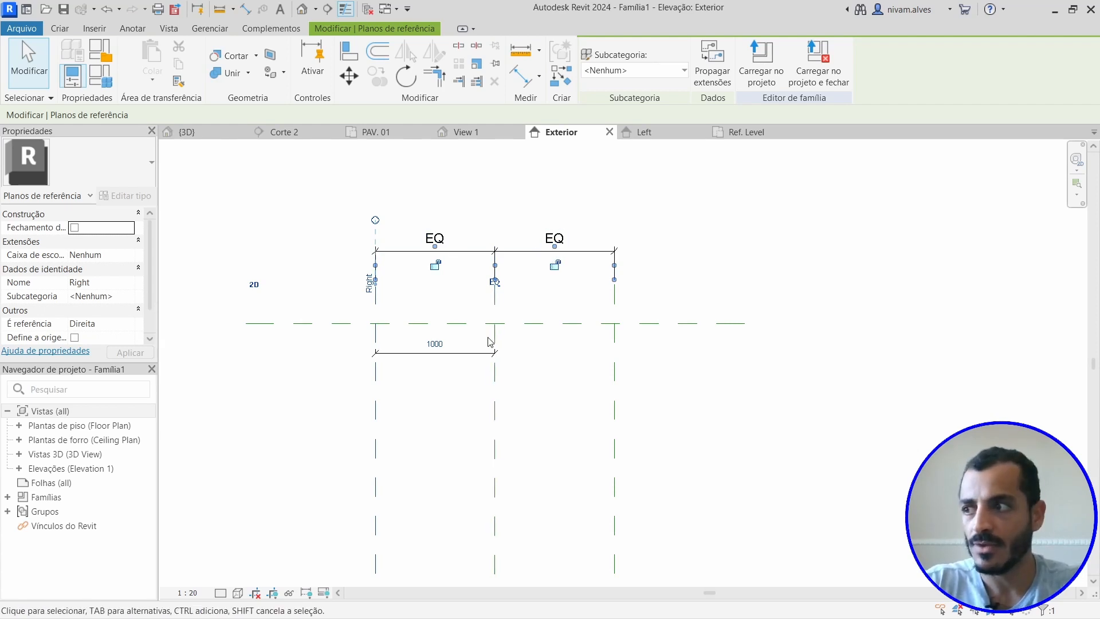
- Place a vertical aligned dimension between the Top reference plane and the Ref. Level plane, clear of the level marker
scroll(488, 425, down, 2)
middle_drag(488, 429, 403, 293)
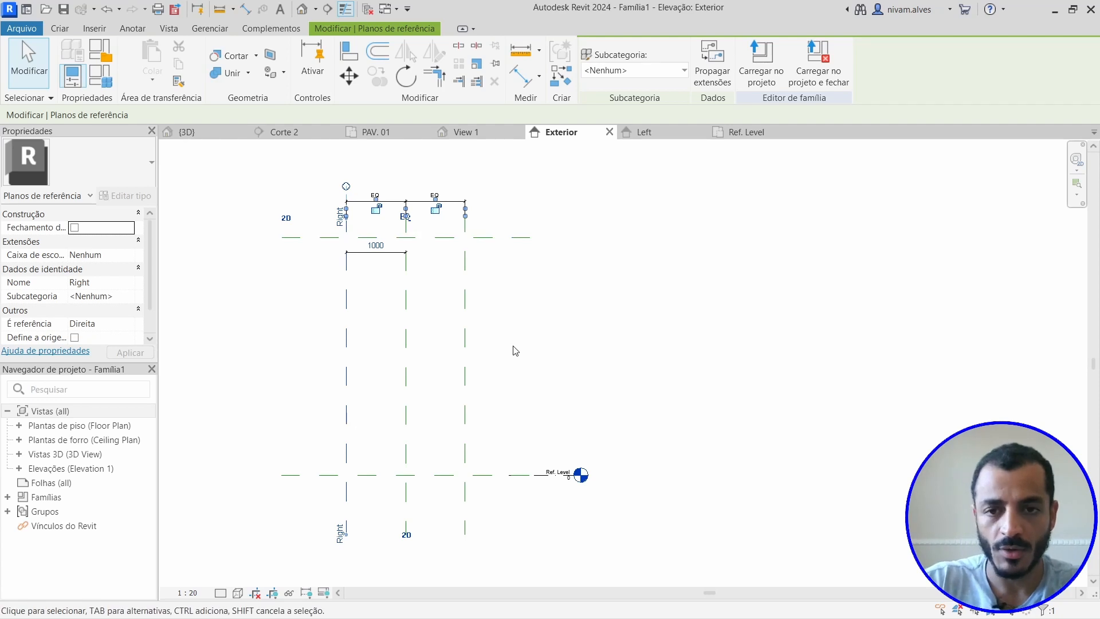
key(d)
key(i)
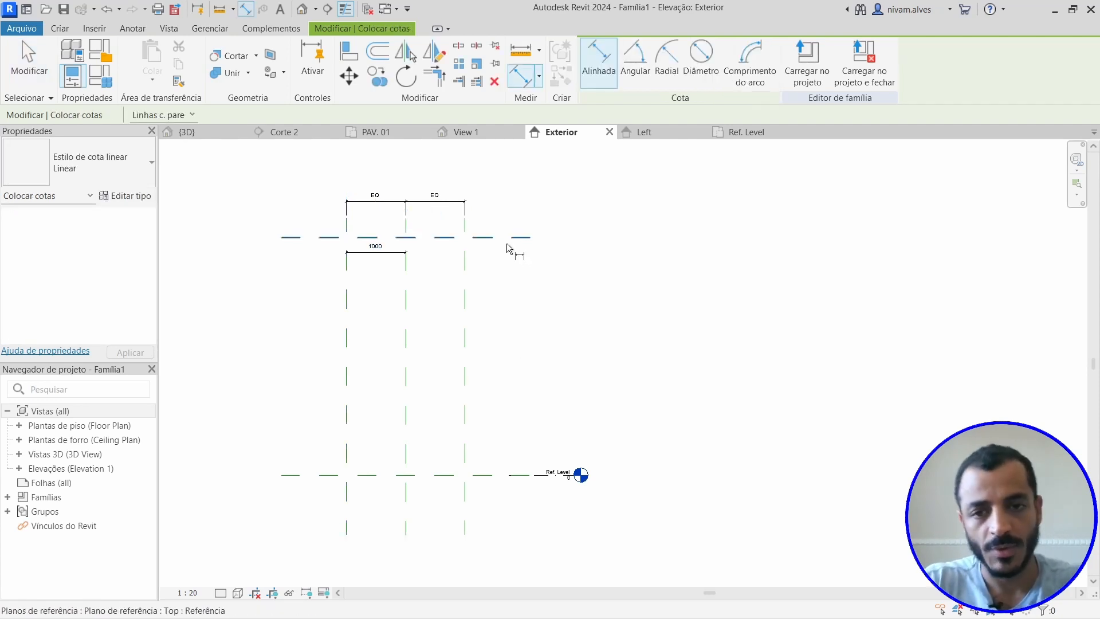
click(517, 240)
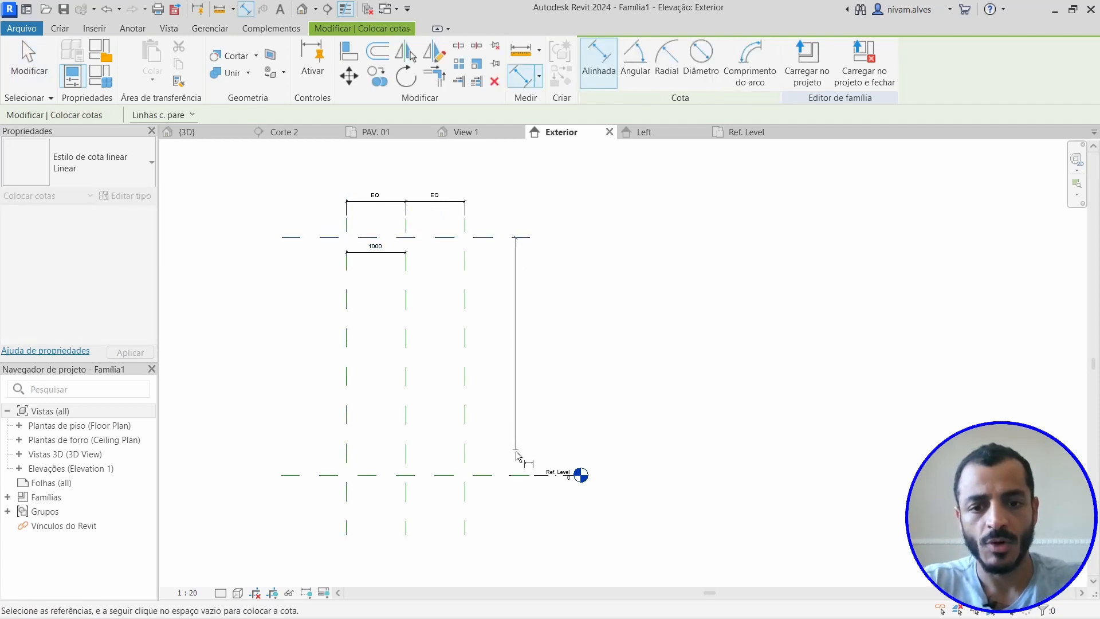
click(521, 476)
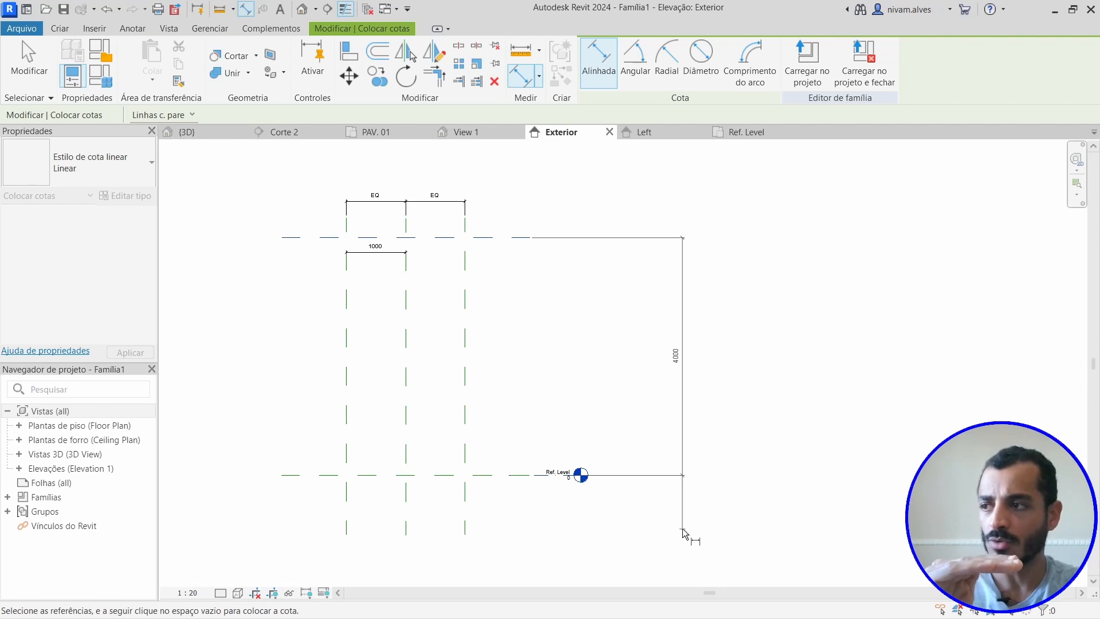
click(683, 533)
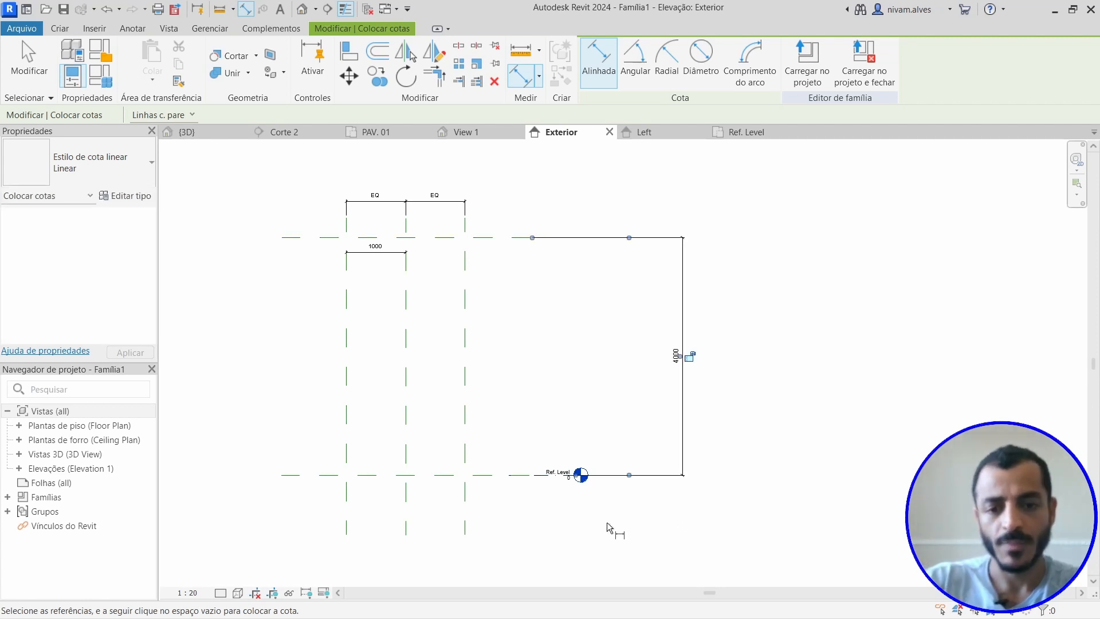
key(Escape)
key(Escape)
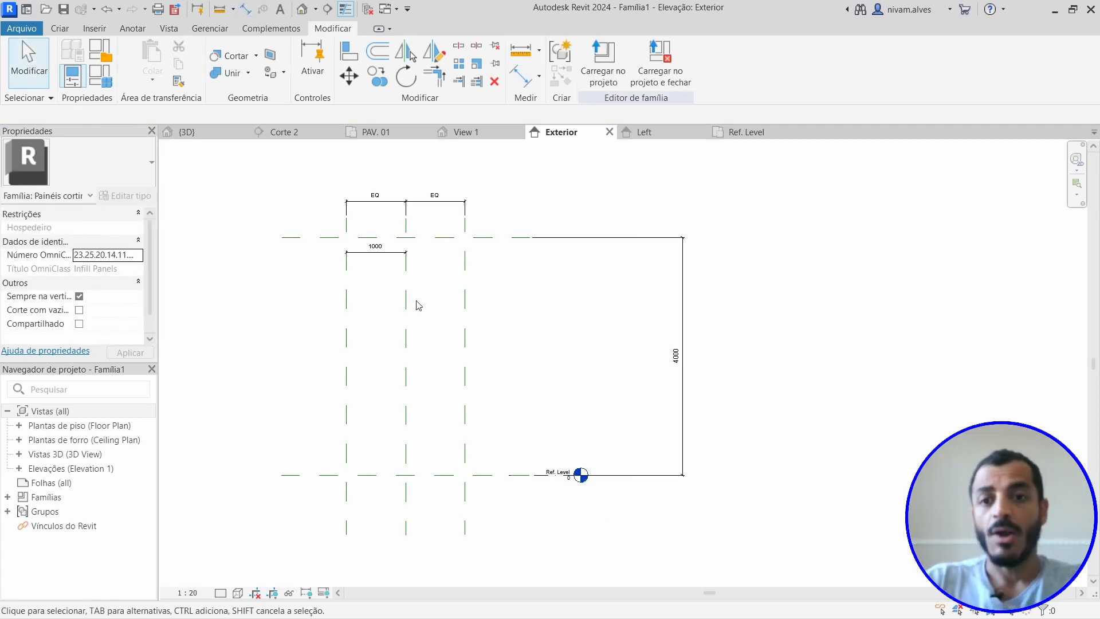
- Examine the two staggered bricks and their dimensions in the project's Corte 2 section, then return to the family's Exterior elevation
click(281, 133)
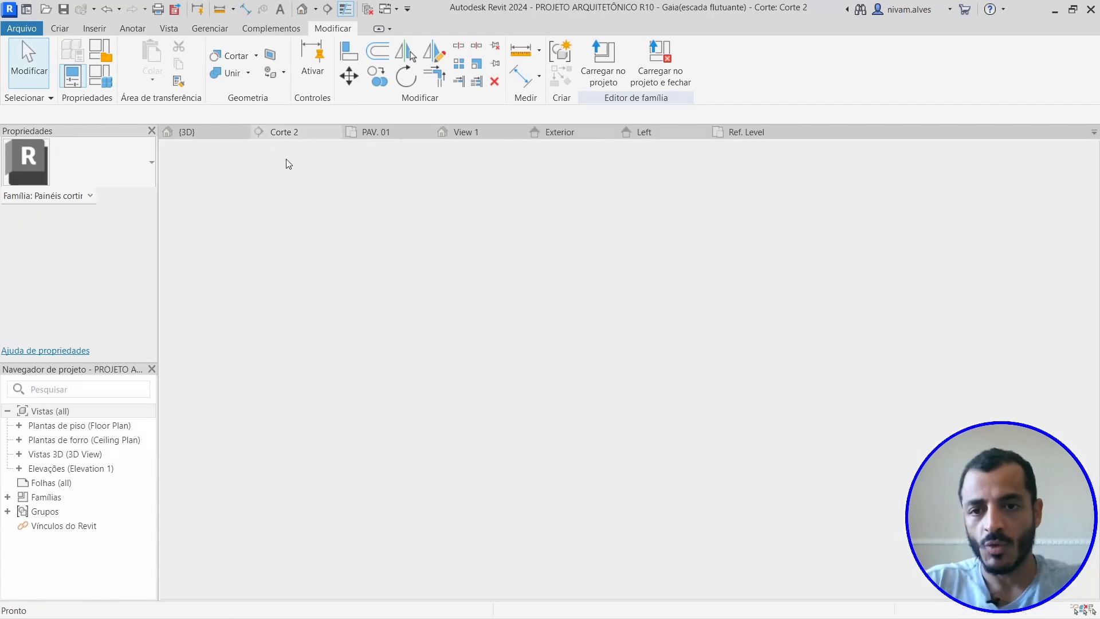
middle_drag(281, 461, 302, 463)
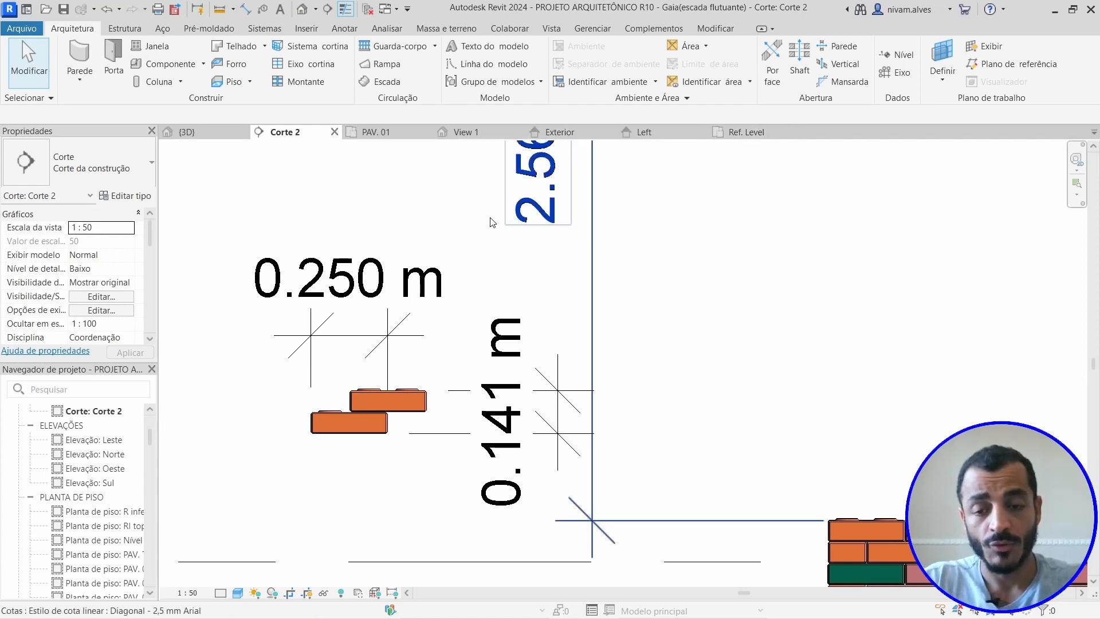
scroll(334, 392, up, 1)
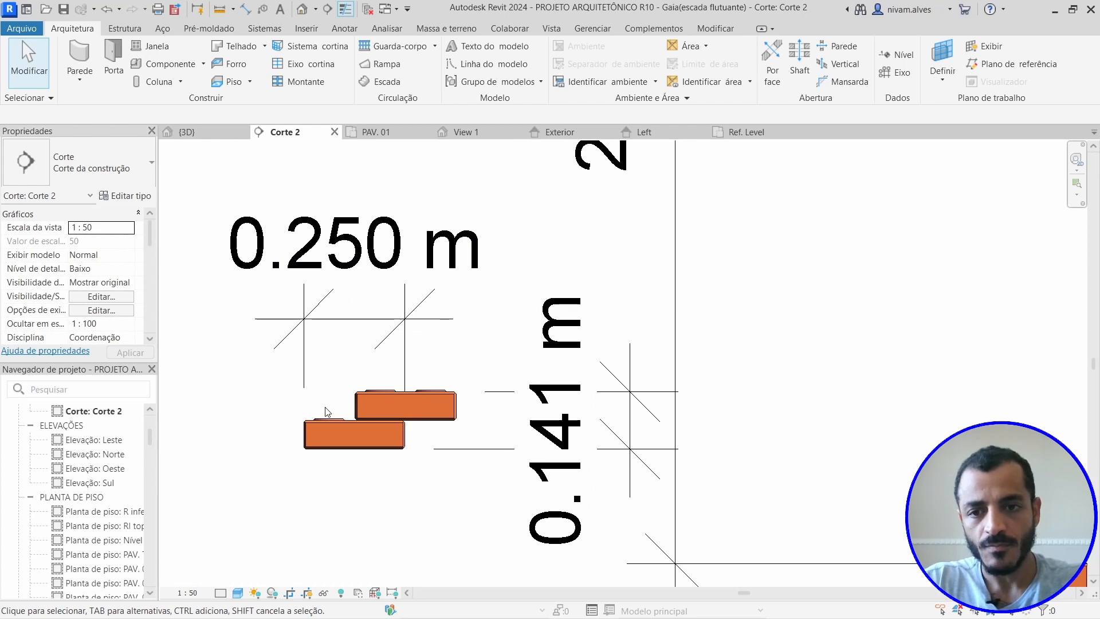
scroll(323, 425, up, 4)
scroll(332, 447, down, 3)
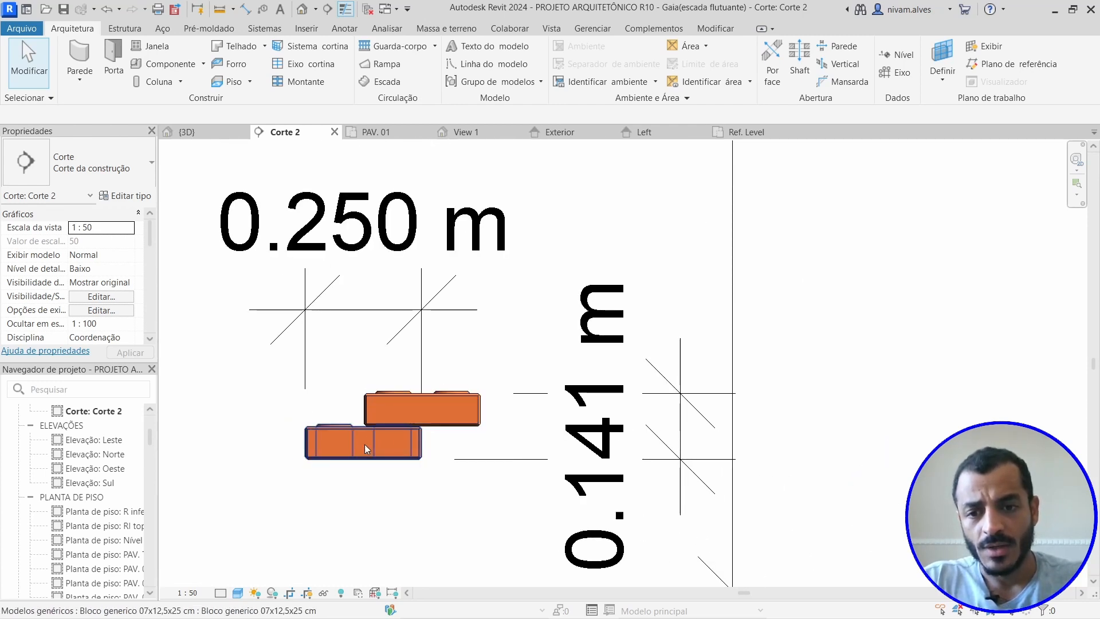
drag(410, 503, 364, 422)
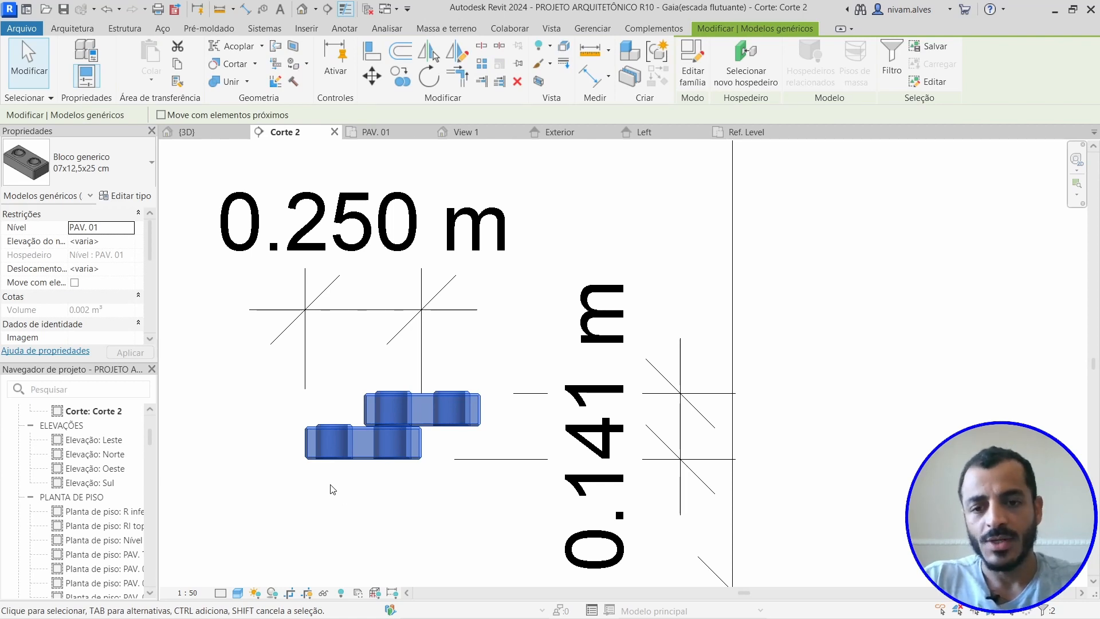
click(556, 132)
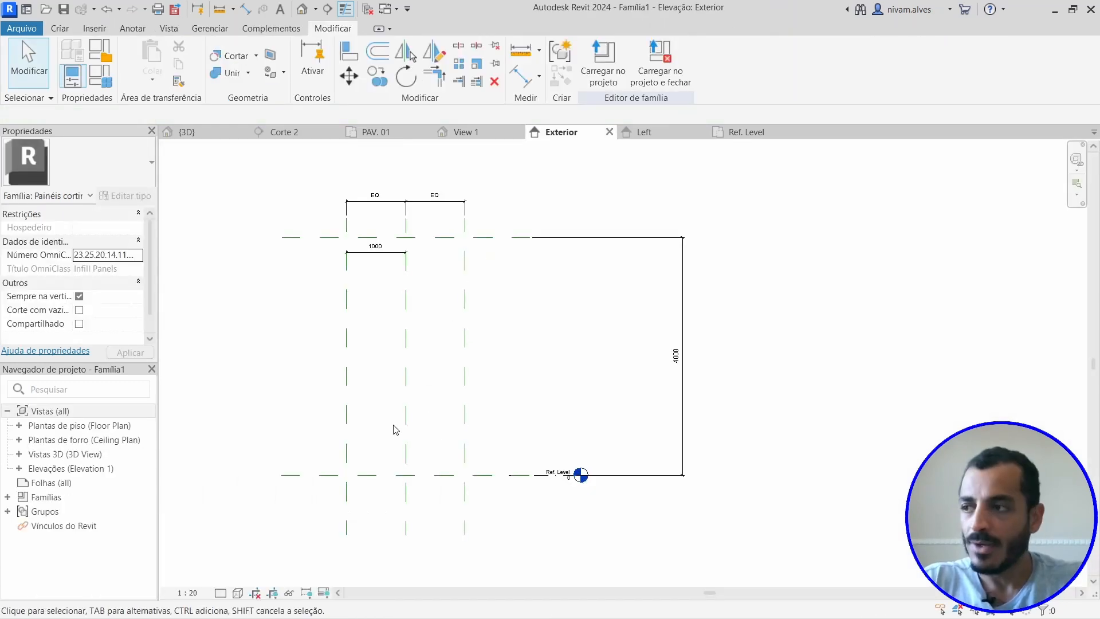
- Copy the two staggered bricks in the Corte 2 section to a spot beside the originals, using the lower brick's bottom corner as base point
click(295, 134)
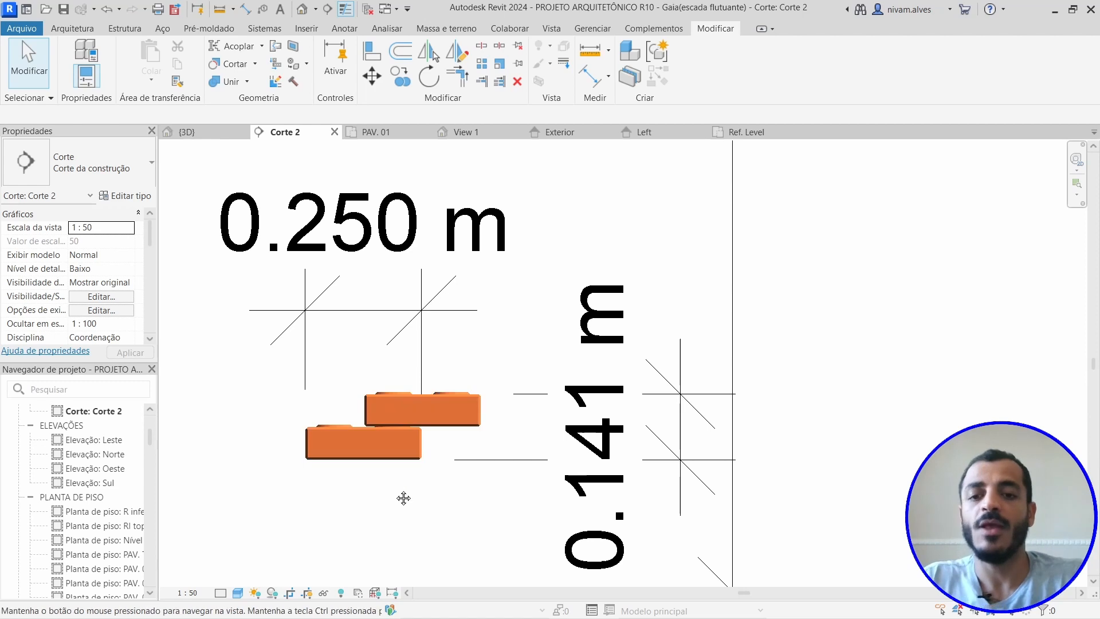
scroll(401, 504, up, 6)
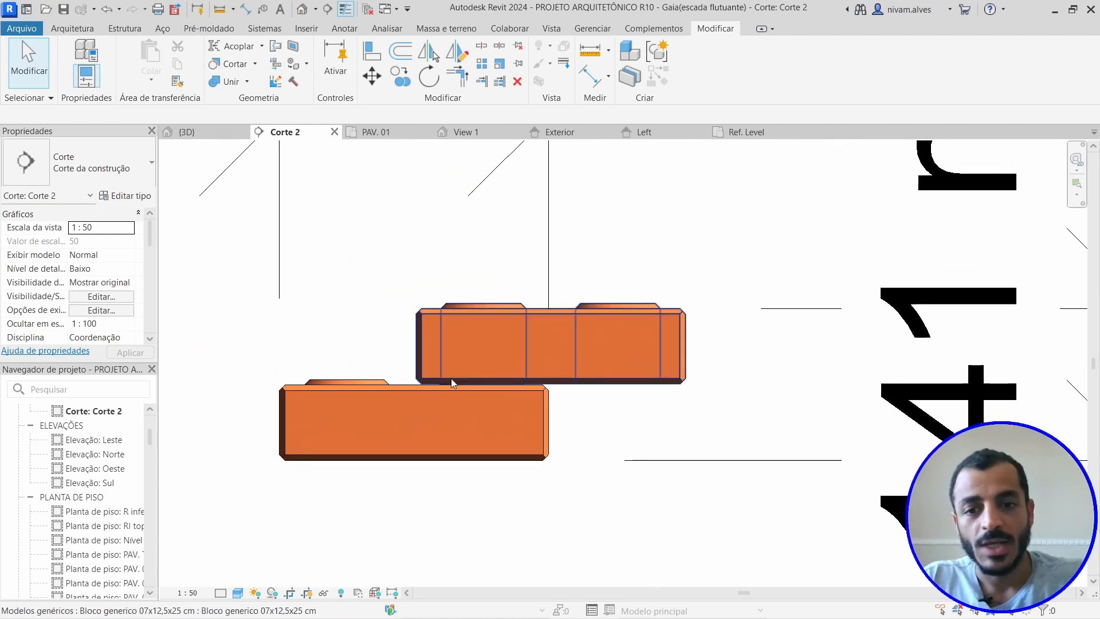
drag(499, 538, 412, 363)
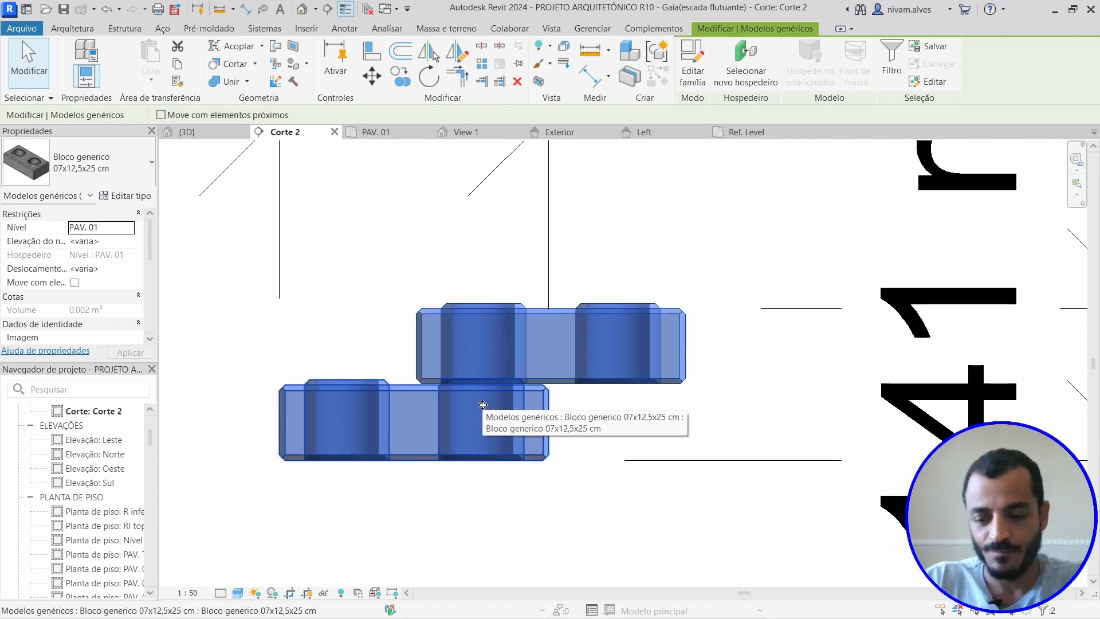
key(m)
key(v)
key(c)
key(o)
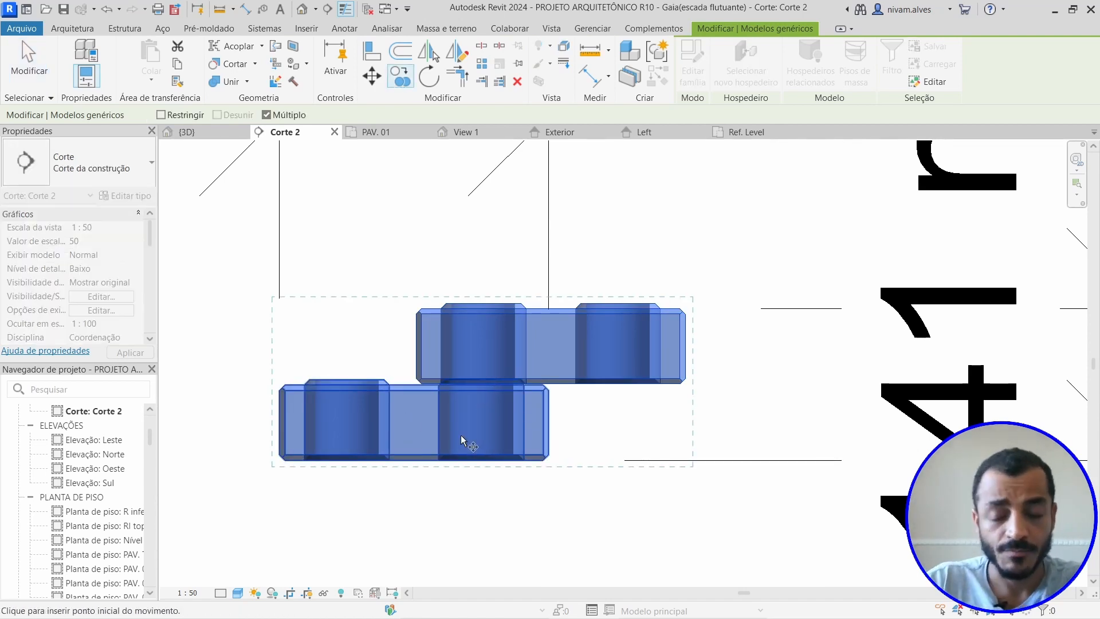
scroll(287, 462, up, 1)
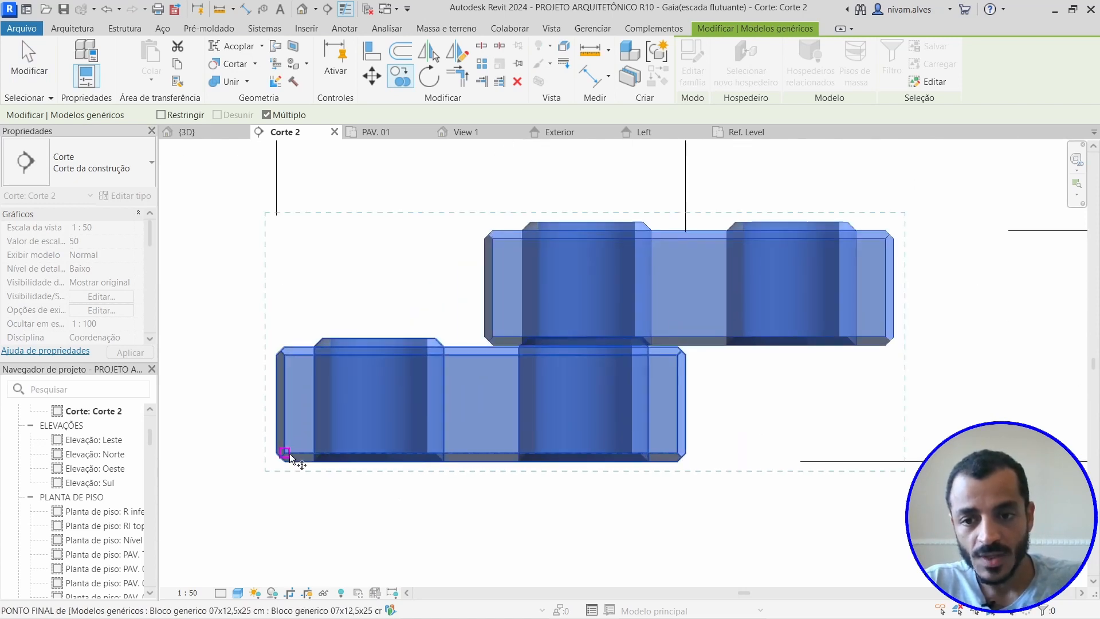
click(287, 463)
scroll(664, 412, down, 1)
middle_drag(622, 440, 412, 422)
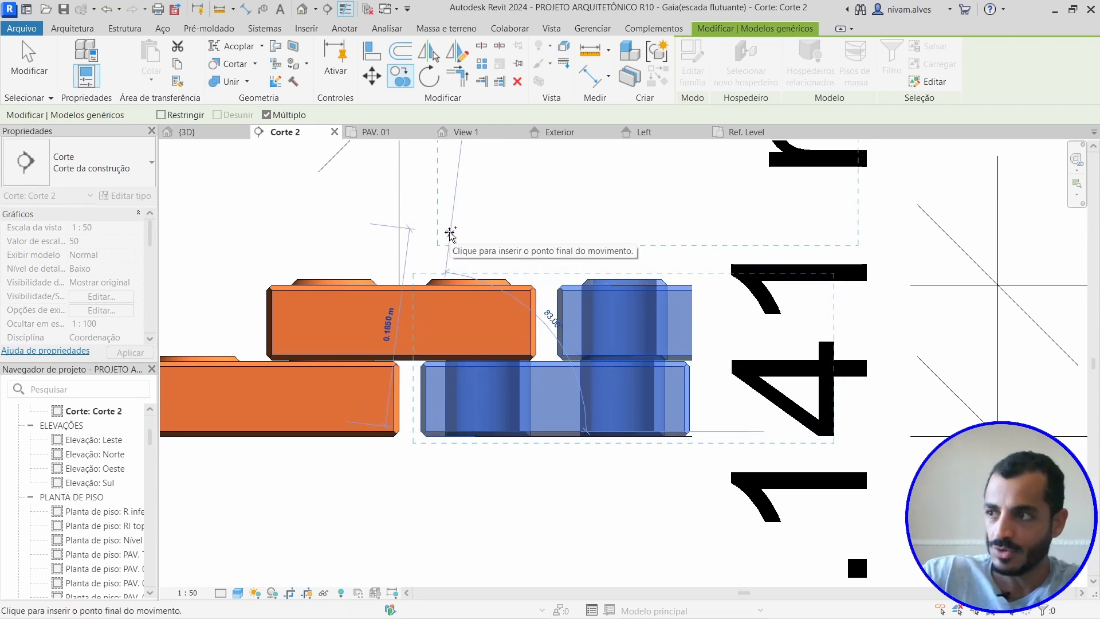
key(Escape)
key(Escape)
scroll(435, 390, down, 3)
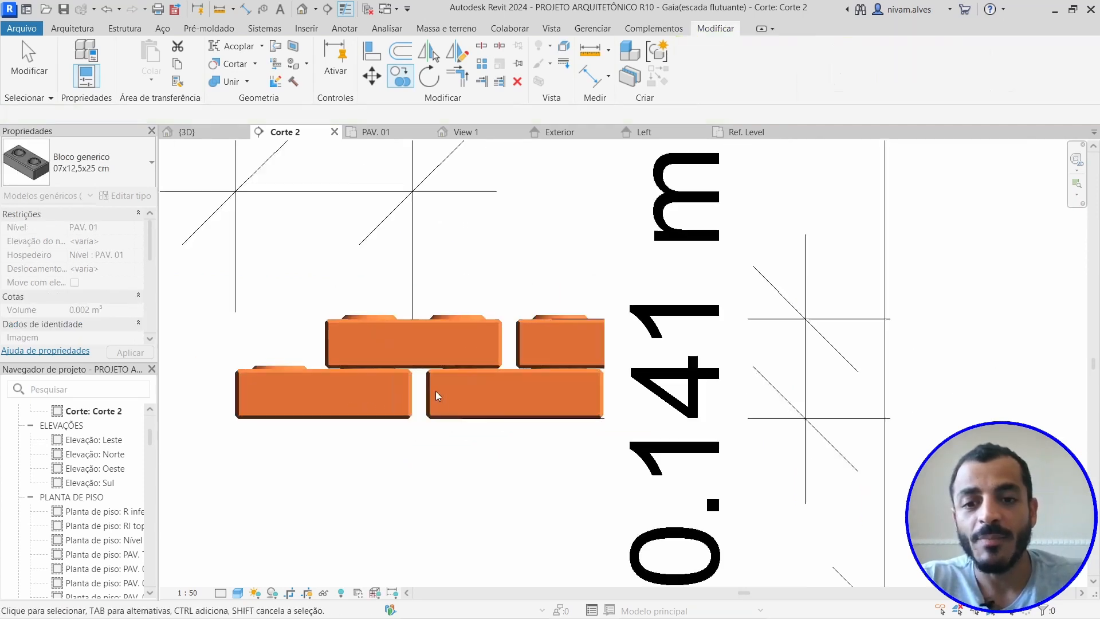
- Delete the copied bricks, then undo both the deletion and the copy
drag(499, 467, 493, 363)
key(Delete)
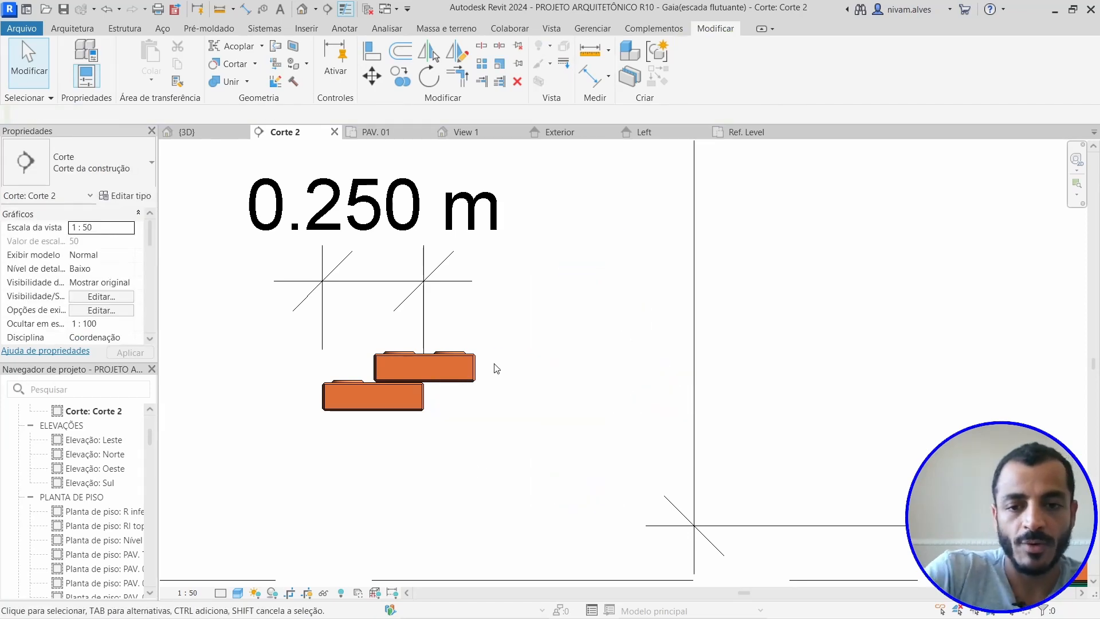
scroll(502, 456, down, 2)
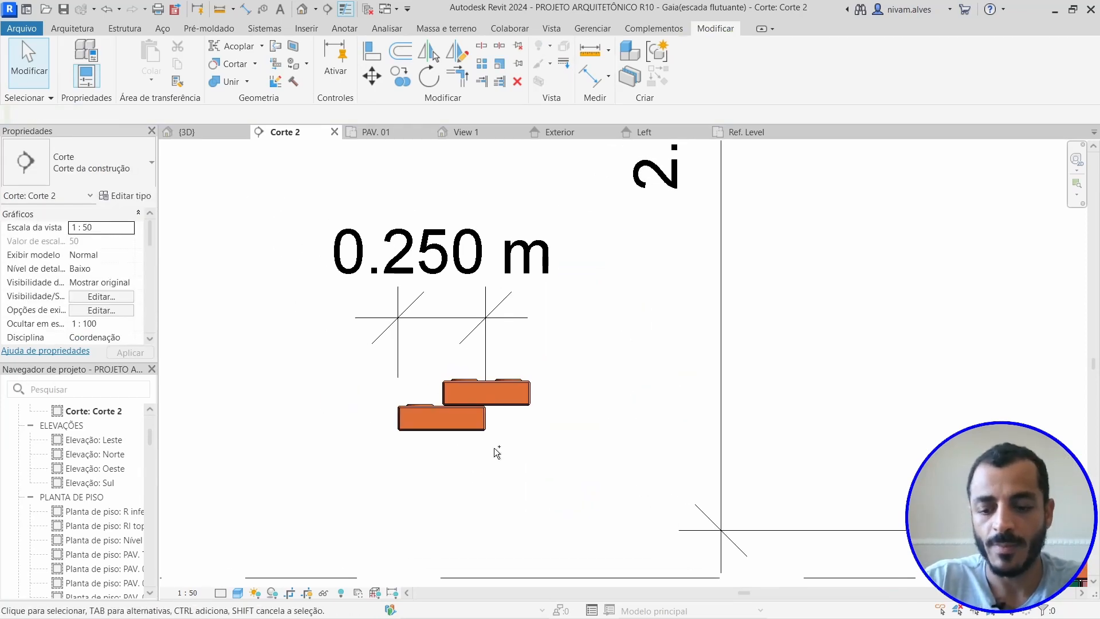
key(ctrl+z)
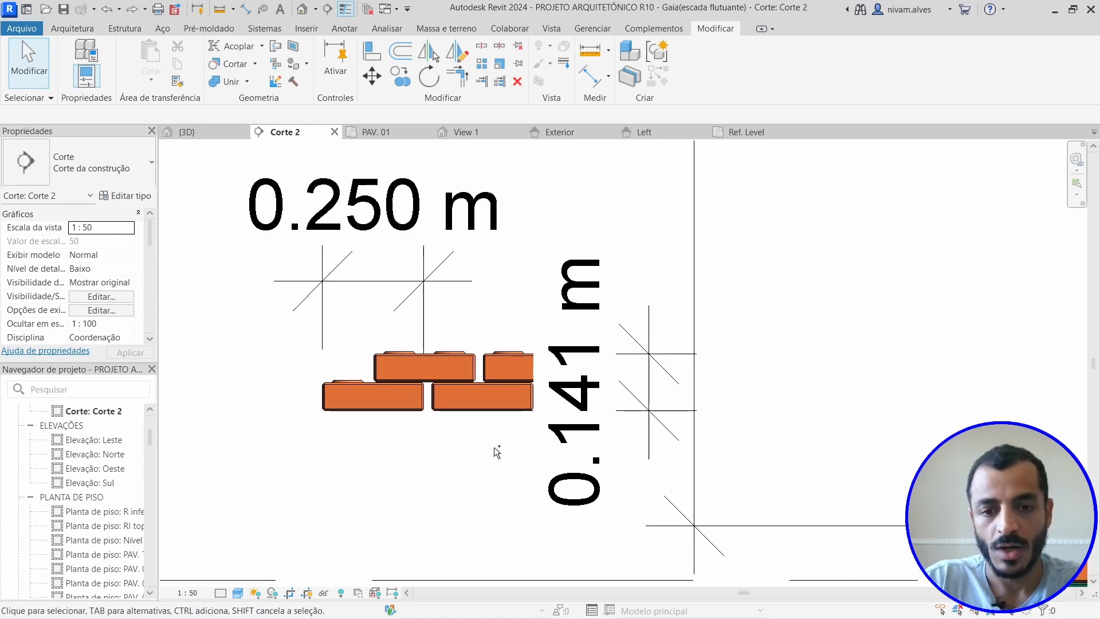
key(ctrl+z)
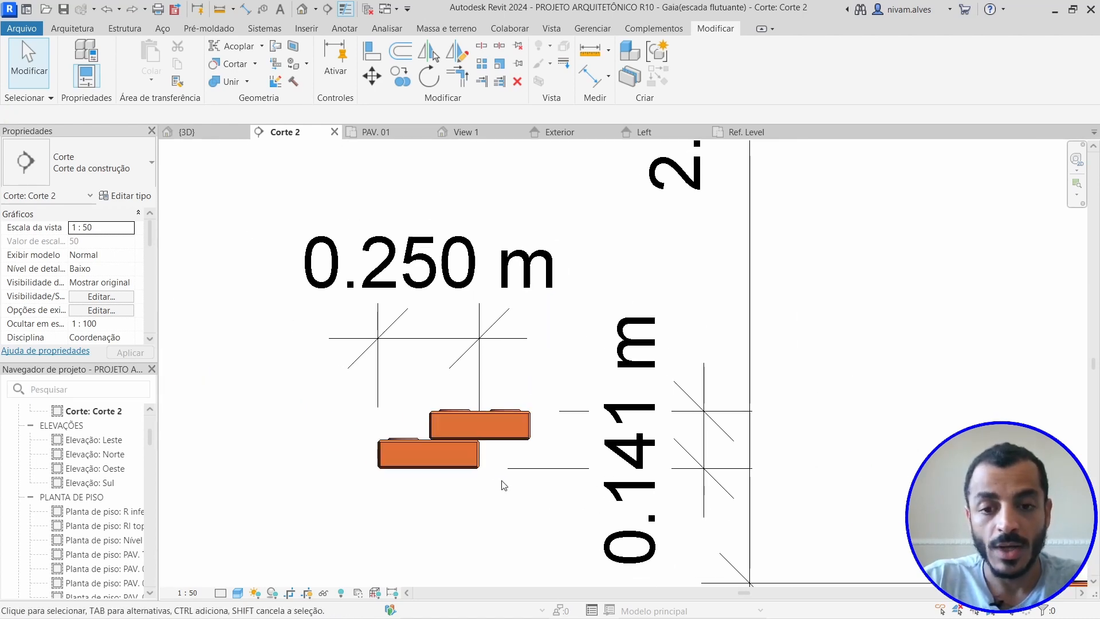
- Examine up close how the studs and edges of the two staggered bricks fit together in the Corte 2 section
scroll(503, 485, up, 3)
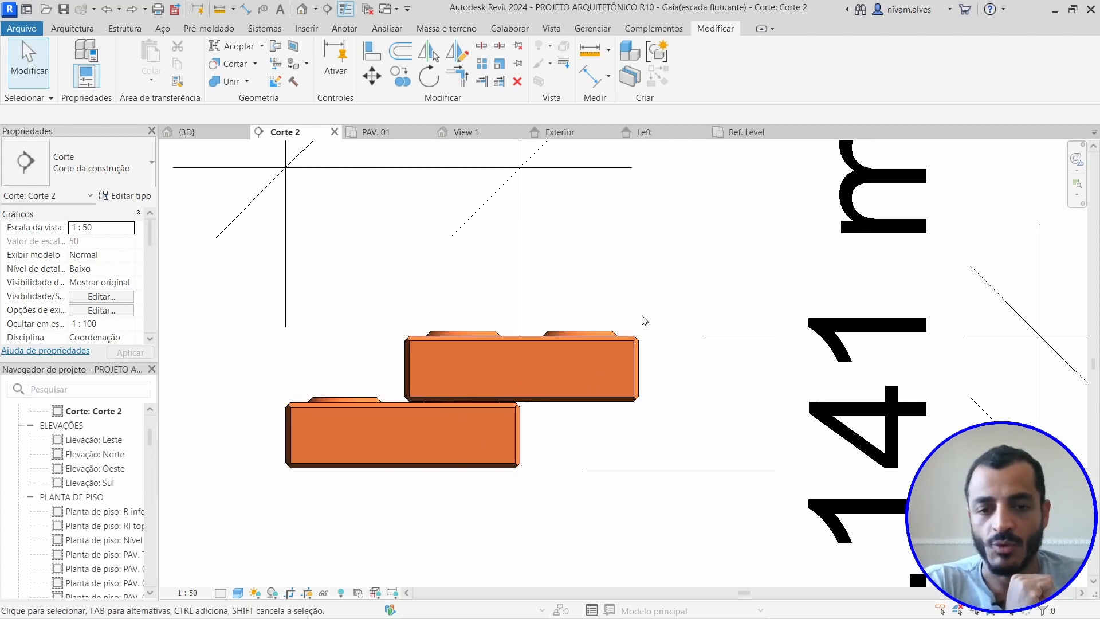
scroll(509, 456, up, 3)
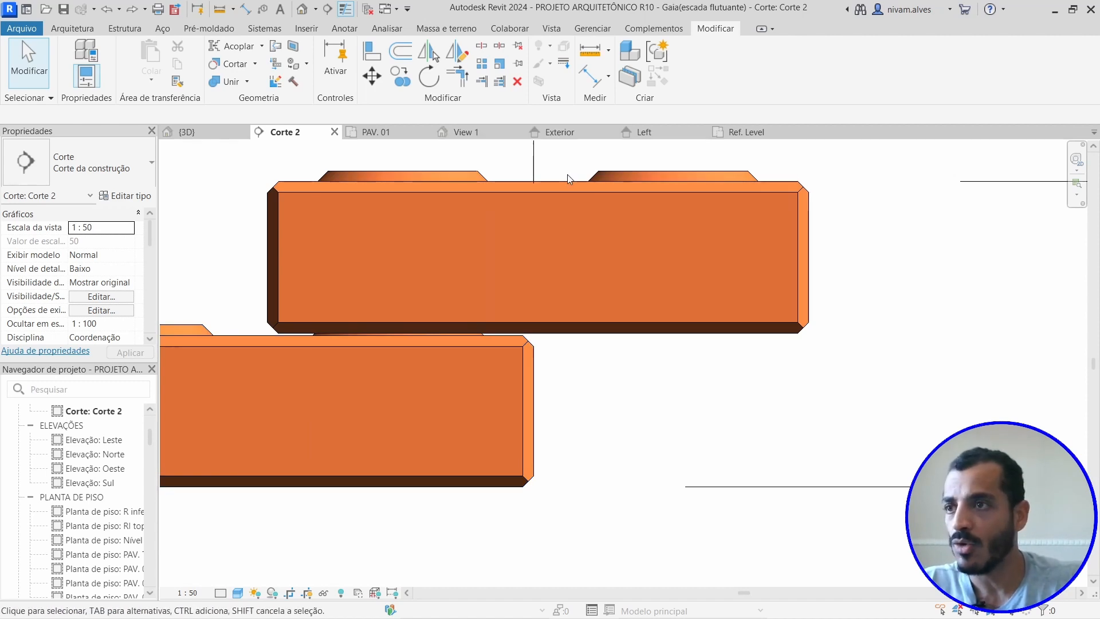
scroll(538, 417, down, 1)
middle_drag(537, 417, 686, 422)
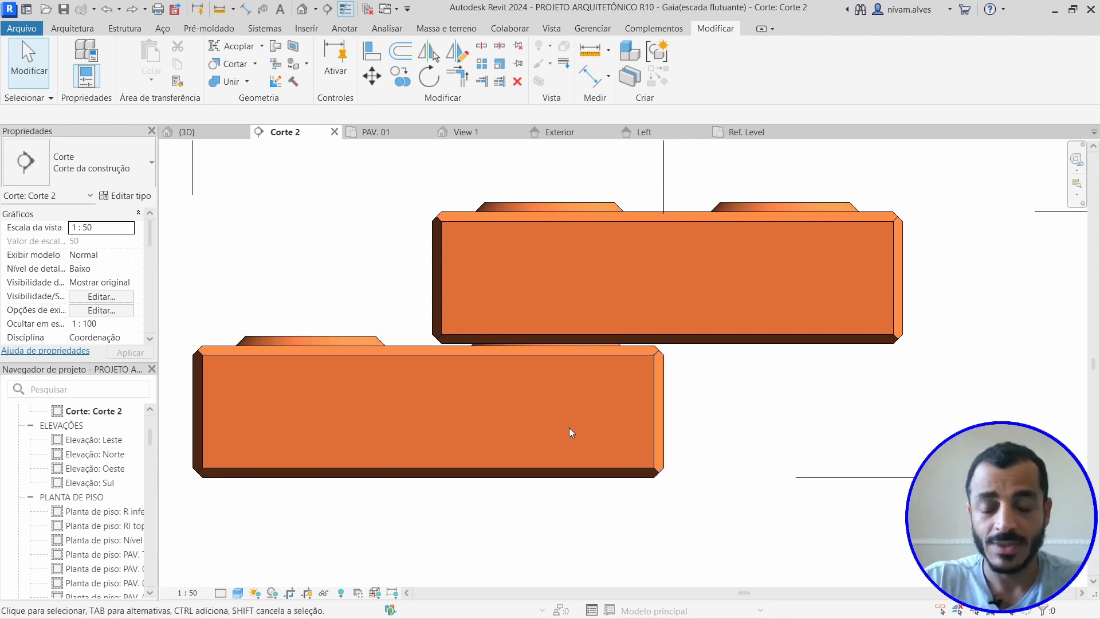
- Return to the family's Exterior elevation and examine the vertical Right, Left and centre reference planes and their dimensions
scroll(567, 429, down, 8)
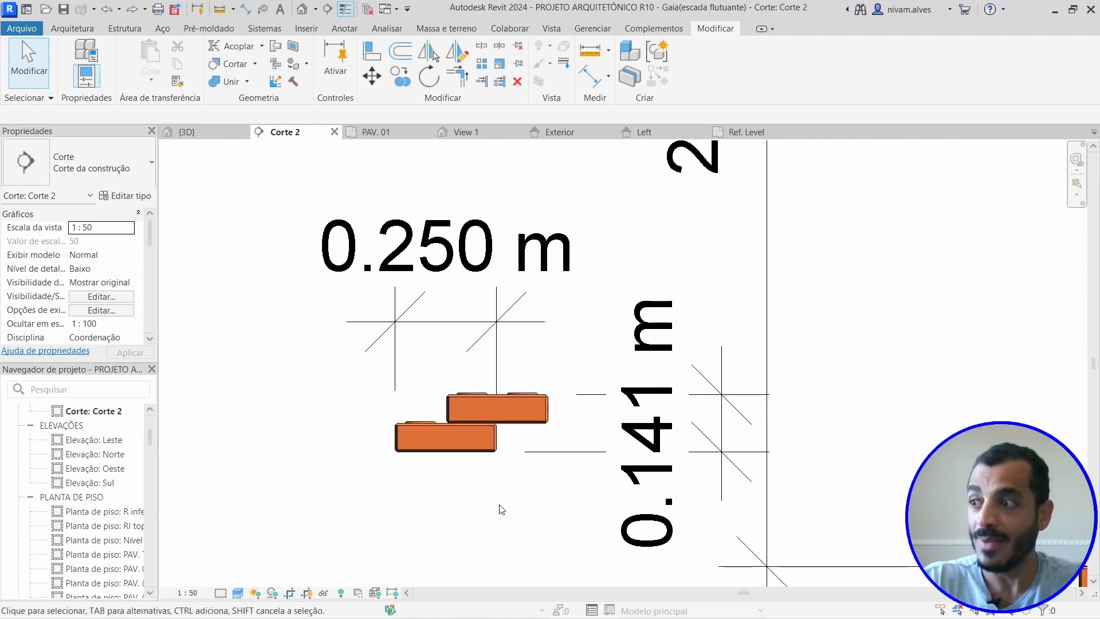
click(550, 135)
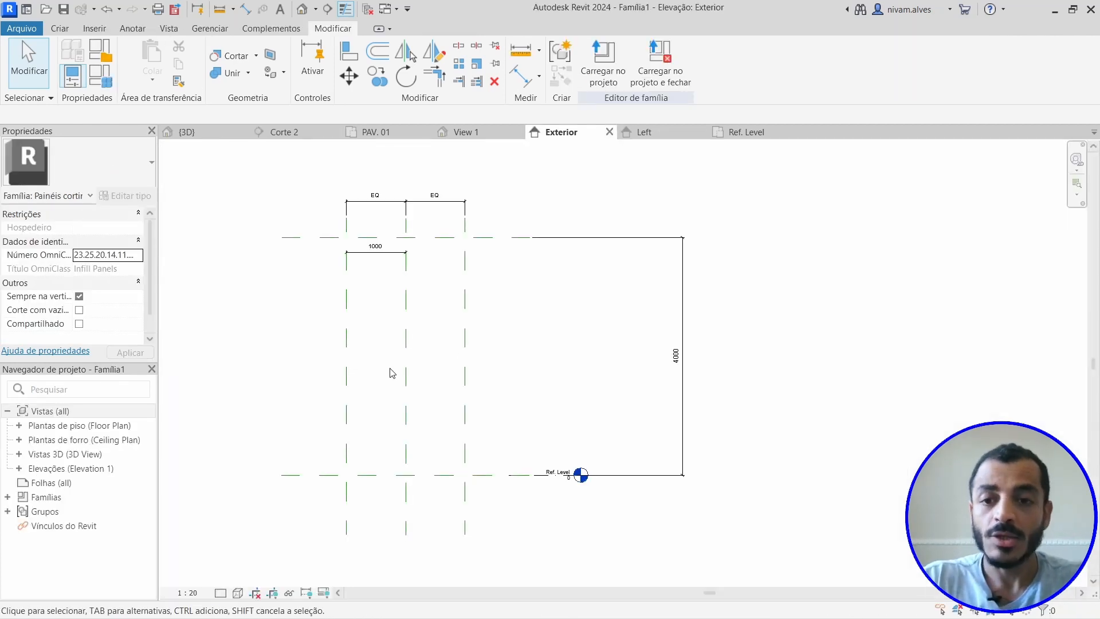
scroll(373, 292, up, 2)
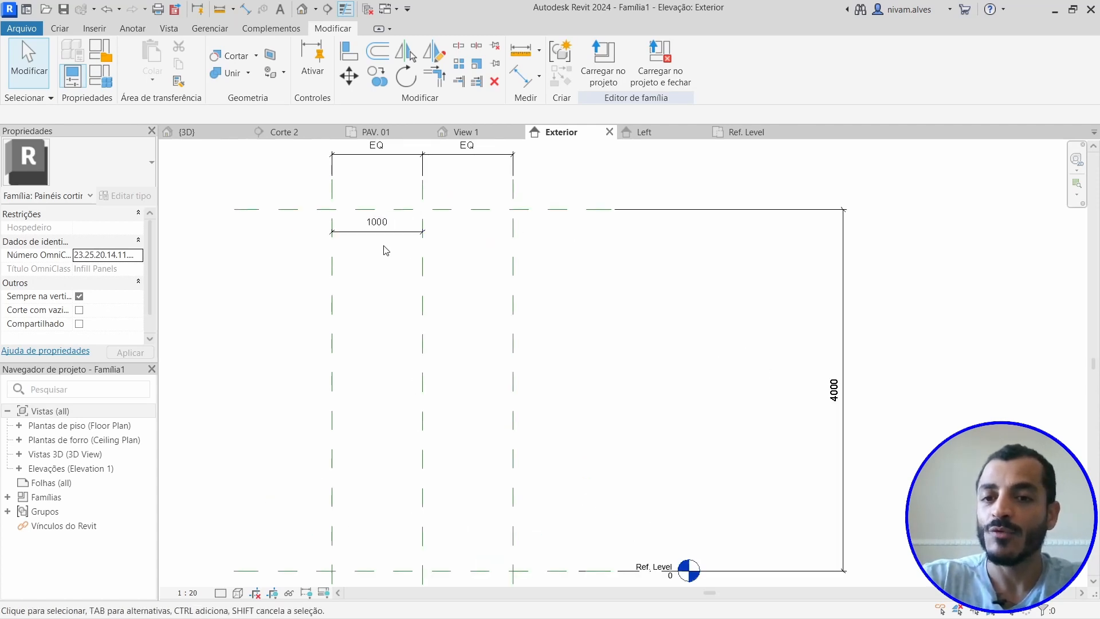
scroll(392, 375, down, 2)
middle_drag(386, 392, 366, 380)
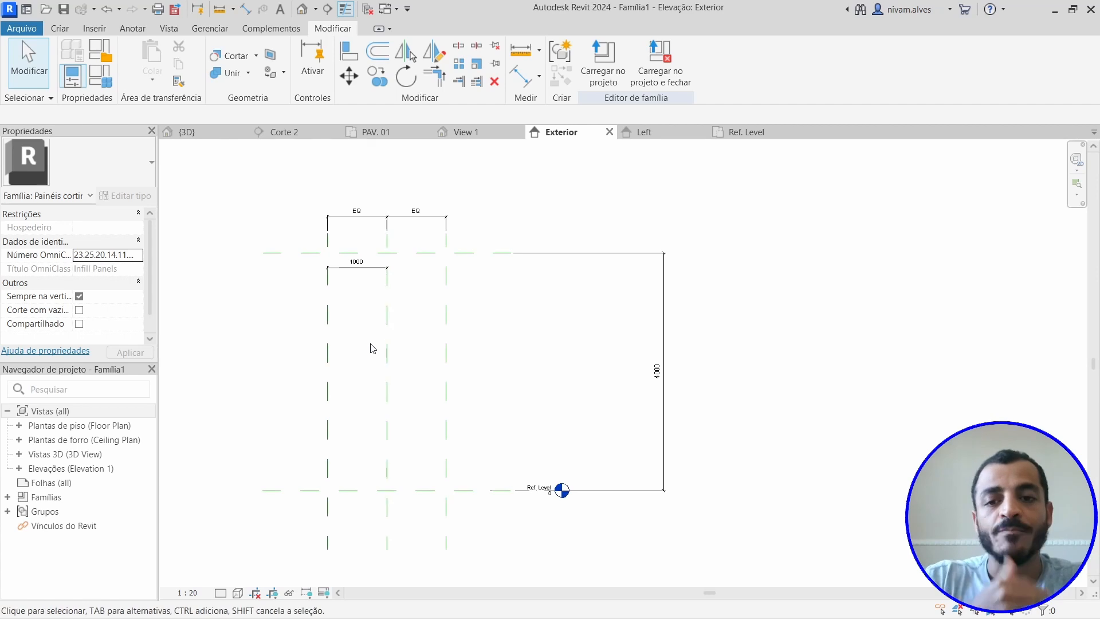
scroll(362, 329, up, 1)
scroll(357, 338, up, 1)
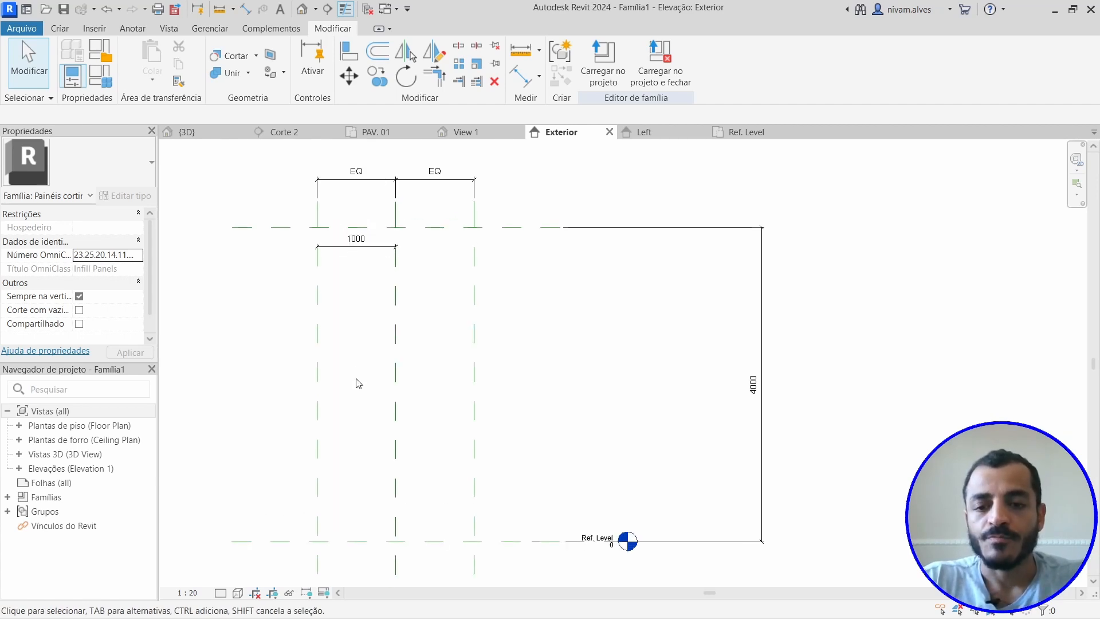
middle_drag(357, 344, 361, 266)
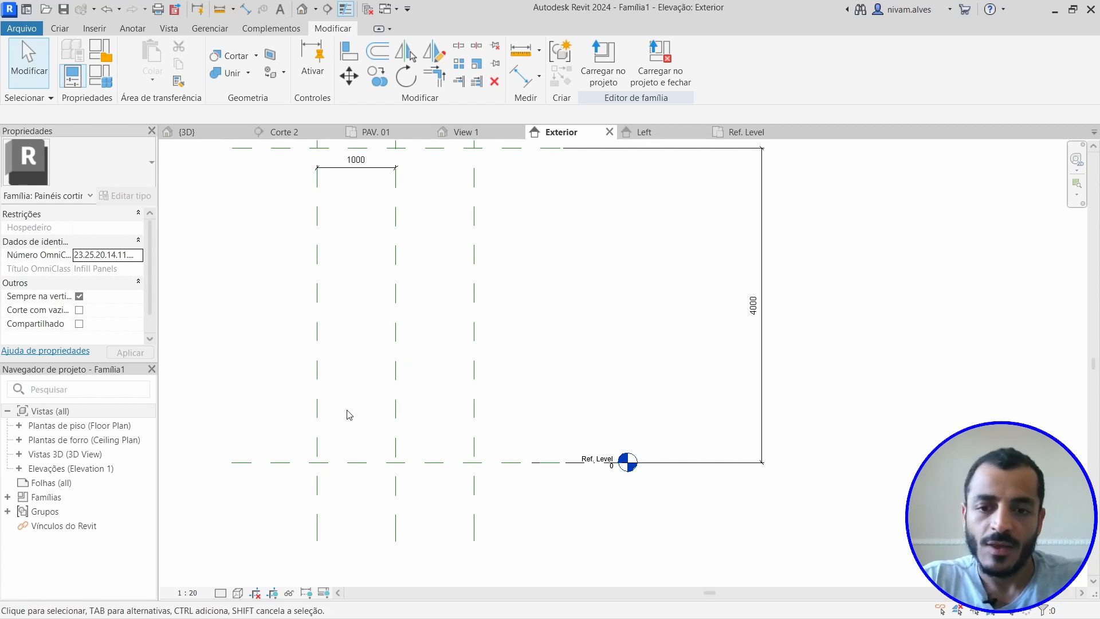
middle_drag(346, 415, 351, 434)
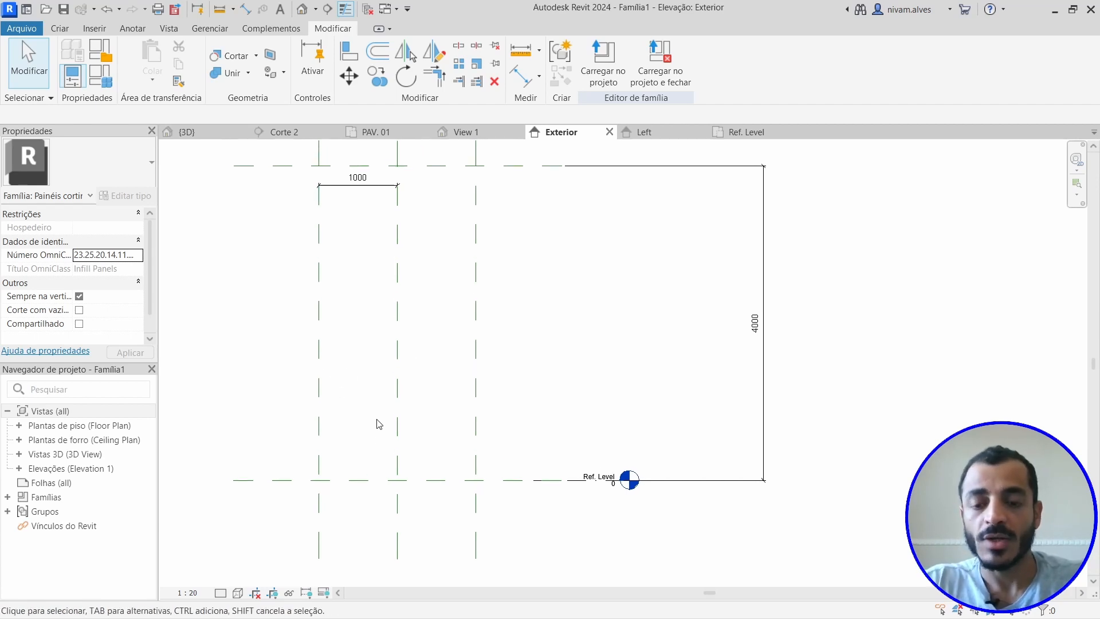
click(319, 344)
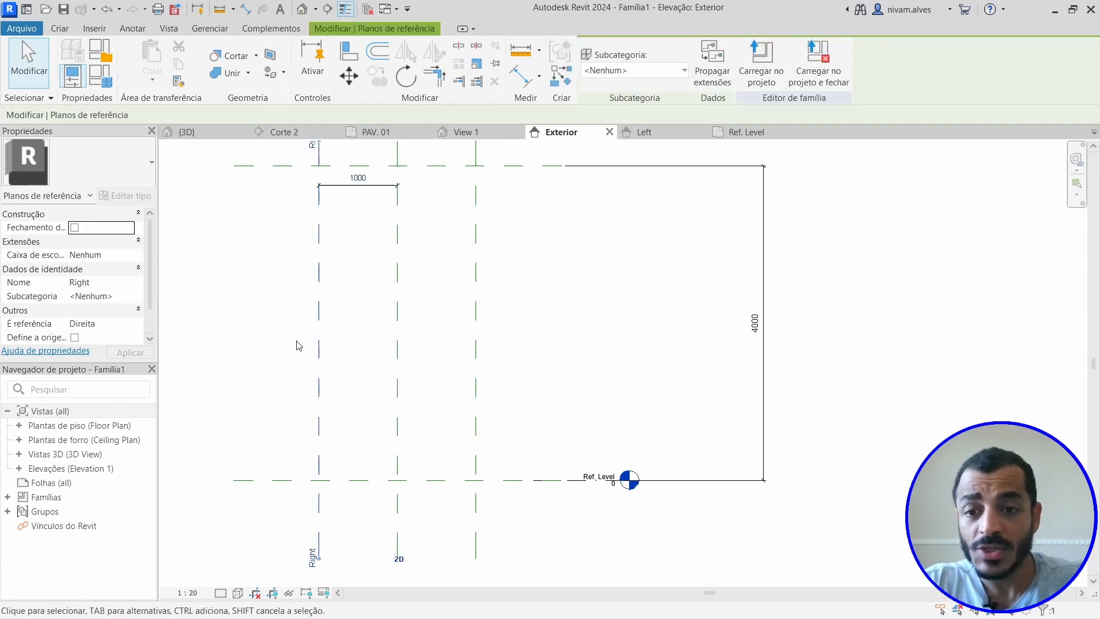
click(475, 377)
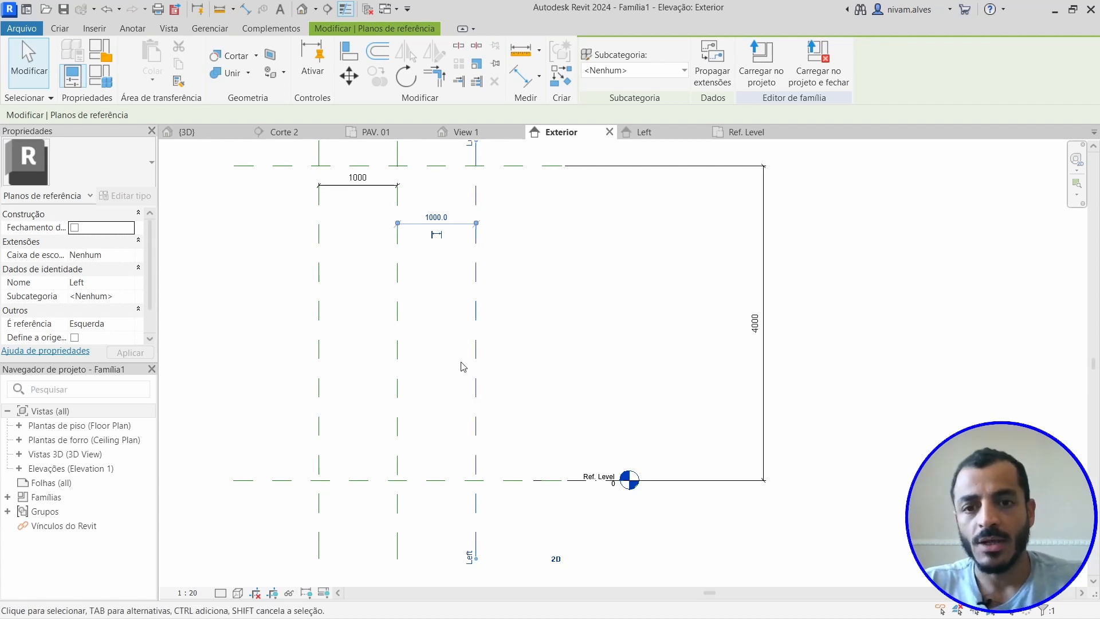
middle_drag(463, 370, 465, 420)
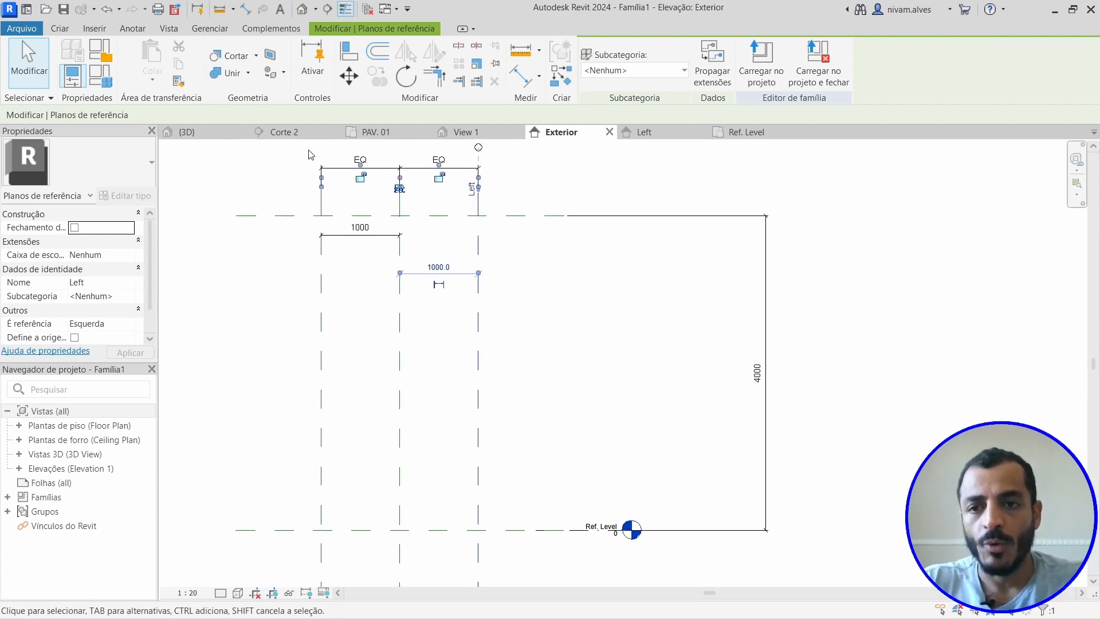
- Compare the brick width dimension in the project's Corte 2 section with the Right and Left reference planes in the family's Exterior elevation
key(ctrl+Tab)
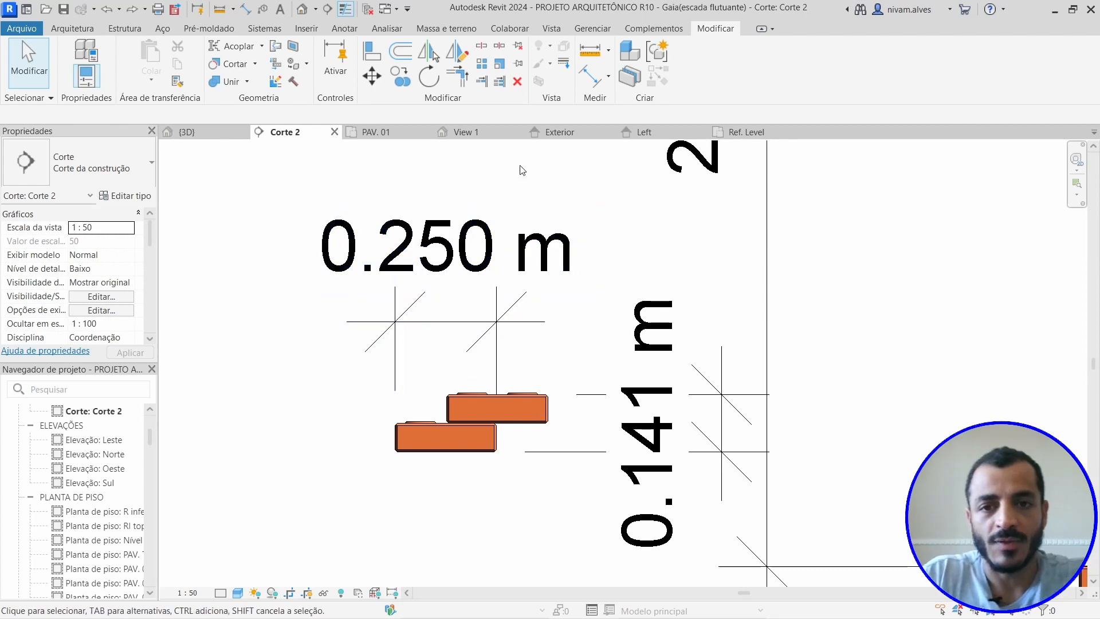
click(561, 133)
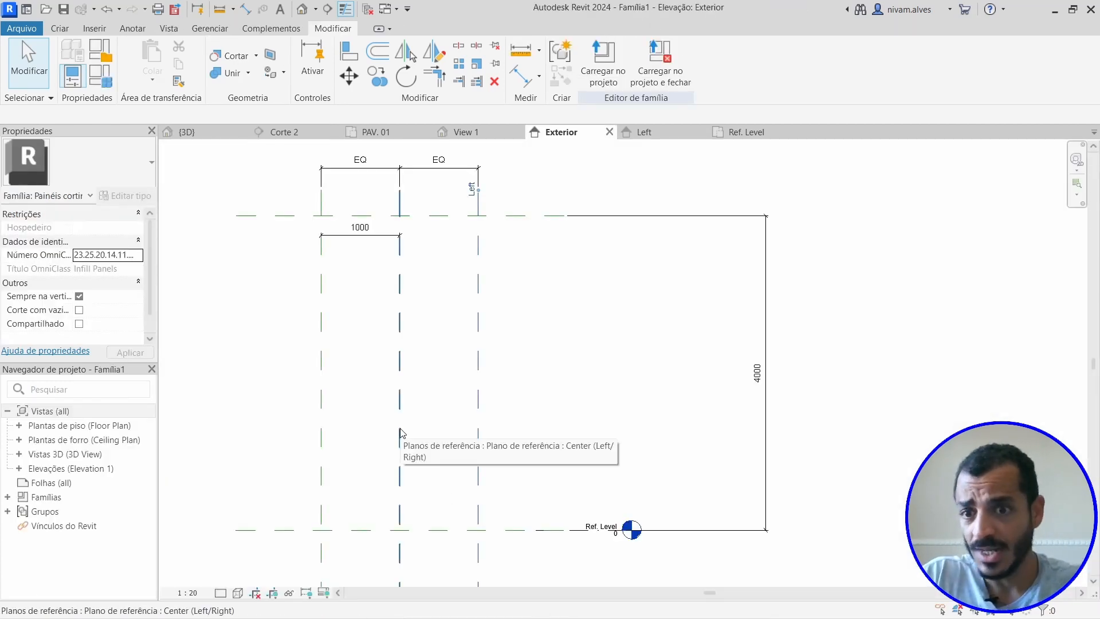
click(285, 136)
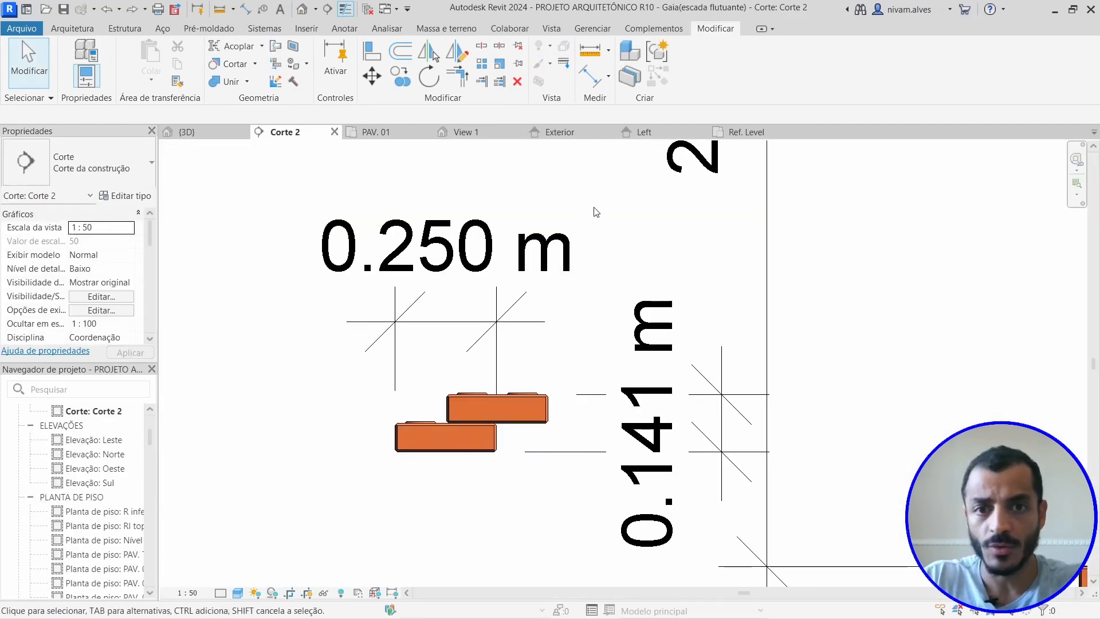
click(551, 135)
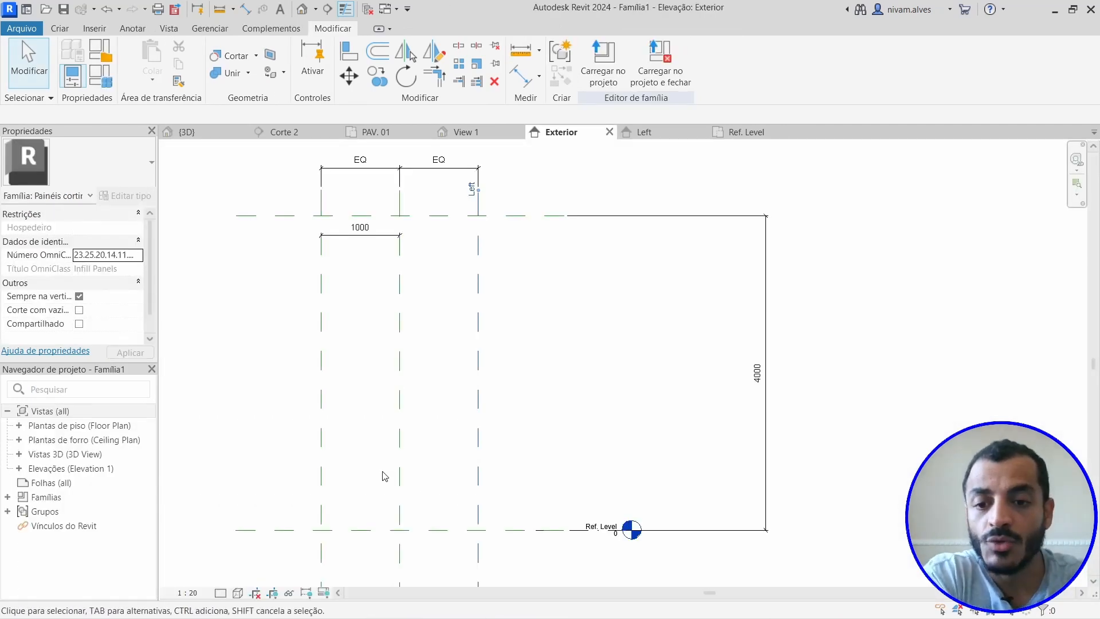
click(321, 449)
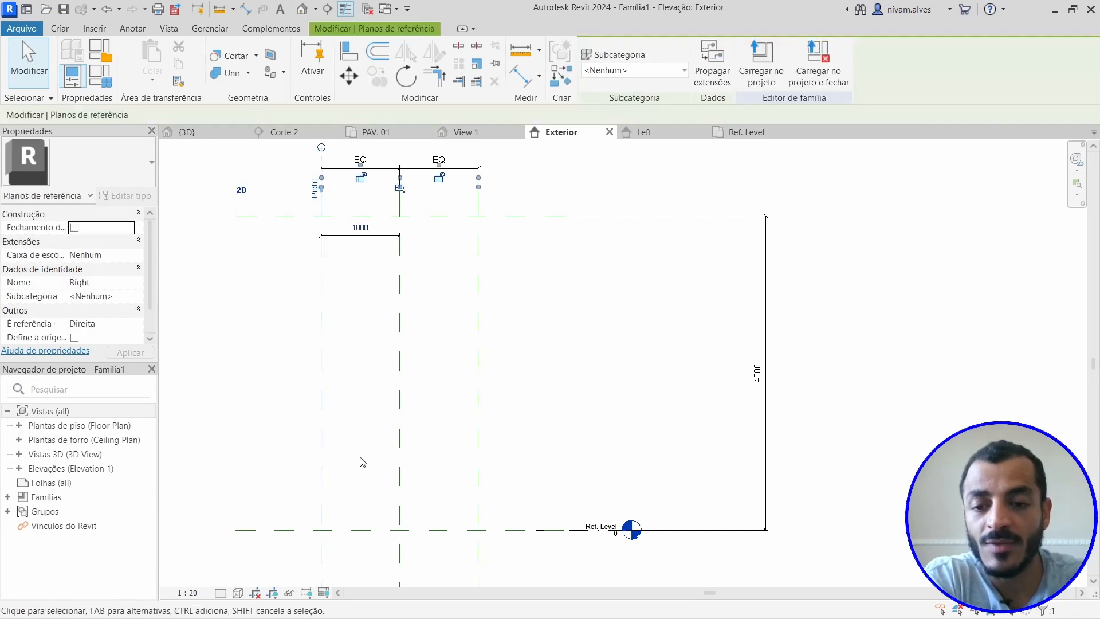
click(477, 454)
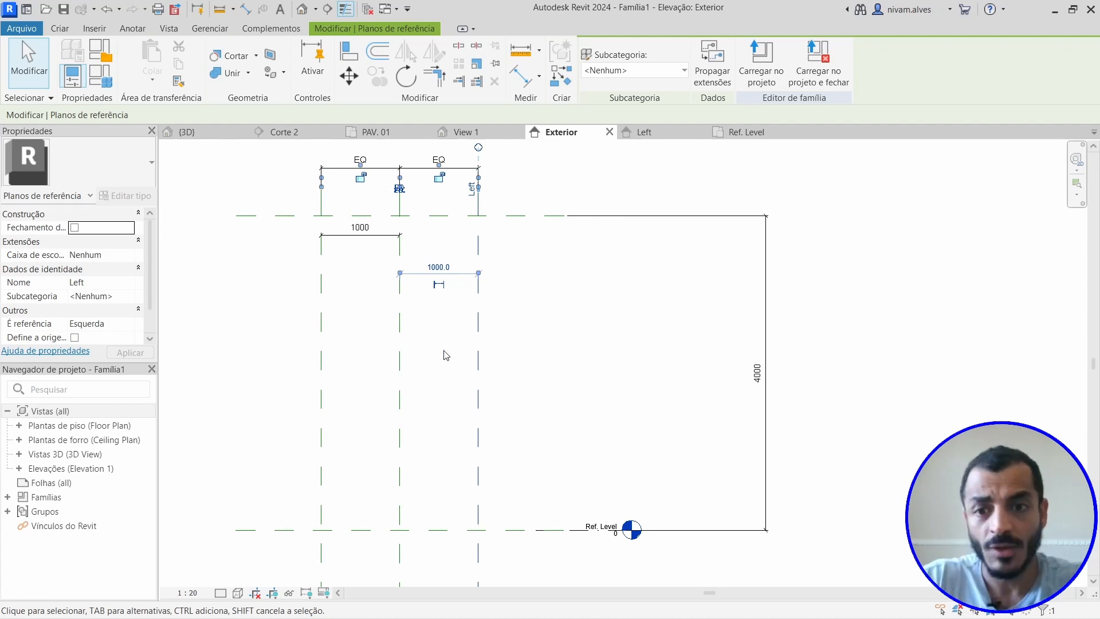
click(365, 356)
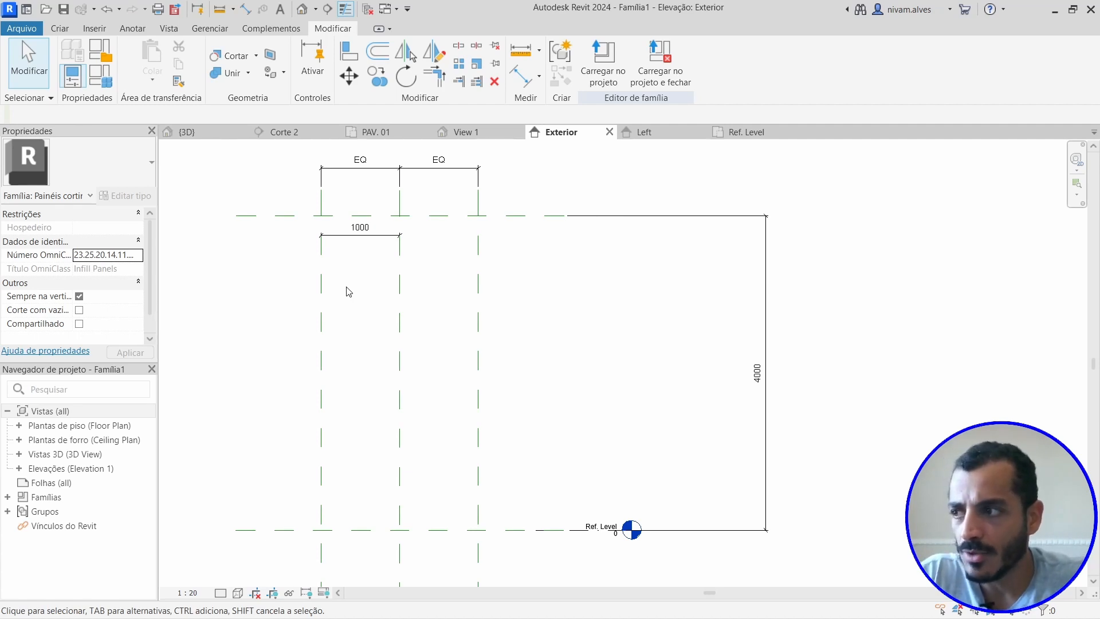
- Set the distance between the Right reference plane and the centre reference plane to 126 in the Exterior elevation
click(321, 276)
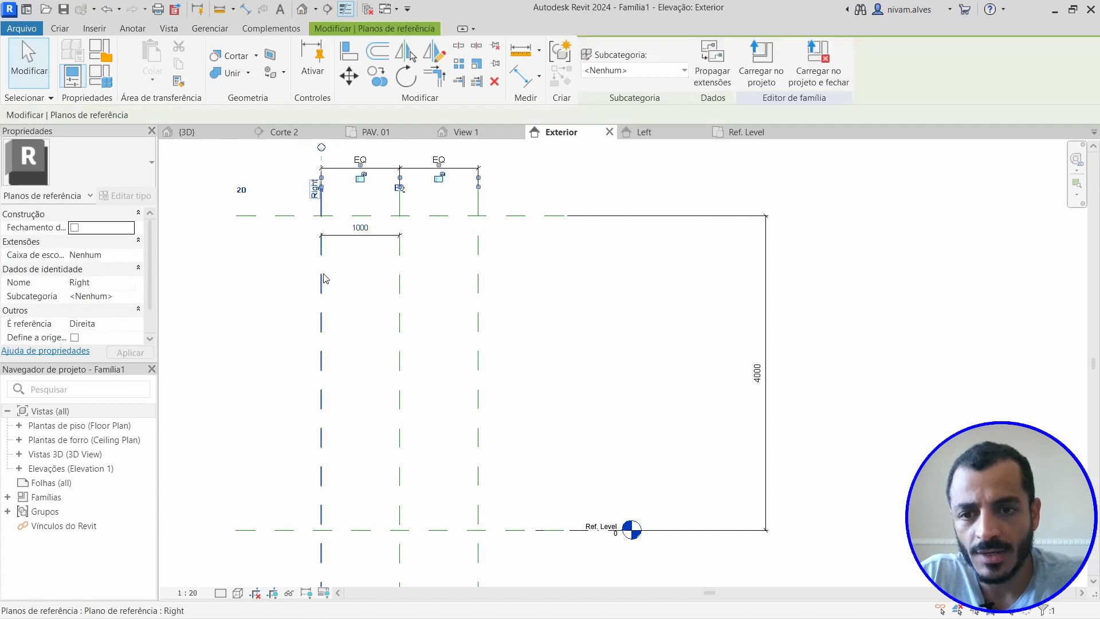
click(365, 237)
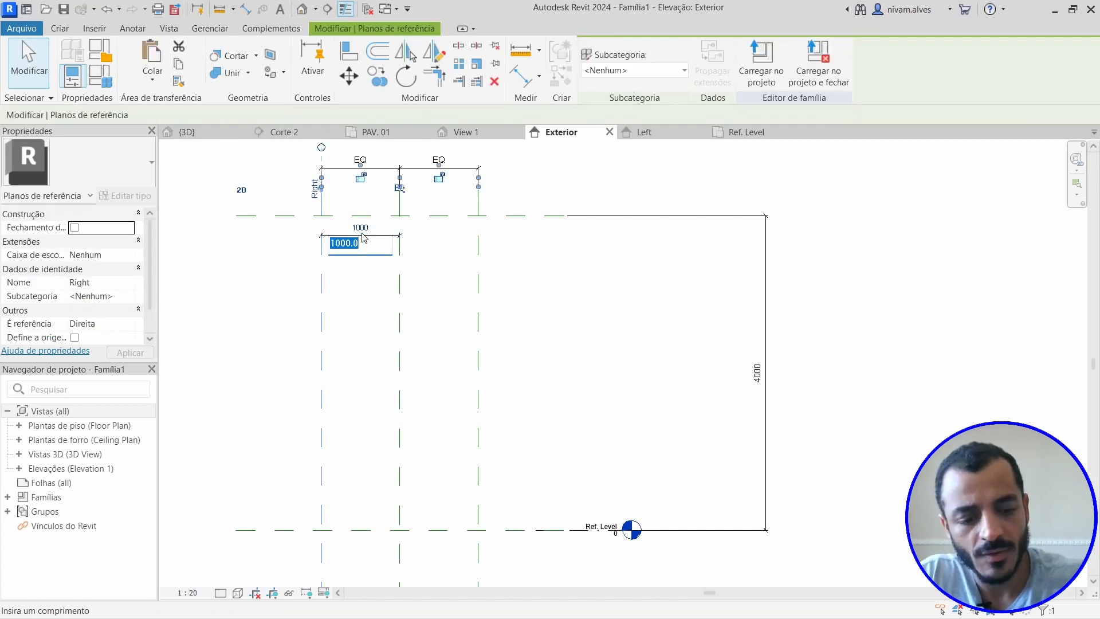
text(12)
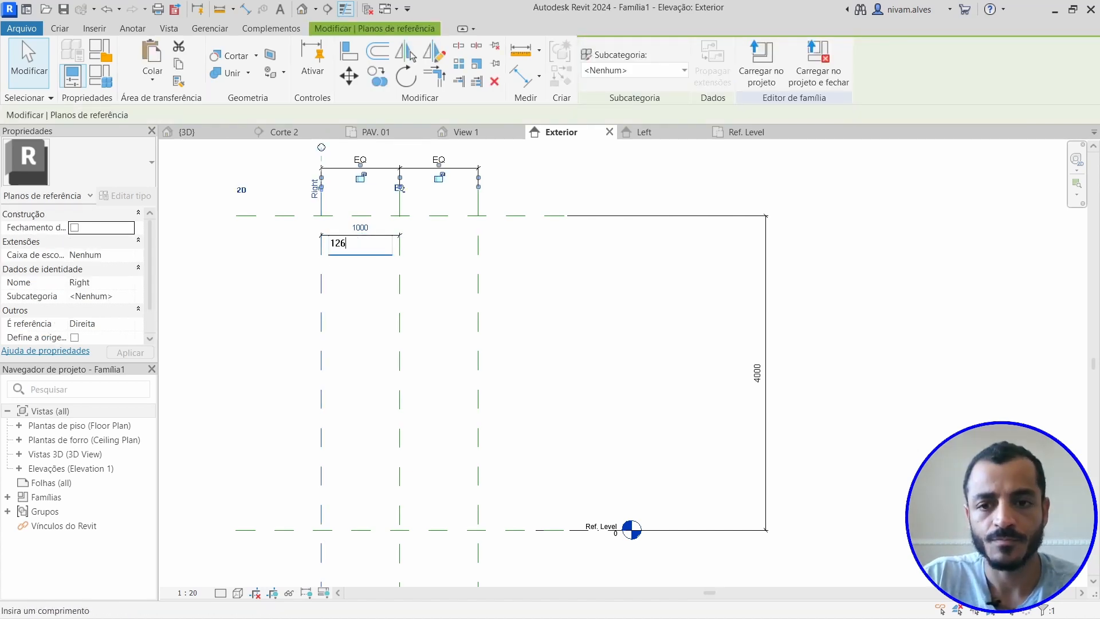
text(6)
key(Return)
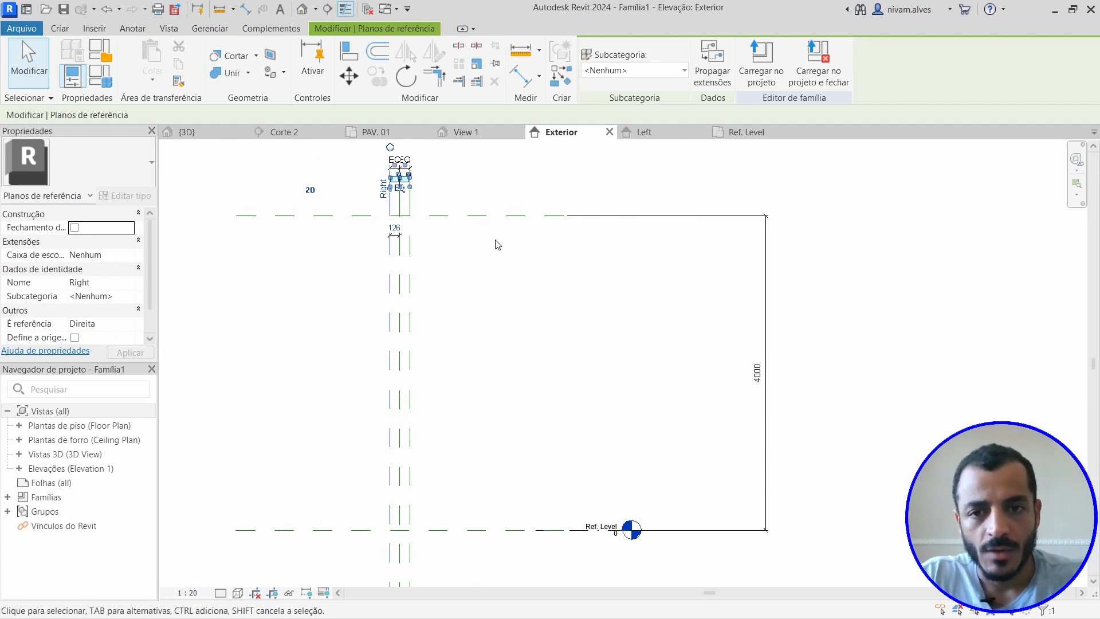
middle_drag(483, 395, 500, 395)
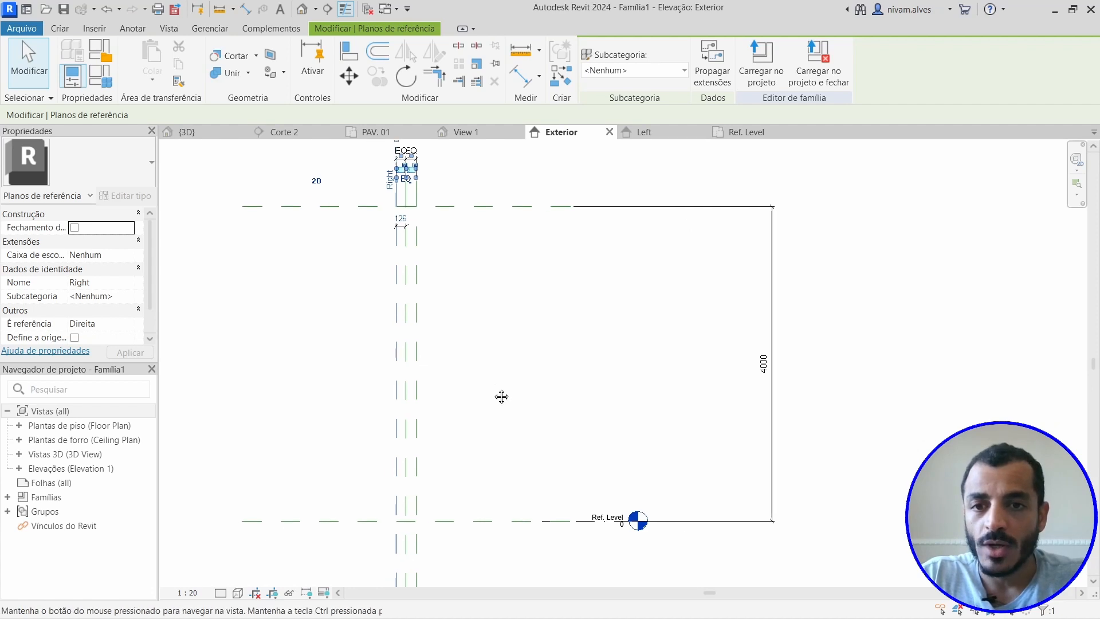
- Examine the height dimension and the top edges of the two staggered bricks in the project's Corte 2 section
click(288, 131)
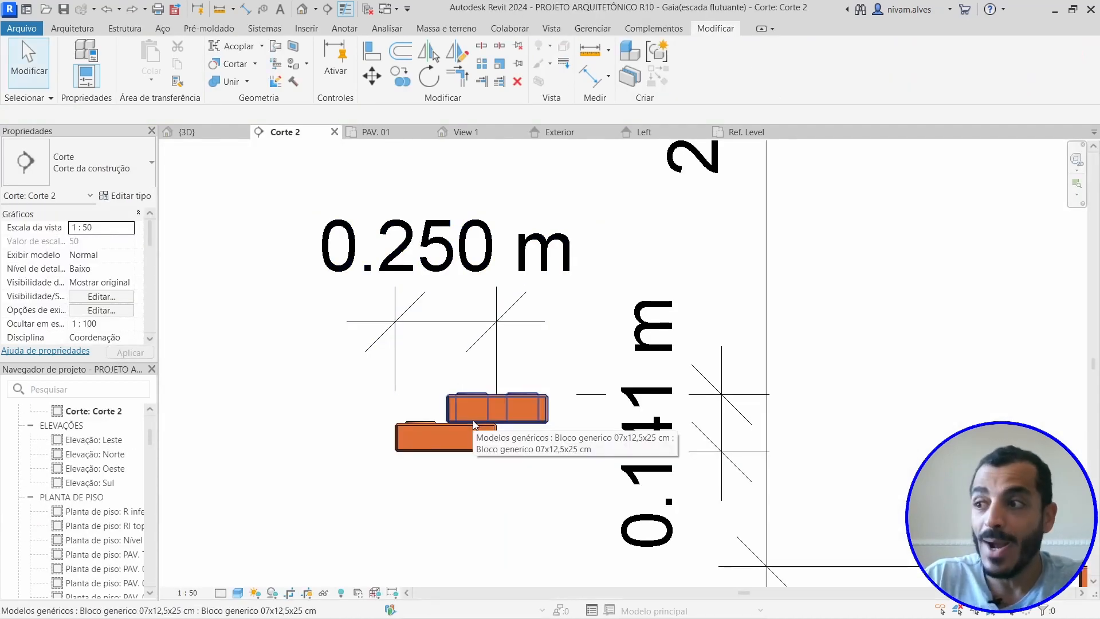
scroll(475, 424, up, 3)
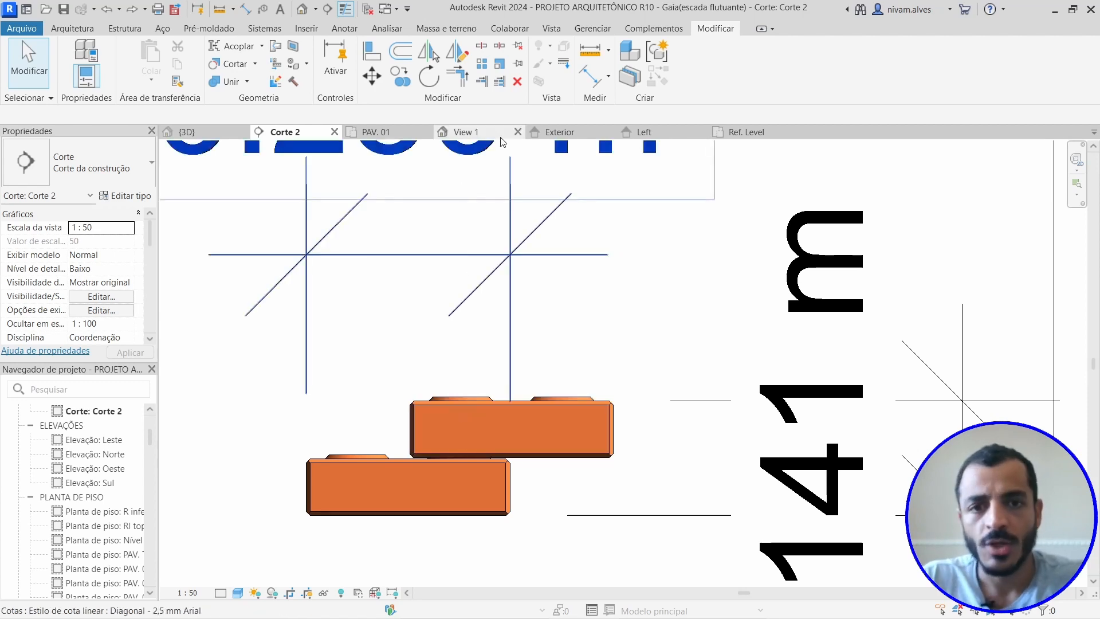
middle_drag(617, 440, 530, 352)
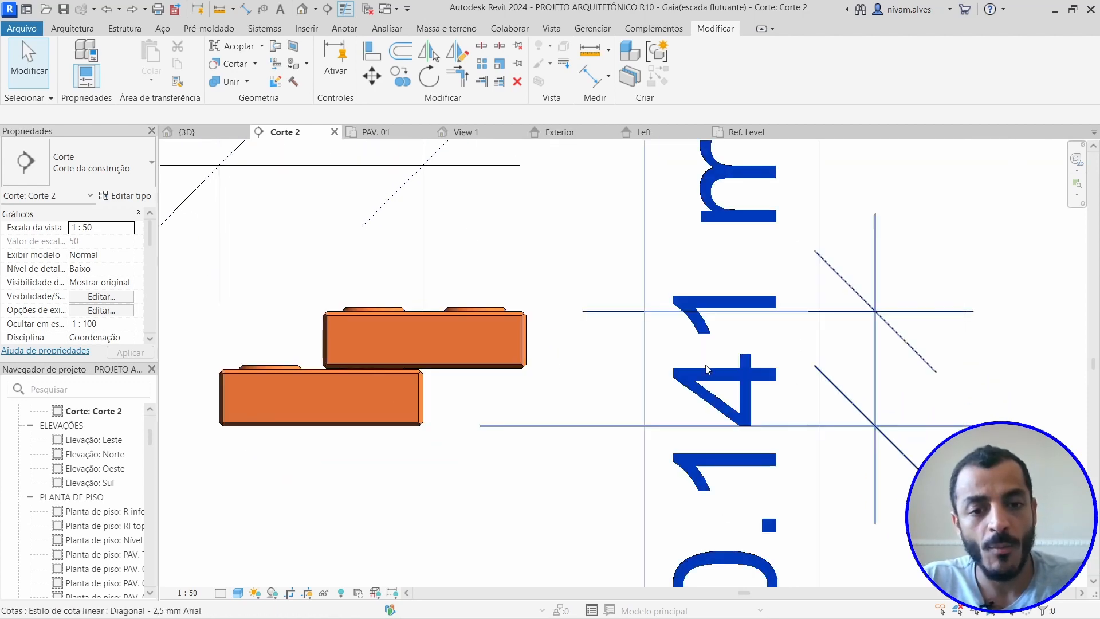
scroll(722, 403, down, 2)
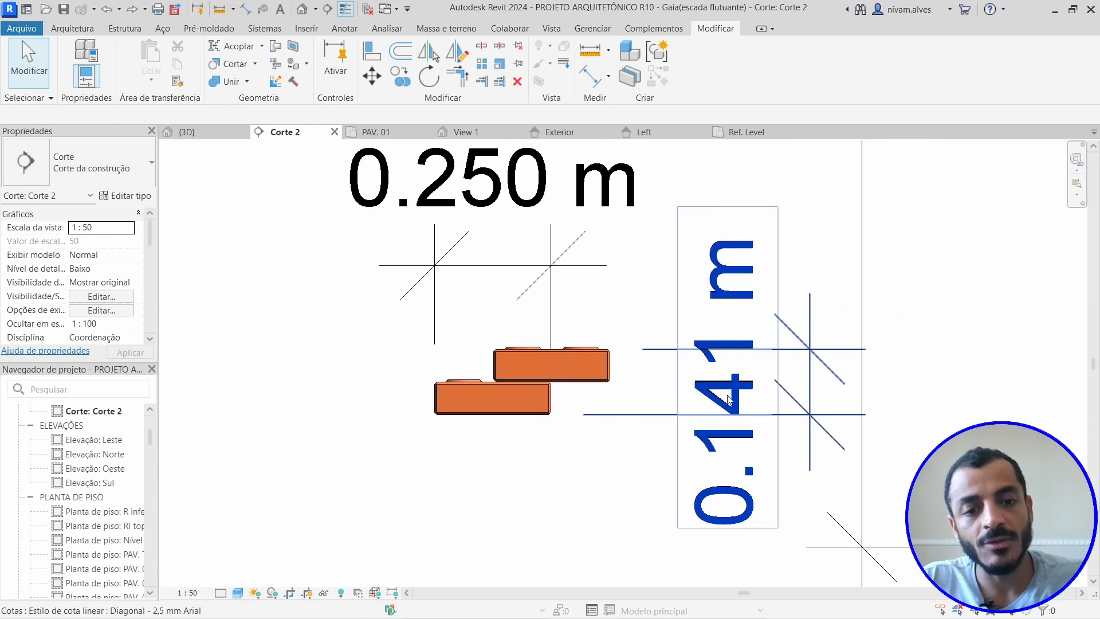
key(Escape)
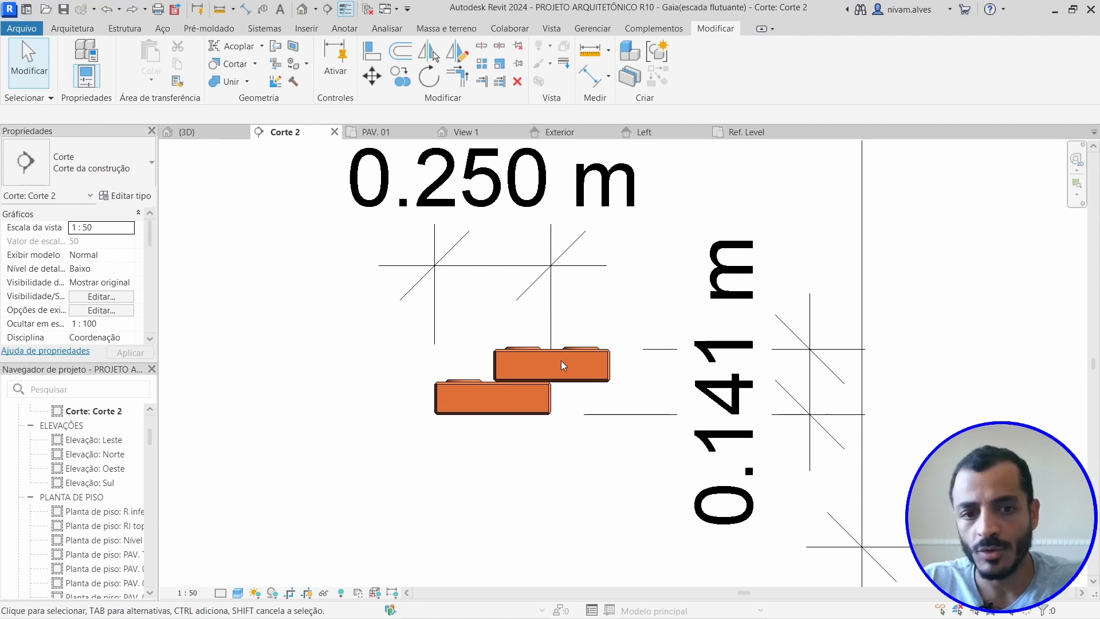
scroll(559, 362, up, 5)
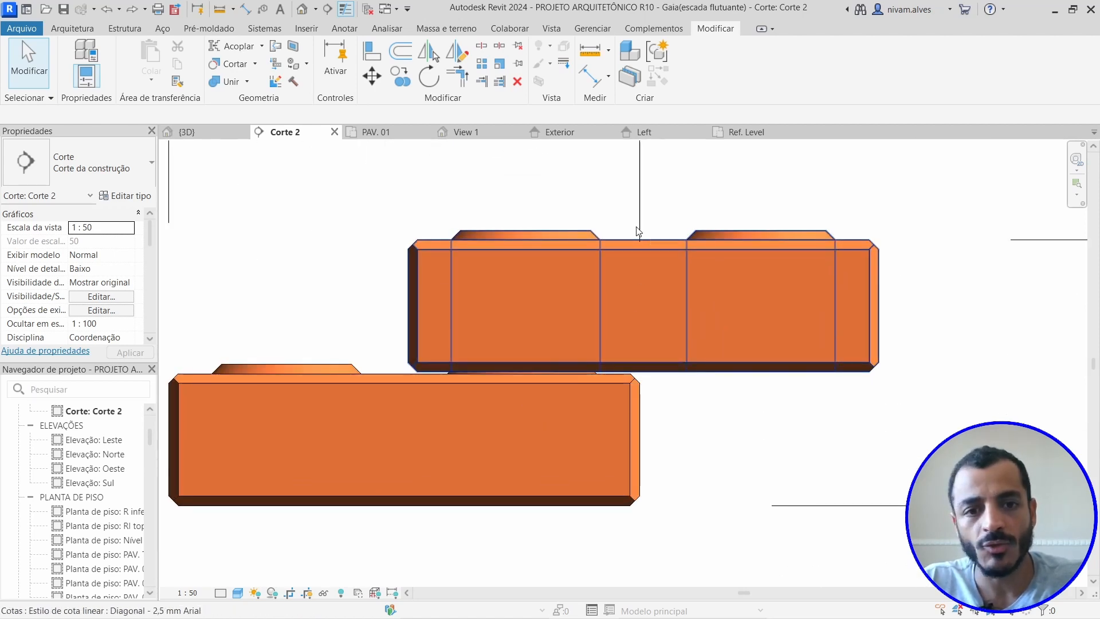
scroll(572, 235, down, 1)
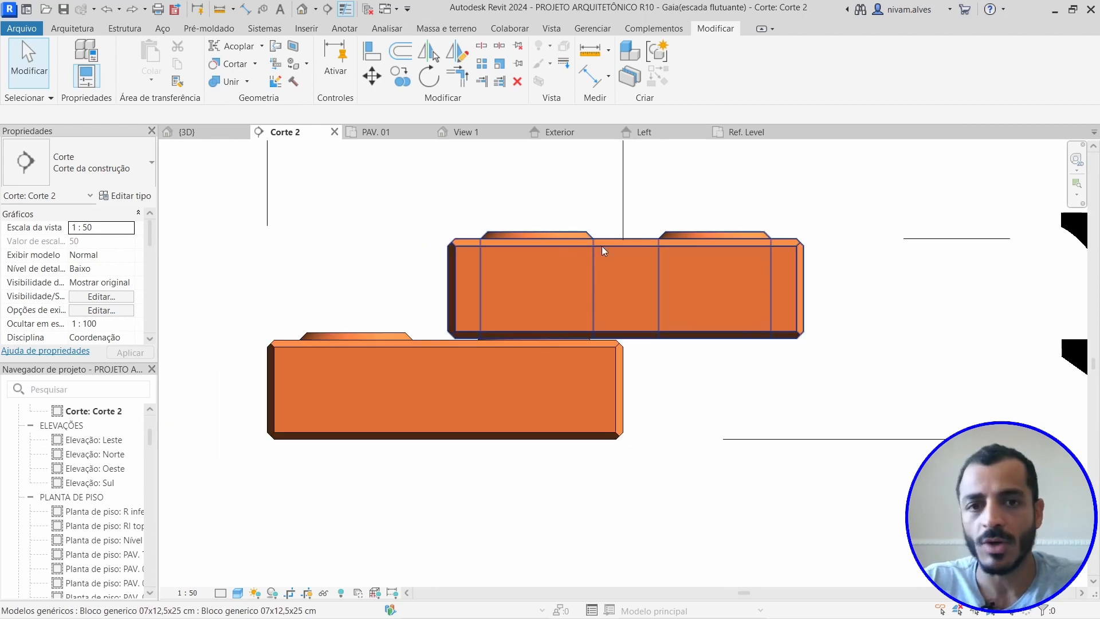
scroll(601, 246, down, 1)
middle_drag(601, 246, 586, 307)
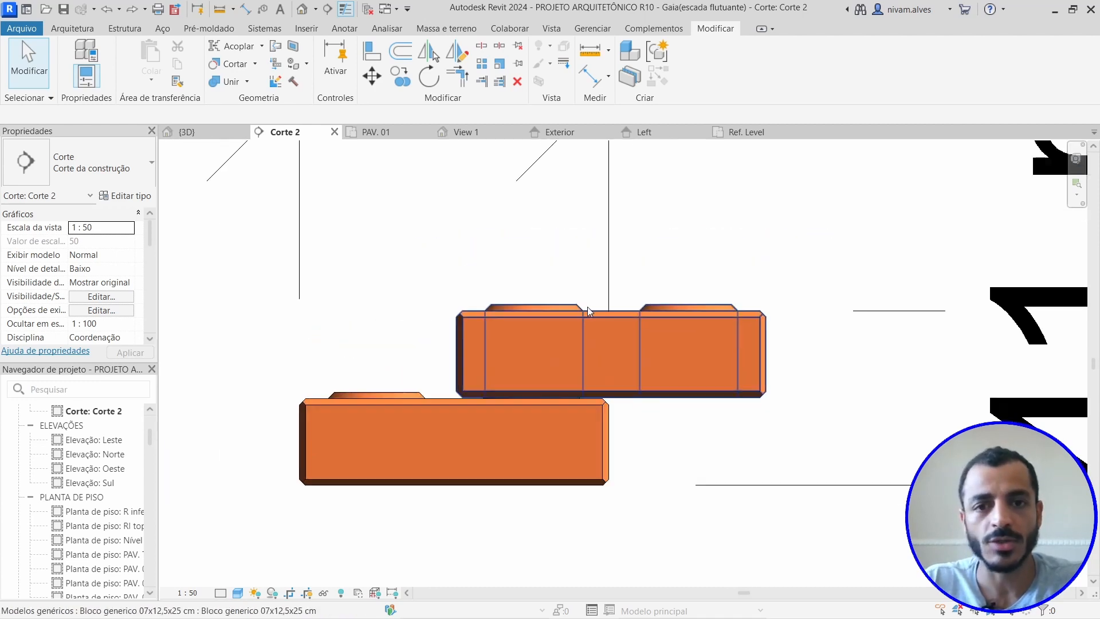
- Set the height of the Top reference plane above the Ref. Level to 142 in the family's Exterior elevation
click(552, 140)
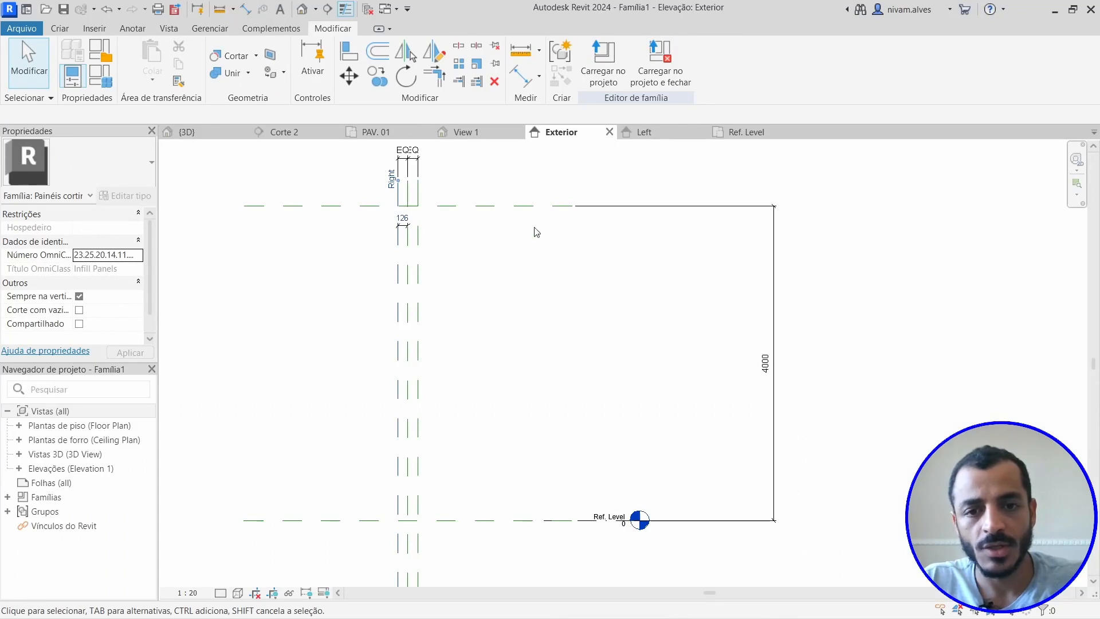
click(522, 206)
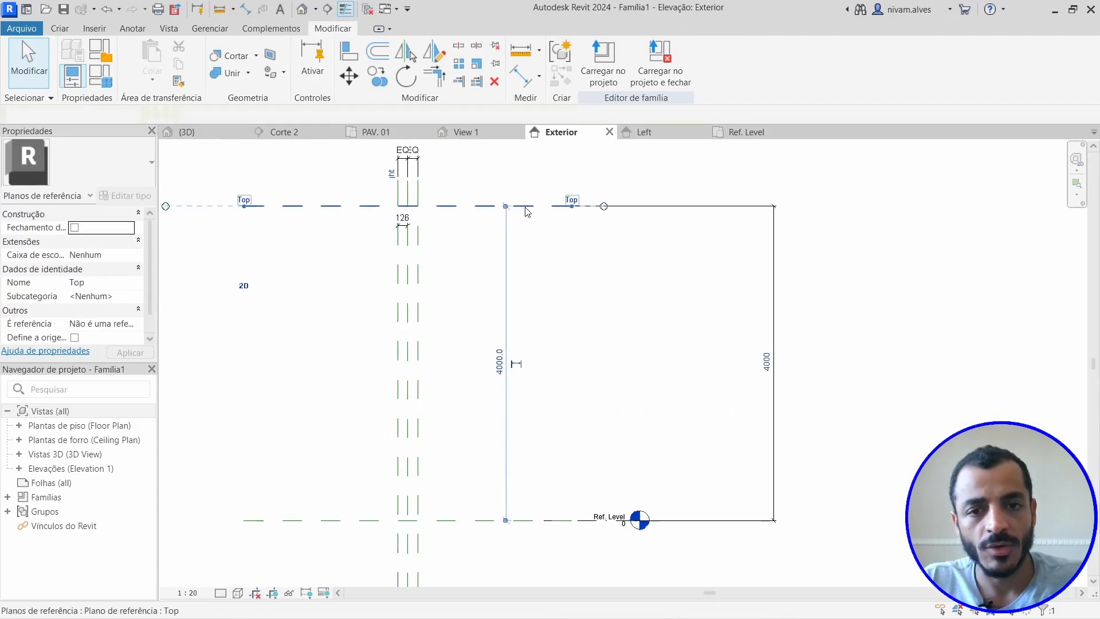
click(767, 361)
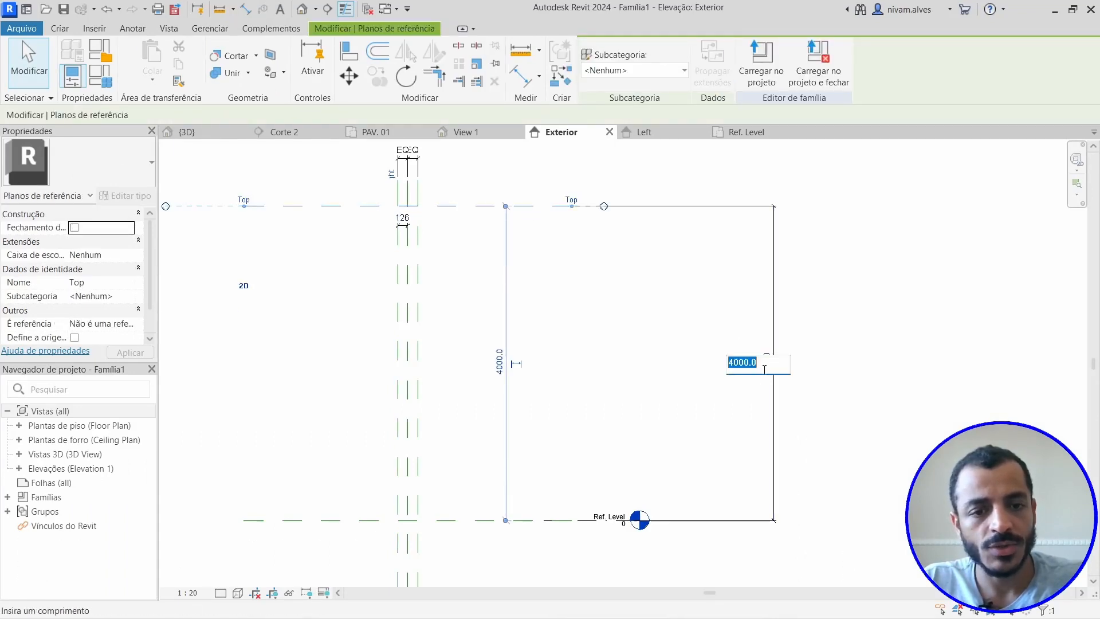
text(142)
key(Return)
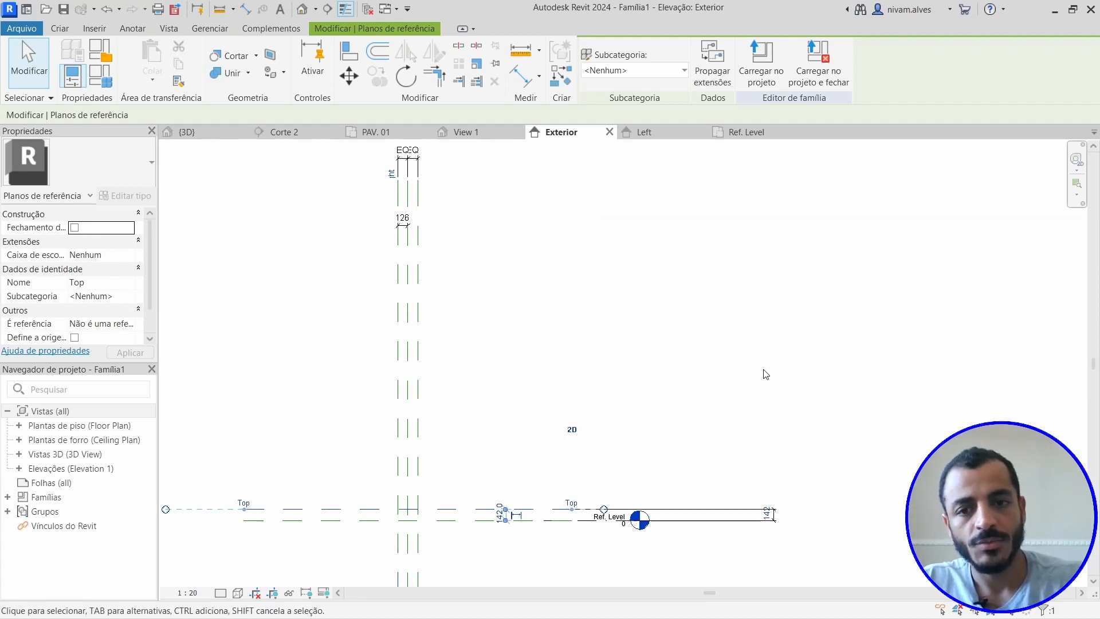
scroll(408, 511, up, 7)
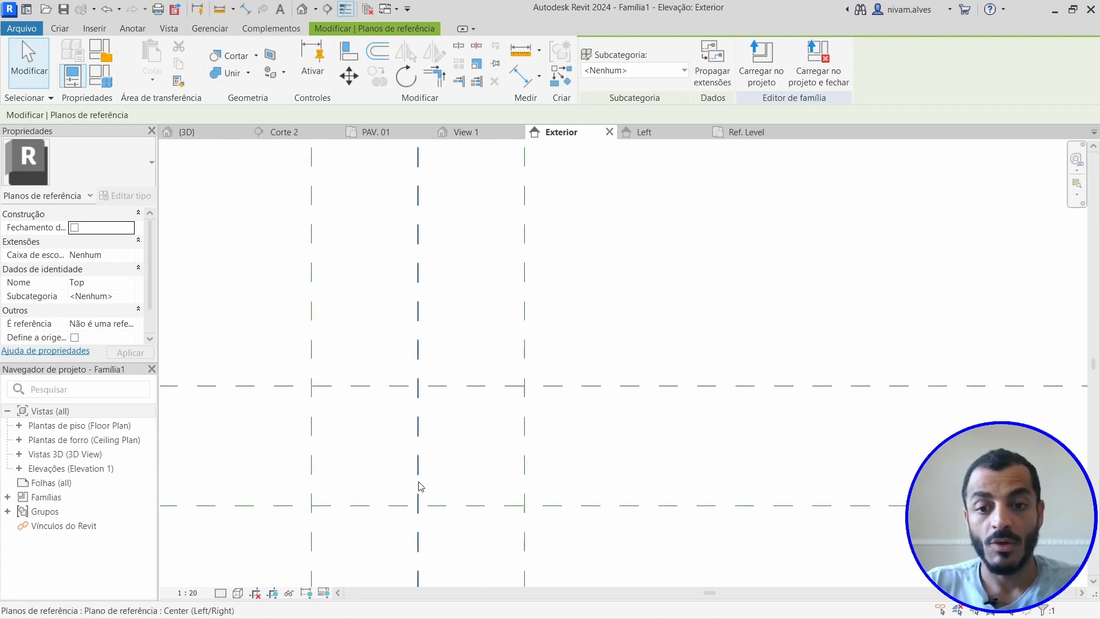
- Open the brick from the project's Corte 2 section for editing, down to its nested Bloco 07x12,5x25 cm family
middle_drag(465, 482, 576, 419)
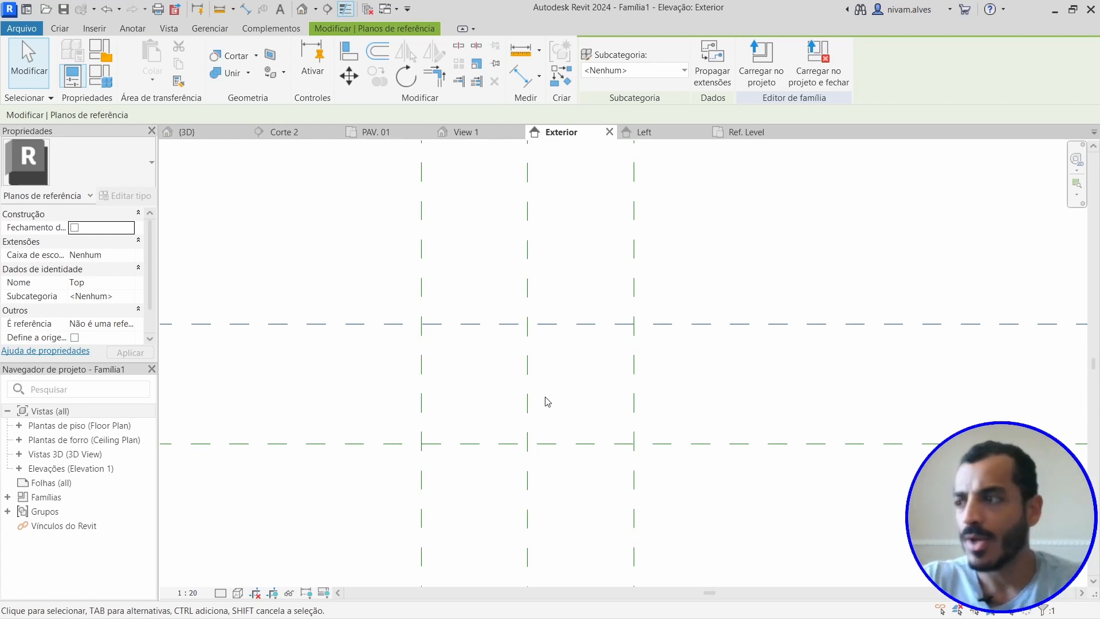
click(292, 136)
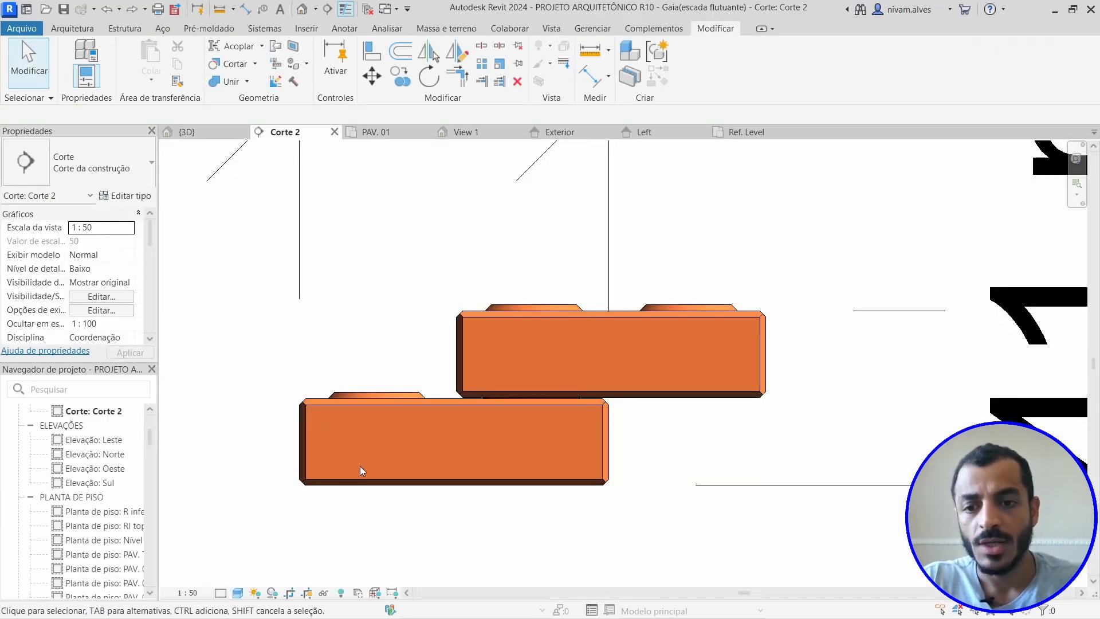
double_click(366, 410)
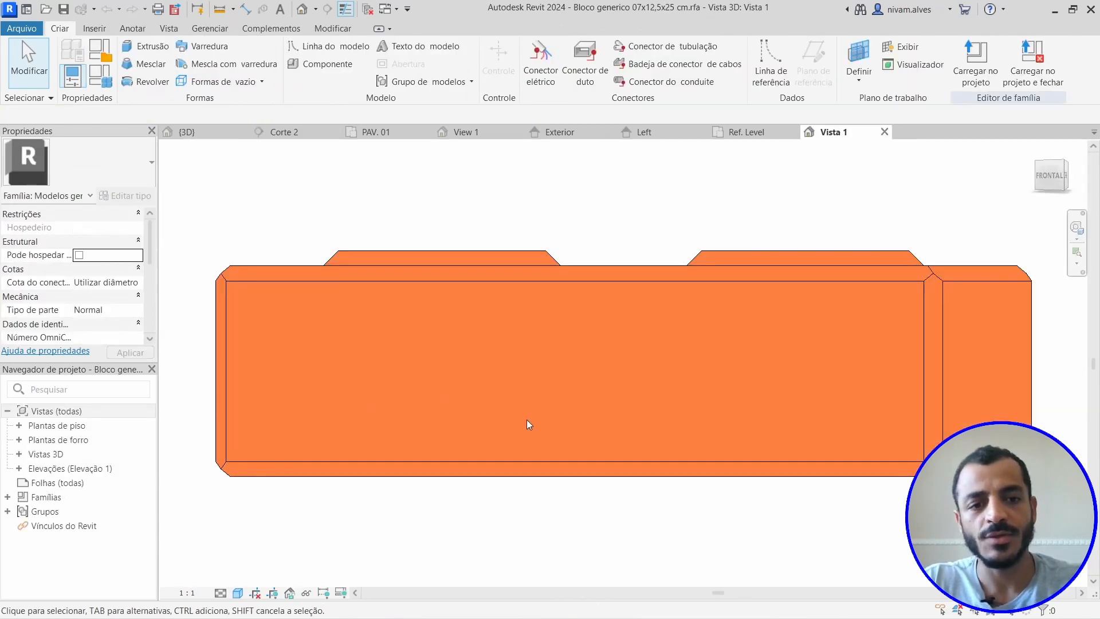
scroll(525, 415, down, 1)
click(574, 310)
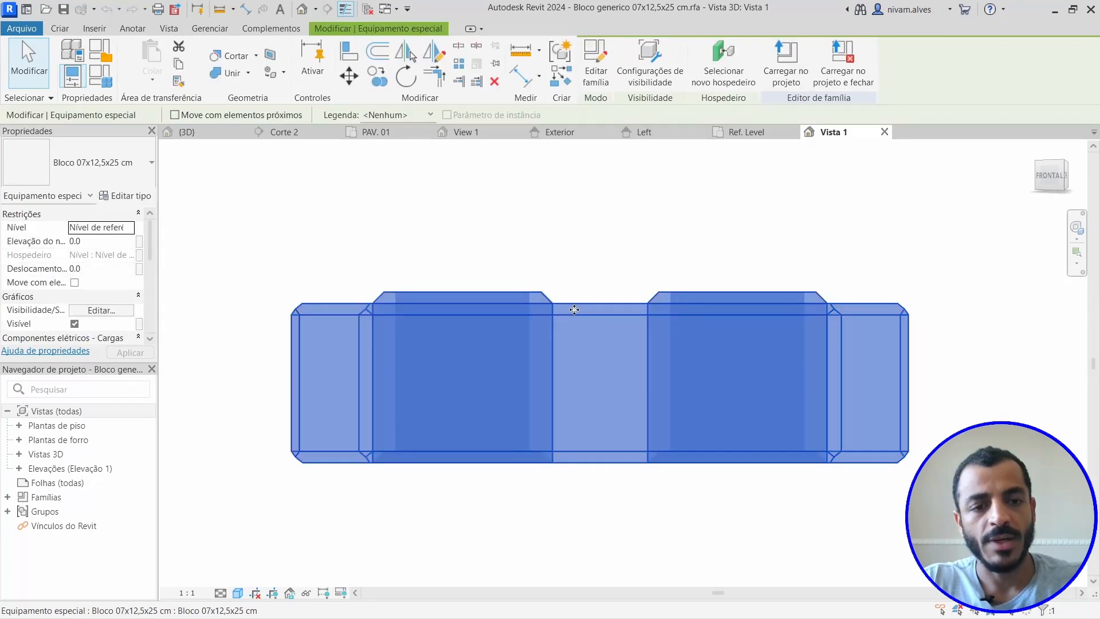
click(594, 226)
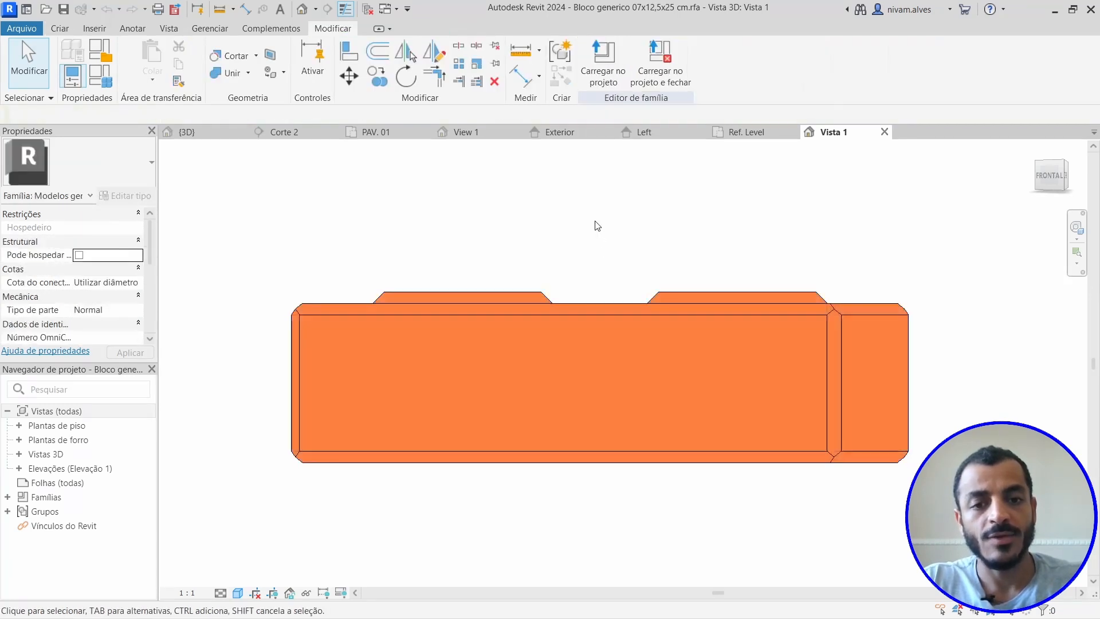
double_click(581, 310)
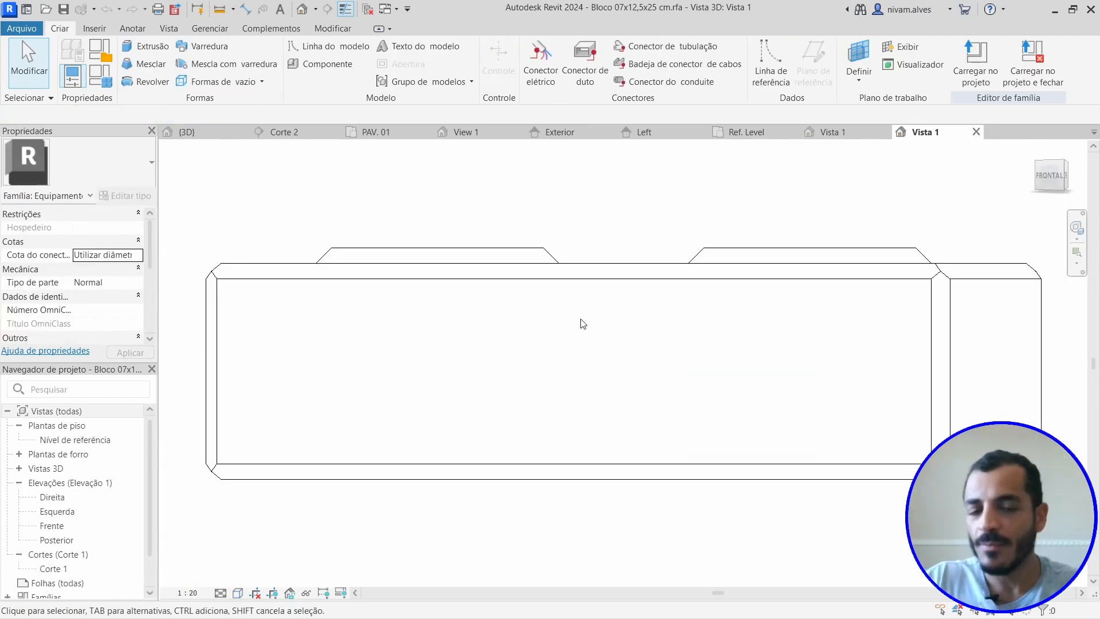
- Orient the nested brick family to its front view and copy all of the brick's geometry
scroll(602, 311, down, 3)
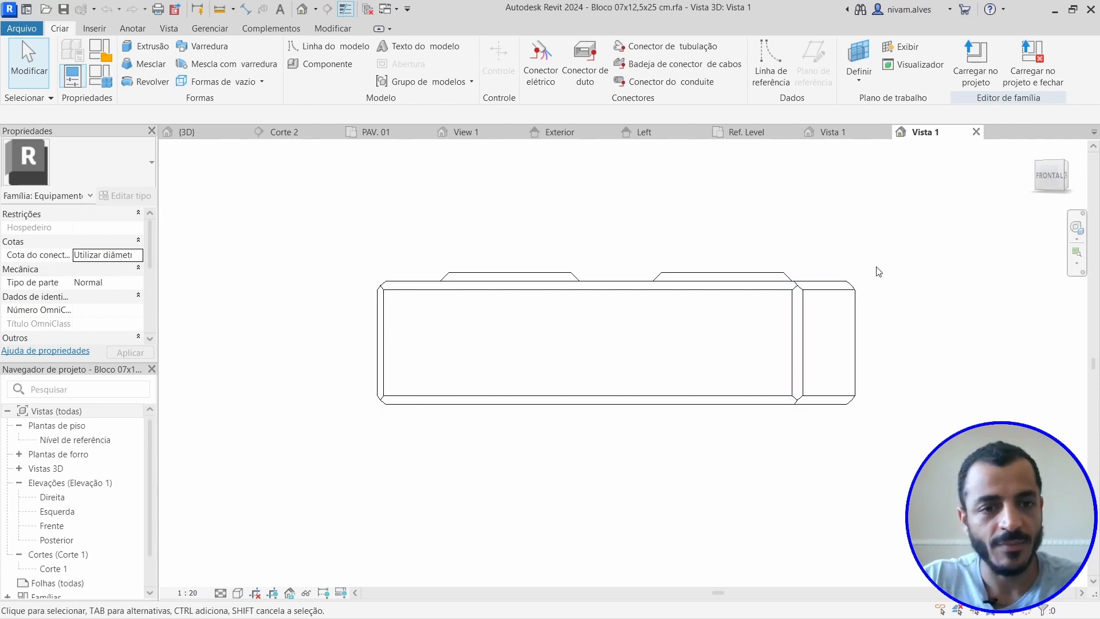
click(647, 290)
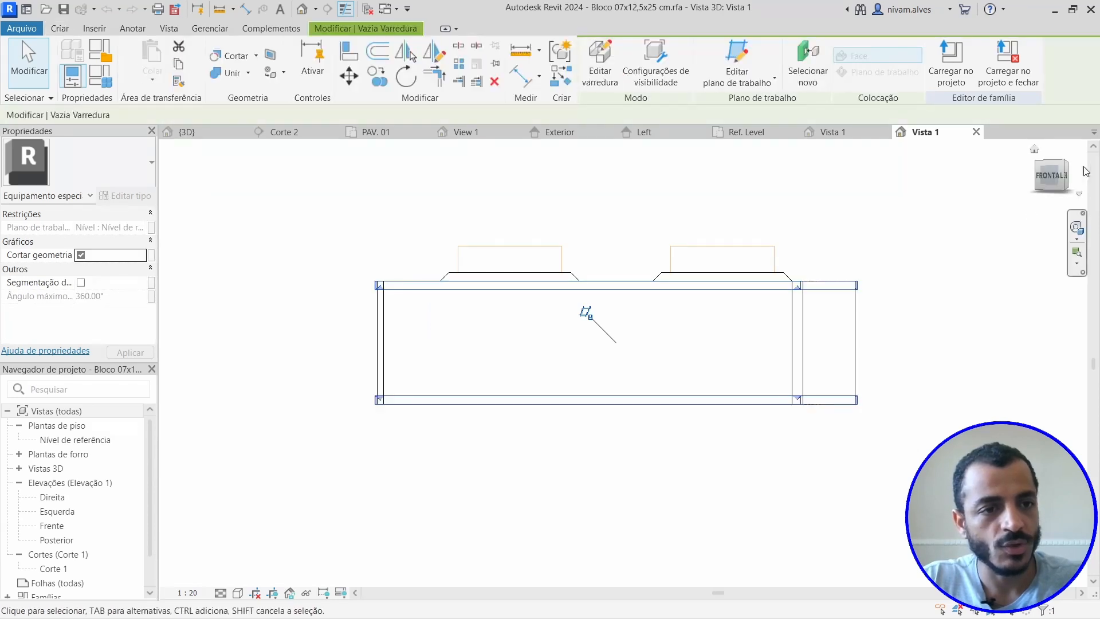
click(1051, 181)
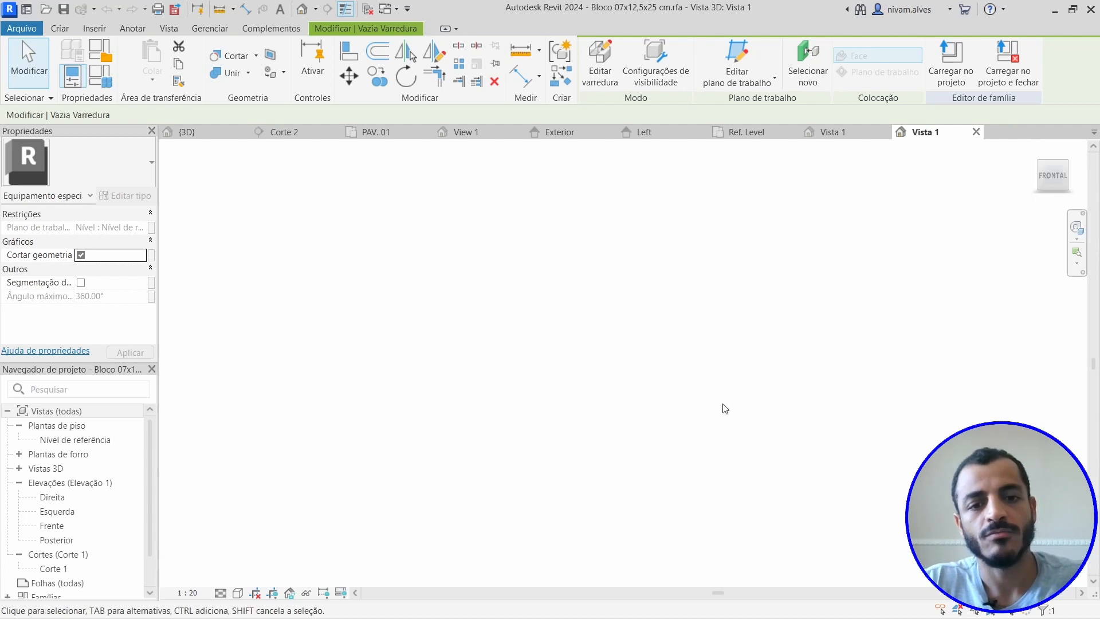
click(580, 487)
middle_drag(577, 490, 481, 464)
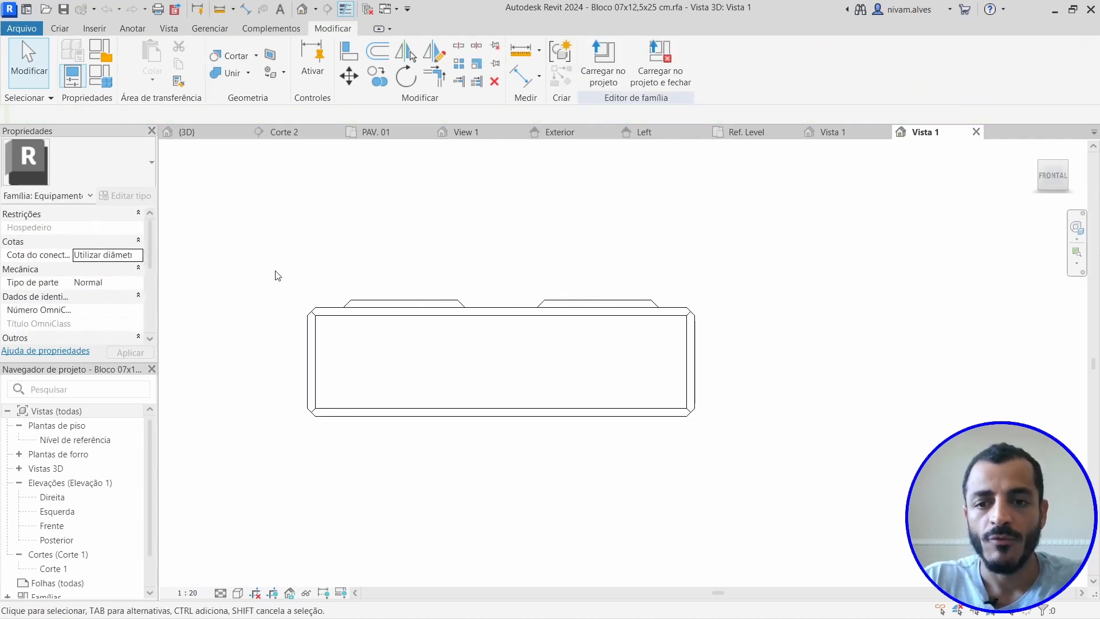
drag(275, 271, 725, 465)
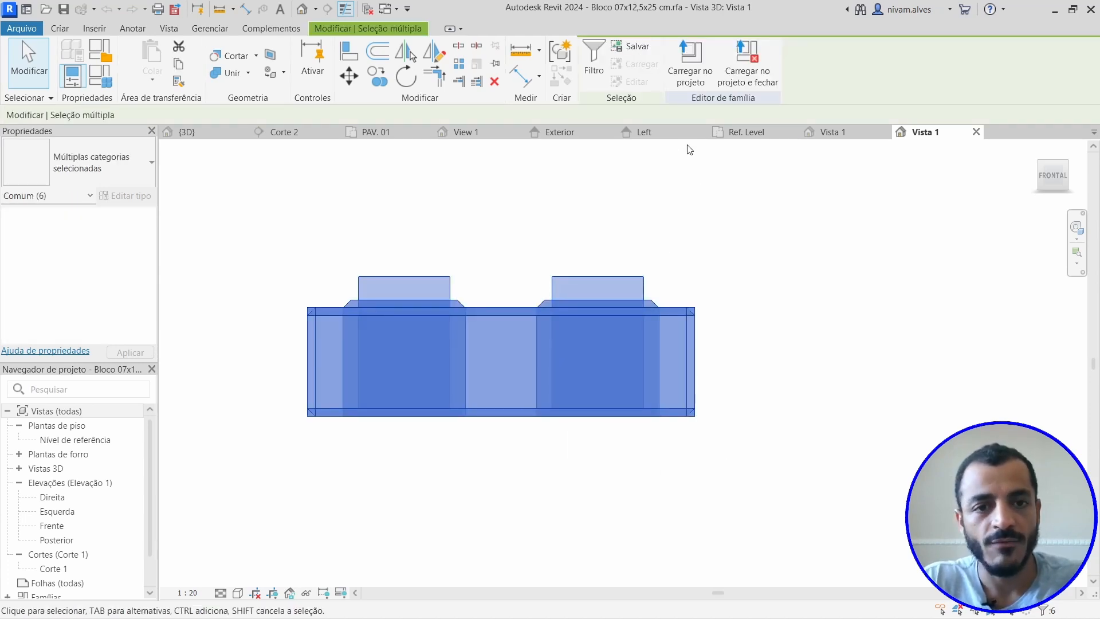
- Paste the brick into the panel family's Exterior elevation, accepting the duplicate types and placing it at the Left reference plane and base-level intersection
click(565, 132)
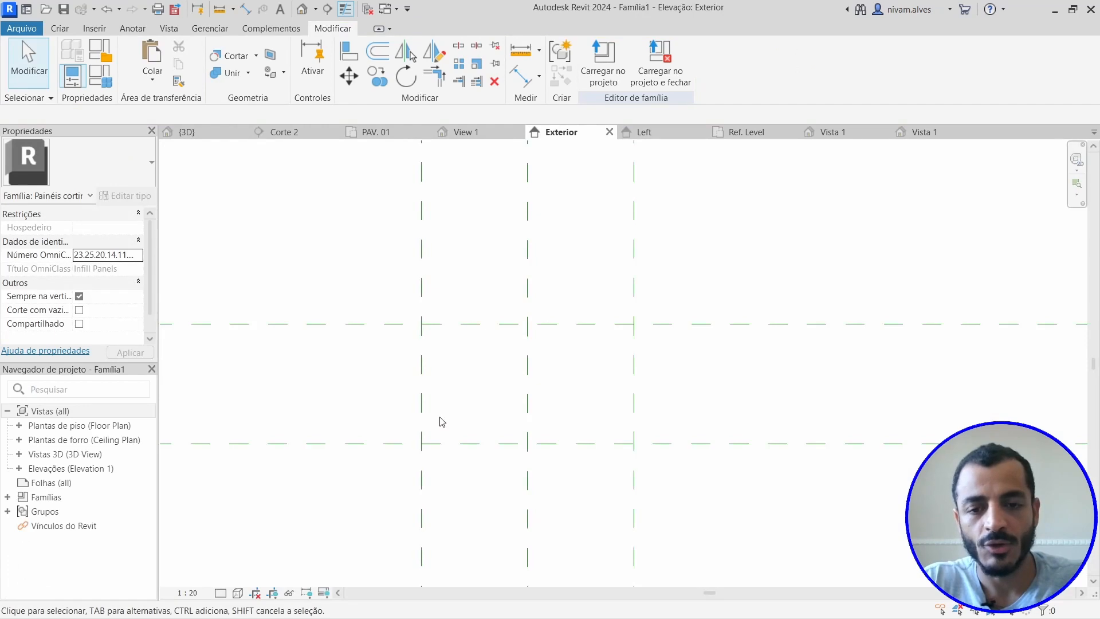
key(ctrl+v)
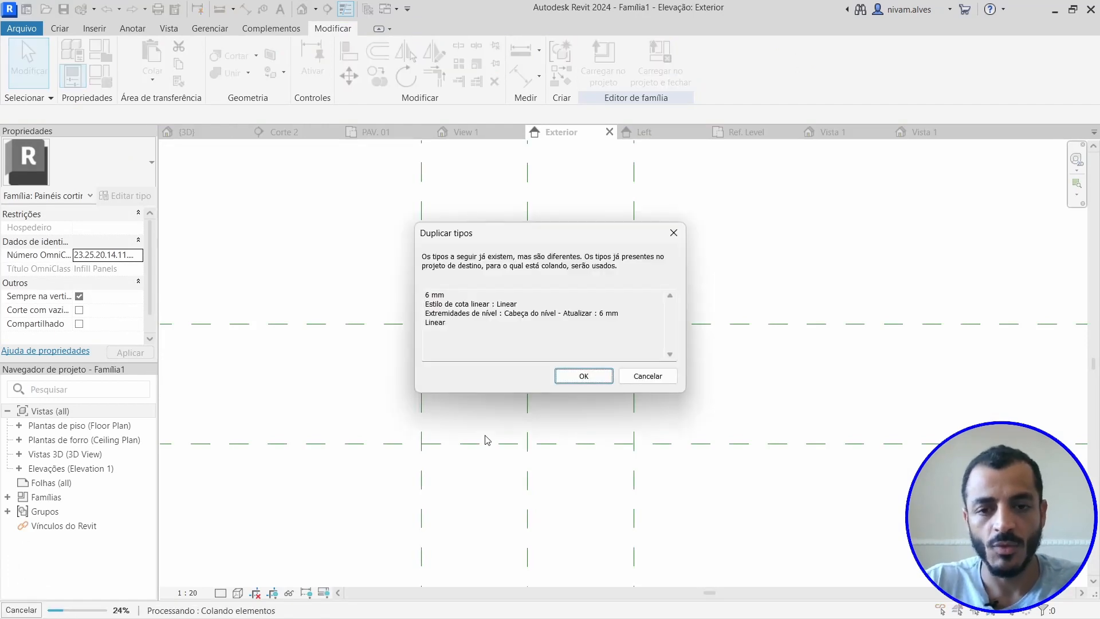
click(583, 377)
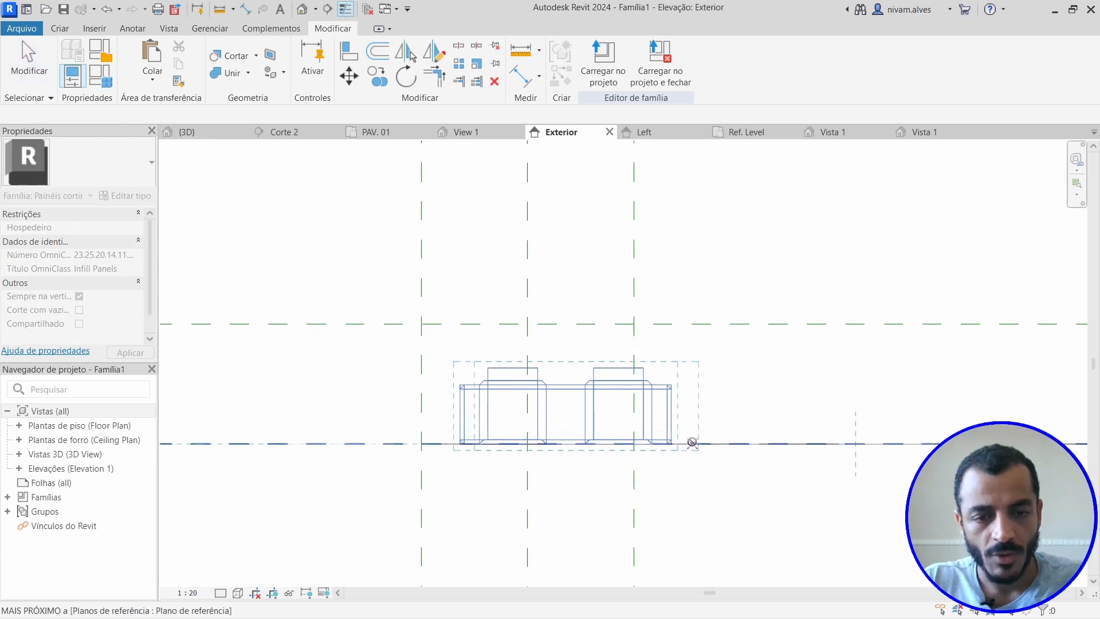
scroll(621, 442, up, 3)
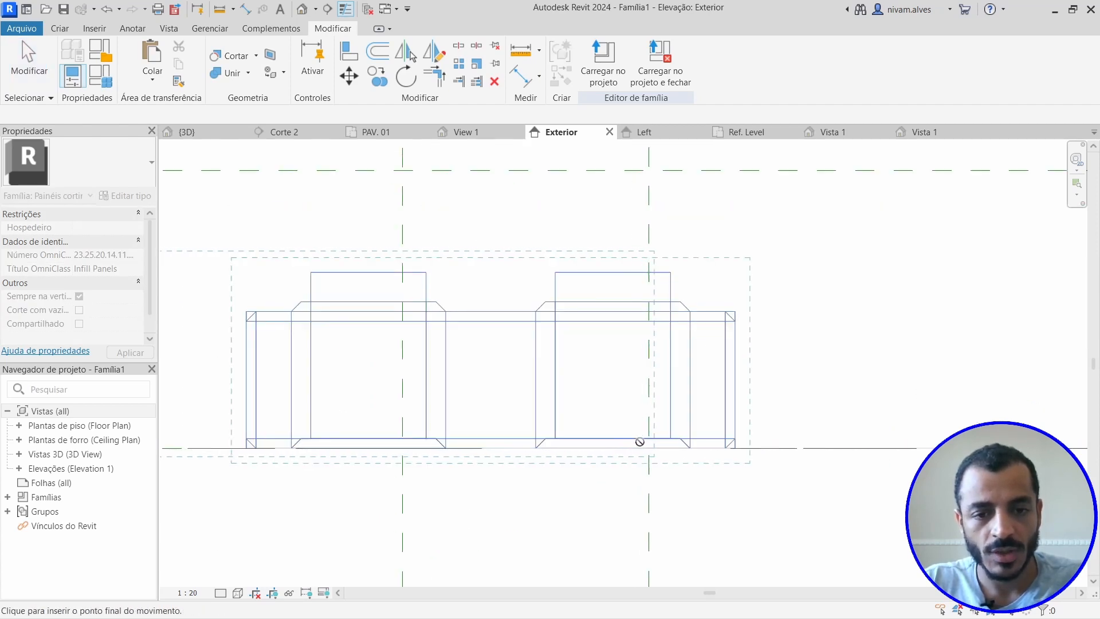
scroll(648, 448, up, 1)
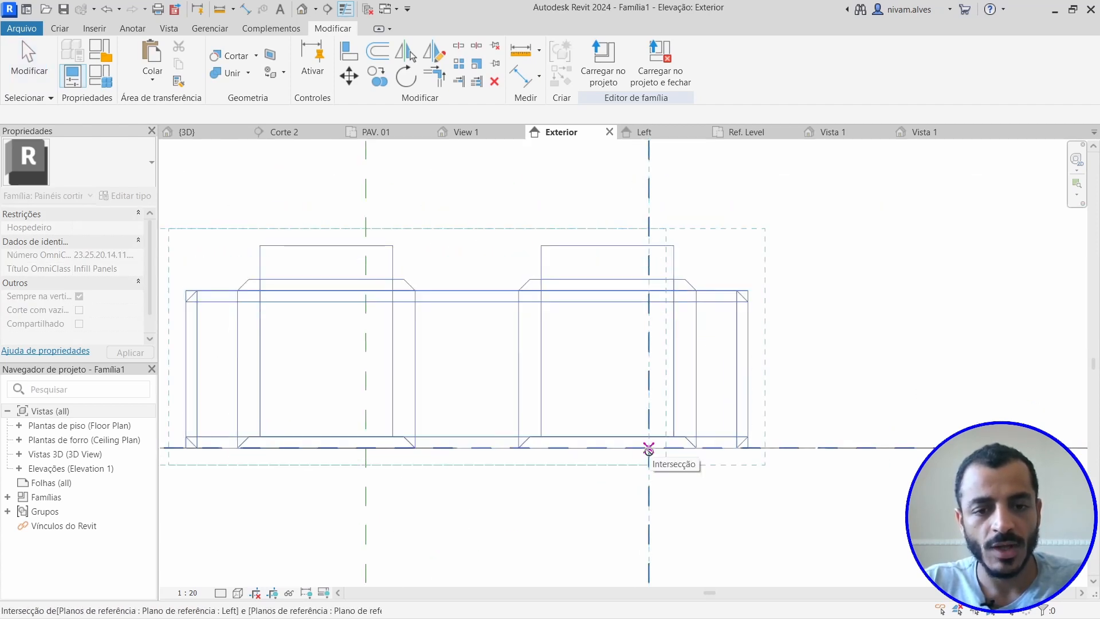
scroll(648, 447, down, 4)
scroll(648, 448, up, 2)
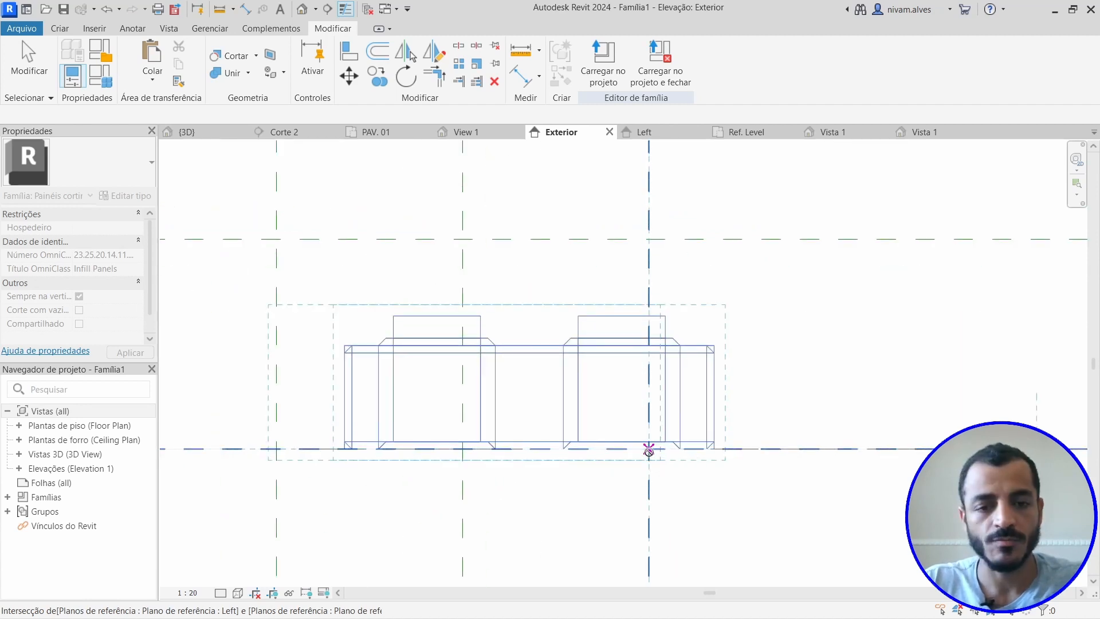
click(648, 447)
- Check the pasted brick's end faces against the Right and Left reference planes and finish the paste
scroll(685, 459, down, 2)
scroll(634, 472, up, 1)
scroll(569, 445, up, 4)
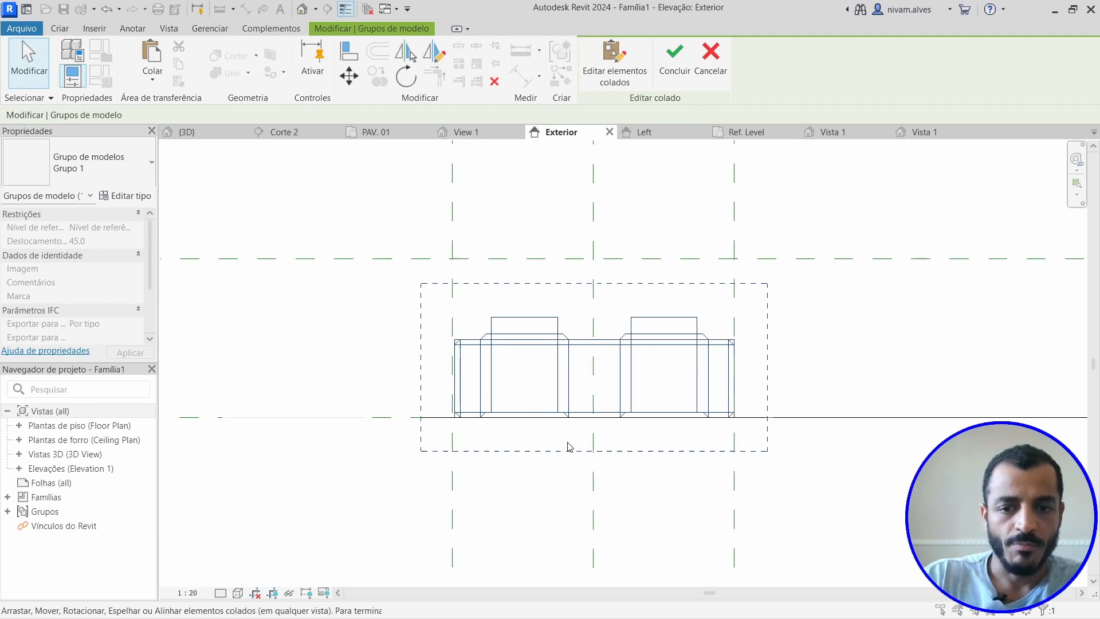
scroll(520, 437, up, 2)
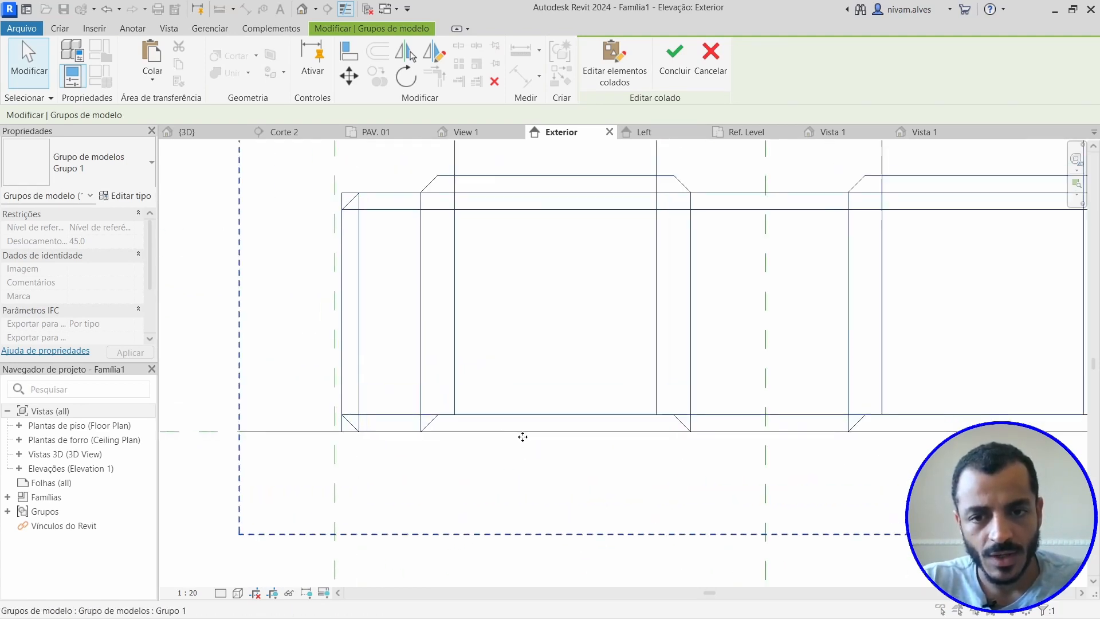
scroll(489, 466, down, 2)
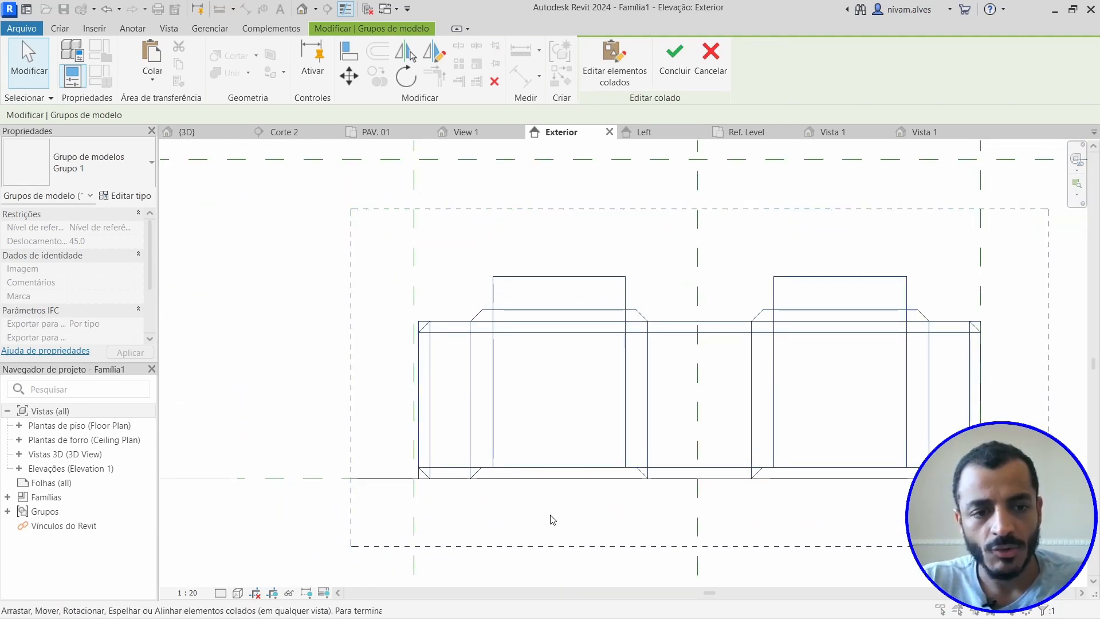
middle_drag(551, 518, 494, 519)
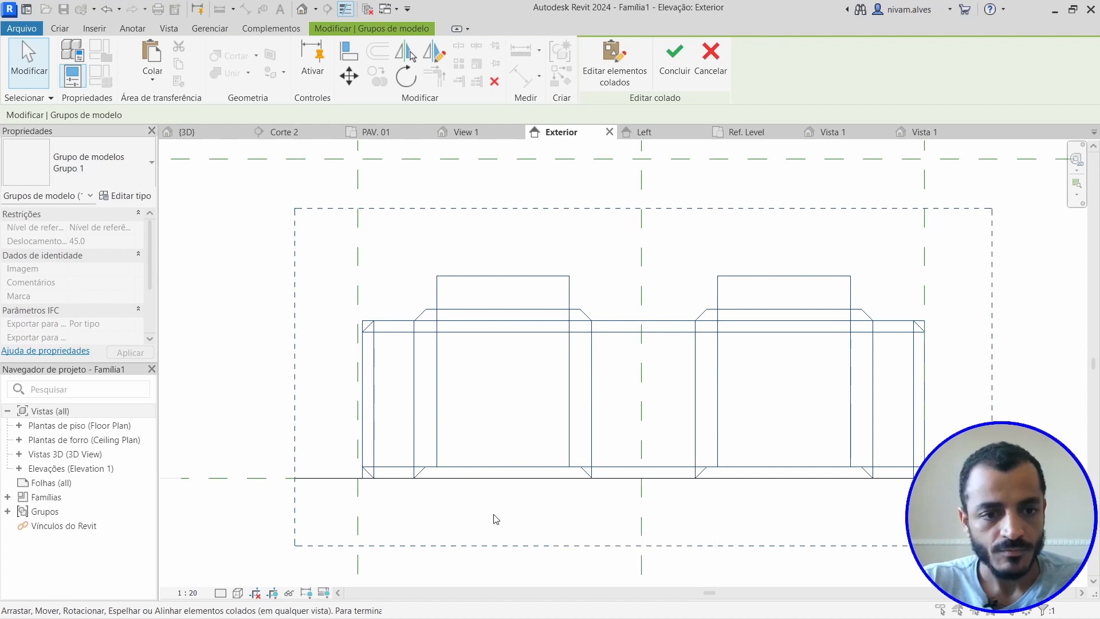
scroll(548, 510, down, 2)
middle_drag(544, 507, 542, 478)
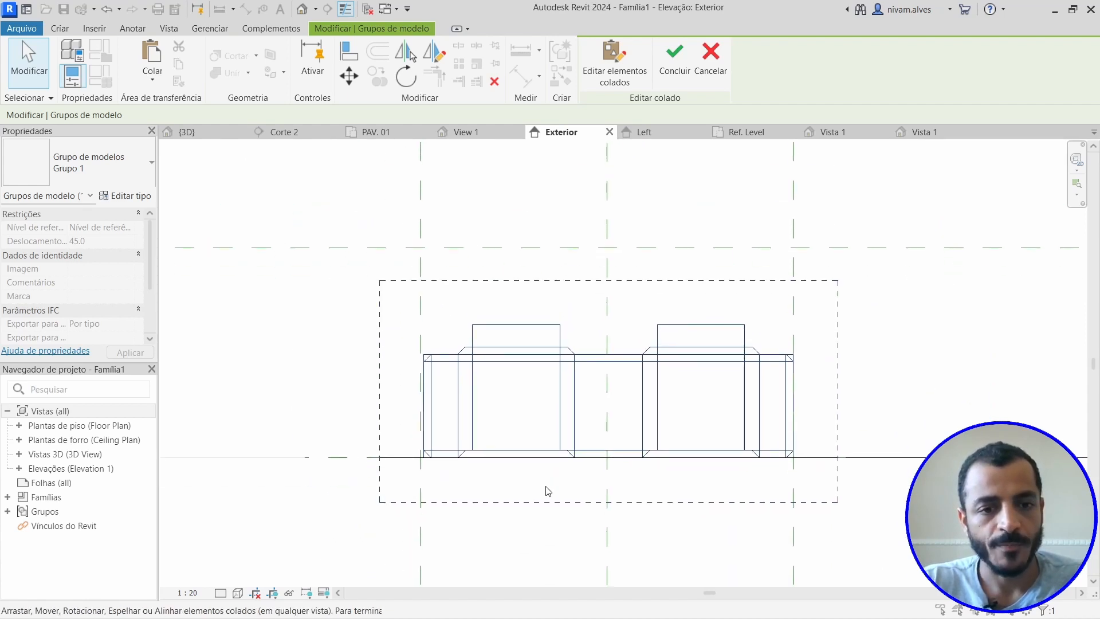
click(519, 479)
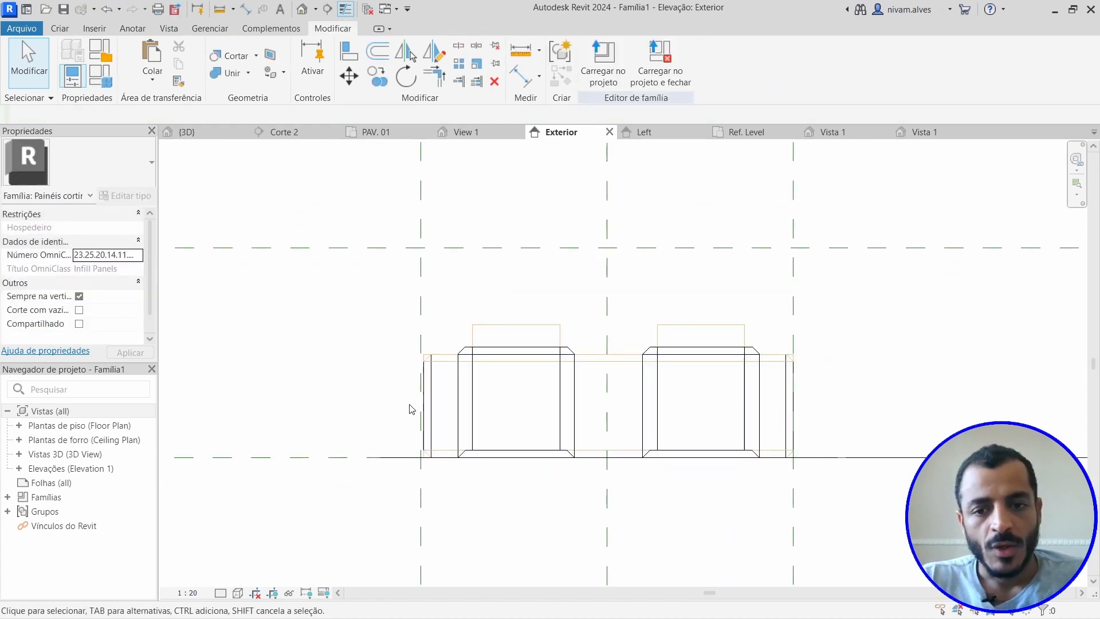
- Align the brick's nearest end face with the Right reference plane, deleting the conflicting dimensions
scroll(411, 409, up, 2)
scroll(632, 383, down, 1)
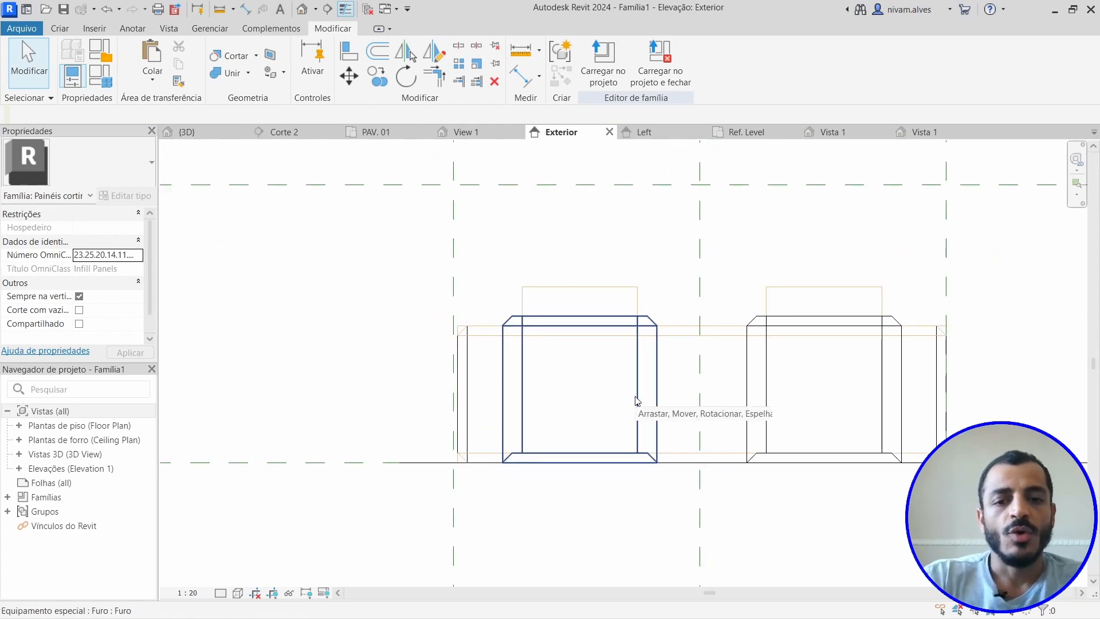
scroll(455, 460, up, 5)
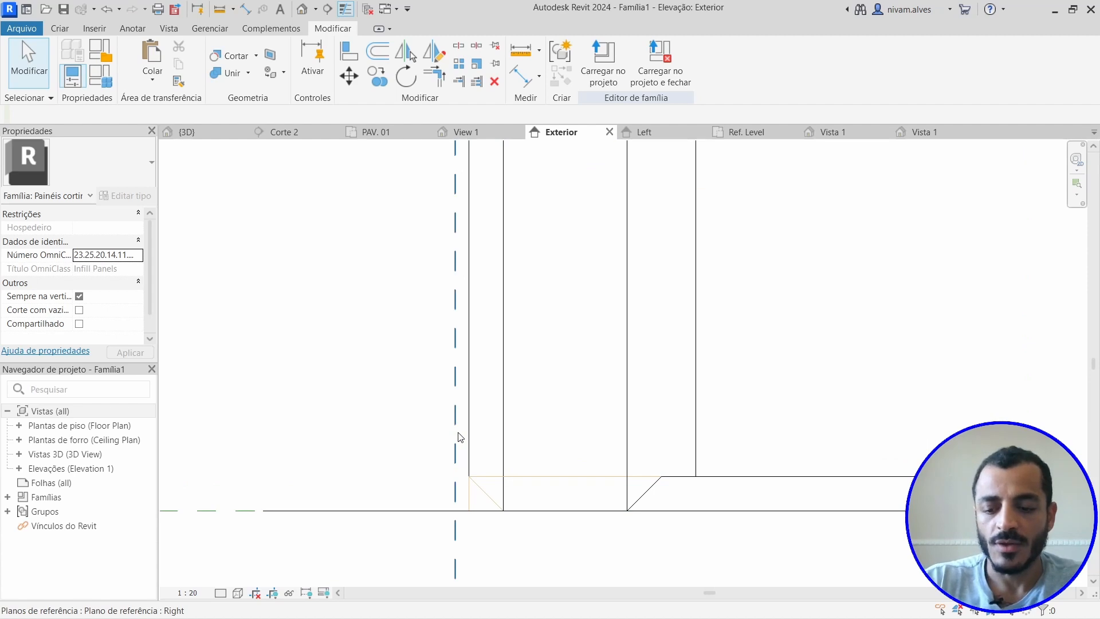
key(a)
key(l)
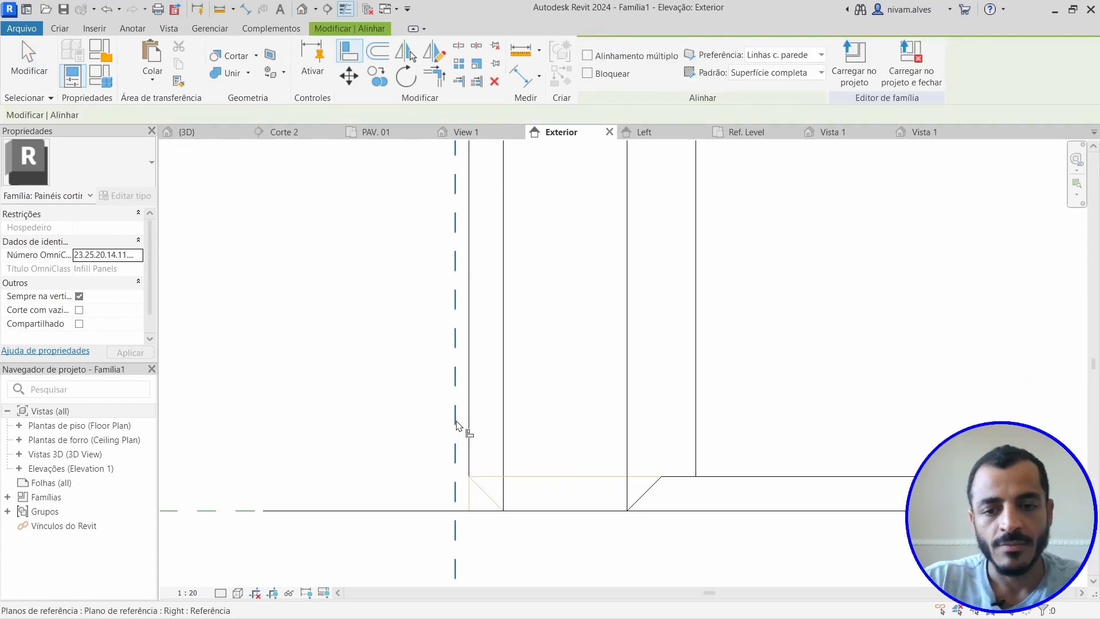
click(456, 417)
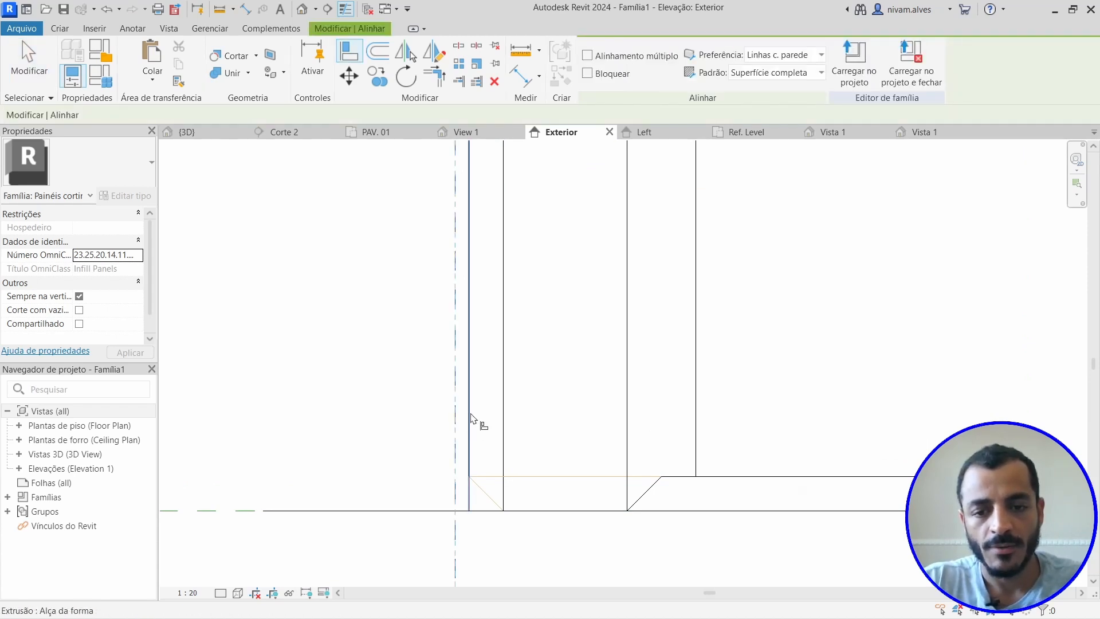
click(471, 418)
scroll(515, 449, down, 1)
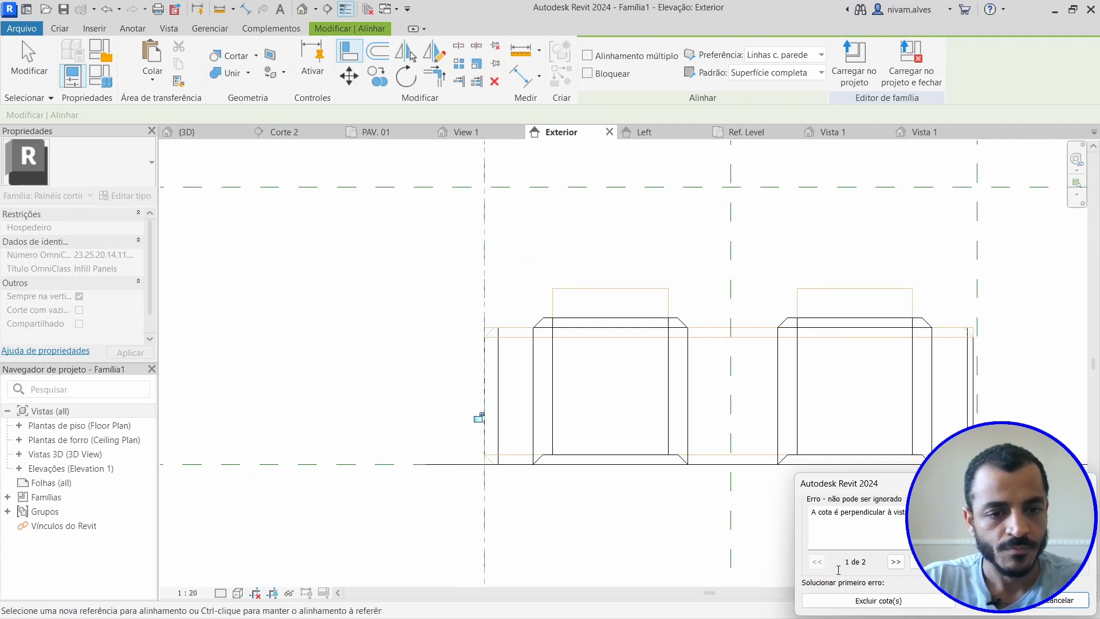
click(899, 606)
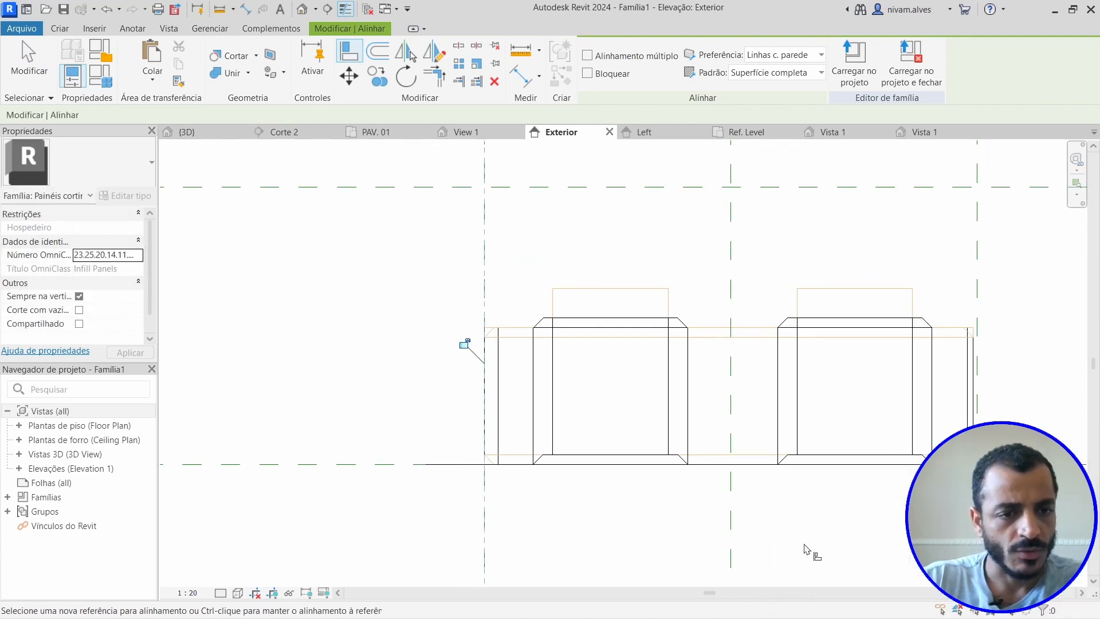
- Try to align the brick's opposite end face with the Right reference plane
scroll(824, 537, down, 1)
scroll(744, 493, up, 4)
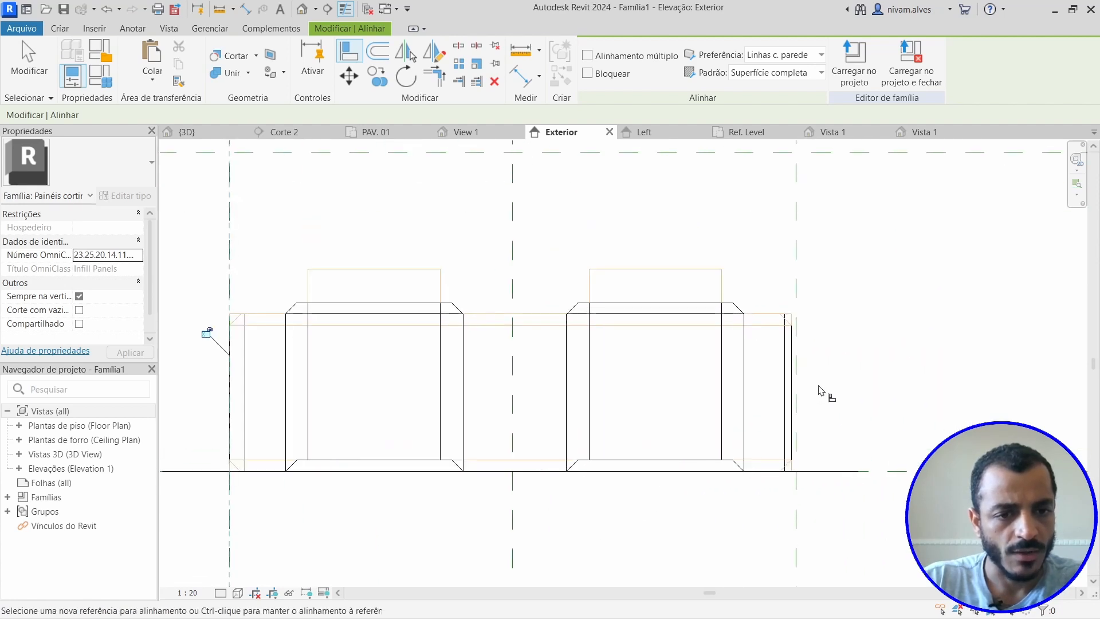
scroll(770, 428, down, 2)
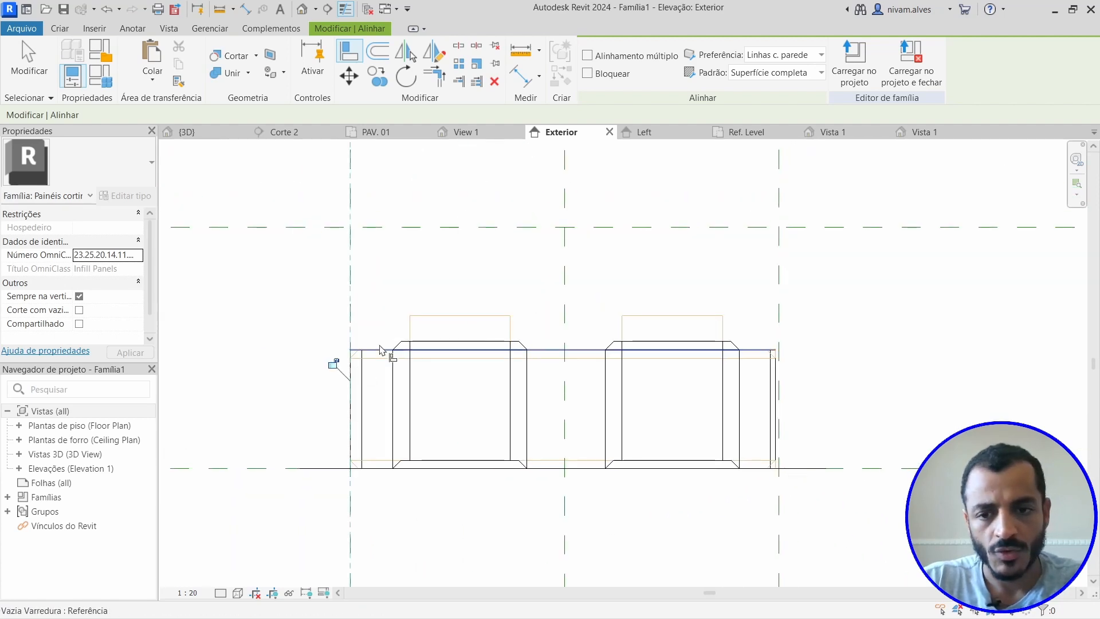
key(Escape)
key(a)
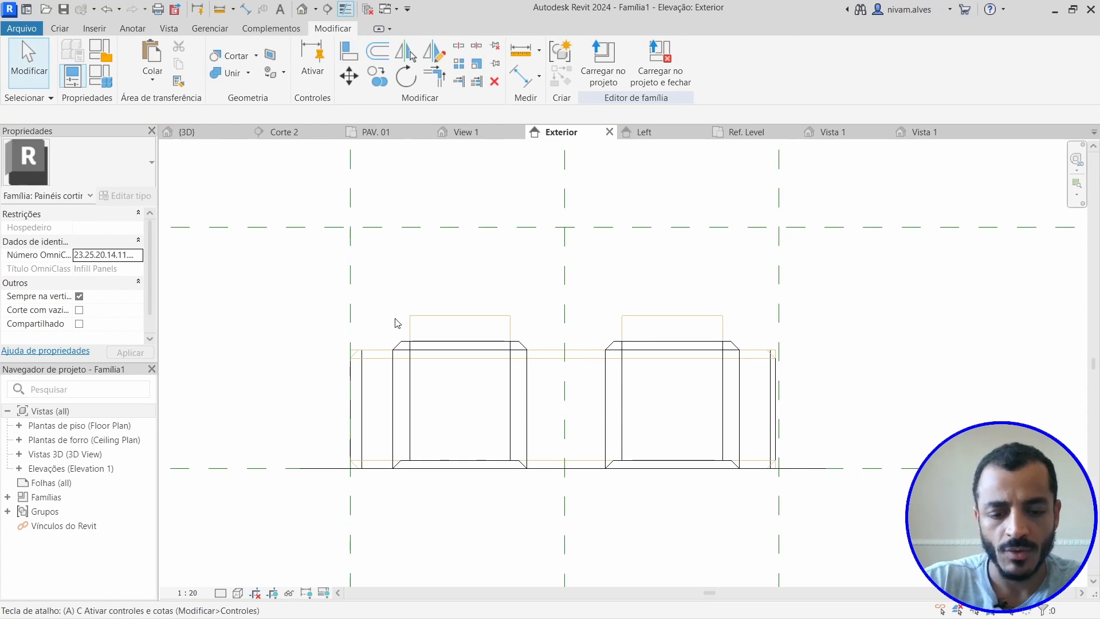
key(l)
click(352, 378)
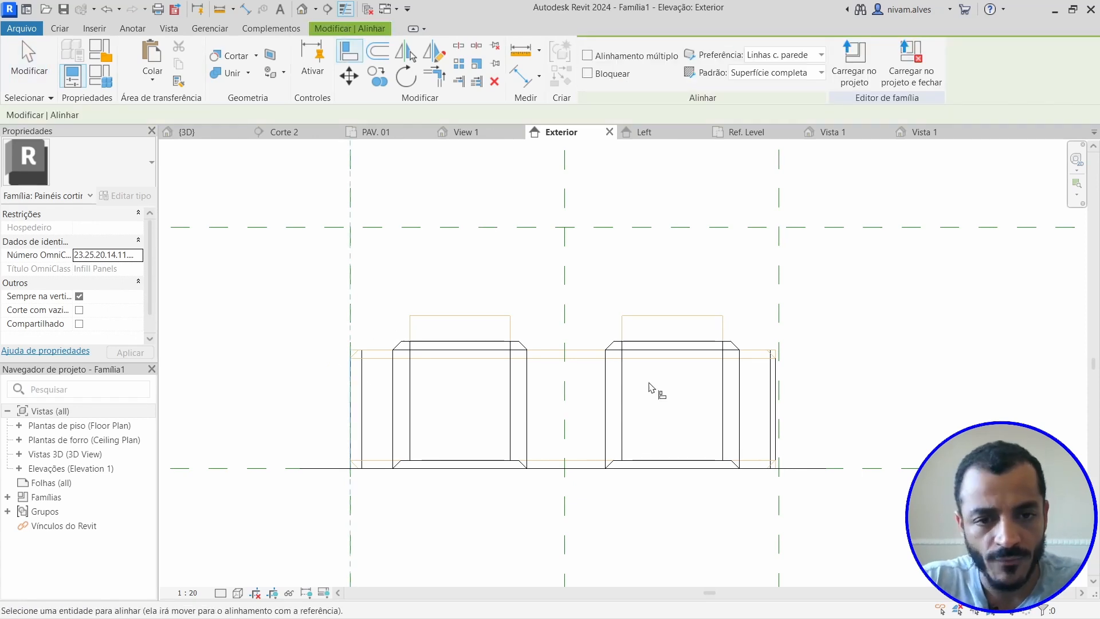
click(777, 389)
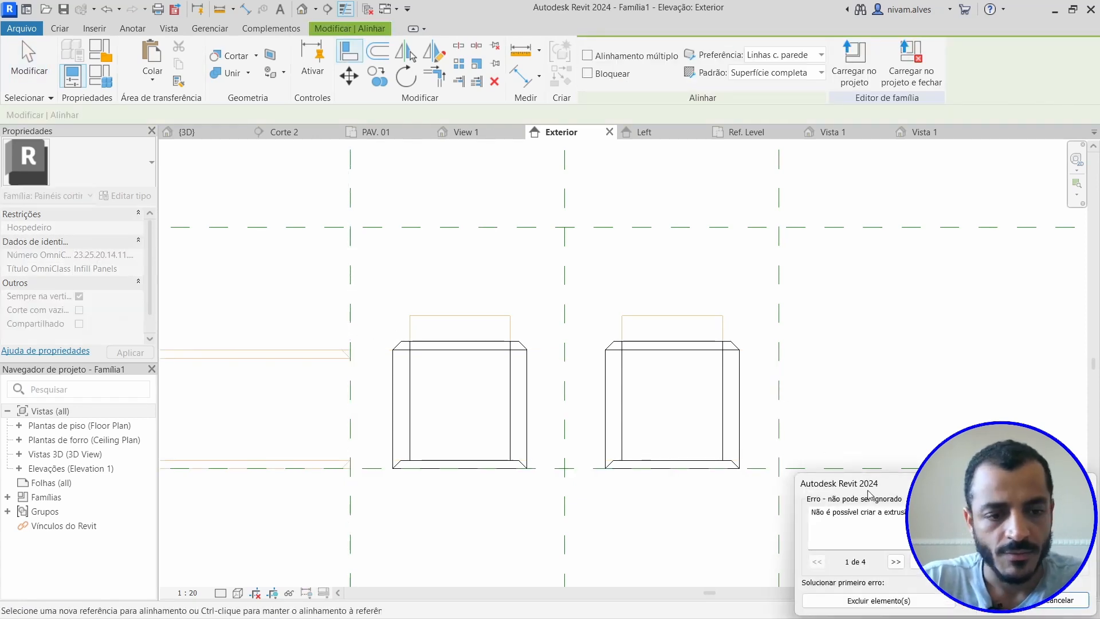
click(1042, 601)
key(Escape)
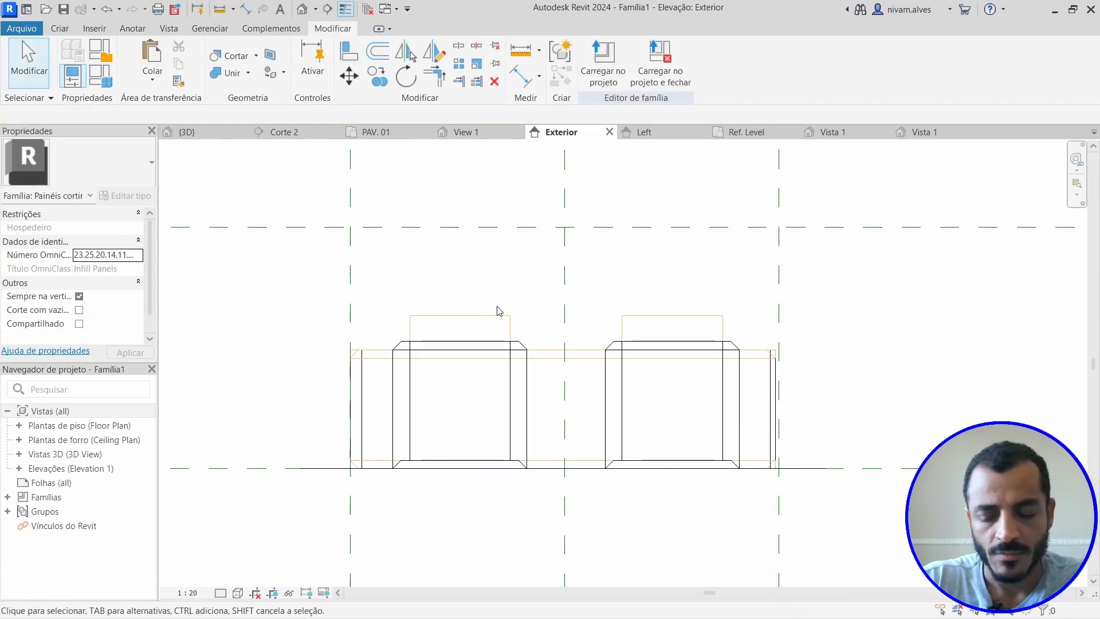
key(a)
key(l)
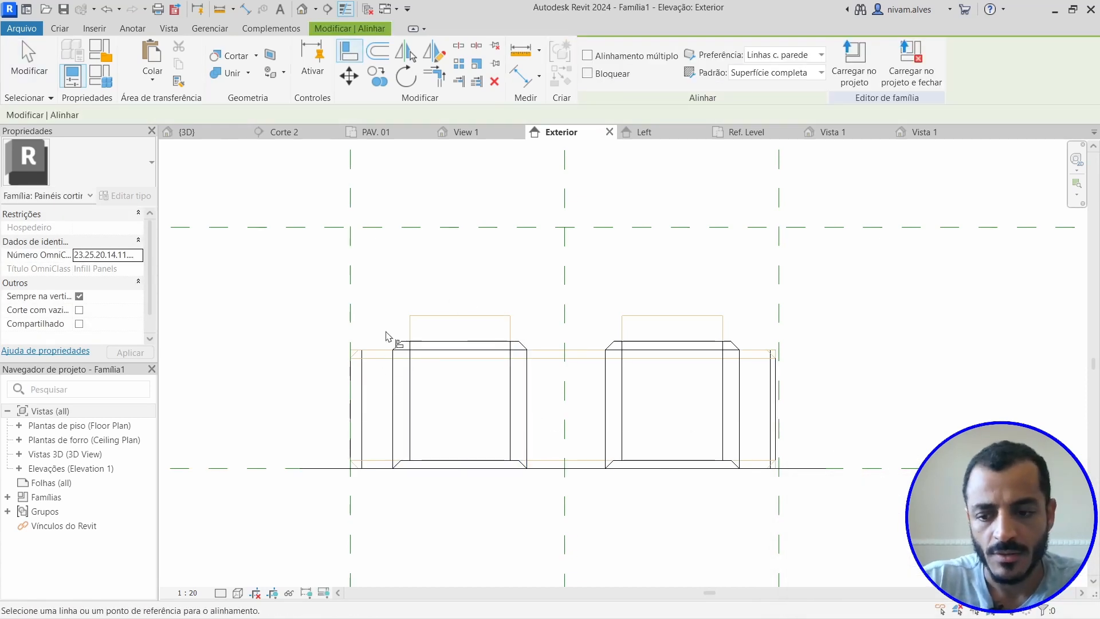
key(Escape)
- Start an aligned dimension for the brick in the Exterior elevation
key(d)
key(i)
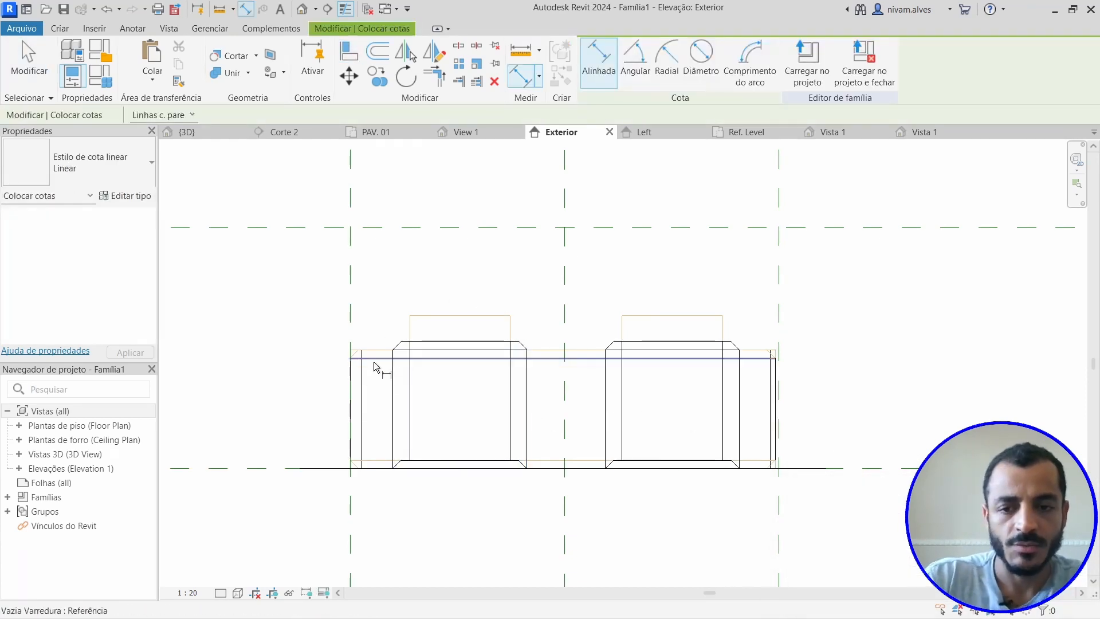
- Measure the overall width of the lower brick with an aligned dimension between its two outer sides
click(349, 391)
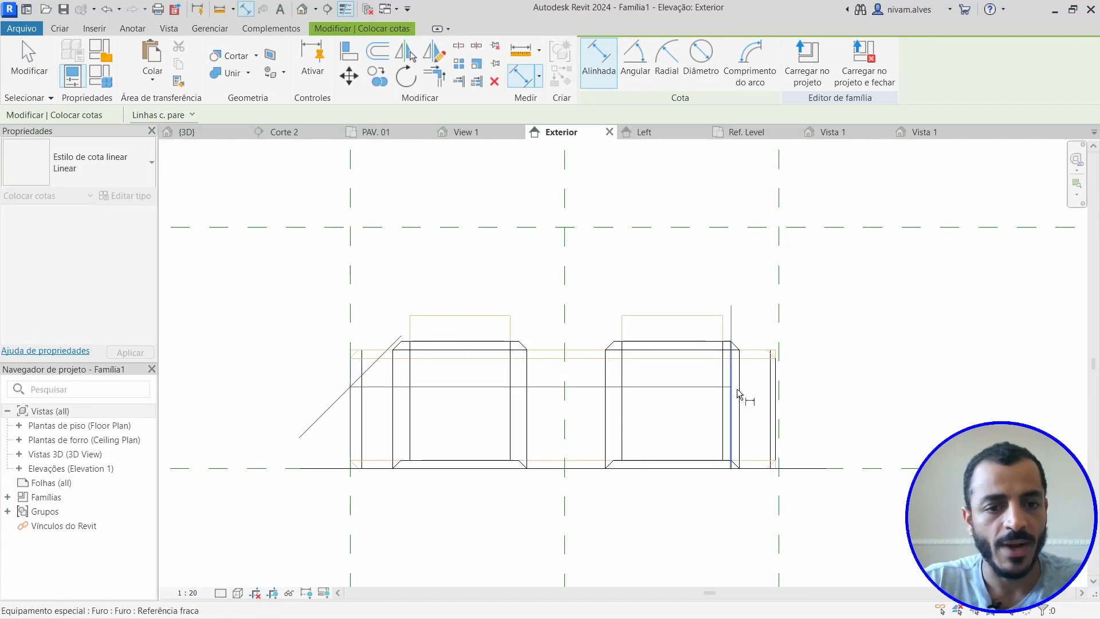
click(777, 397)
scroll(781, 367, down, 3)
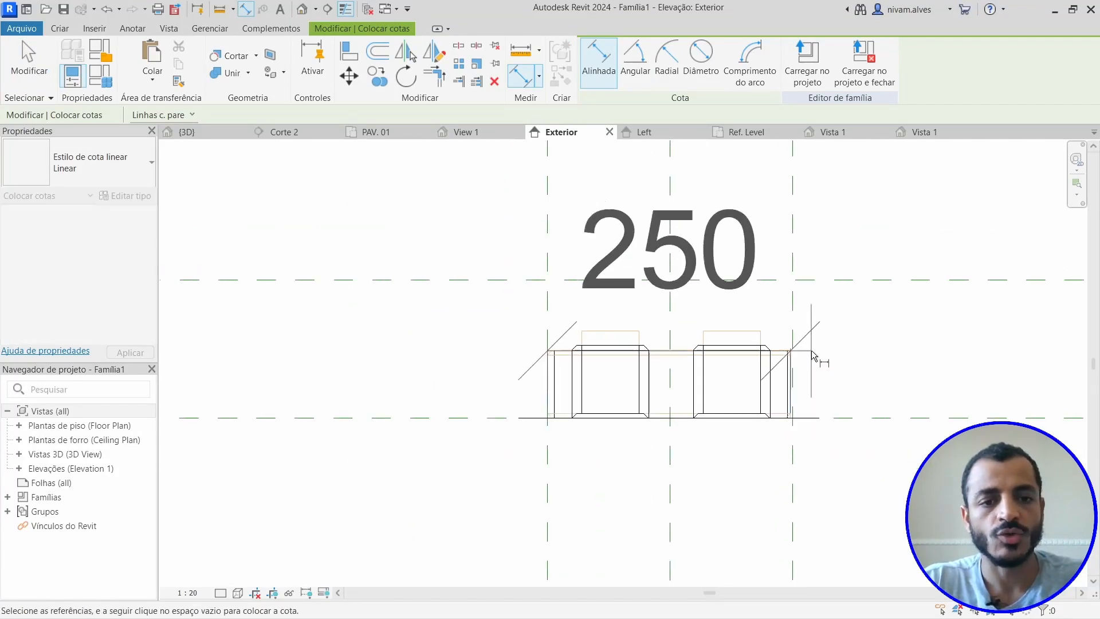
middle_drag(833, 366, 575, 434)
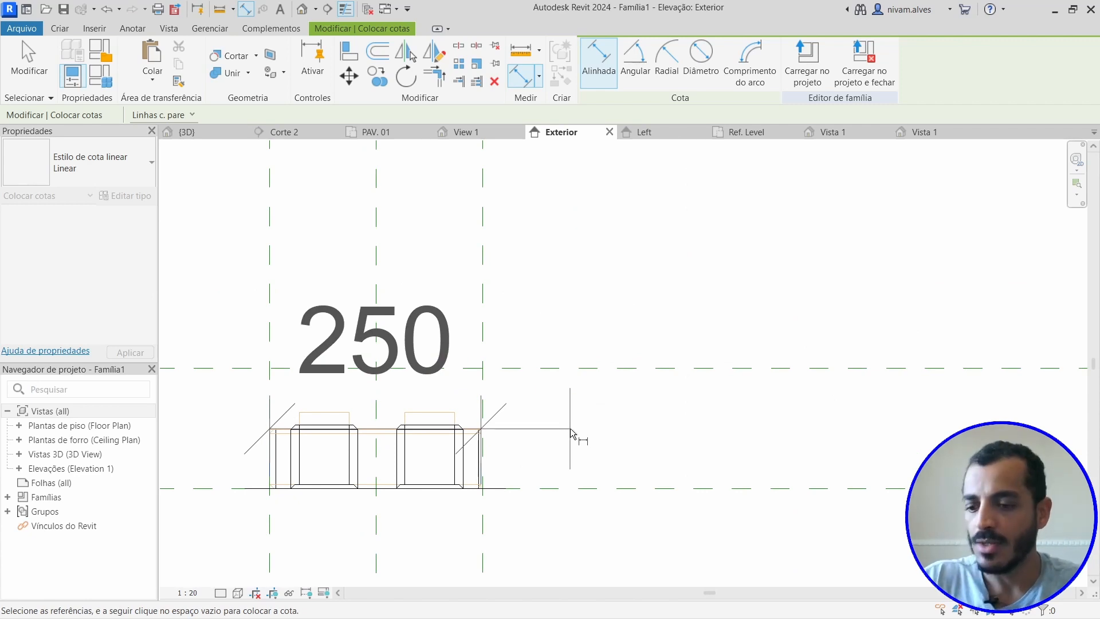
key(Escape)
- Measure the gap between the brick's right side and the adjacent vertical reference plane using an aligned dimension
scroll(766, 431, up, 3)
middle_drag(761, 440, 584, 491)
click(601, 404)
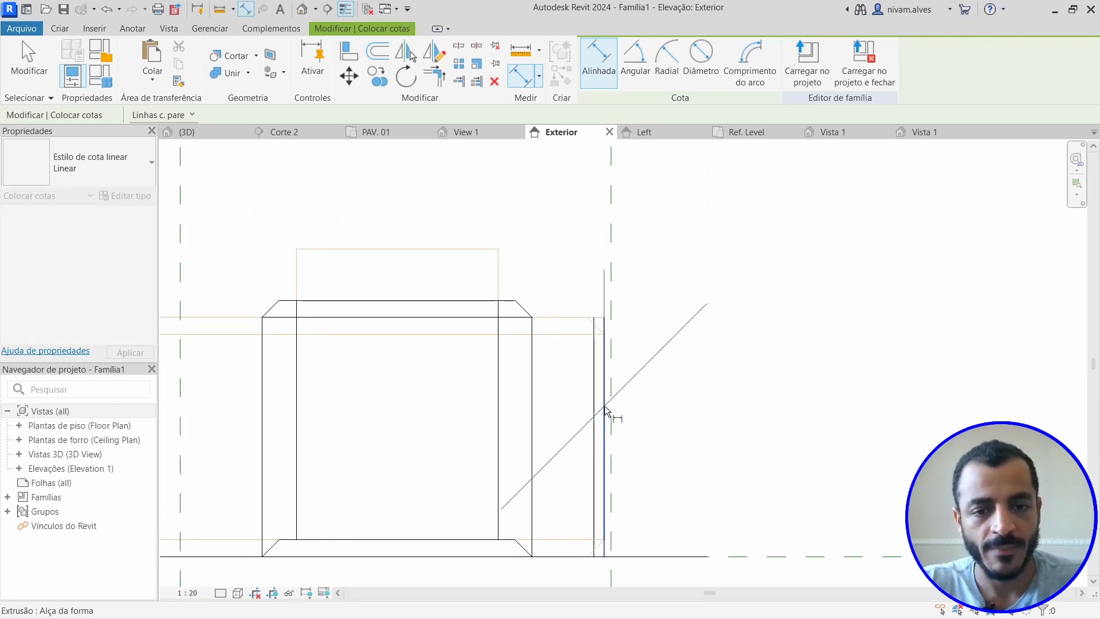
scroll(611, 401, down, 3)
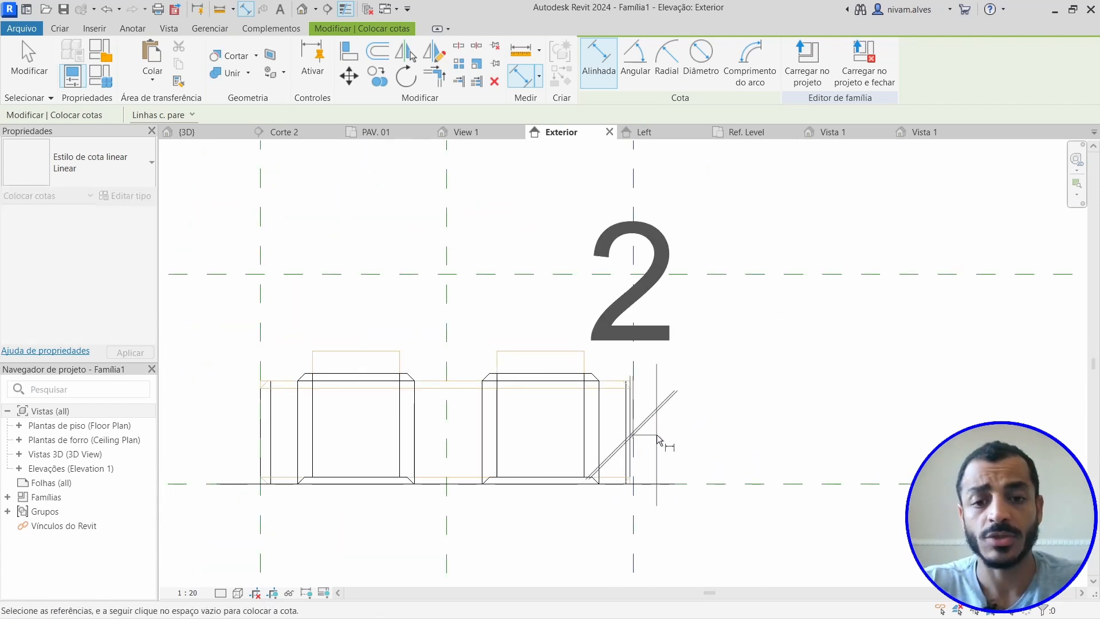
scroll(656, 434, up, 3)
key(Escape)
scroll(713, 448, down, 3)
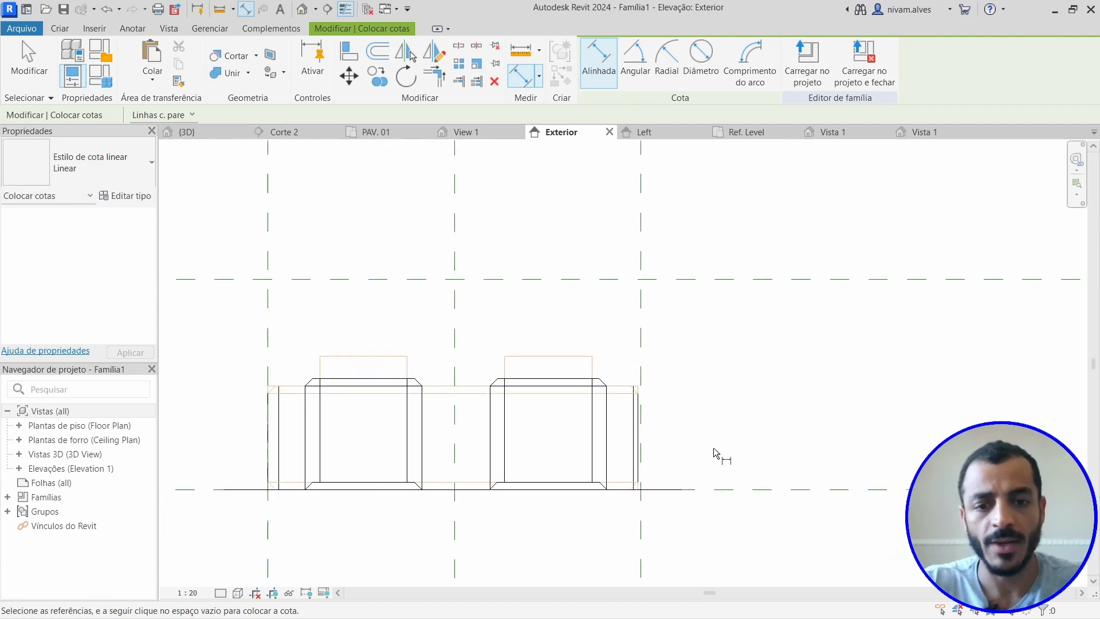
key(Escape)
scroll(731, 448, down, 3)
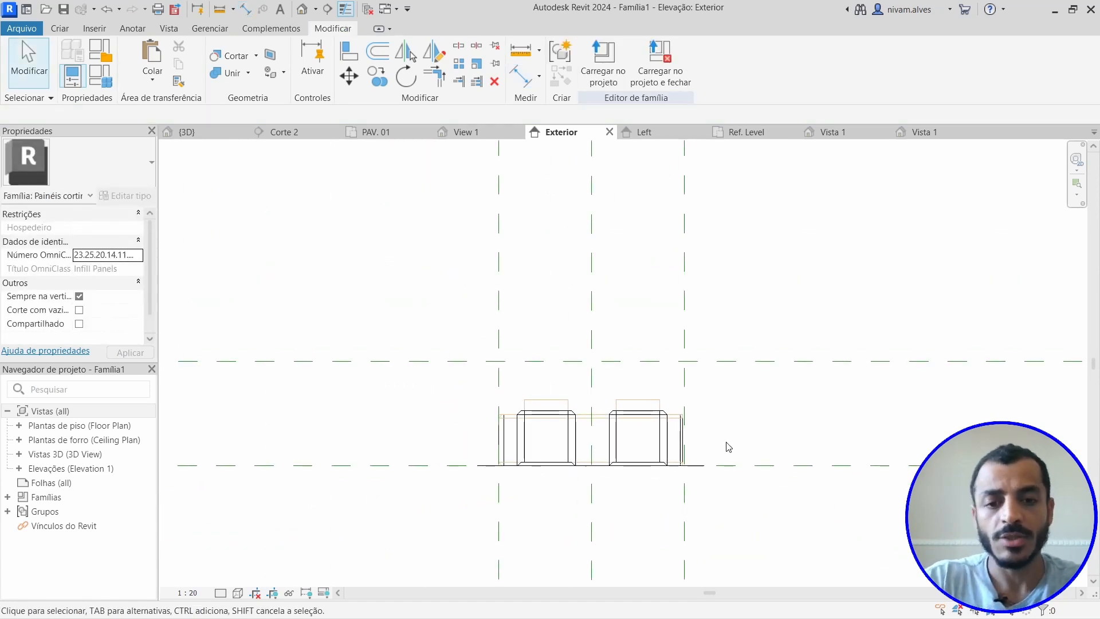
- Paste a copy of the brick, accepting the existing types, and place it above and to the right of the original
scroll(638, 435, up, 6)
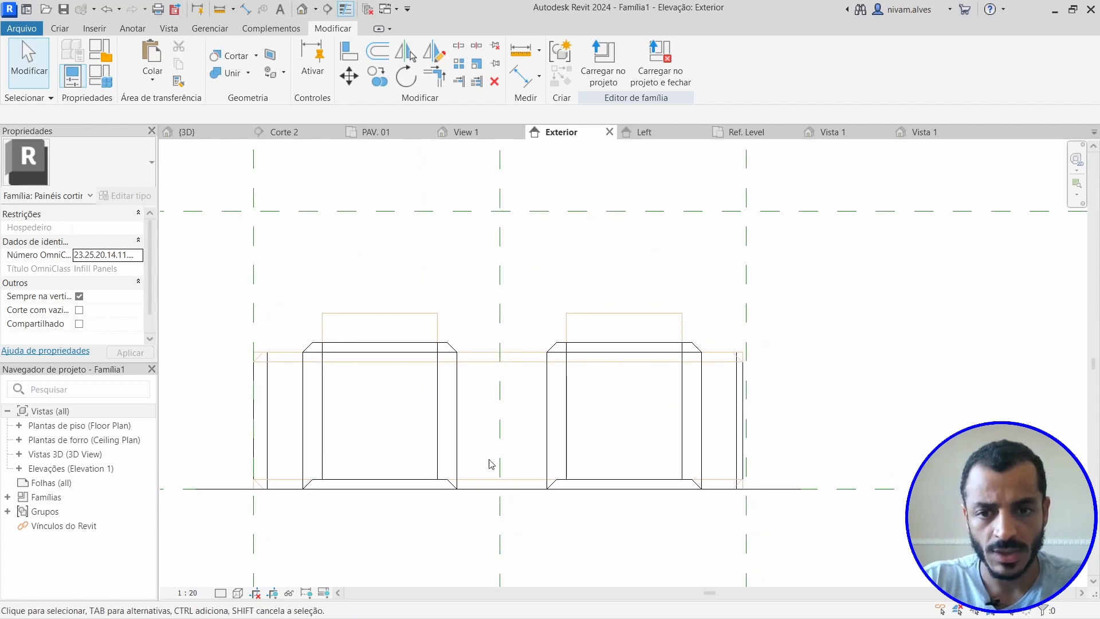
scroll(424, 435, down, 3)
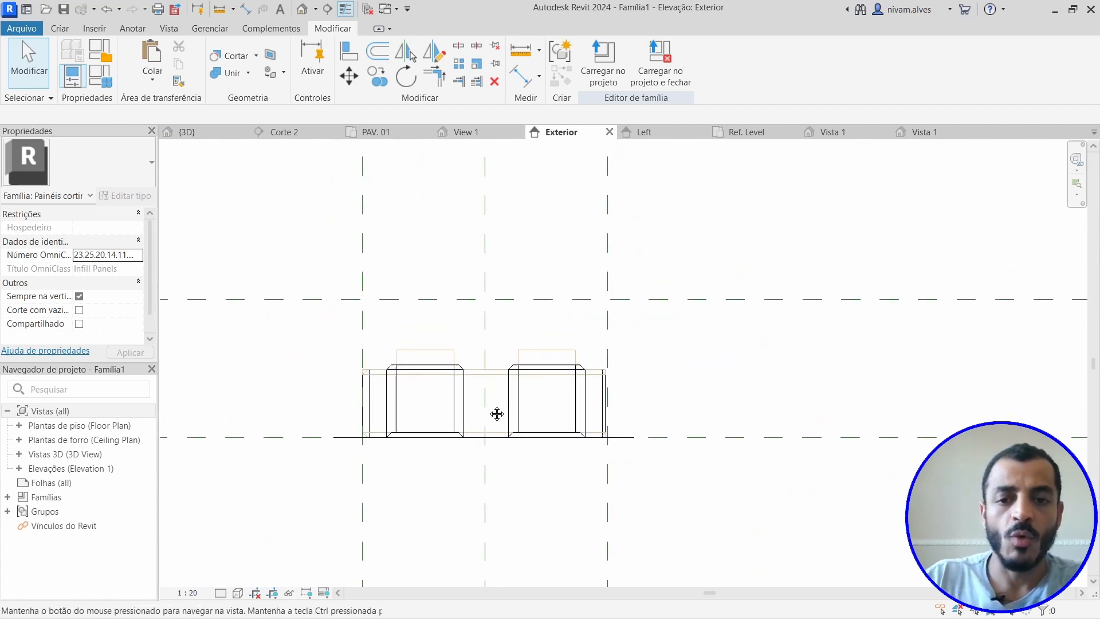
key(ctrl+v)
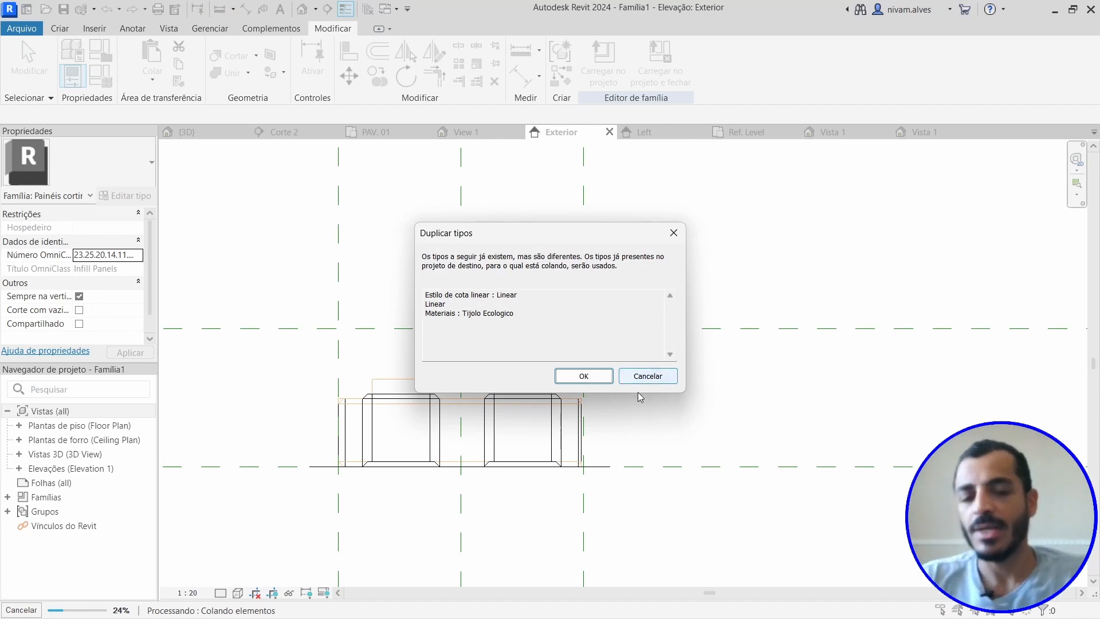
click(584, 375)
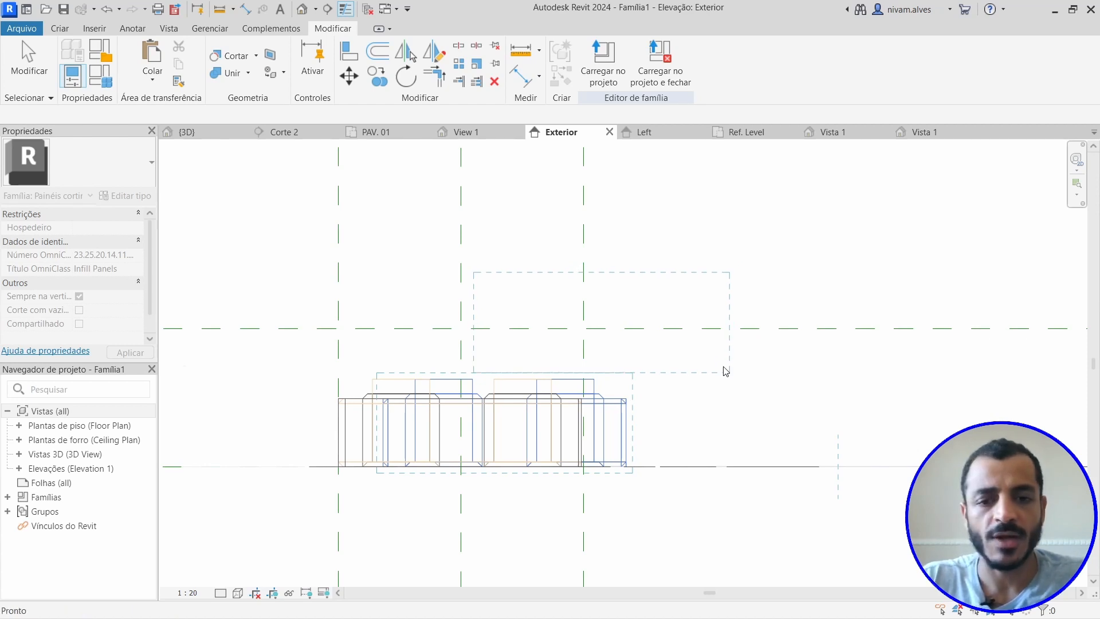
click(725, 368)
key(Escape)
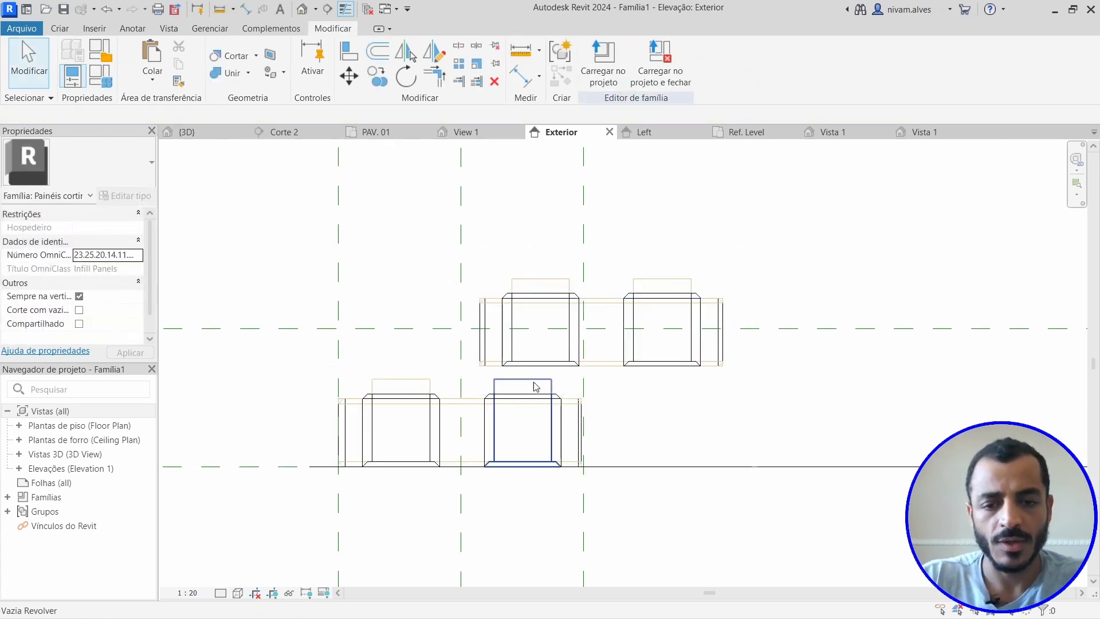
- Add an aligned vertical dimension between the lower brick's top edge and the pasted brick's bottom edge
scroll(584, 382, up, 4)
scroll(608, 388, up, 2)
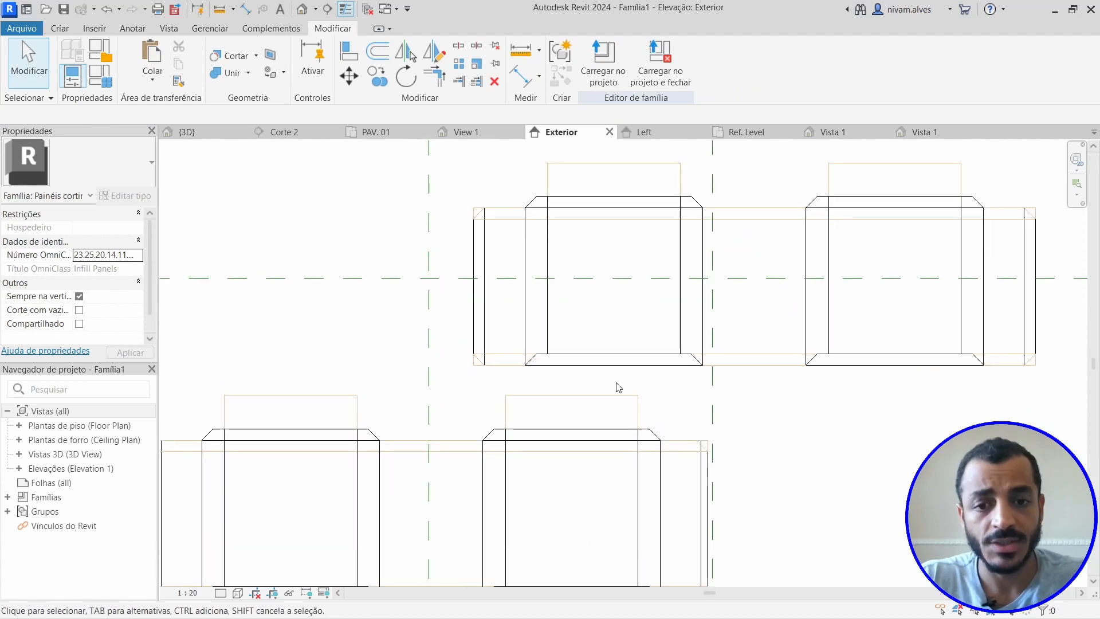
scroll(641, 409, up, 1)
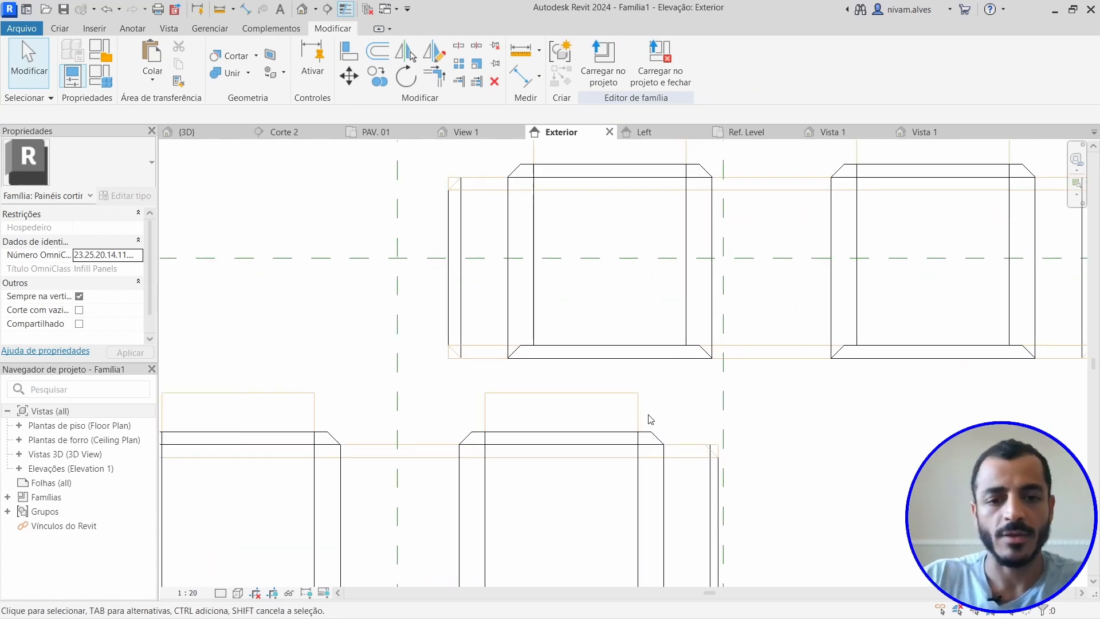
key(d)
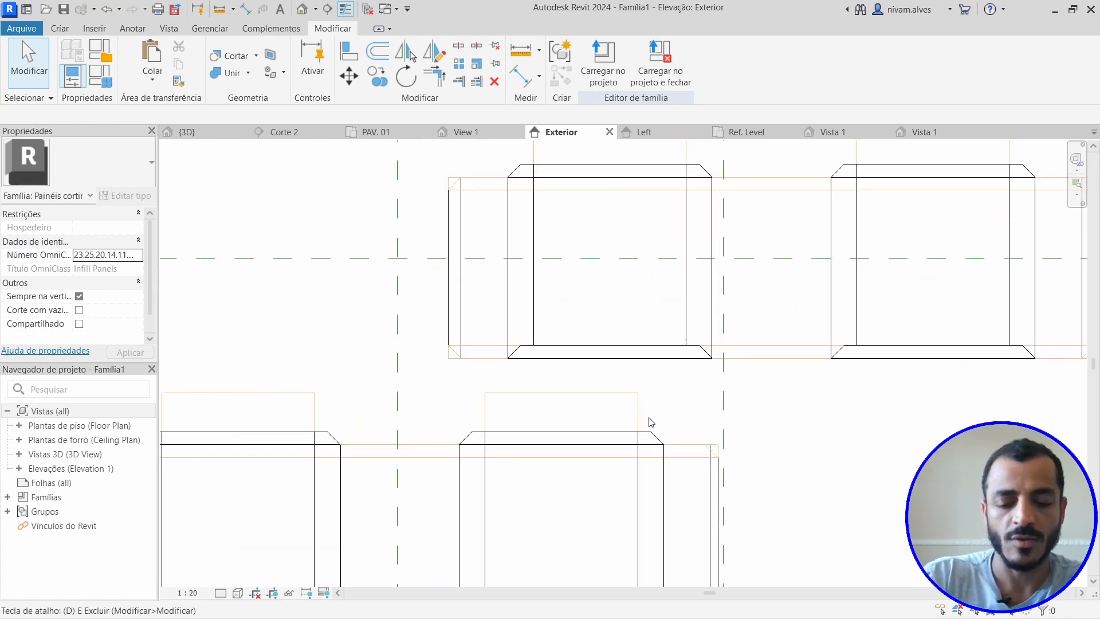
key(i)
click(685, 444)
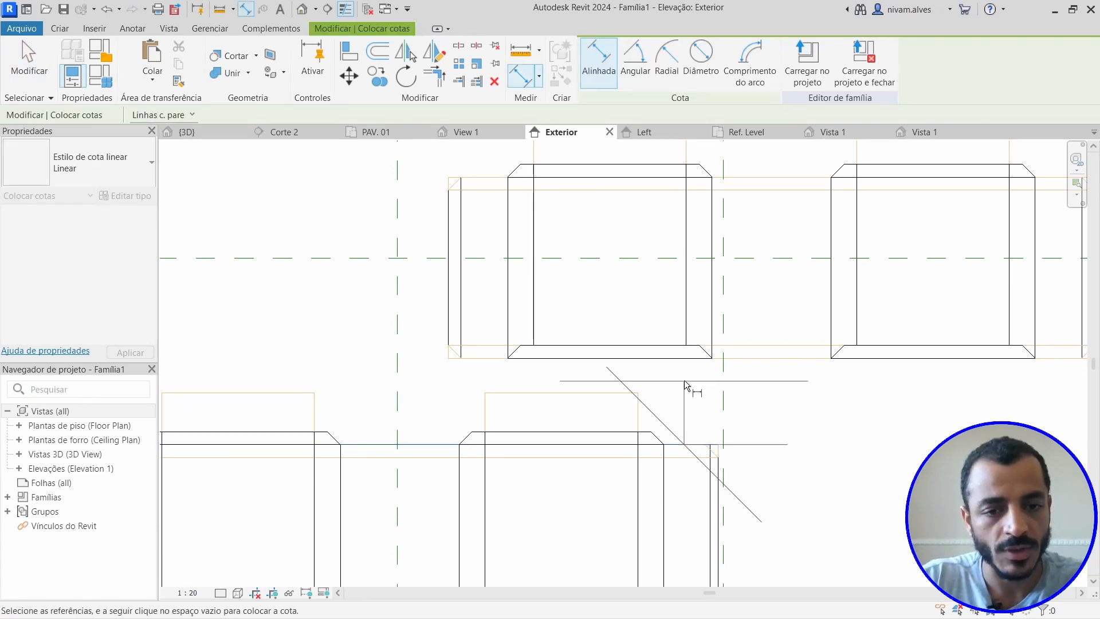
click(686, 360)
scroll(899, 402, down, 4)
middle_drag(899, 404, 610, 413)
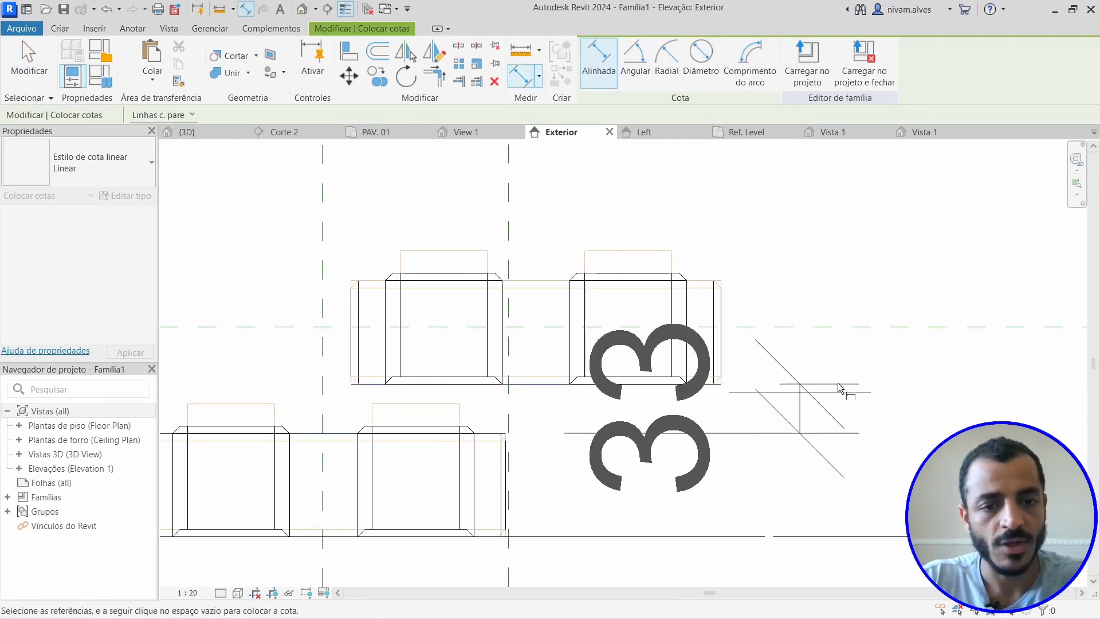
click(896, 189)
key(Escape)
key(Escape)
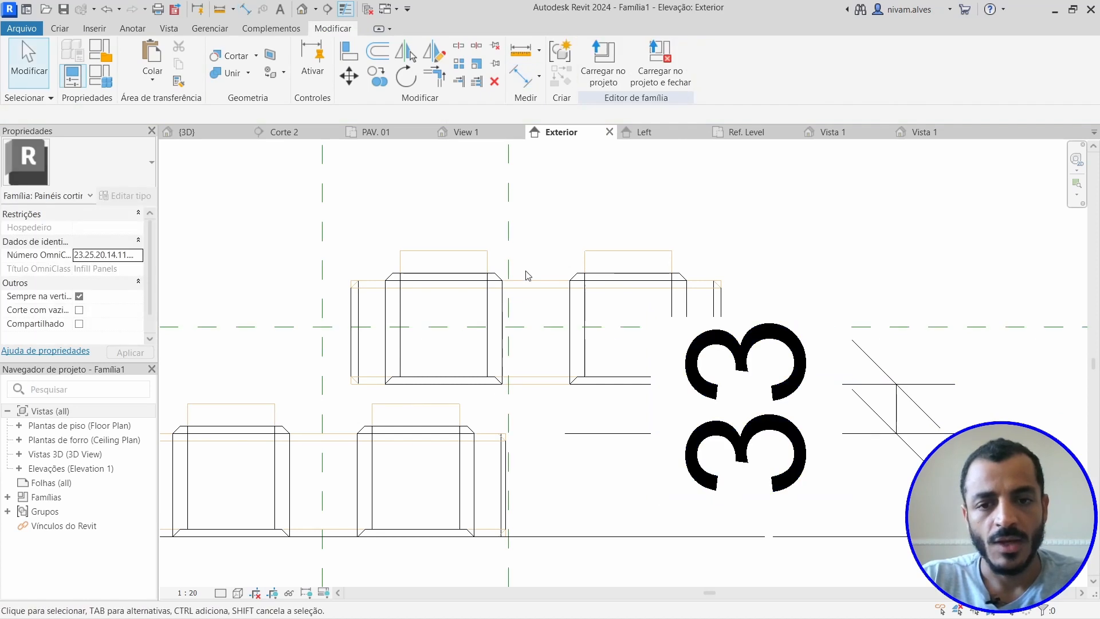
- Try to set the vertical spacing dimension between the bricks to 1 with only the upper brick's void sweep selected
click(374, 287)
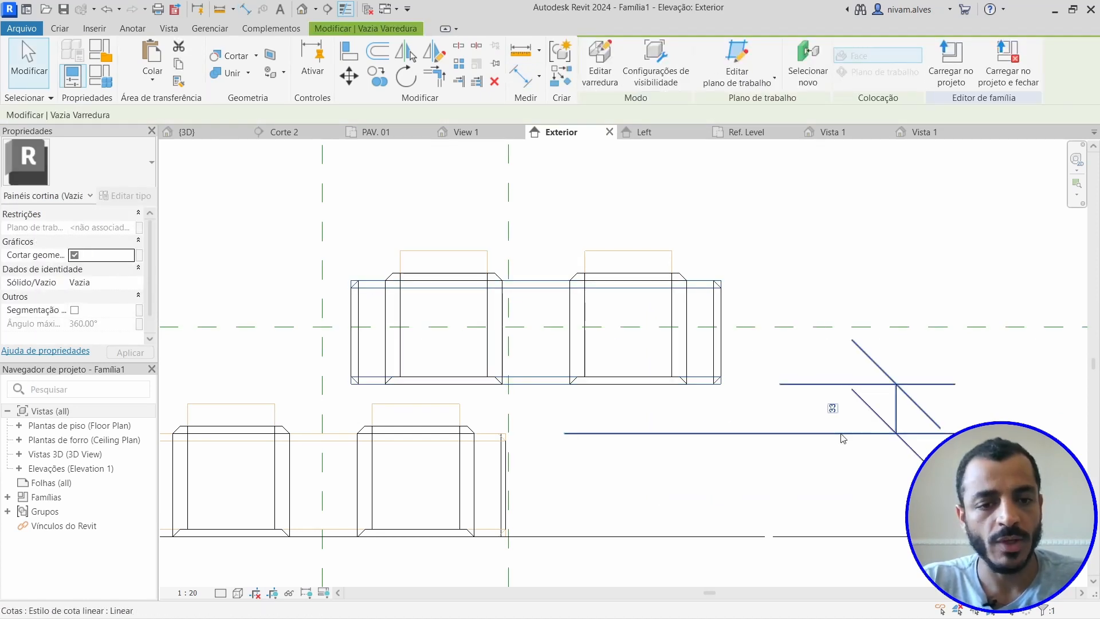
click(832, 409)
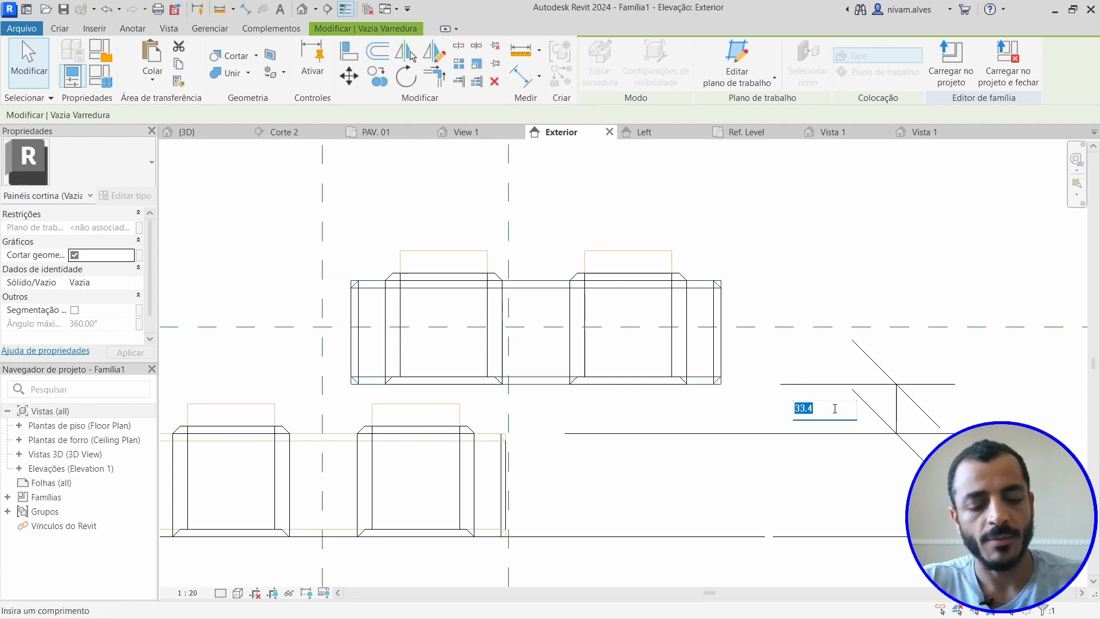
text(1)
key(Return)
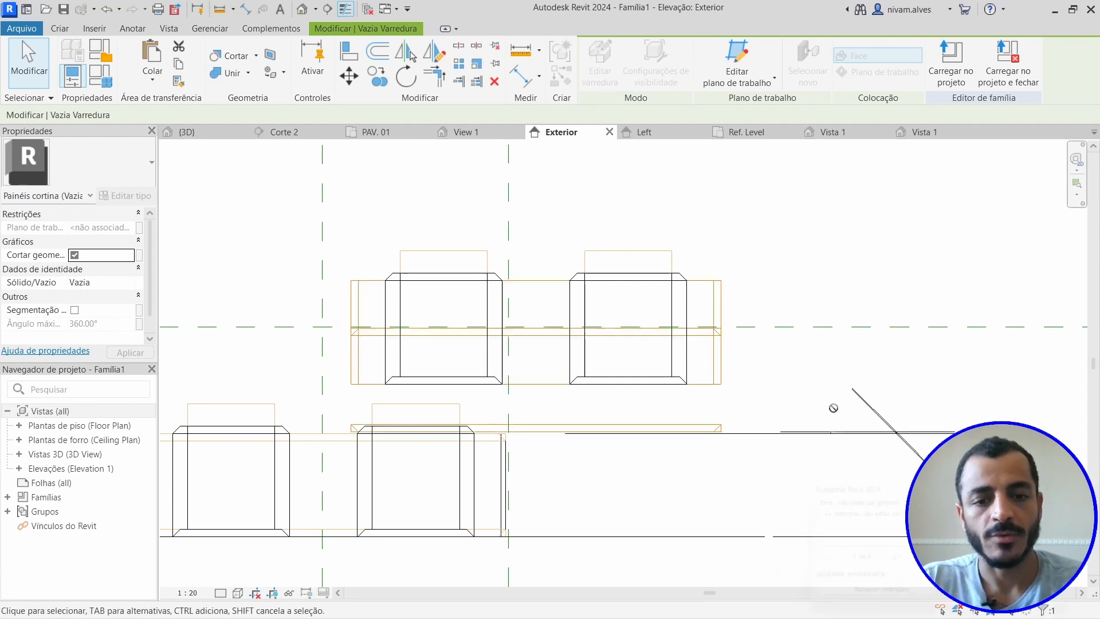
click(902, 603)
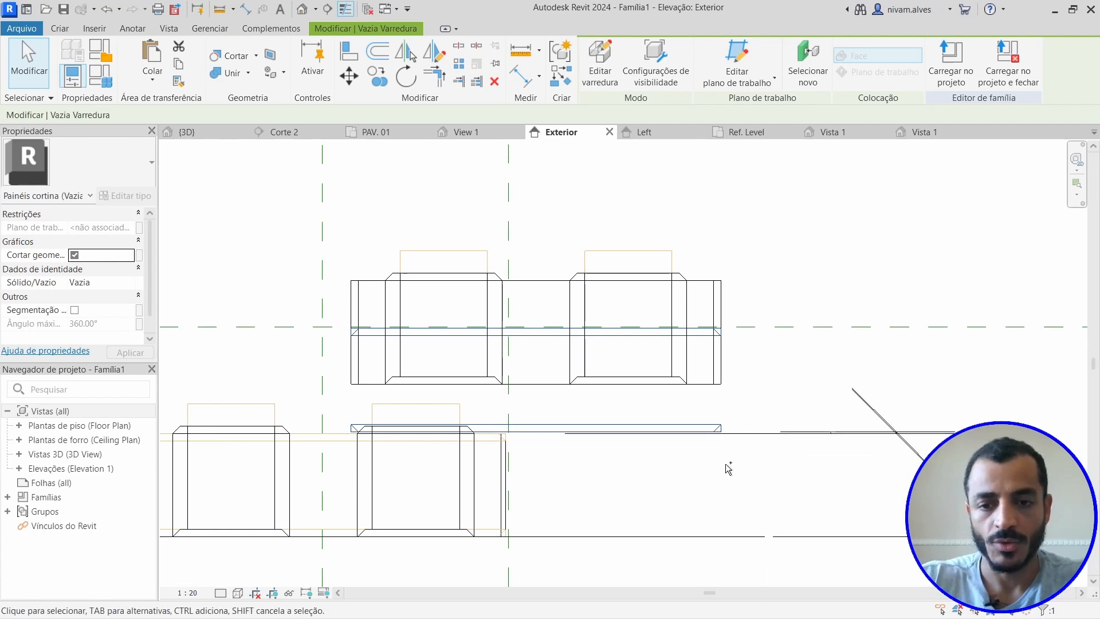
key(Escape)
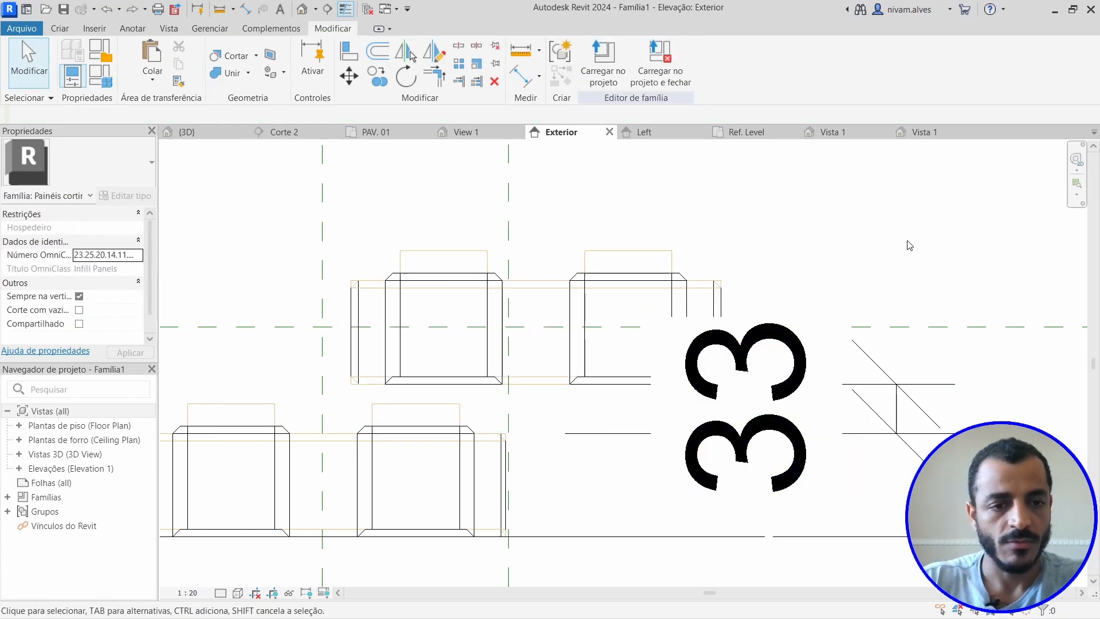
scroll(891, 273, down, 2)
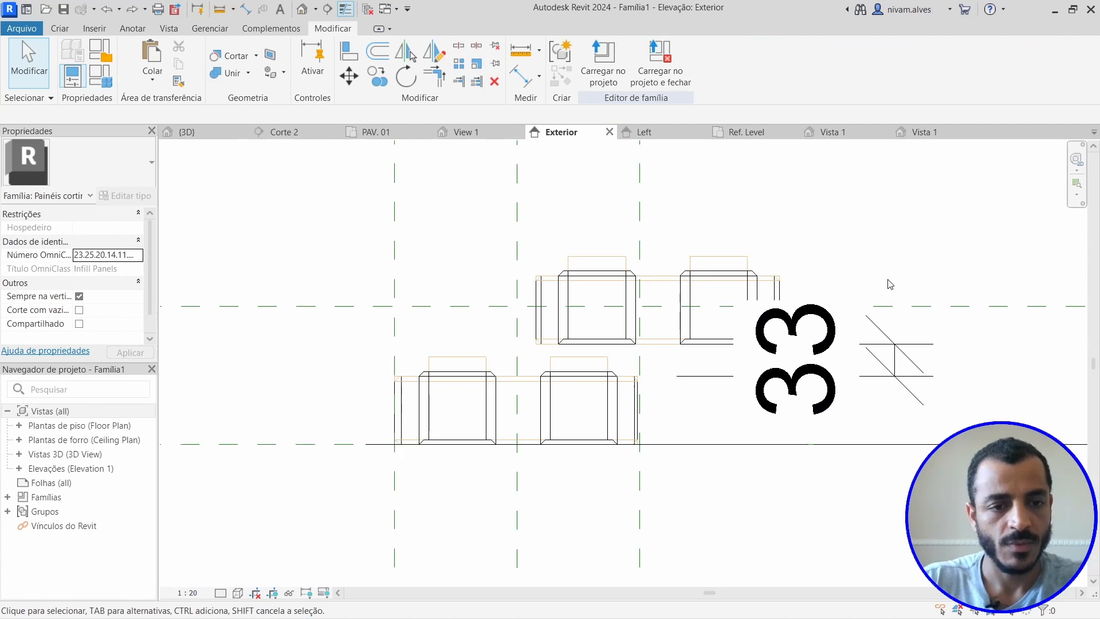
scroll(542, 248, up, 2)
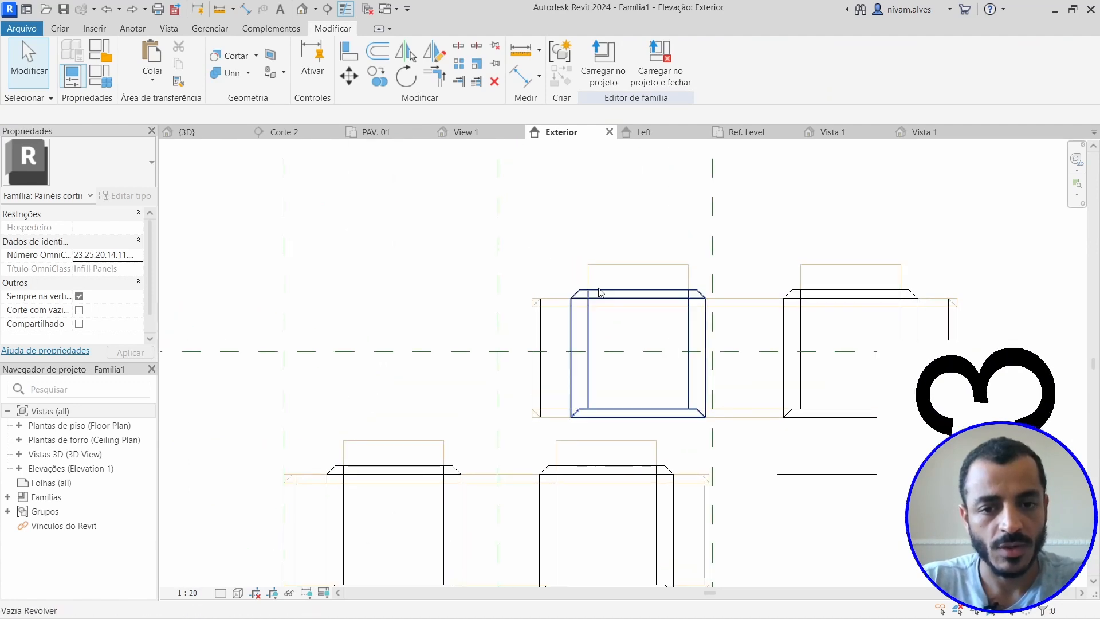
drag(516, 238, 989, 429)
scroll(866, 368, down, 2)
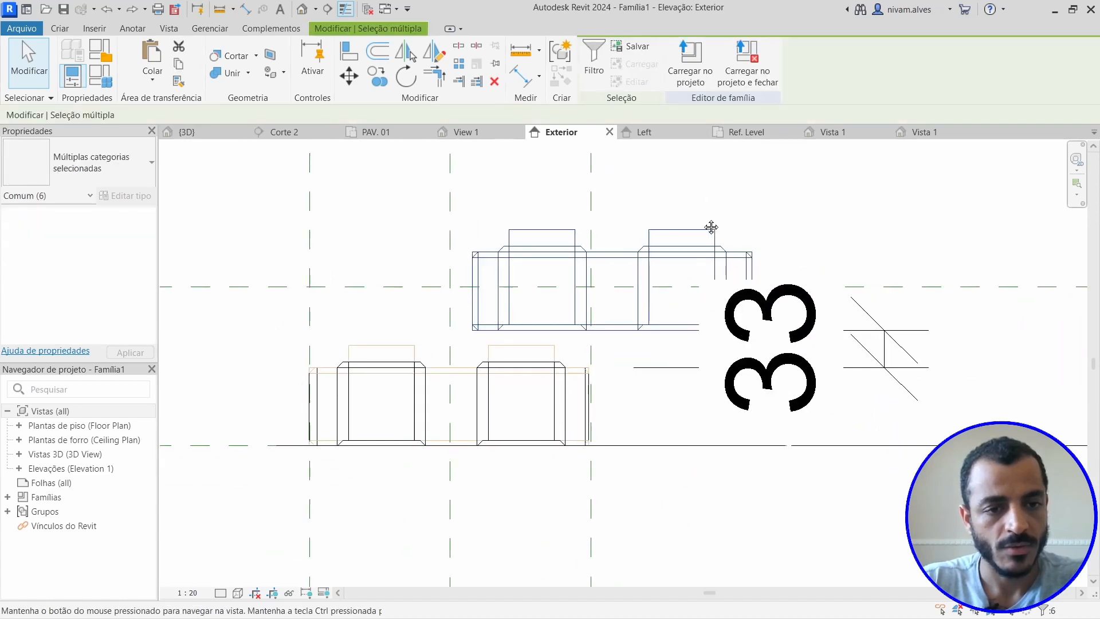
key(Escape)
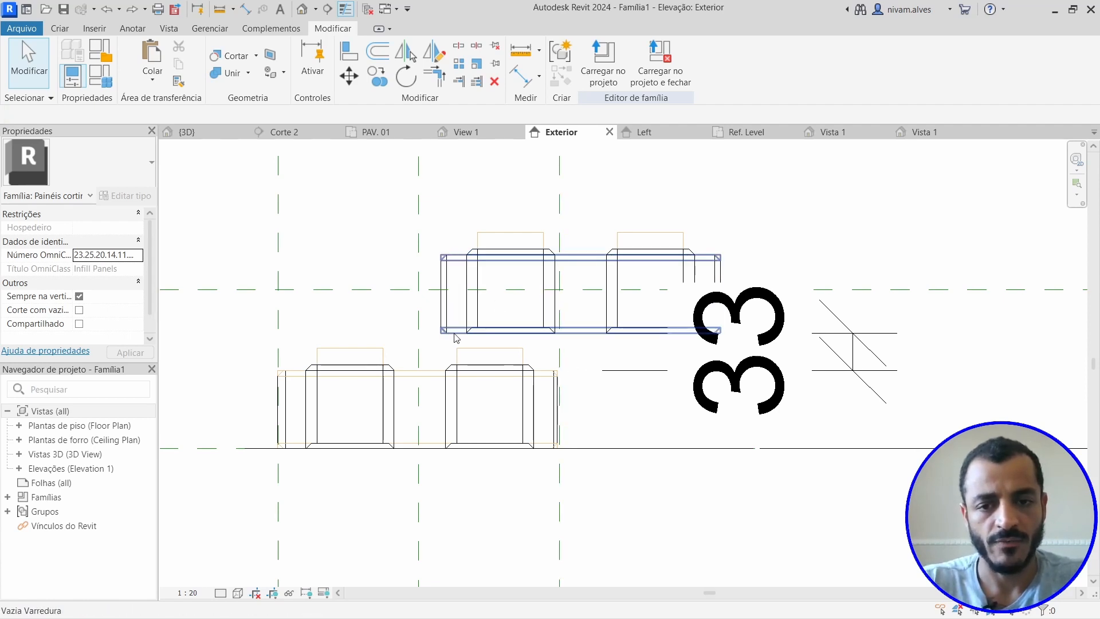
click(442, 309)
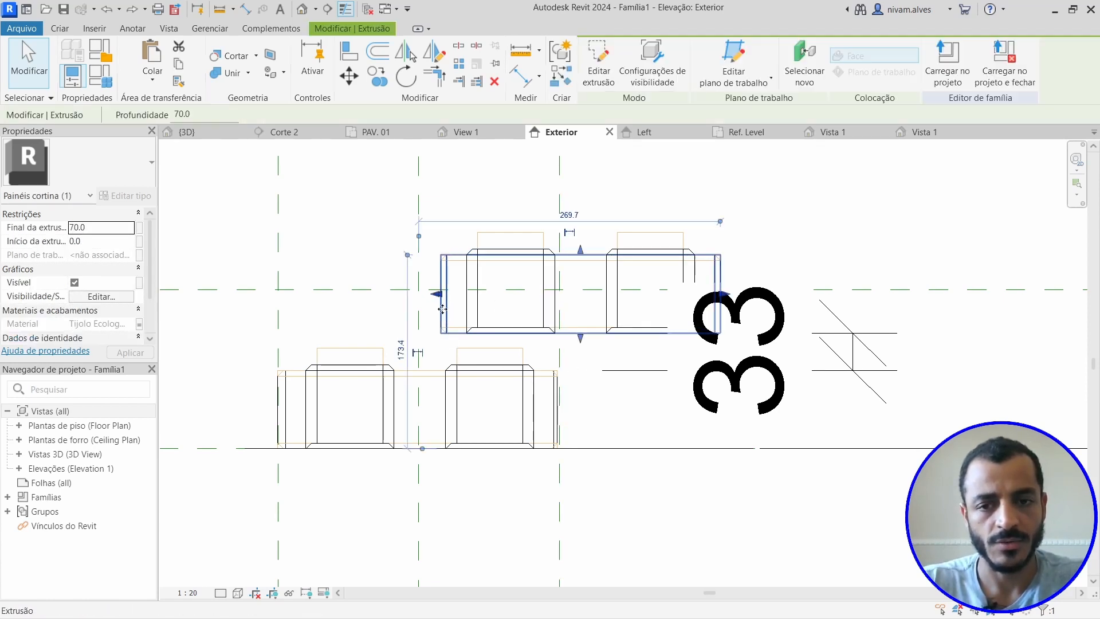
click(870, 417)
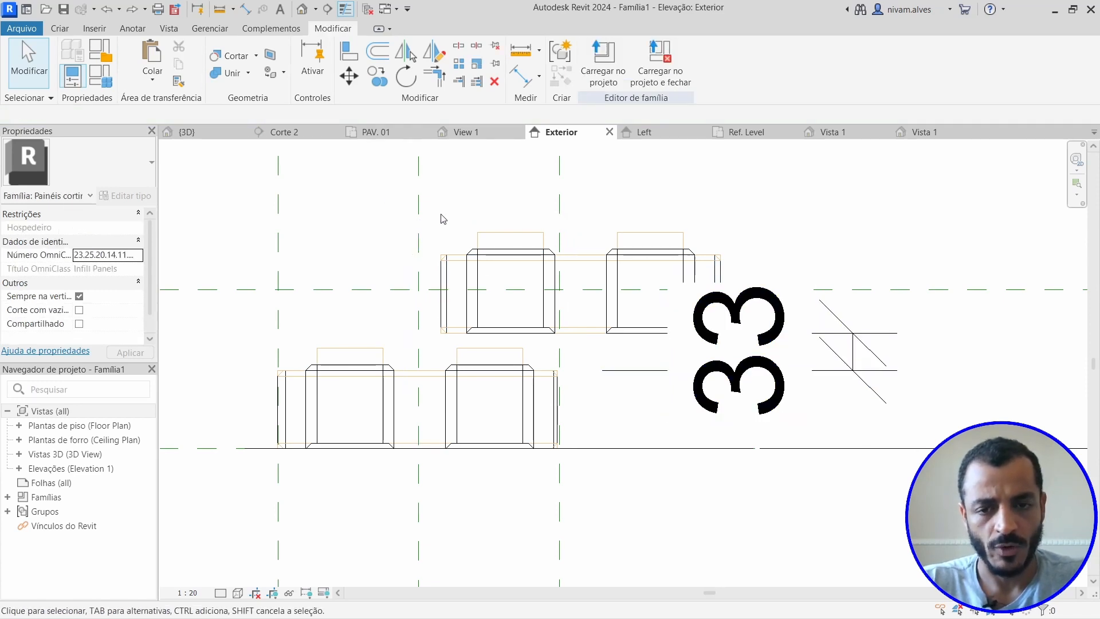
- Nudge the whole upper brick down until its dimensioned gap to the lower brick is 1, deleting the perpendicular dimensions flagged as invalid
drag(442, 218, 757, 344)
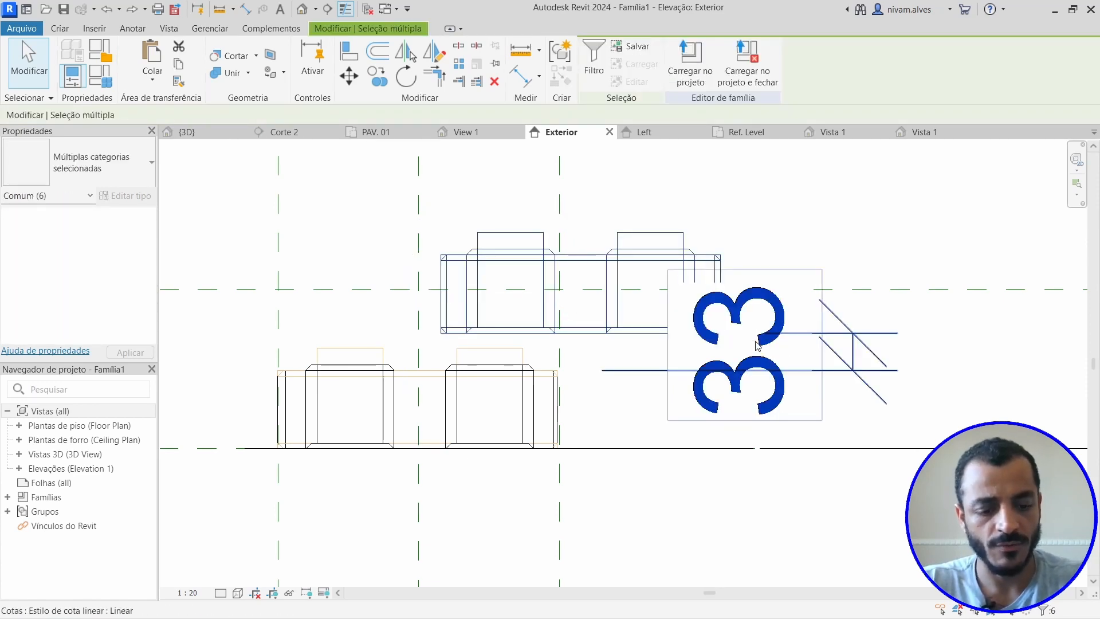
key(Down)
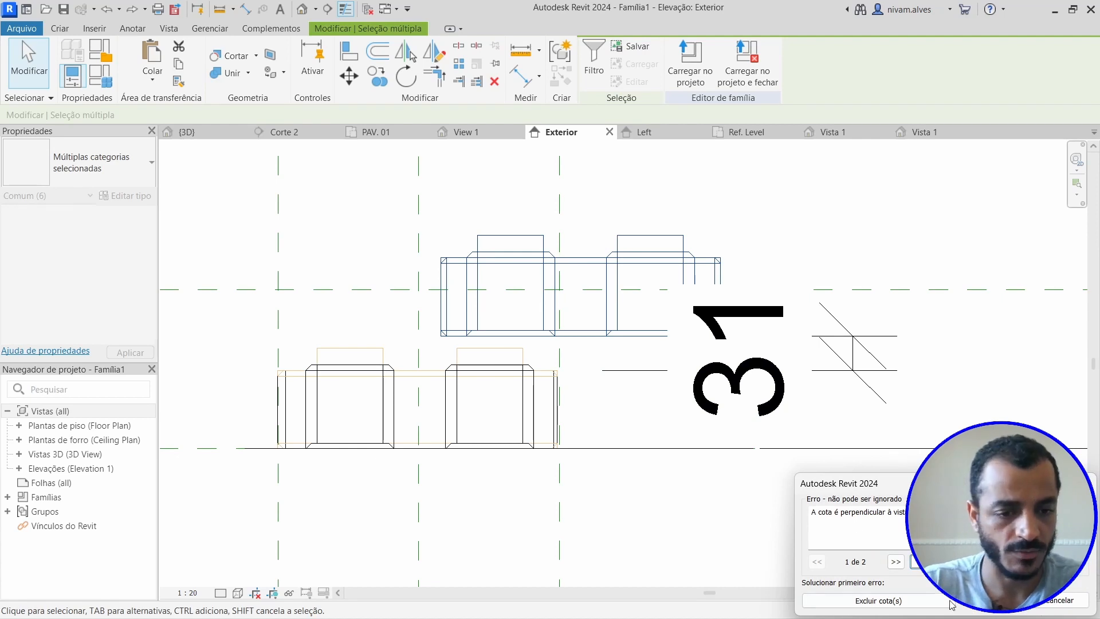
click(903, 599)
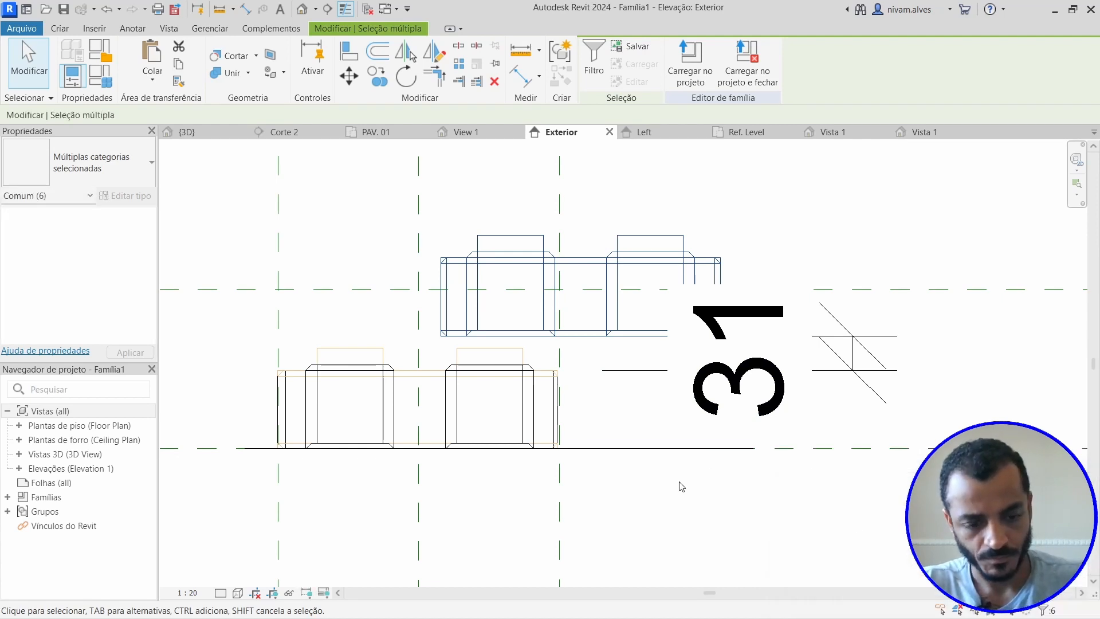
key(Down)
key(Down)
key(Down)
key(Down)
key(Down)
key(Down)
key(Down)
key(Down)
key(Down)
key(Down)
key(Down)
key(Down)
key(Down)
key(Down)
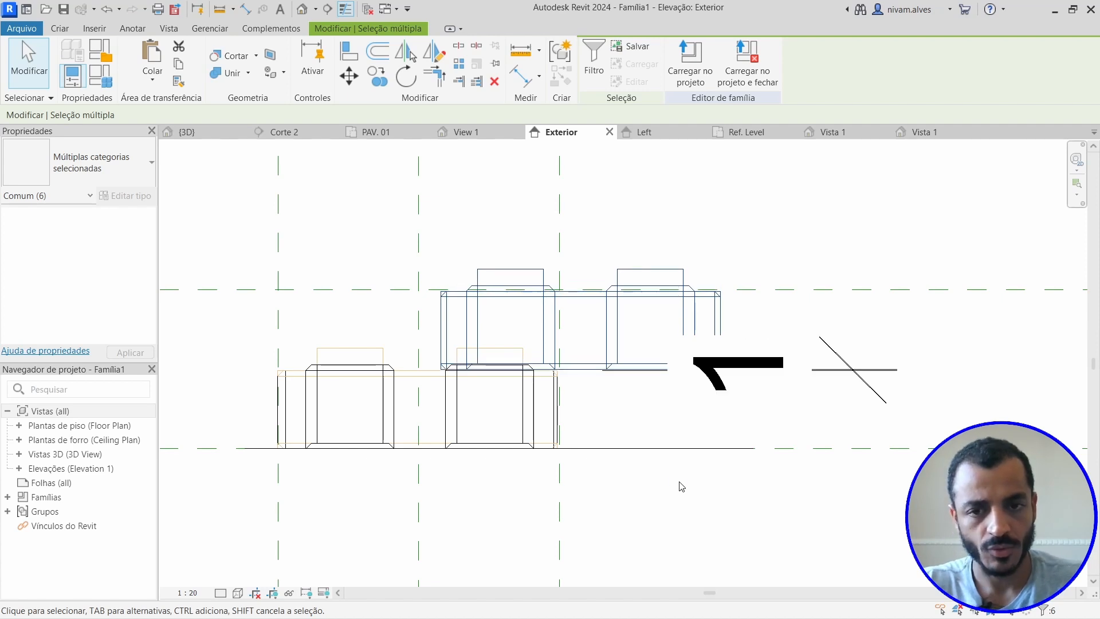
- Delete the vertical spacing dimension between the two bricks
click(682, 486)
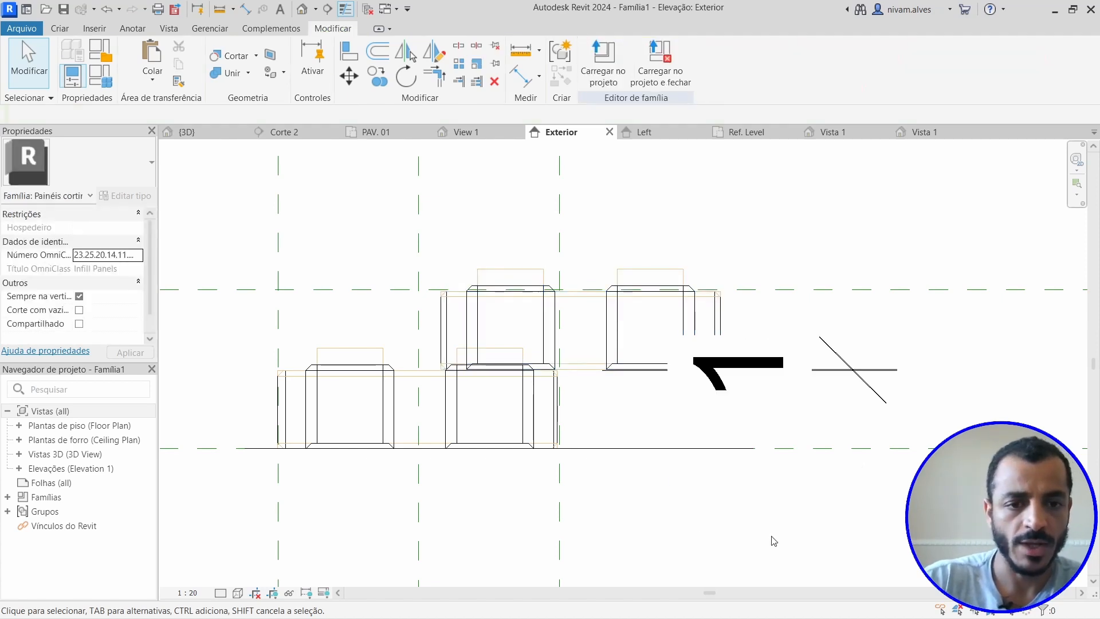
click(861, 364)
key(Delete)
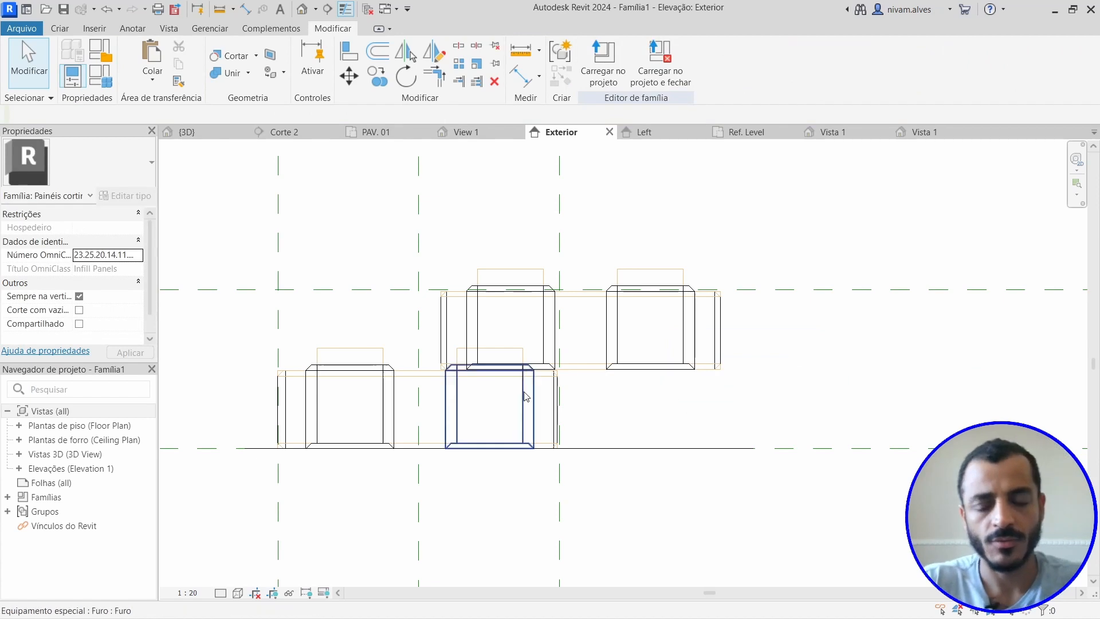
- Try to align the left edge of the upper brick's void sweep with the Center (Left/Right) reference plane
scroll(490, 378, up, 5)
scroll(658, 376, down, 4)
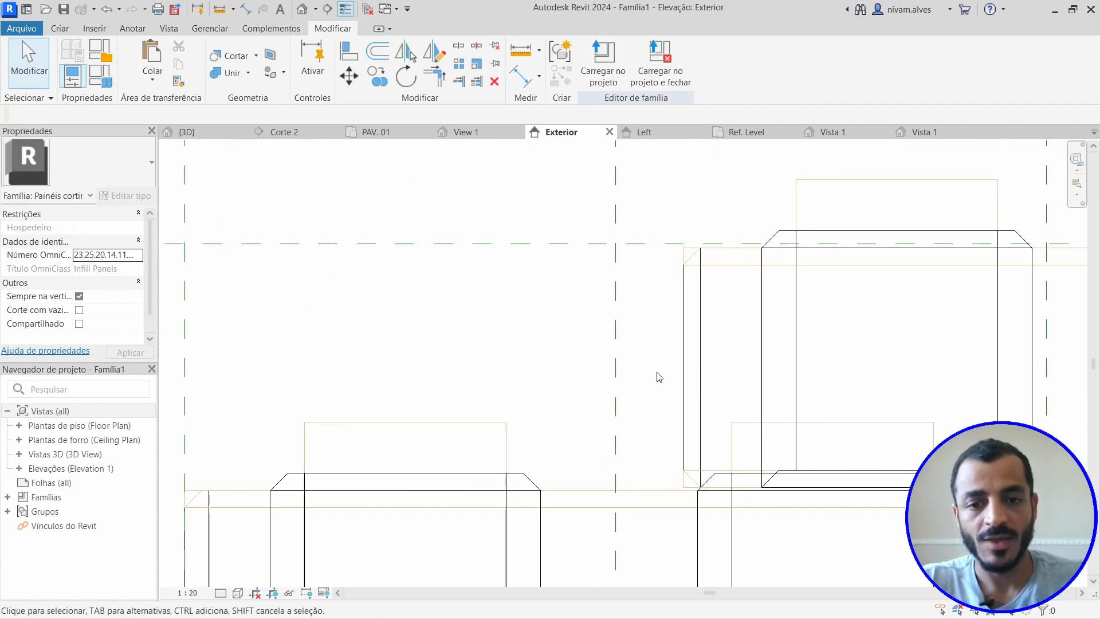
scroll(547, 337, down, 2)
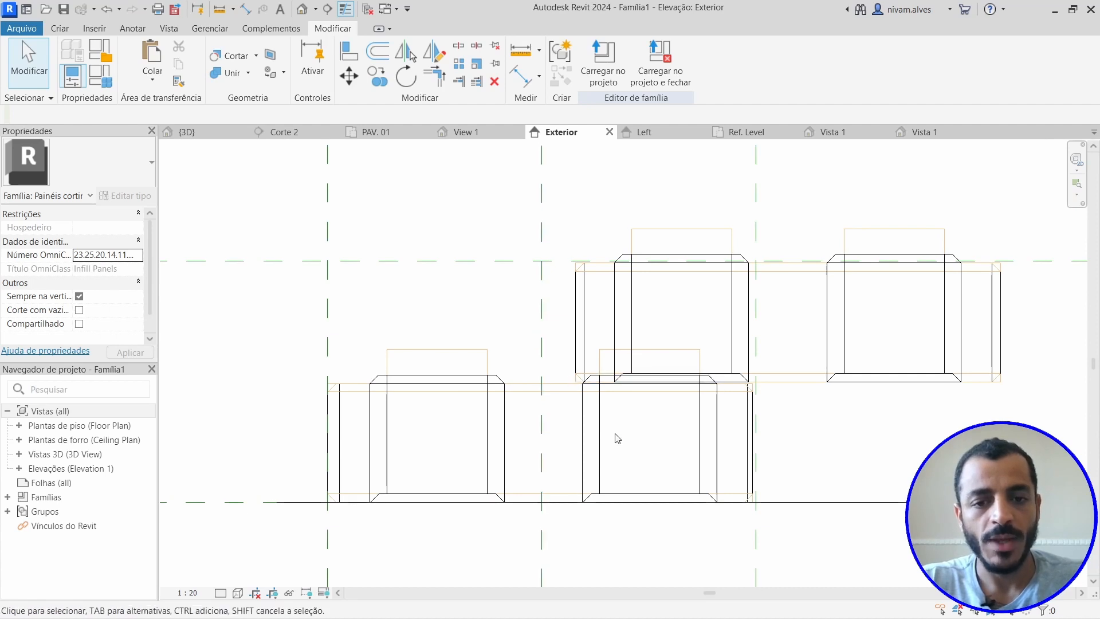
key(a)
key(l)
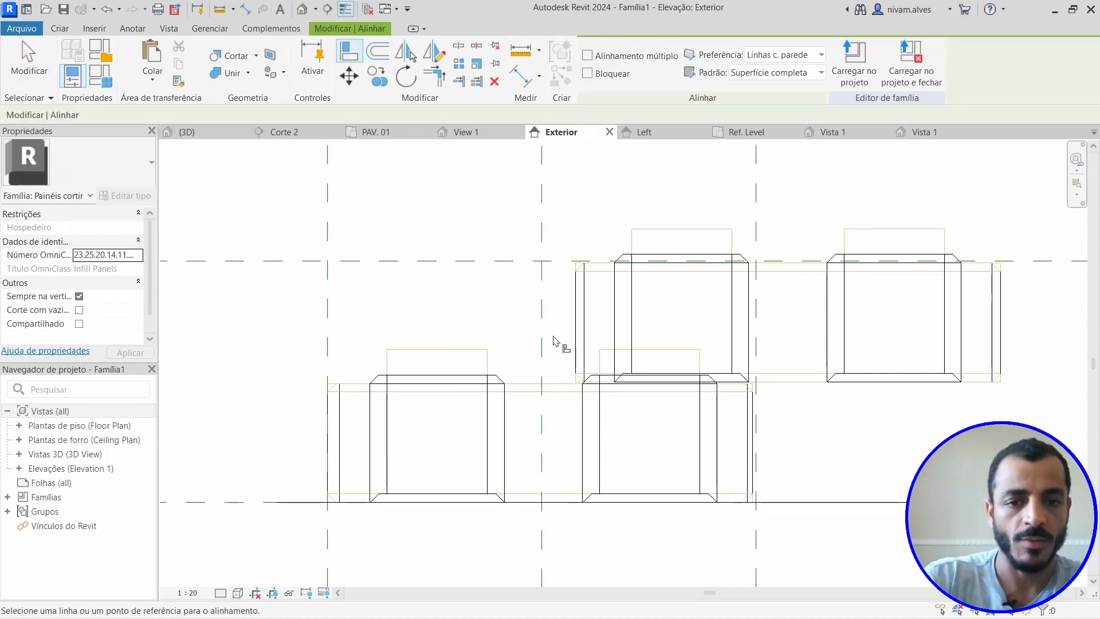
click(576, 338)
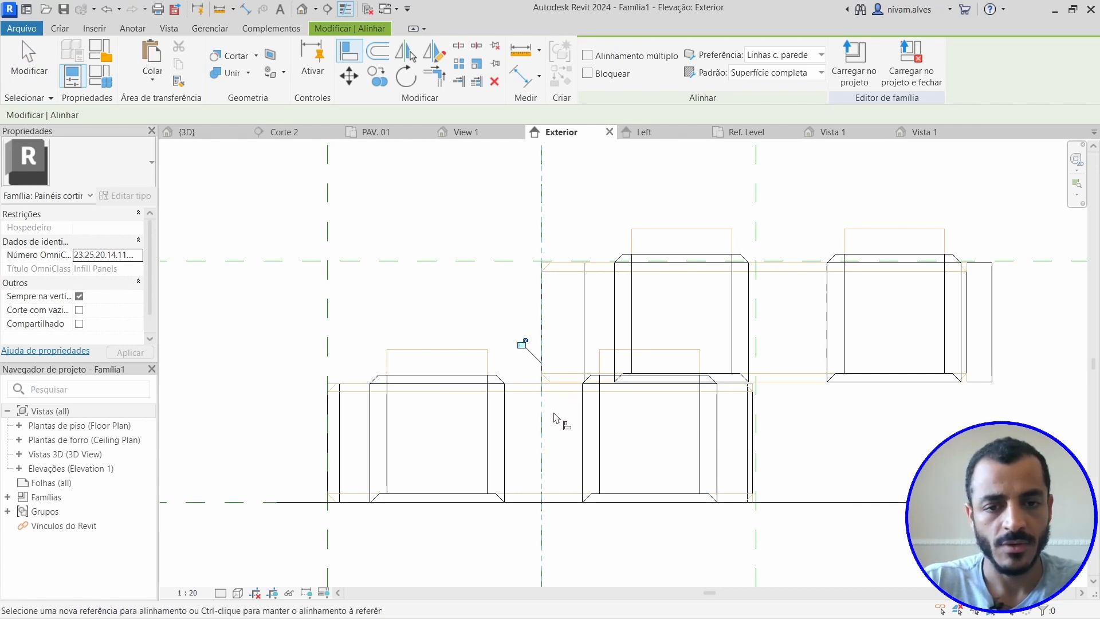
key(ctrl+z)
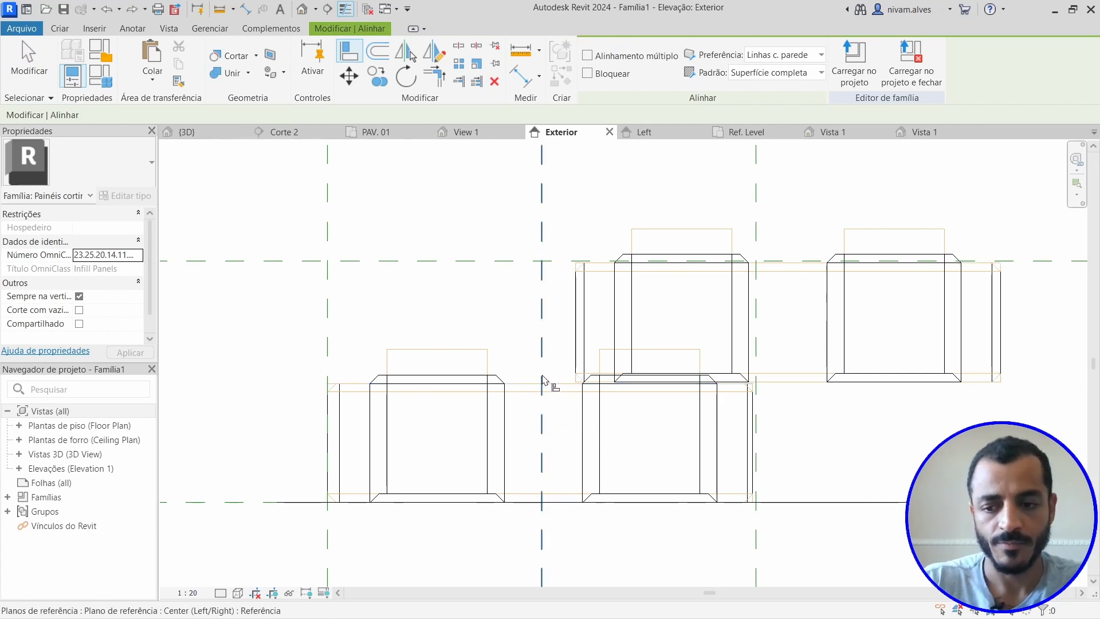
key(Escape)
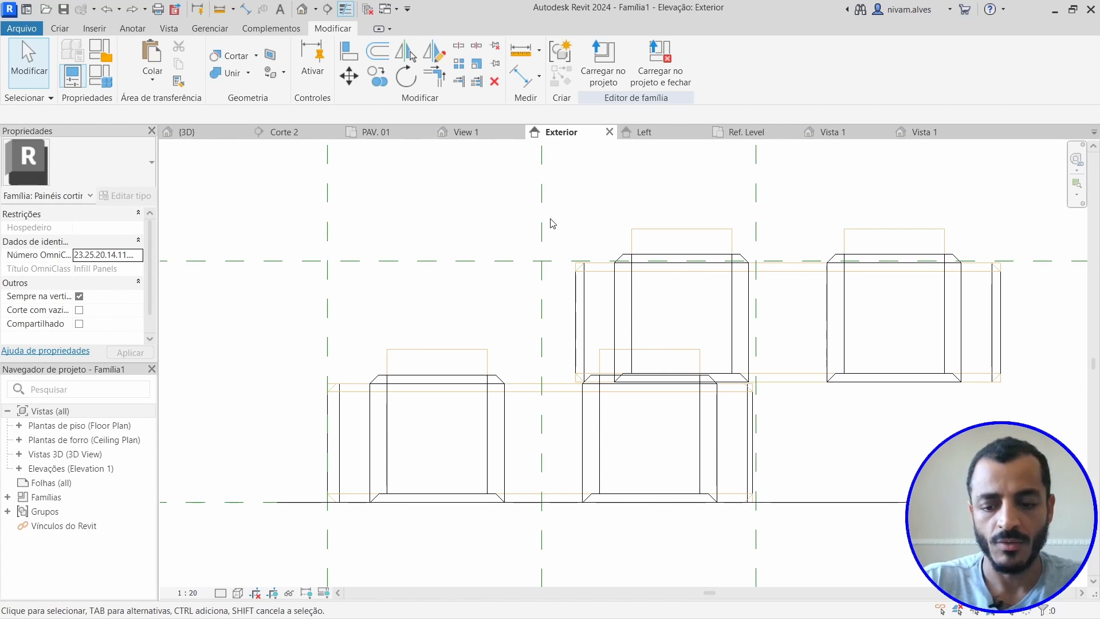
- Add an aligned horizontal dimension between the Center (Left/Right) reference plane and the upper brick's left edge
key(d)
key(i)
click(539, 302)
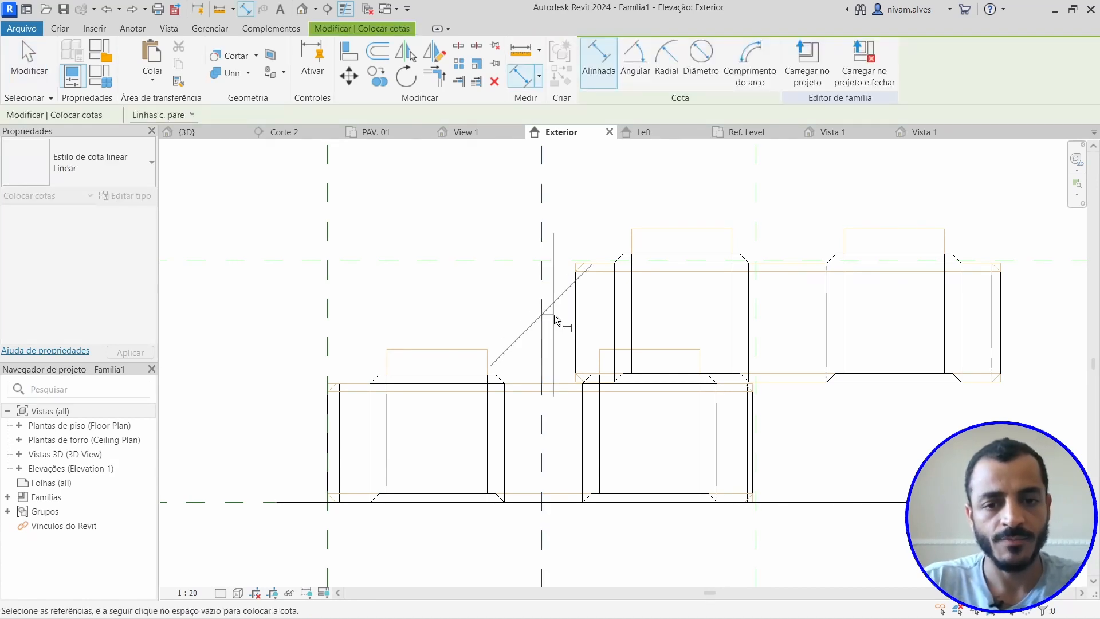
click(576, 319)
scroll(519, 375, down, 3)
click(572, 253)
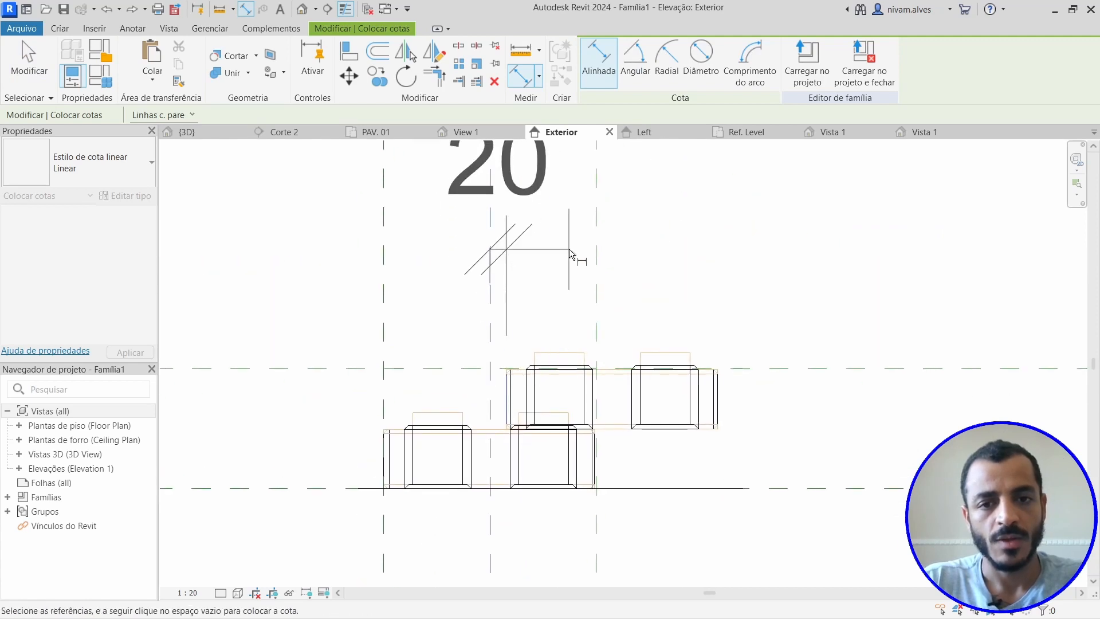
key(Escape)
key(Escape)
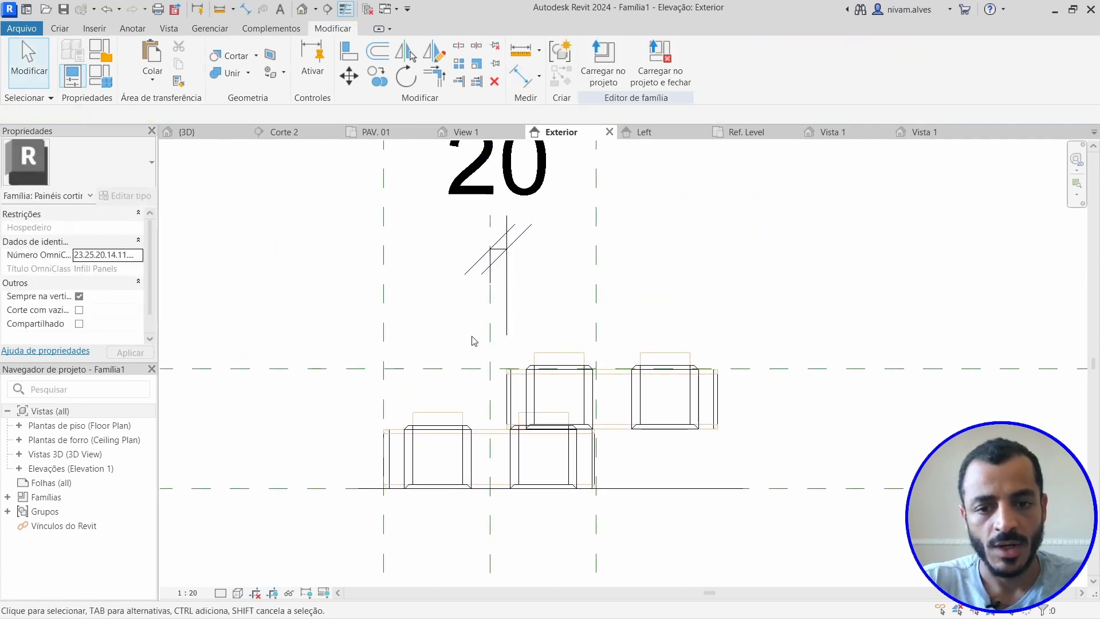
- Nudge the whole upper brick sideways until its dimensioned offset from the Center (Left/Right) reference plane is 0
drag(471, 335, 769, 438)
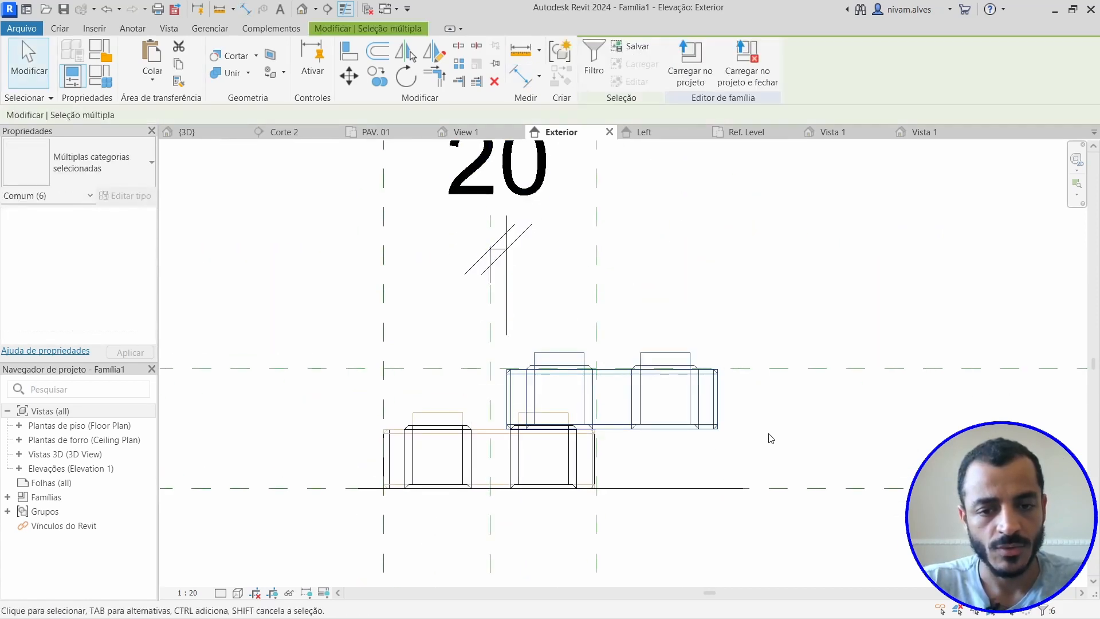
scroll(587, 461, up, 3)
middle_drag(656, 329, 659, 476)
scroll(670, 388, down, 1)
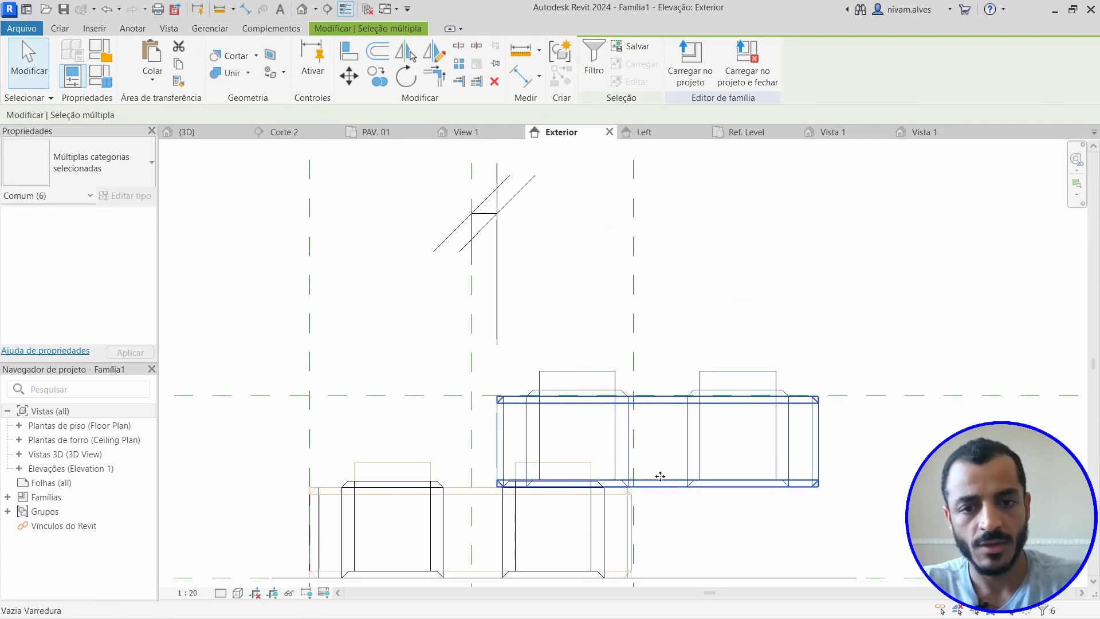
key(Left)
key(Left)
key(Left)
key(Left)
key(Left)
key(Left)
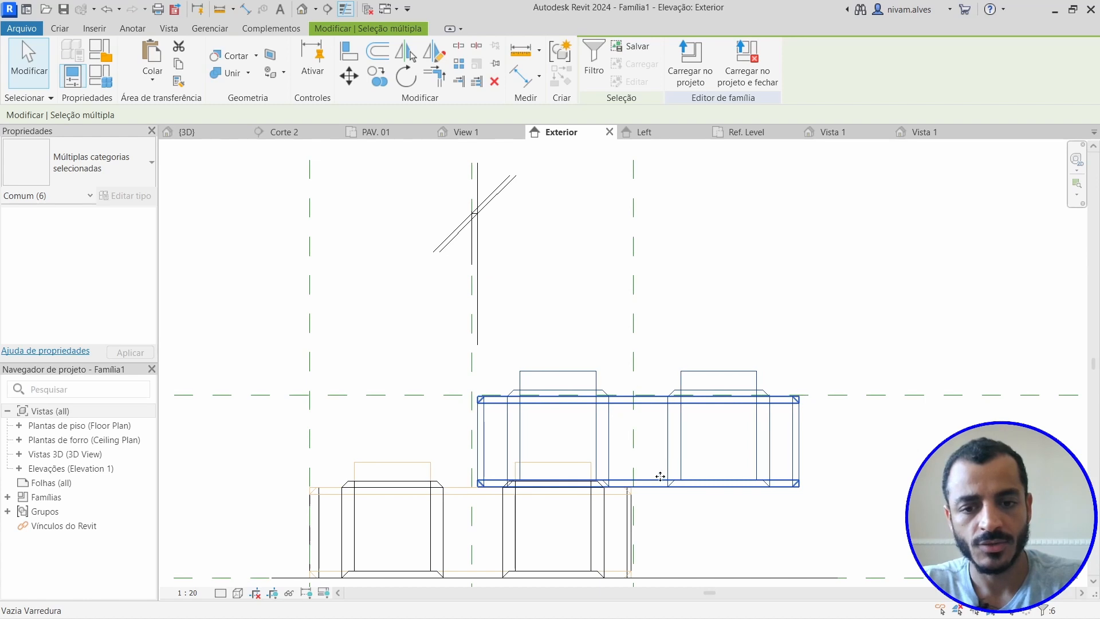
scroll(638, 462, down, 3)
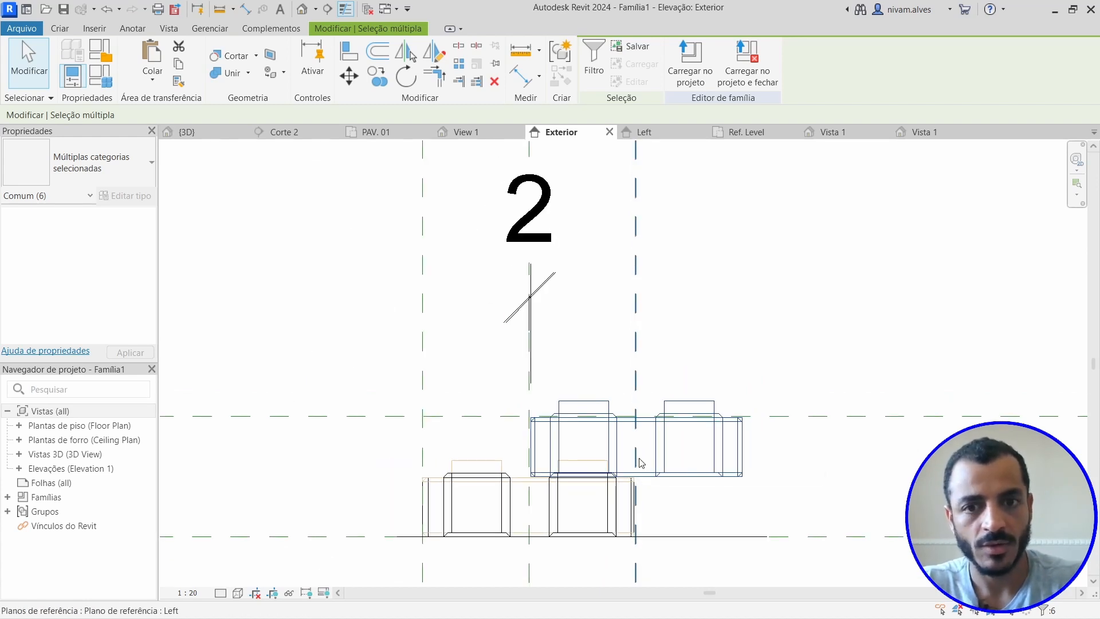
key(Left)
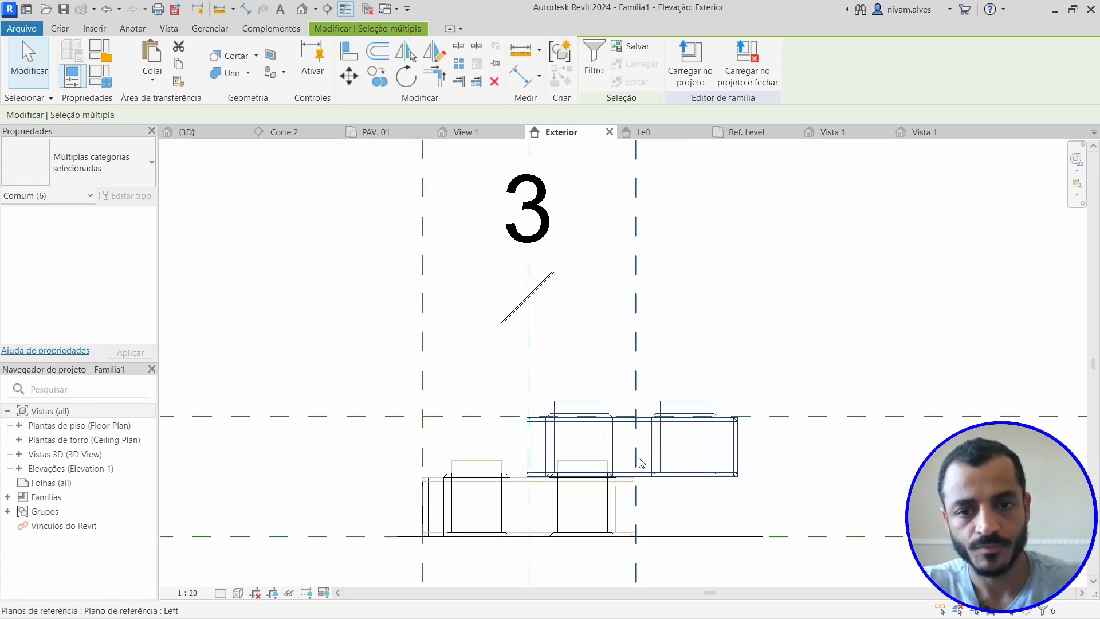
scroll(622, 376, up, 2)
key(Right)
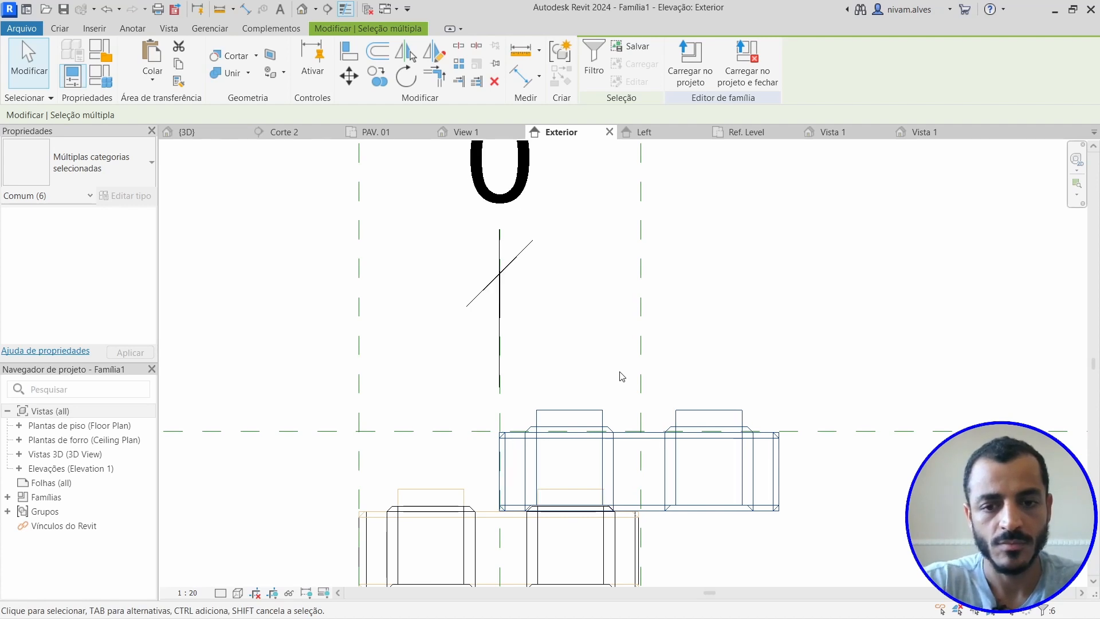
- Delete the horizontal dimension between the centre reference plane and the upper brick
click(563, 308)
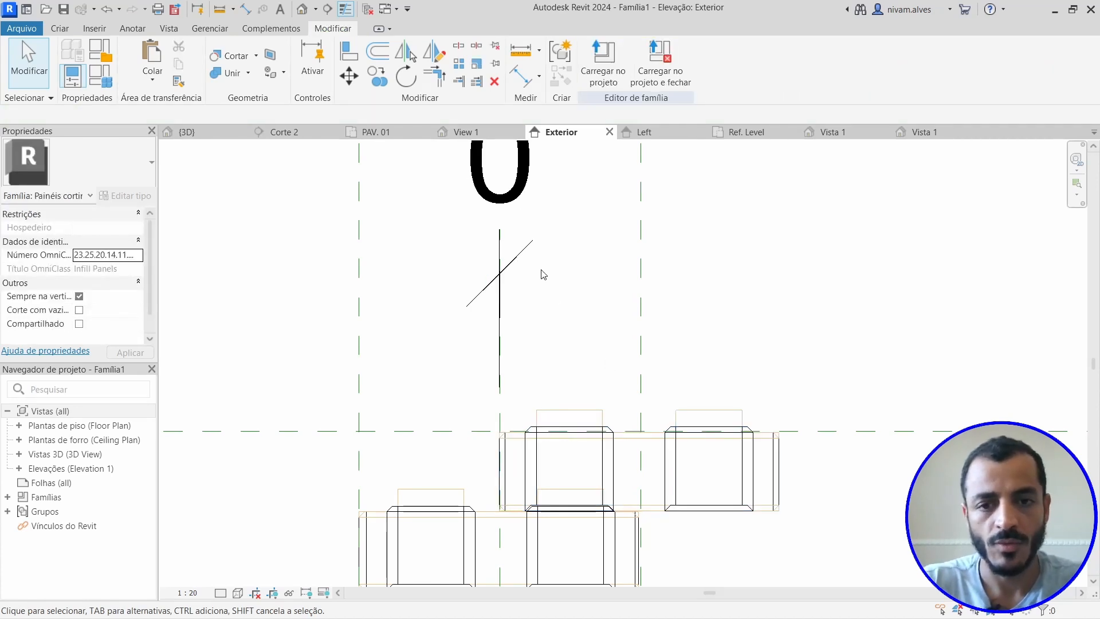
click(524, 255)
click(564, 338)
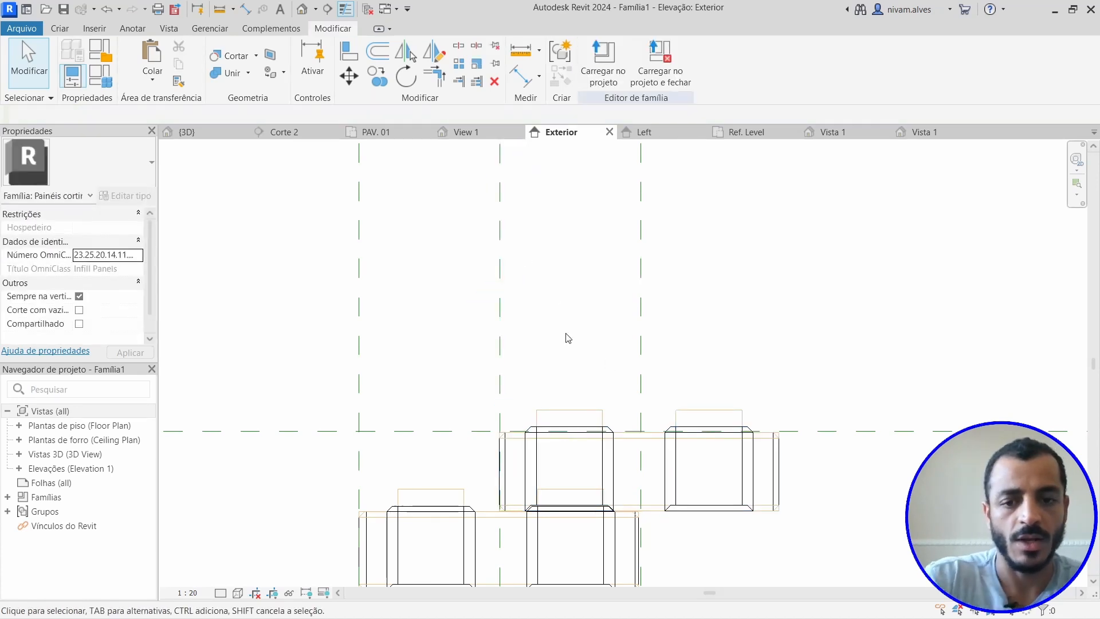
- Examine the joint between the two bricks and how their edges sit against the reference planes
scroll(564, 339, up, 4)
scroll(536, 329, down, 2)
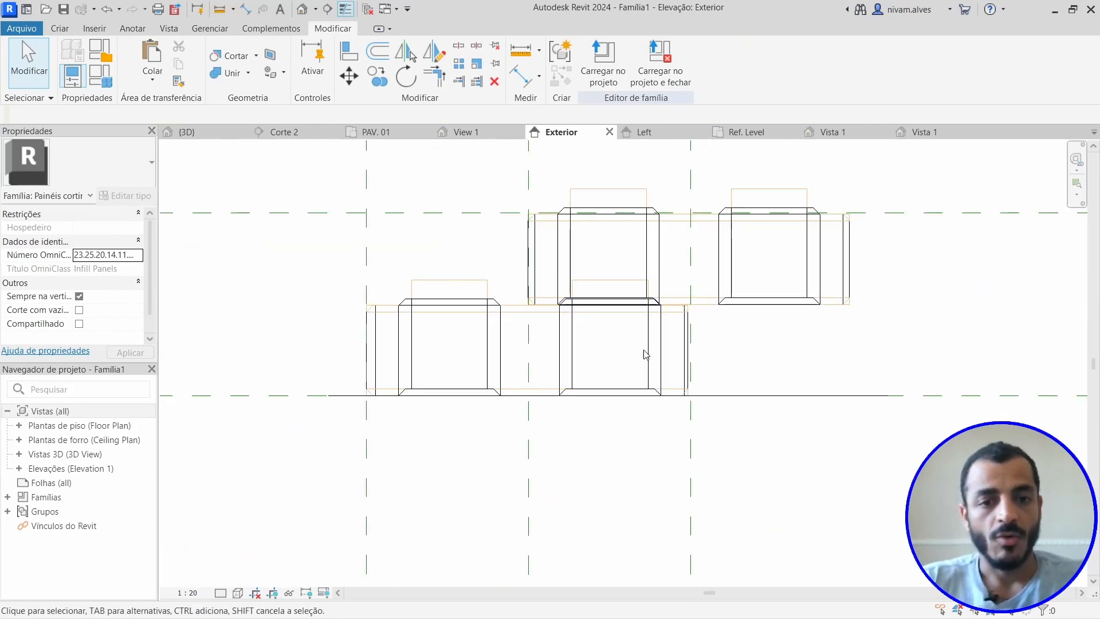
scroll(639, 338, up, 5)
scroll(696, 303, down, 2)
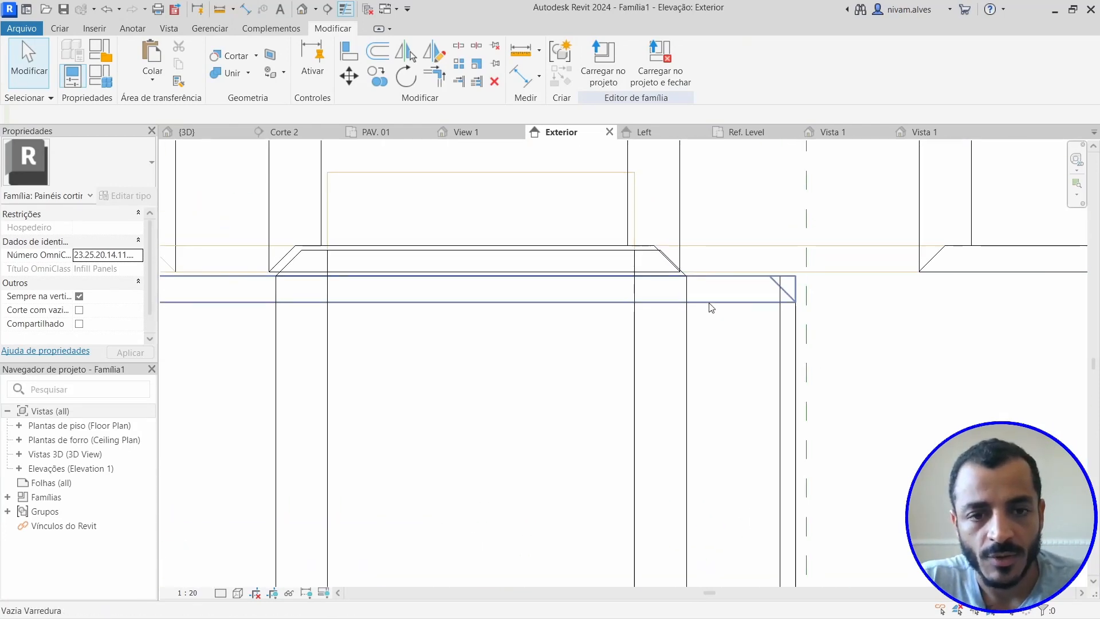
scroll(723, 286, down, 1)
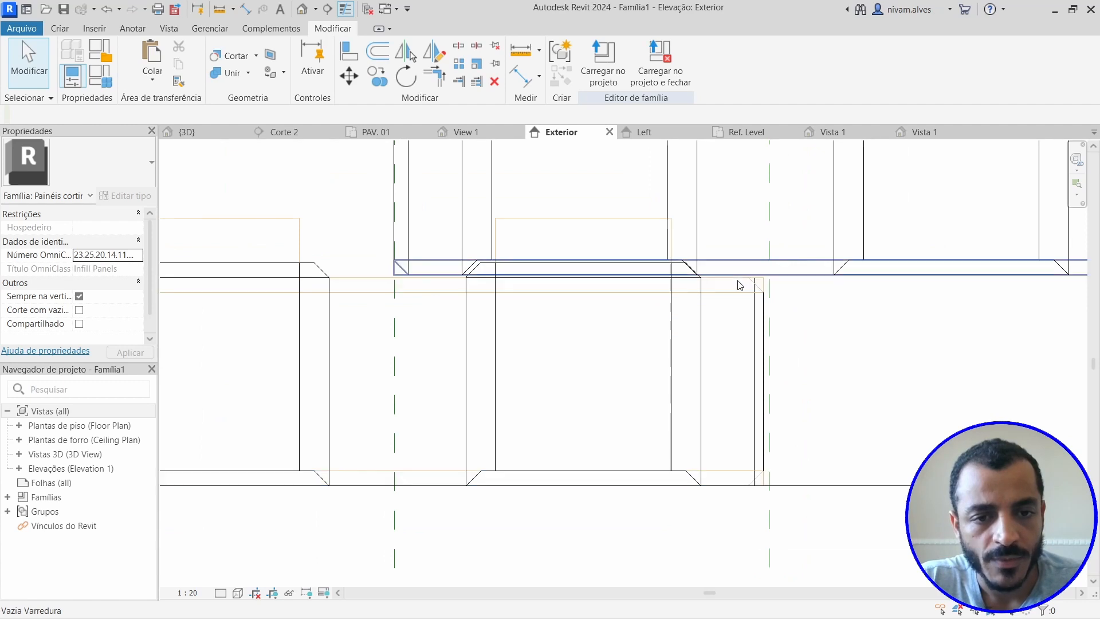
scroll(733, 310, down, 6)
middle_drag(732, 361, 465, 387)
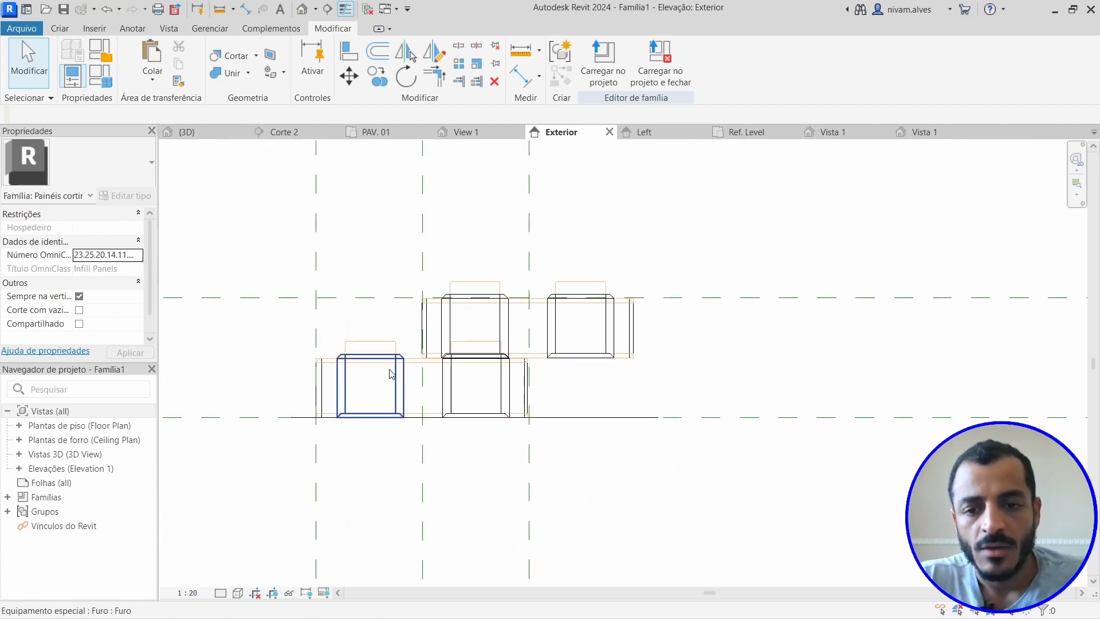
scroll(361, 355, up, 3)
scroll(697, 392, down, 3)
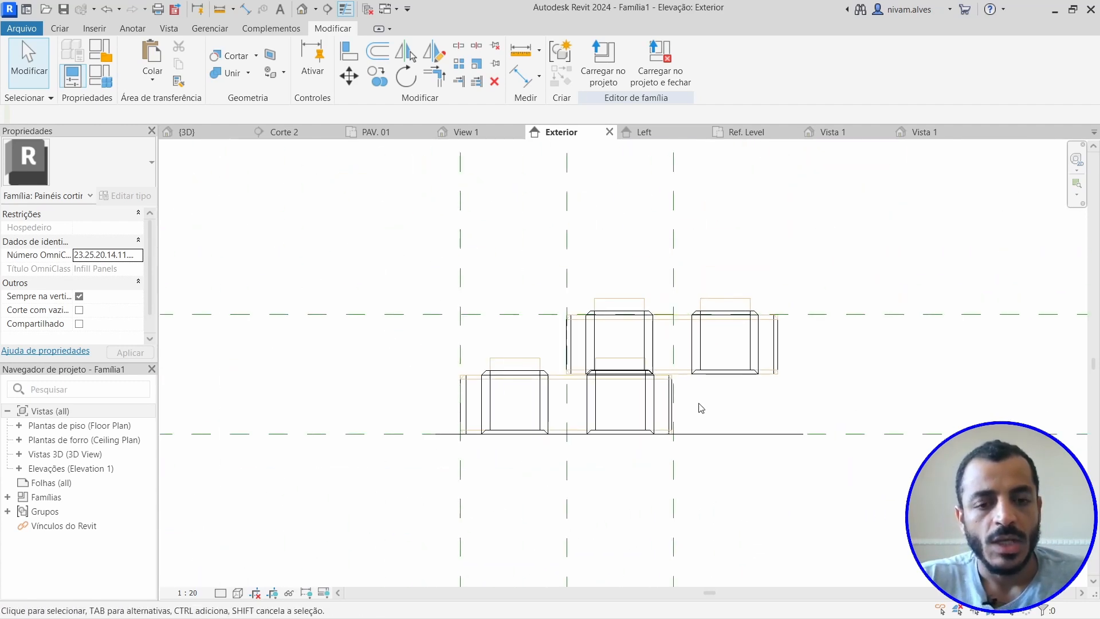
scroll(633, 412, down, 2)
middle_drag(633, 412, 528, 408)
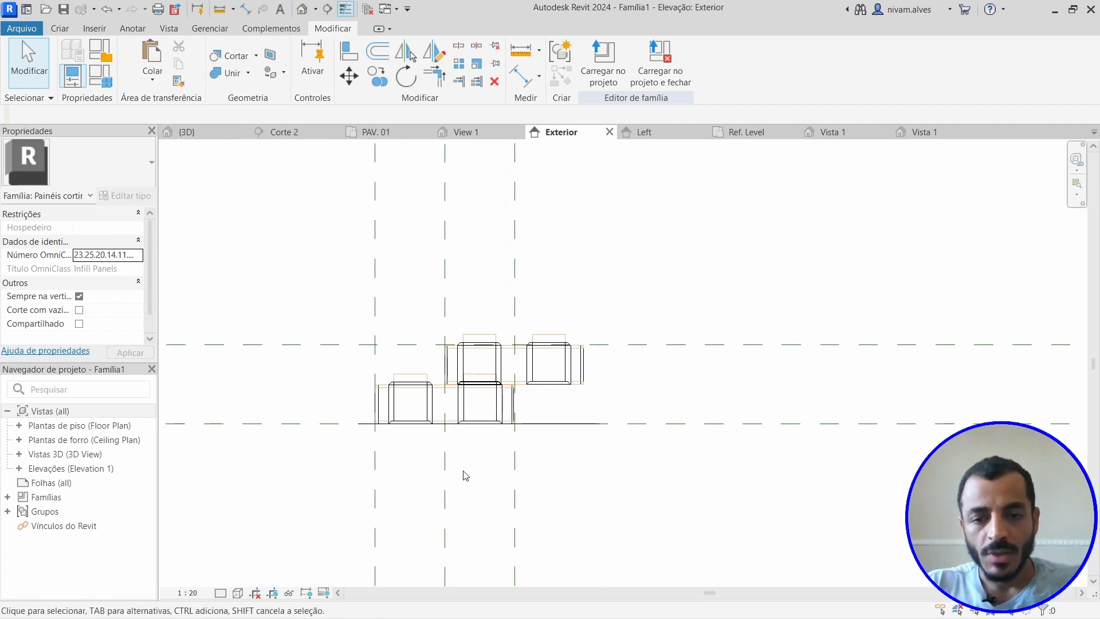
middle_drag(464, 474, 410, 490)
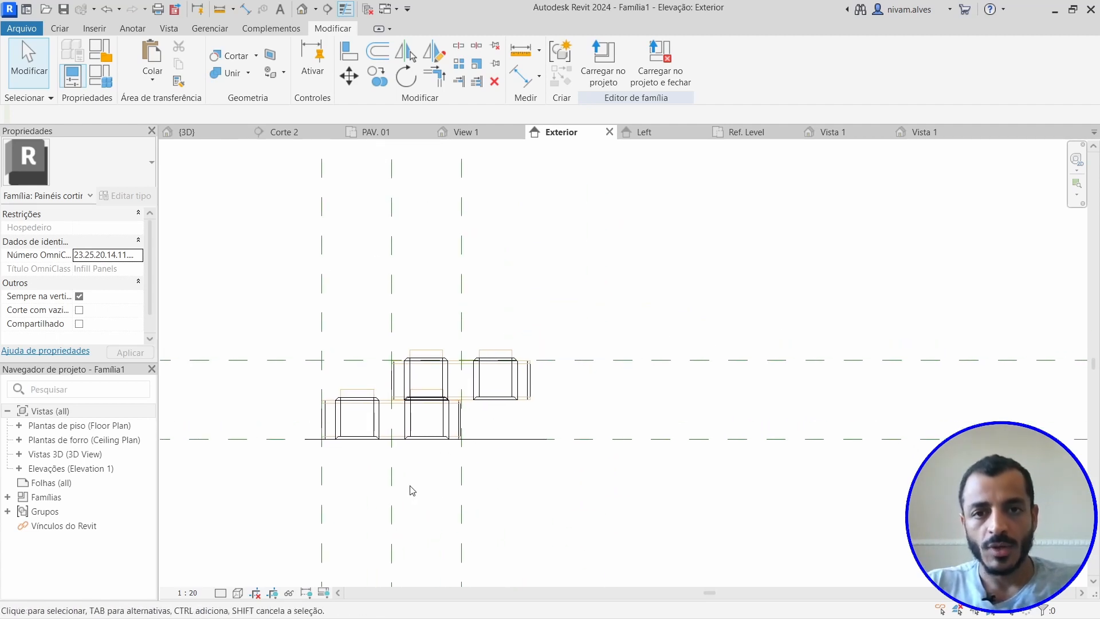
- Start saving the family as a new file in the Família parede tijolo ecológico folder inside Projeto Casa Ecológica
click(22, 28)
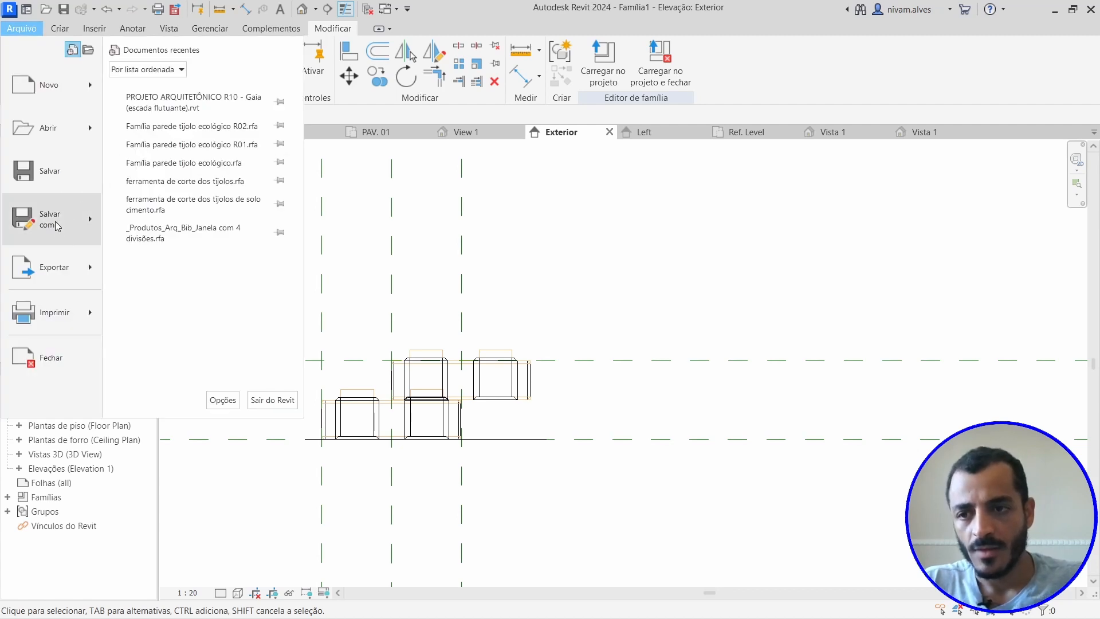
mouse_move(91, 225)
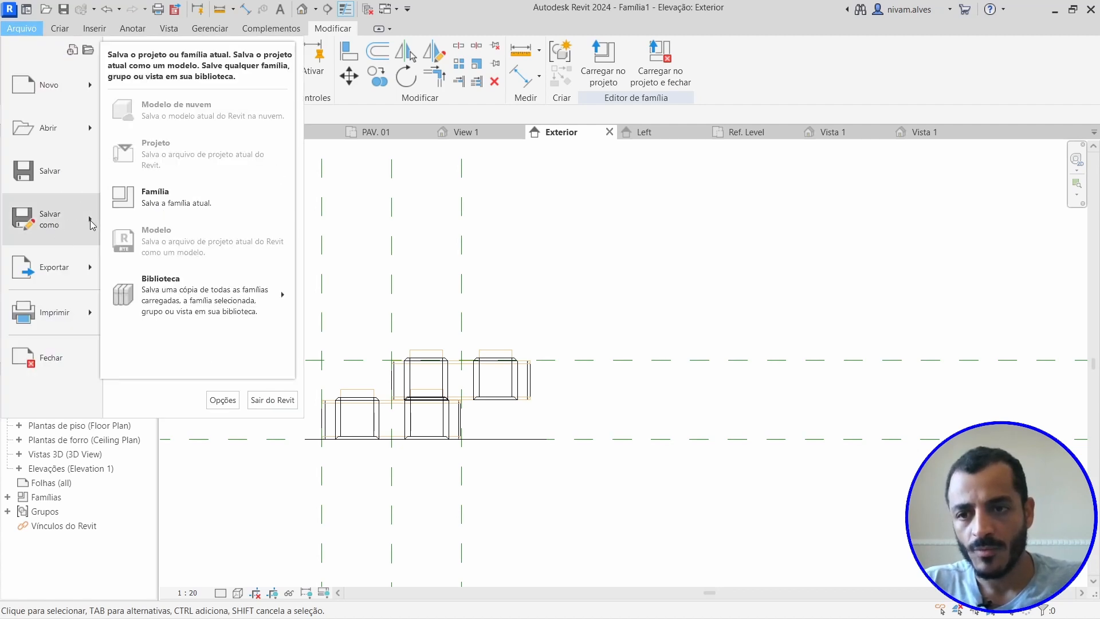
click(144, 197)
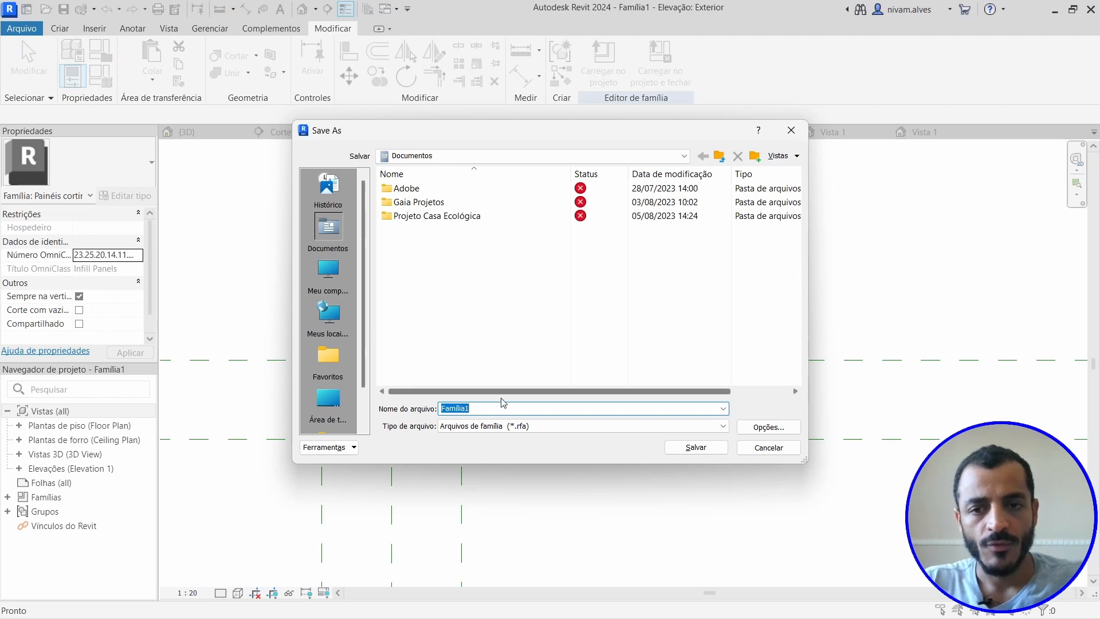
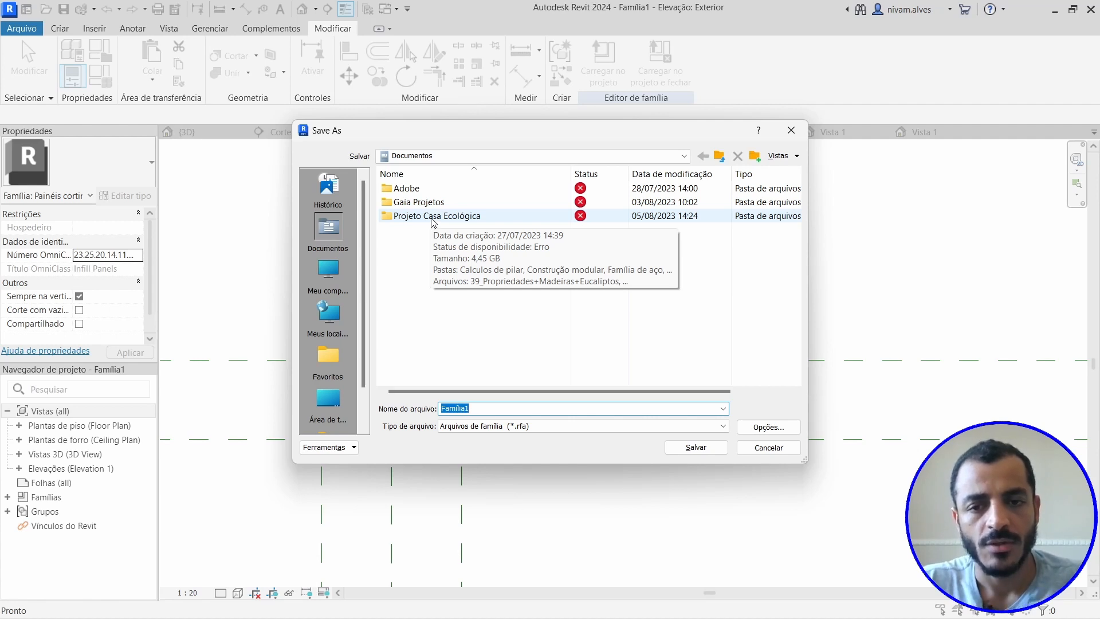
double_click(432, 217)
scroll(481, 370, down, 2)
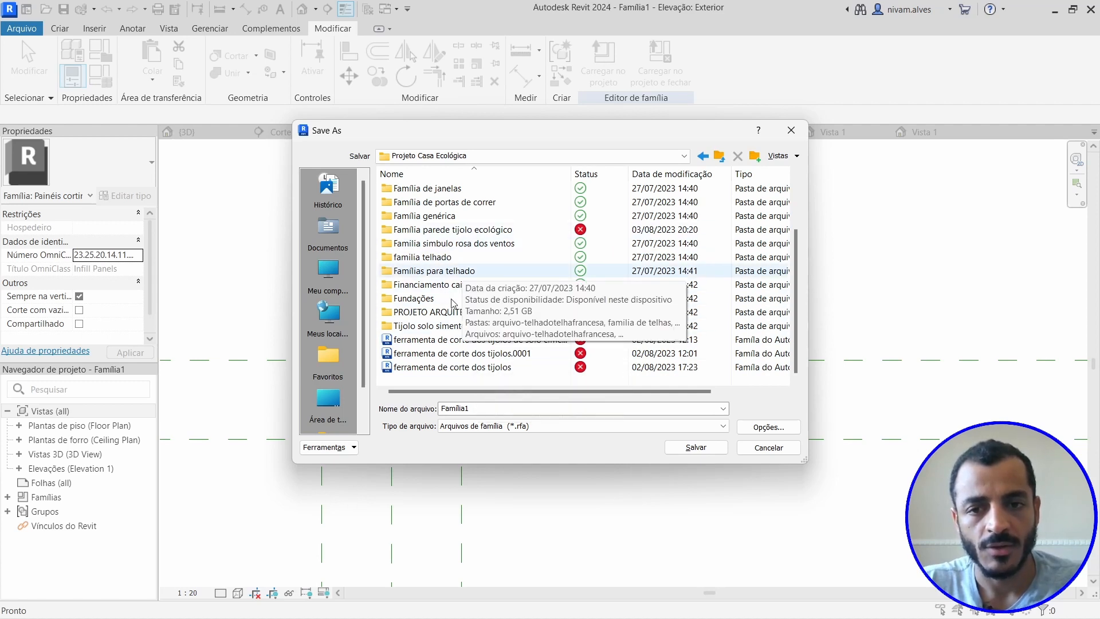
scroll(452, 303, up, 2)
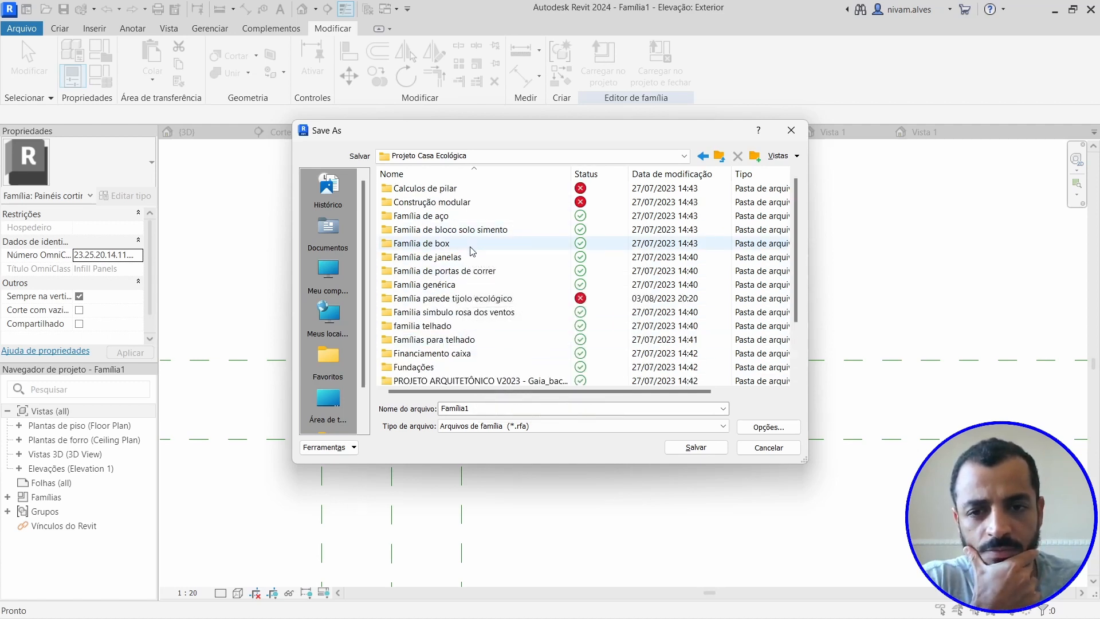
double_click(459, 299)
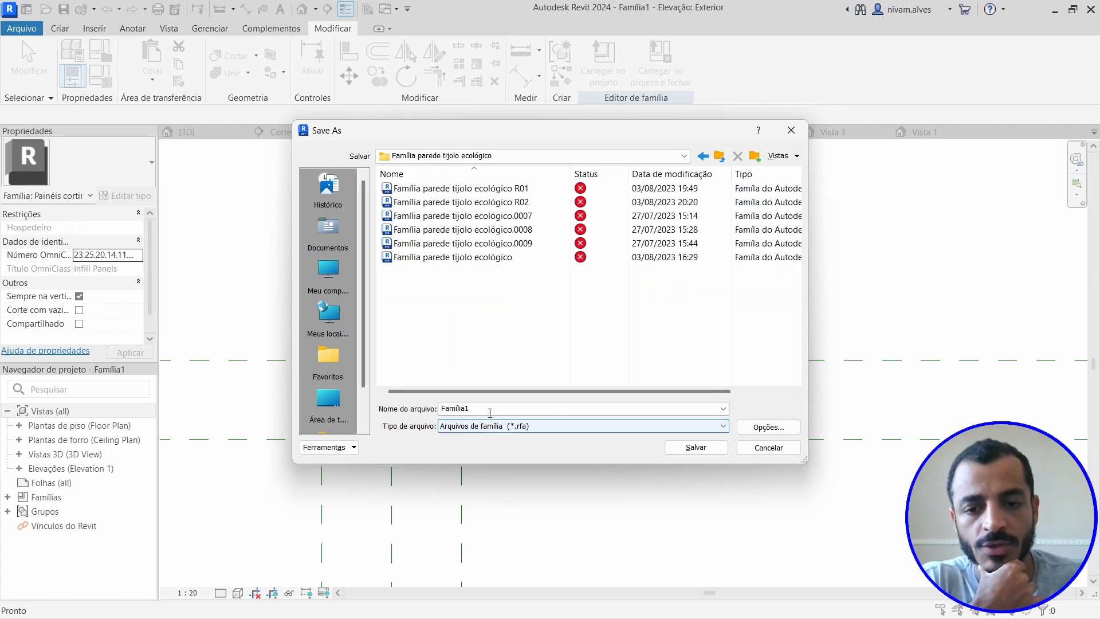
- Name the family file Família parede tijolo ecológico R3, based on the existing file's name, and save it
click(490, 259)
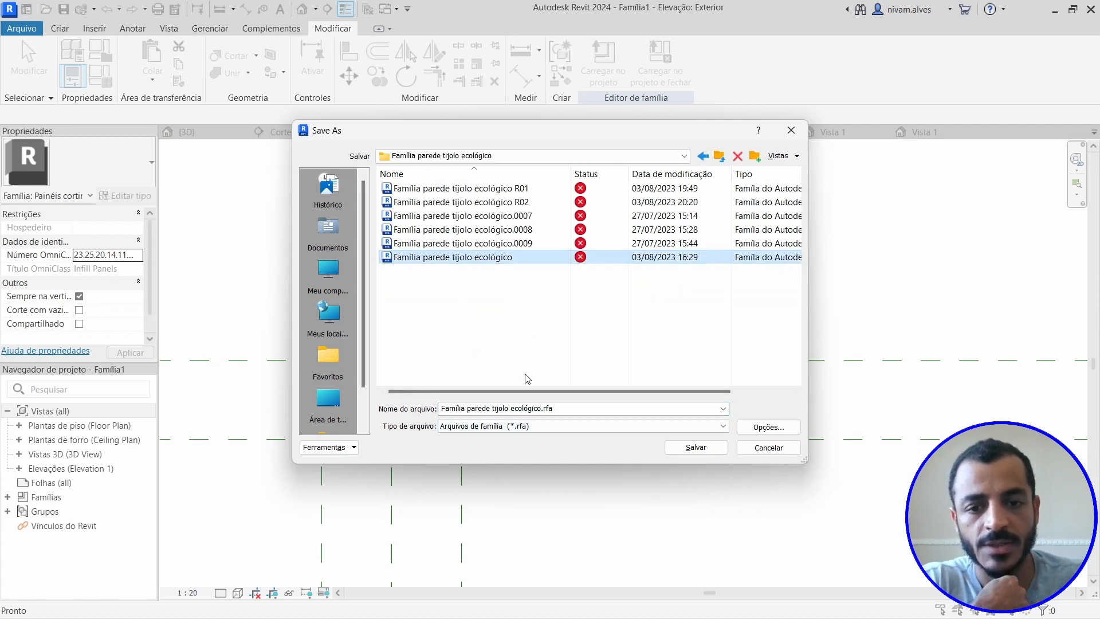
click(560, 409)
click(560, 409)
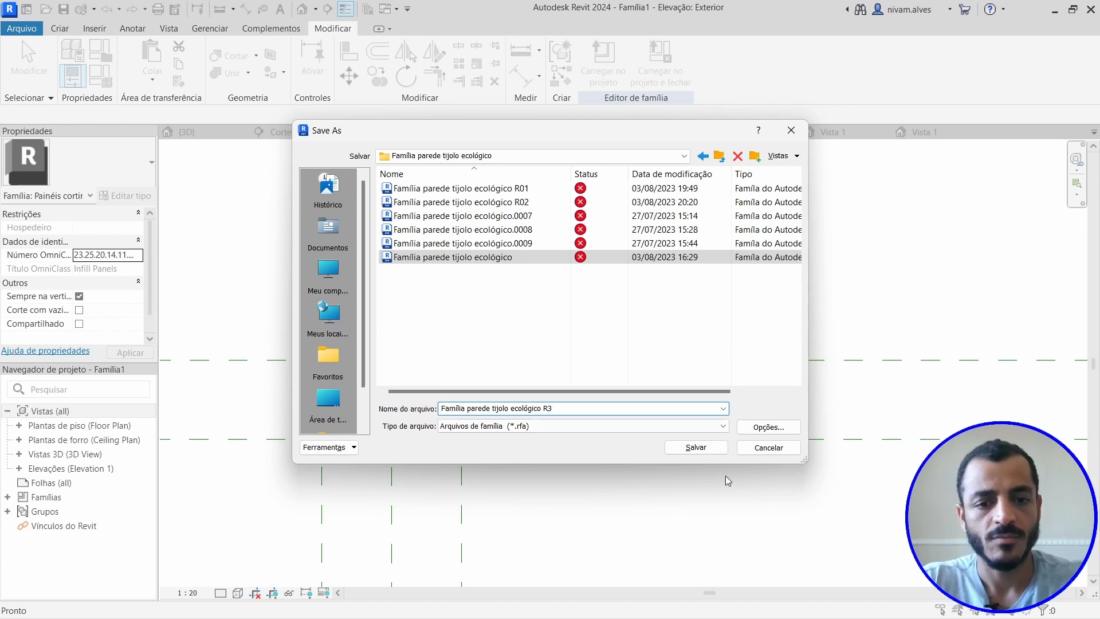
click(696, 452)
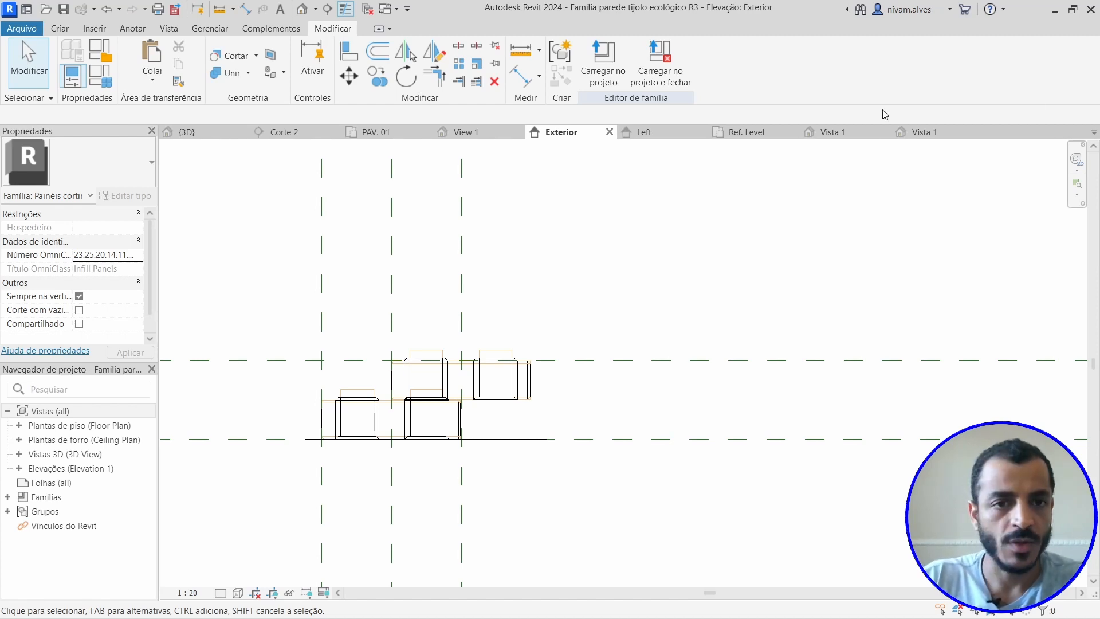
- Close the Bloco 07x12,5x25 cm and Bloco generico 07x12,5x25 cm families without saving their changes
click(947, 133)
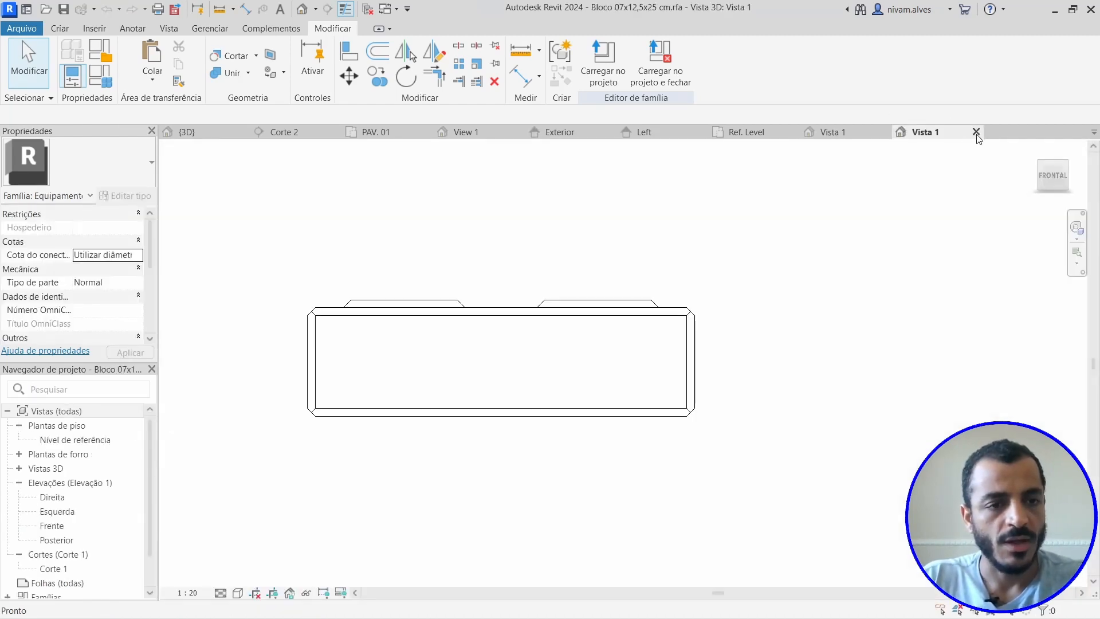
click(976, 132)
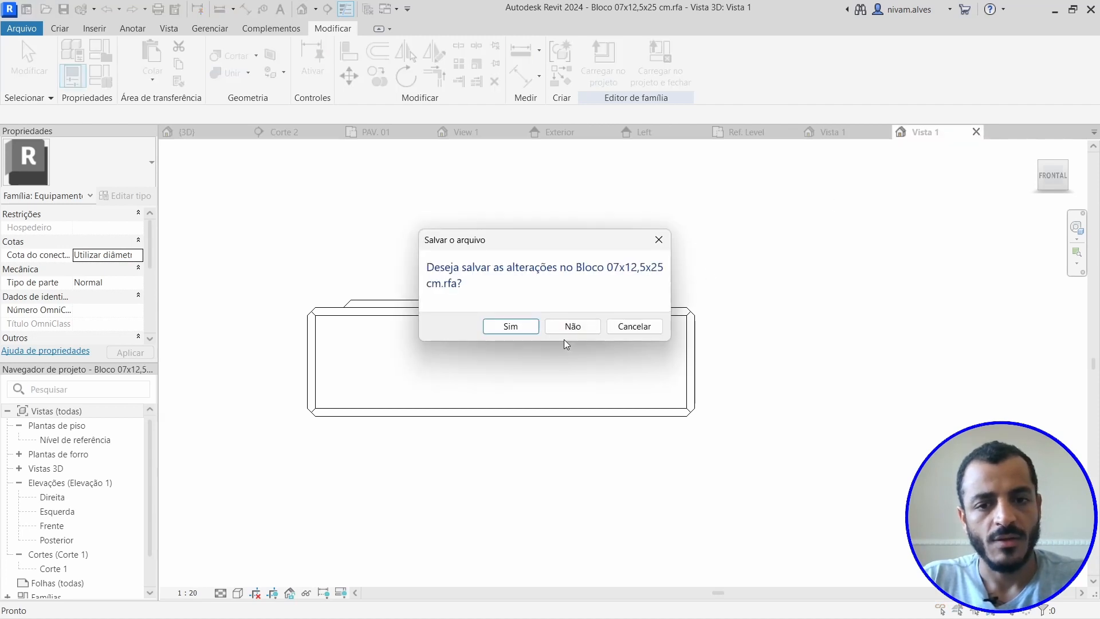
click(573, 327)
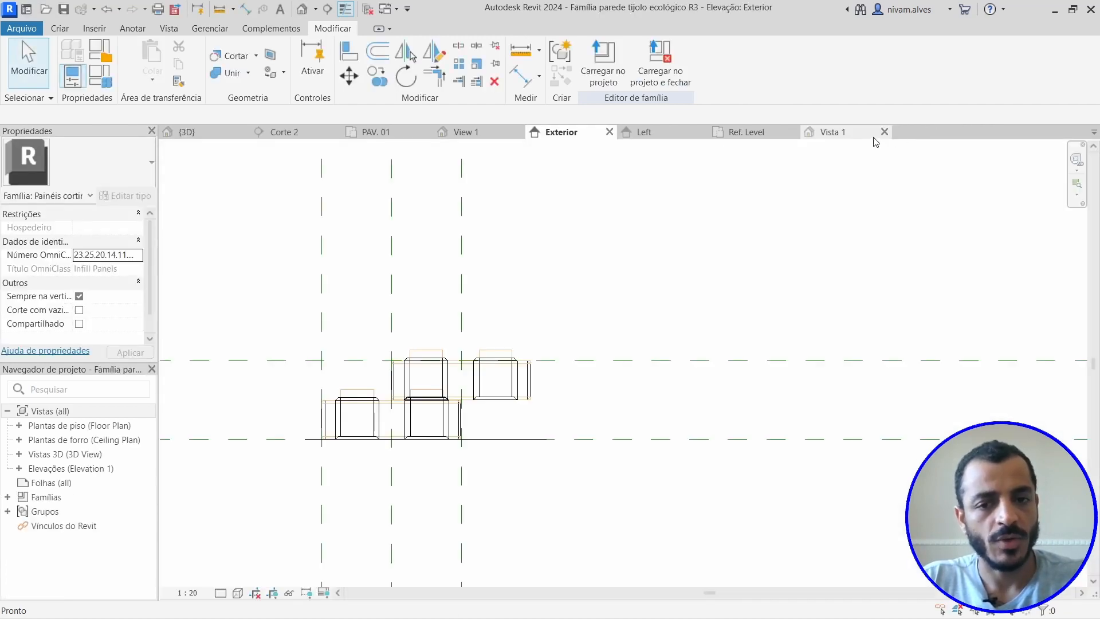
click(885, 133)
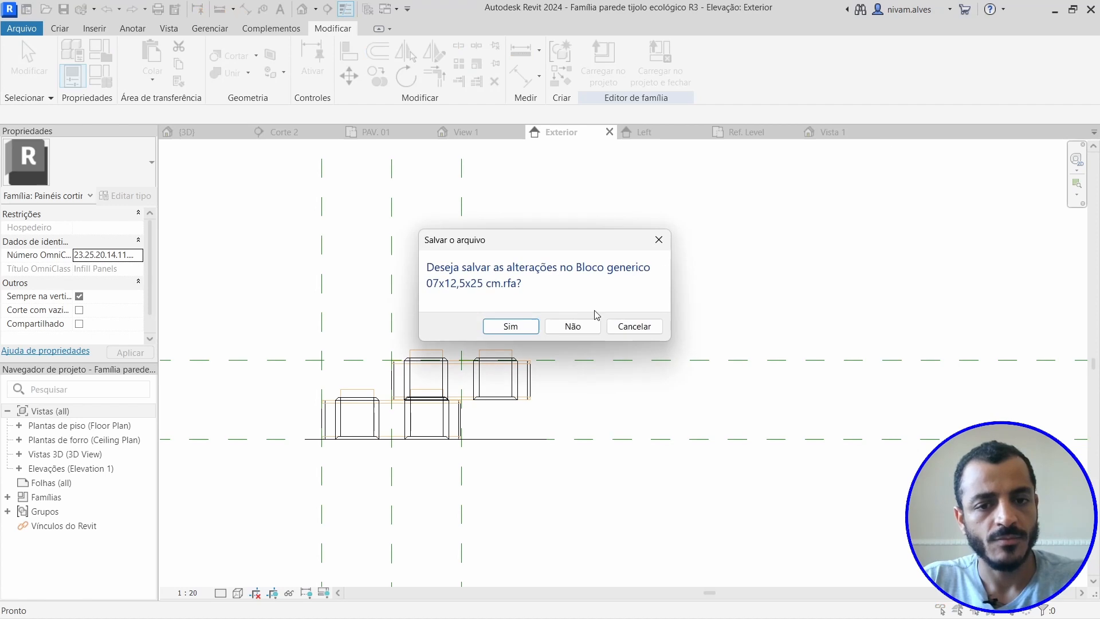
click(574, 332)
- Check the two-brick family in the Ref. Level plan and in the Left elevation
click(755, 135)
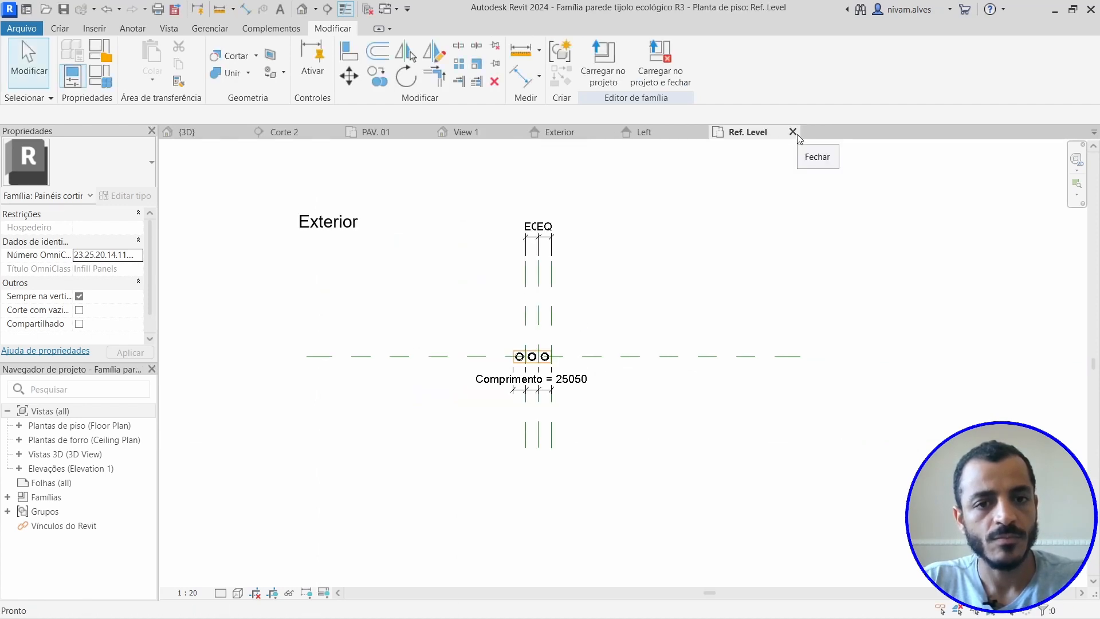
click(653, 132)
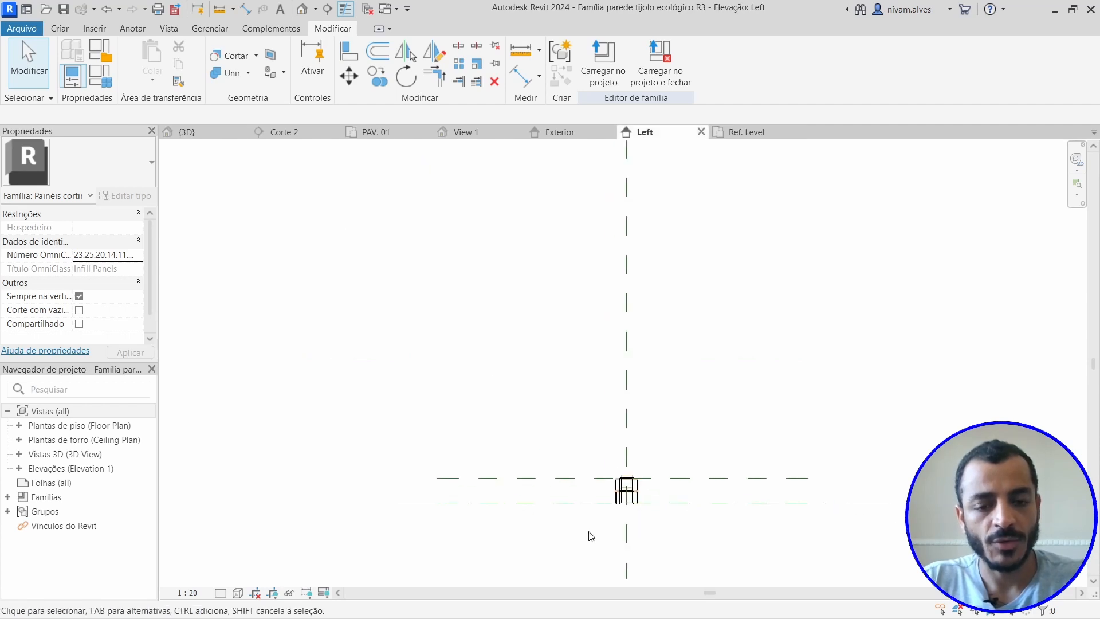
scroll(596, 516, up, 6)
scroll(700, 434, down, 2)
mouse_move(707, 444)
middle_down()
mouse_move(675, 455)
mouse_move(452, 287)
middle_up()
middle_drag(423, 369, 444, 386)
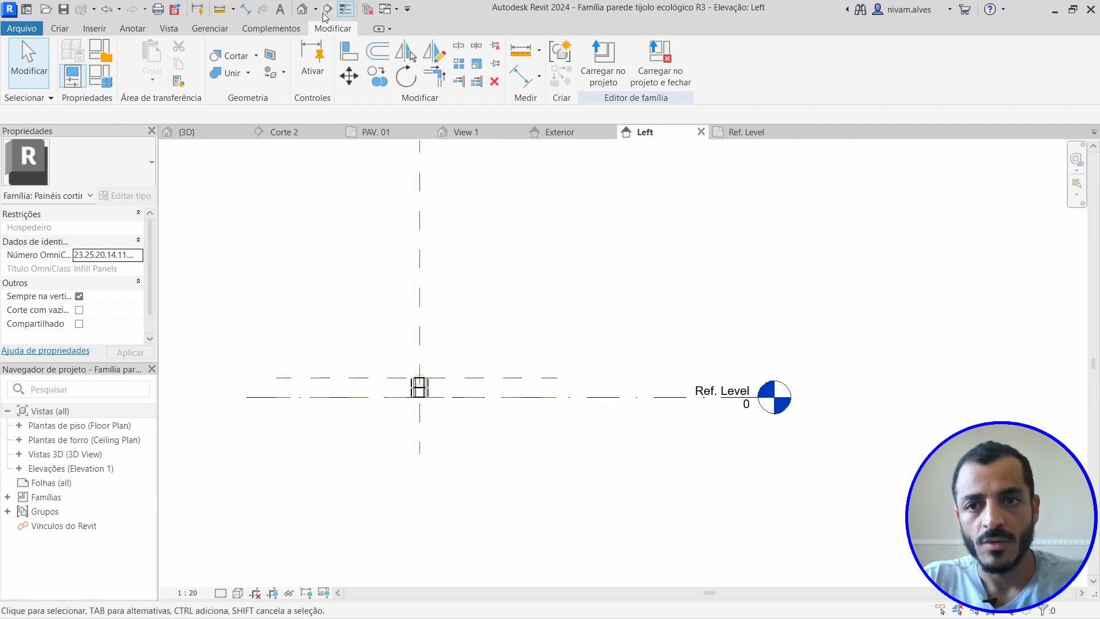
- Delete the Comprimento dimension in the family's 3D view and examine the two staggered bricks from different angles
click(302, 8)
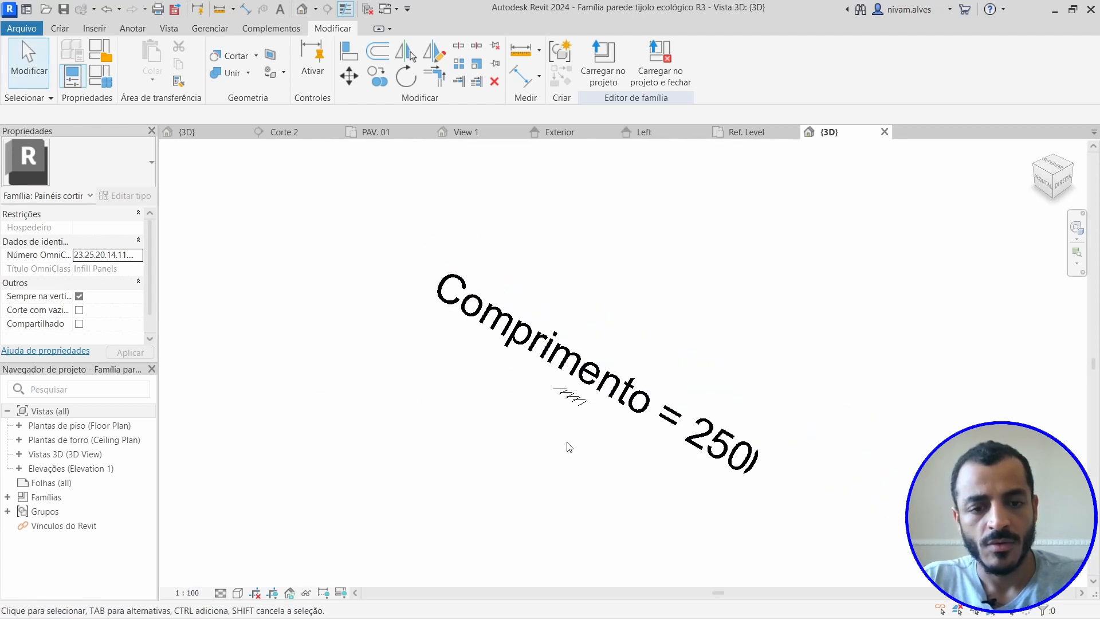
scroll(449, 368, down, 2)
middle_drag(420, 380, 368, 422)
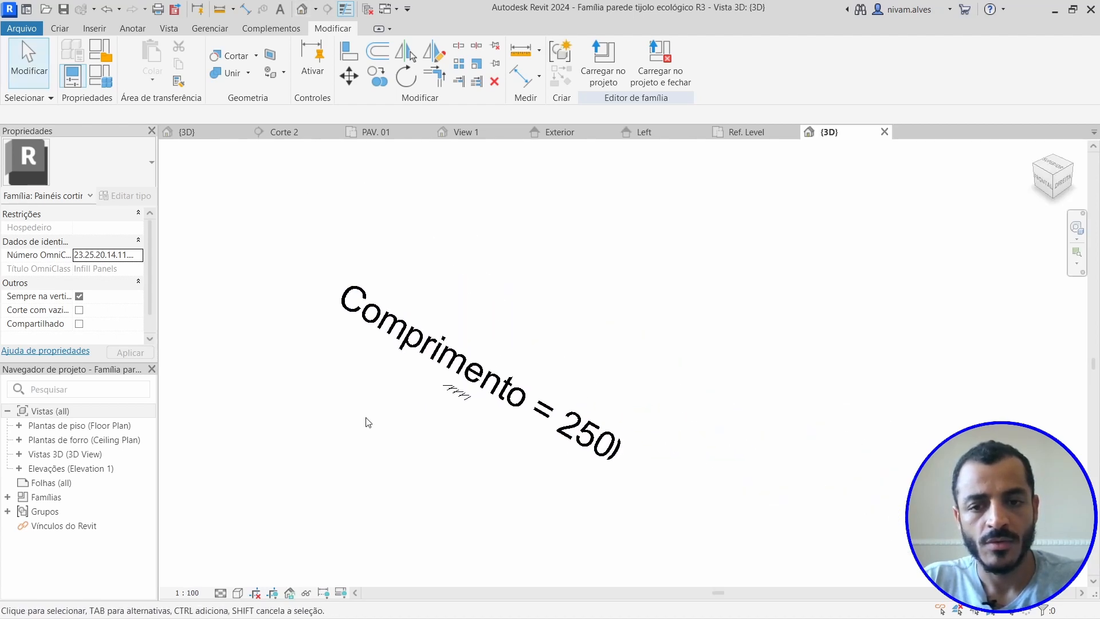
drag(368, 483, 303, 265)
key(Delete)
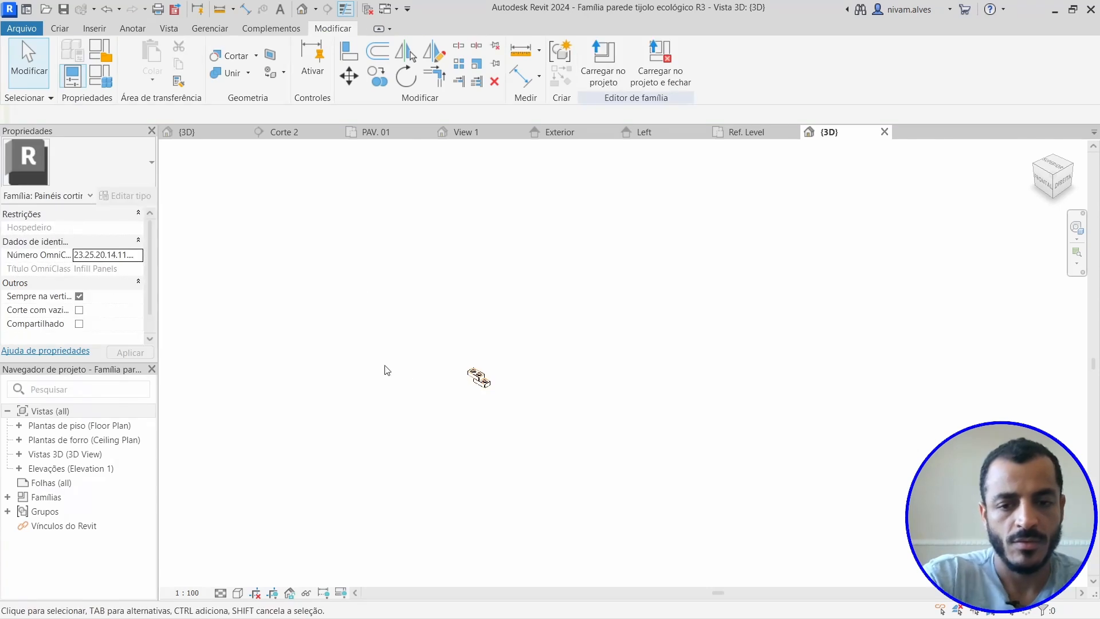
scroll(455, 381, up, 8)
shift+middle_drag(567, 400, 398, 420)
scroll(543, 409, up, 3)
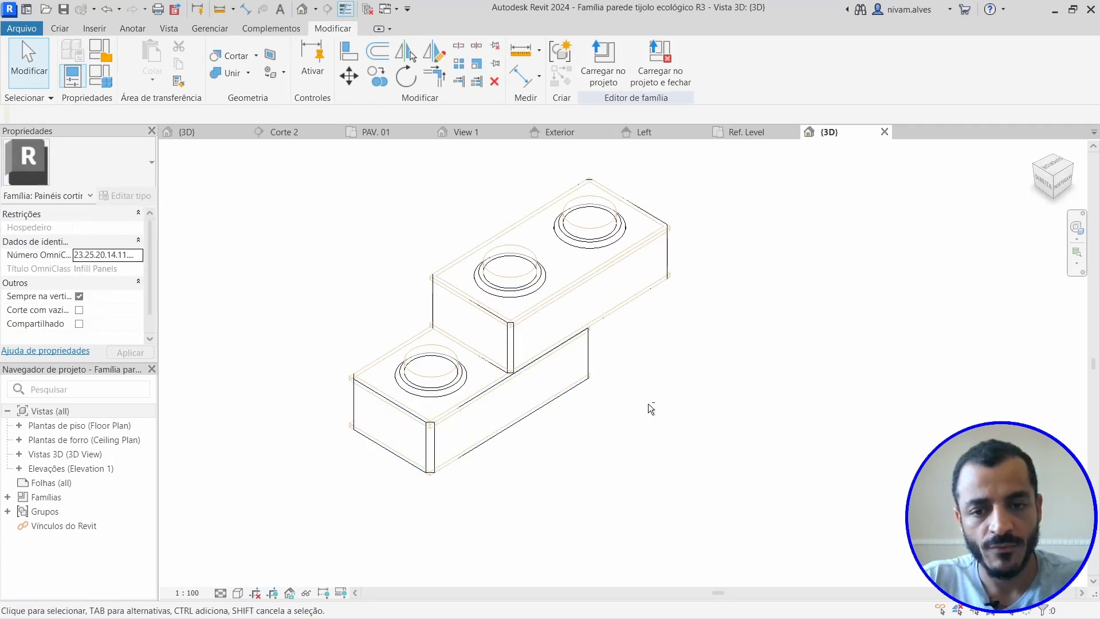
shift+middle_drag(651, 405, 658, 286)
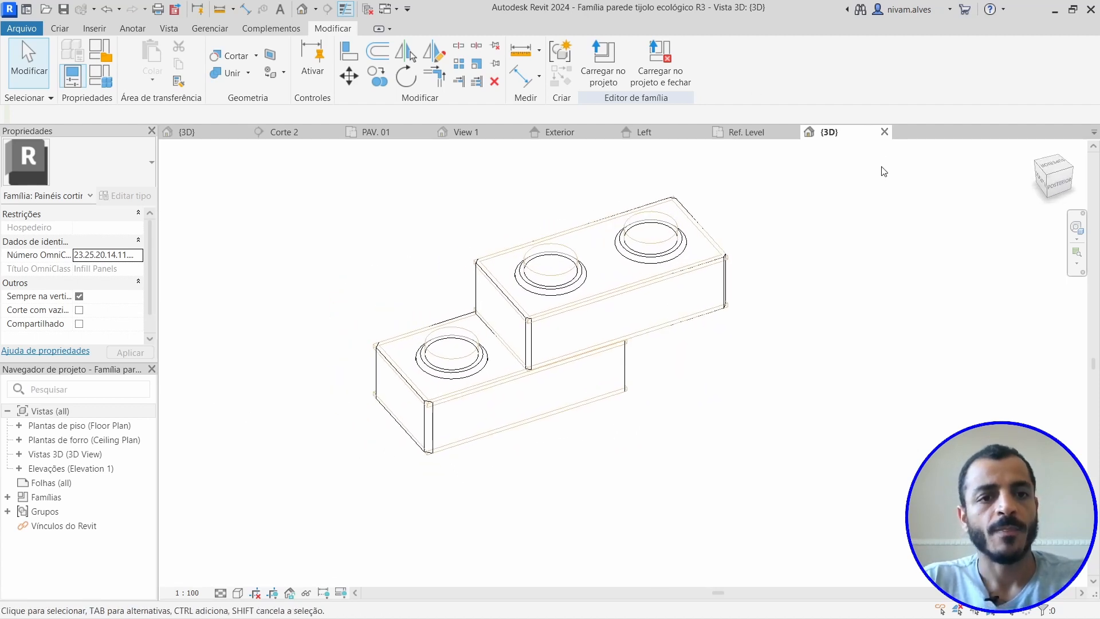
- Close the family's 3D, Left, Ref. Level and Exterior views and dismiss the reminder to save the house project
click(884, 132)
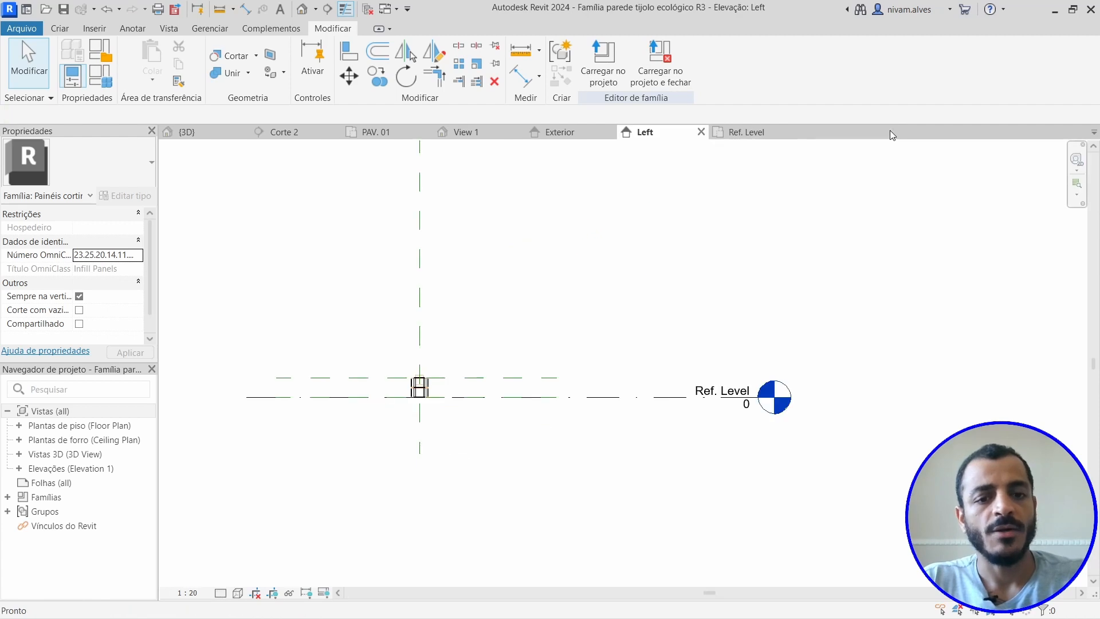
click(702, 132)
click(701, 132)
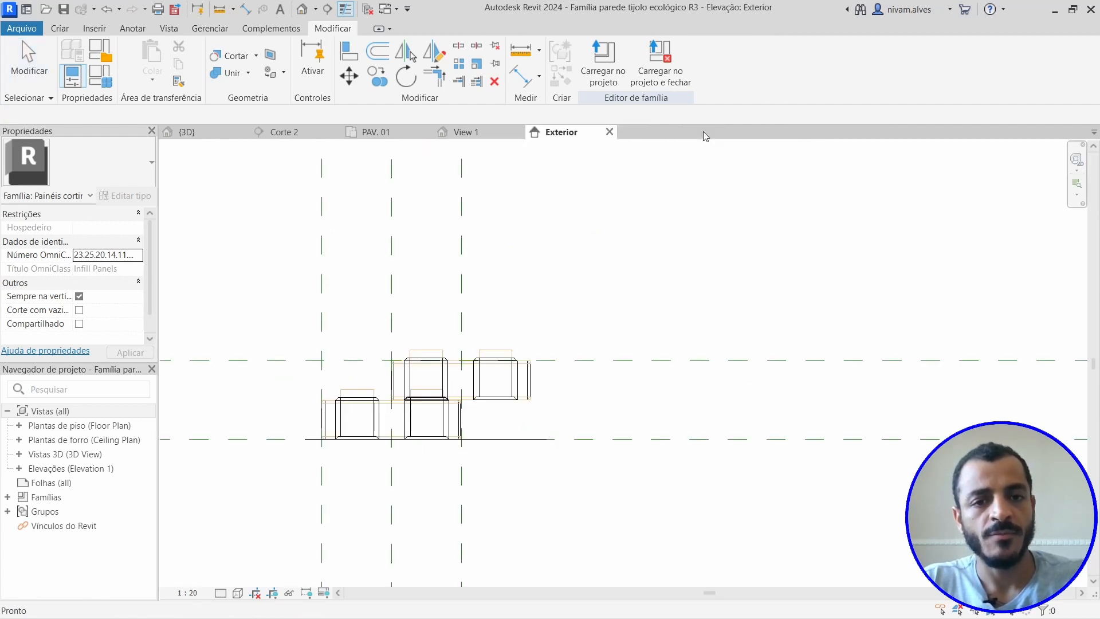
click(609, 132)
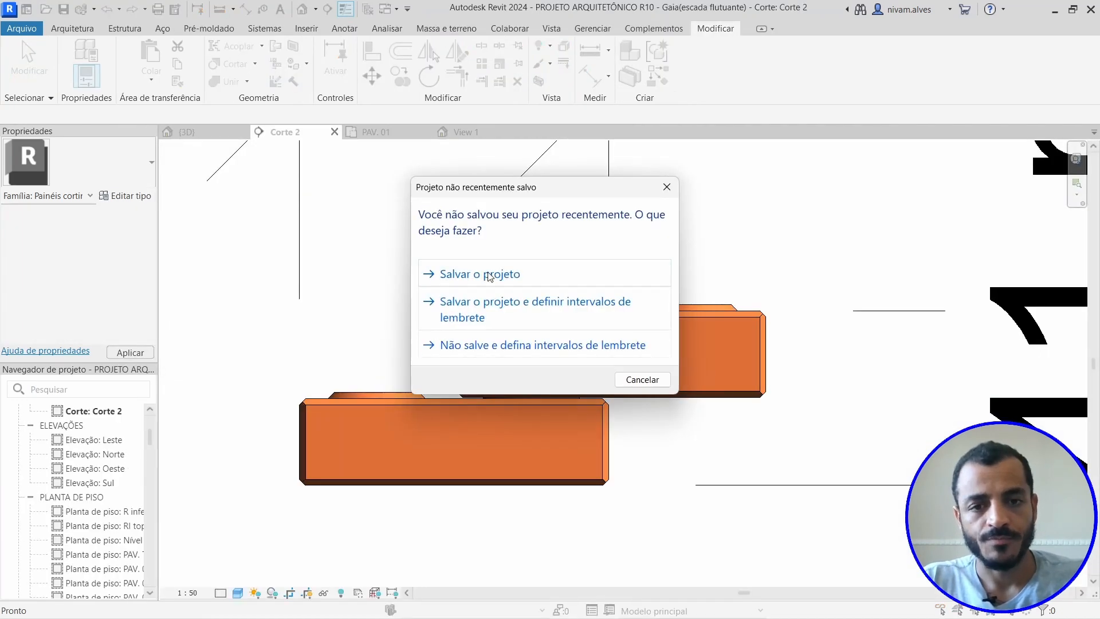
click(666, 186)
scroll(664, 427, down, 5)
scroll(672, 449, down, 5)
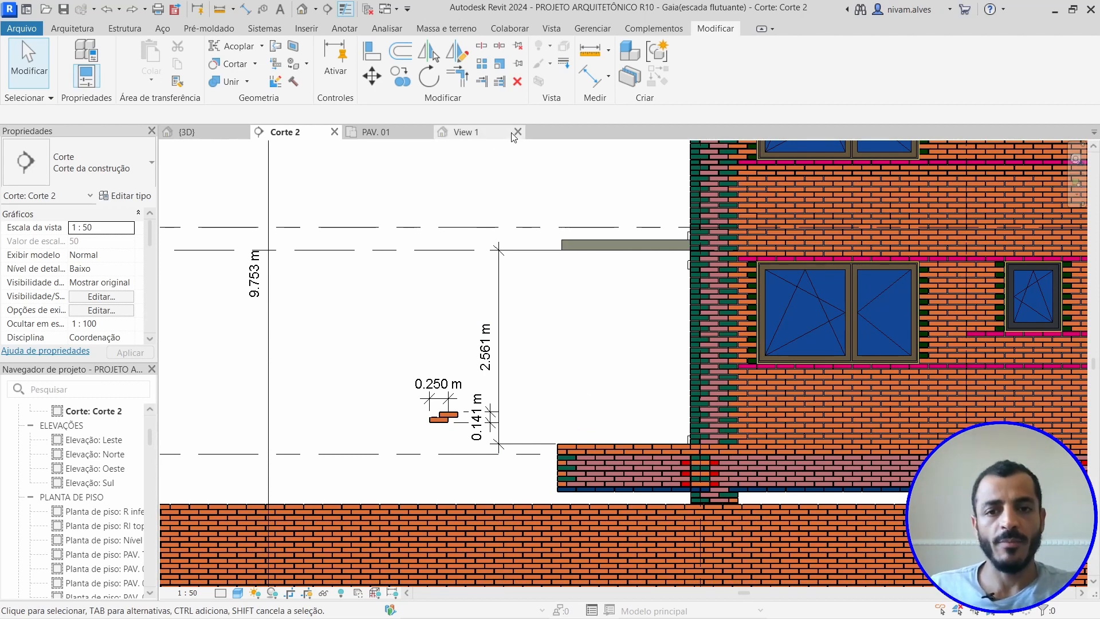
- Close the family's remaining view, View 1, without saving further changes to Família parede tijolo ecológico R3
click(489, 133)
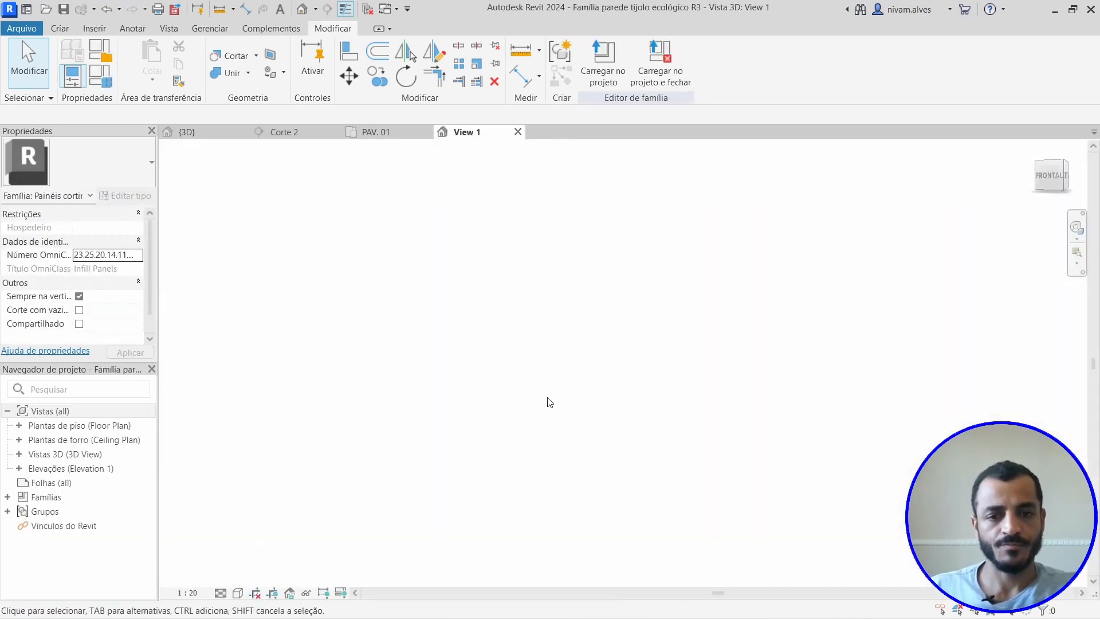
middle_drag(446, 362, 575, 306)
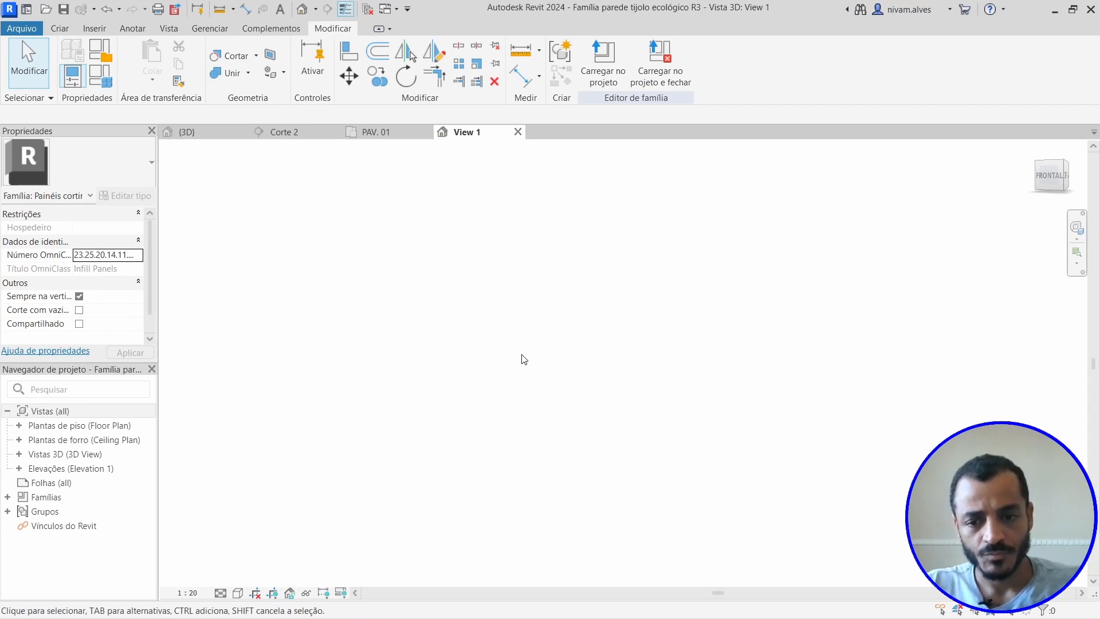
click(517, 132)
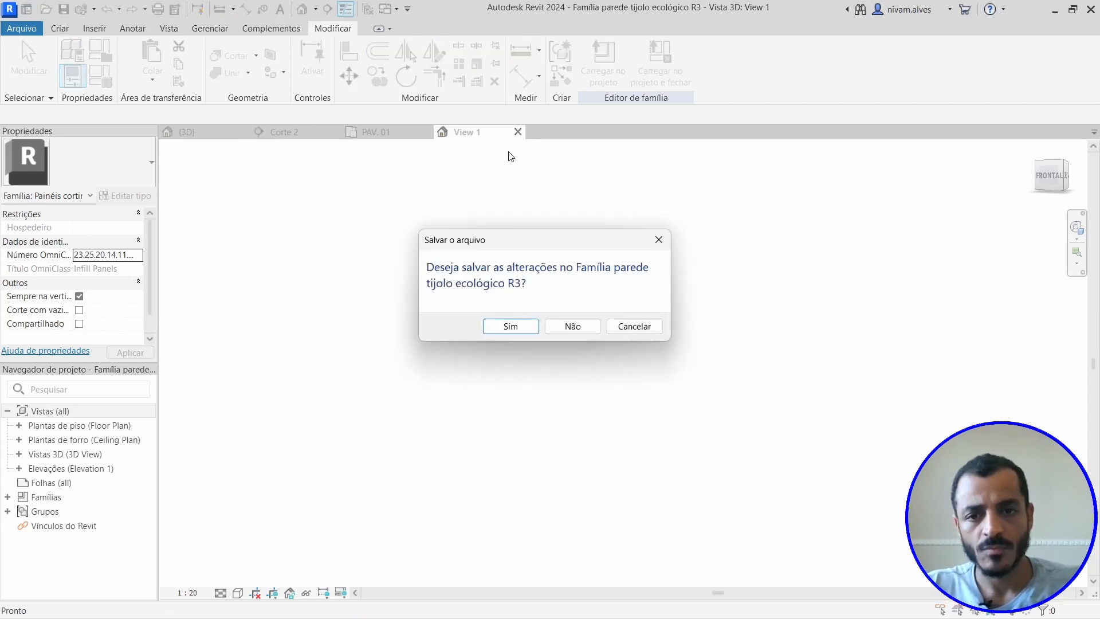
click(573, 326)
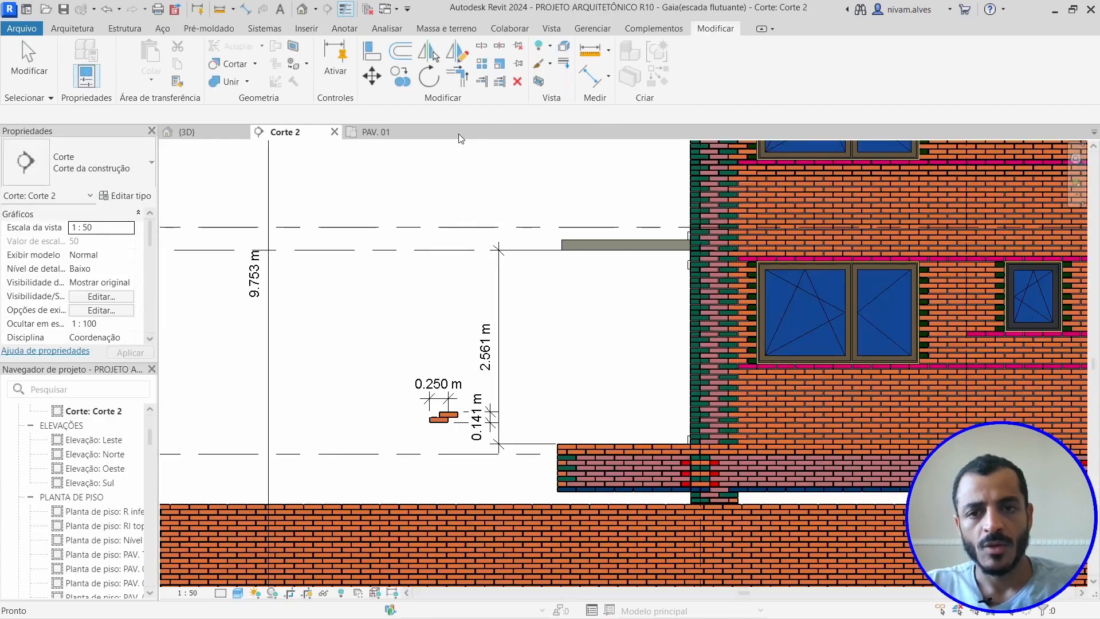
- Create a new project from the Modelo de construção template
scroll(390, 324, down, 3)
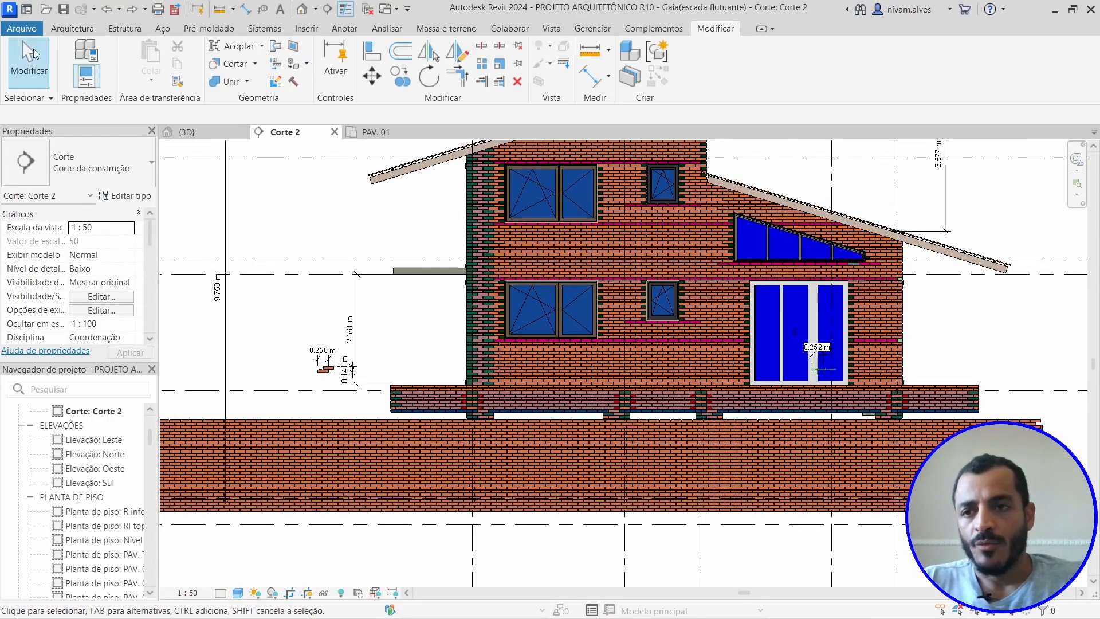
click(26, 32)
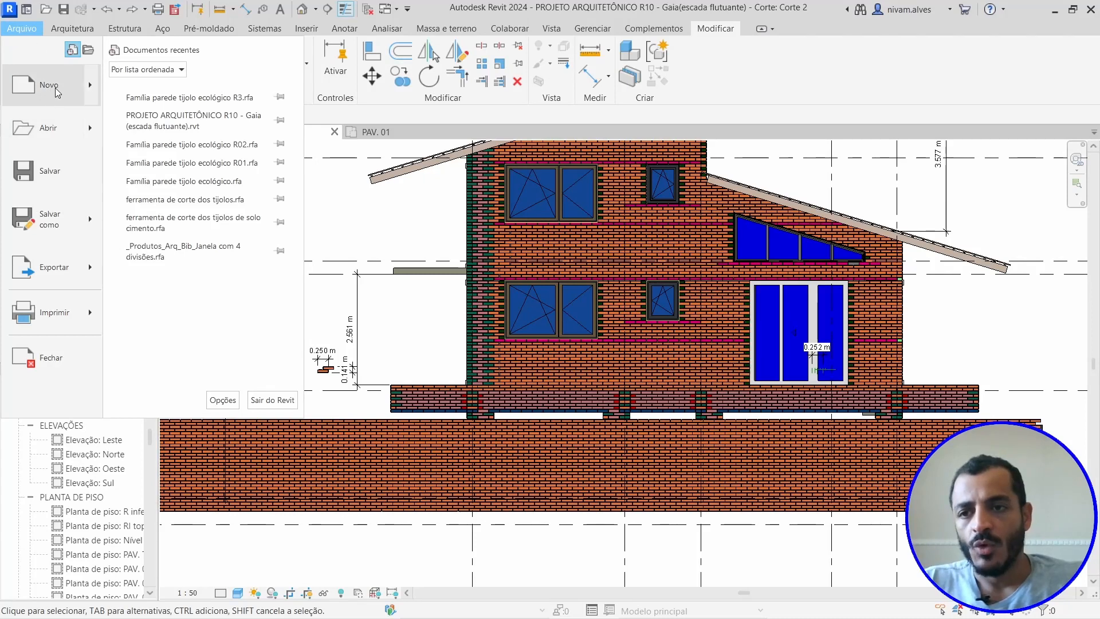
mouse_move(89, 89)
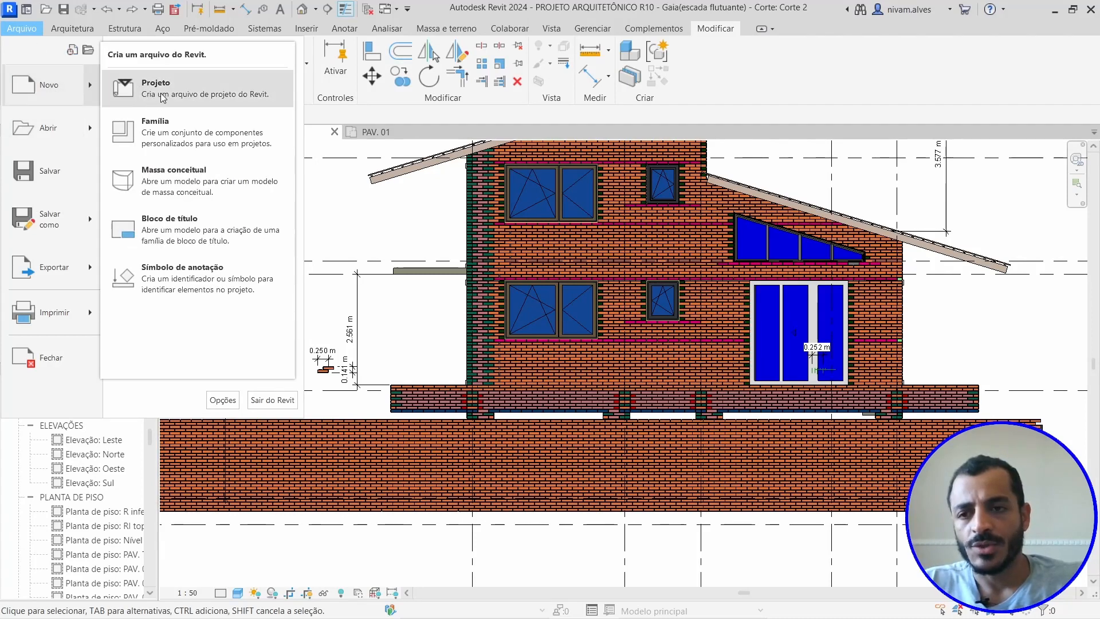
click(138, 77)
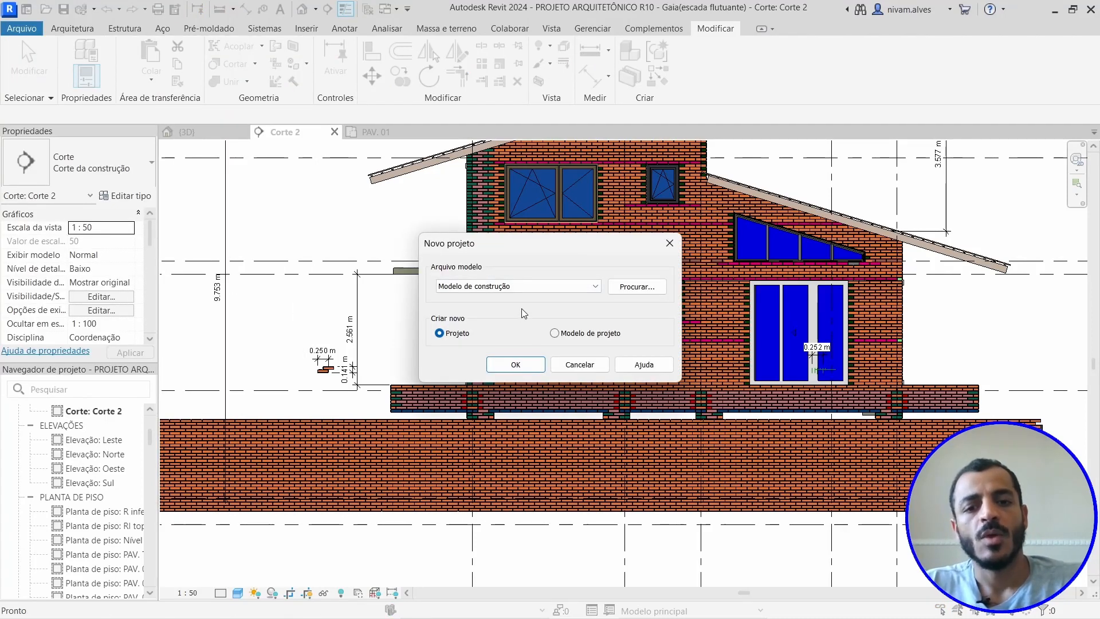
click(514, 366)
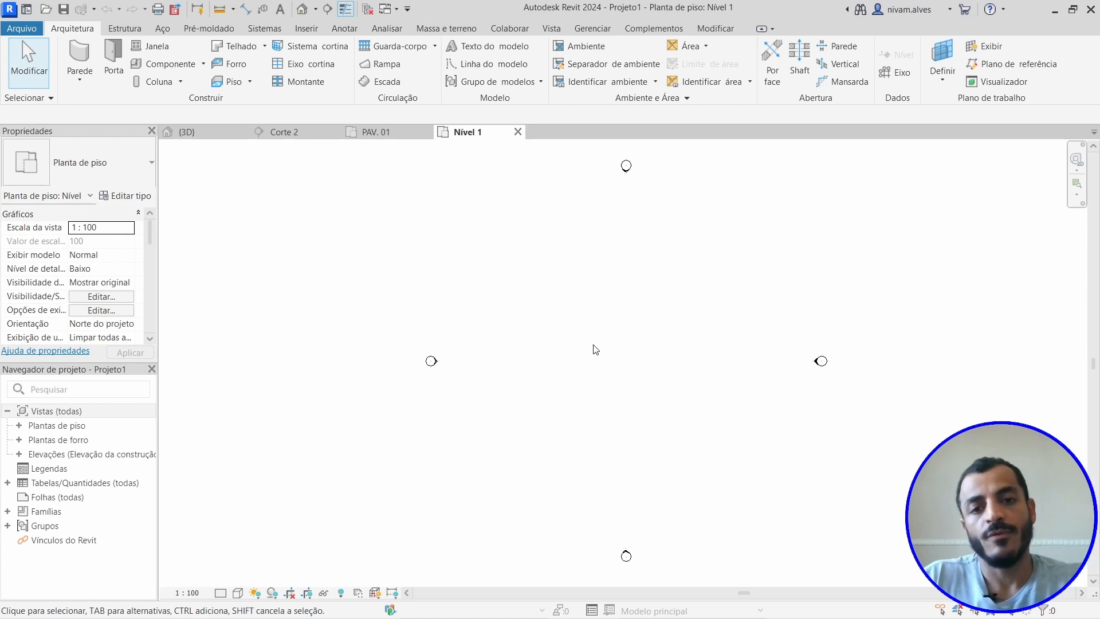
- Draw one straight vertical Genérico - 200 mm wall, 8000 high, between the elevation markers on the Nível 1 plan
middle_drag(596, 367, 508, 378)
scroll(528, 406, down, 2)
scroll(502, 360, up, 1)
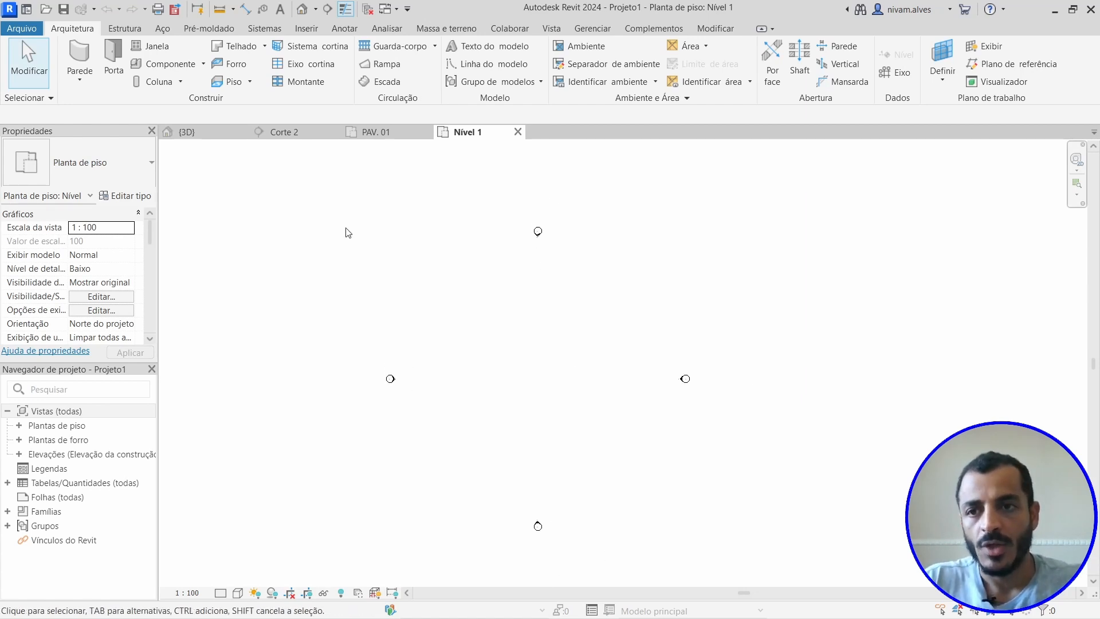
click(80, 63)
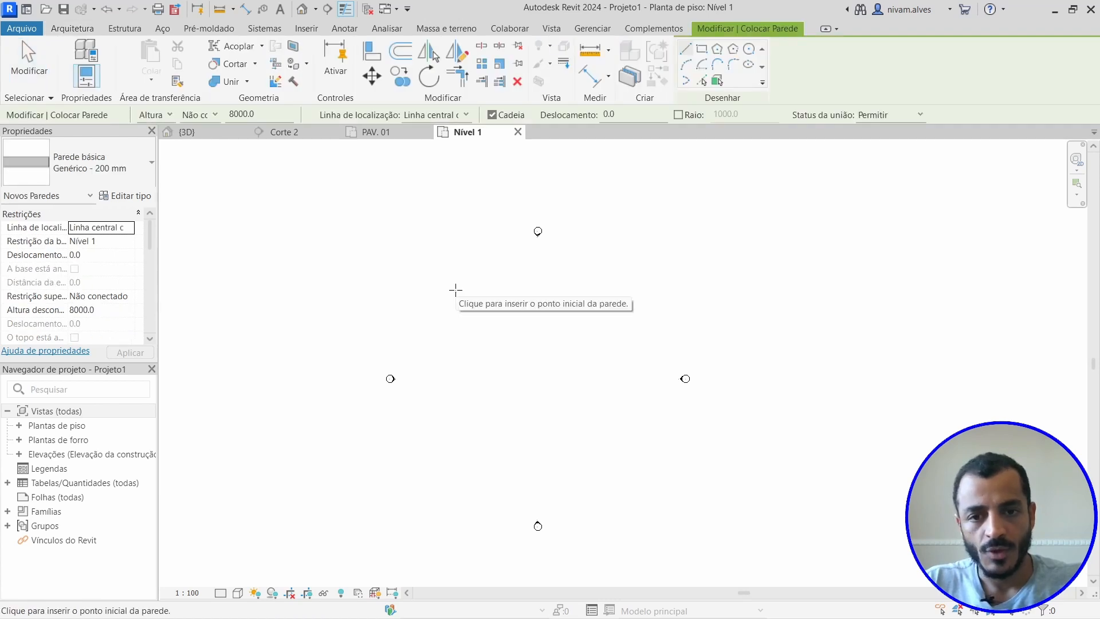
click(507, 300)
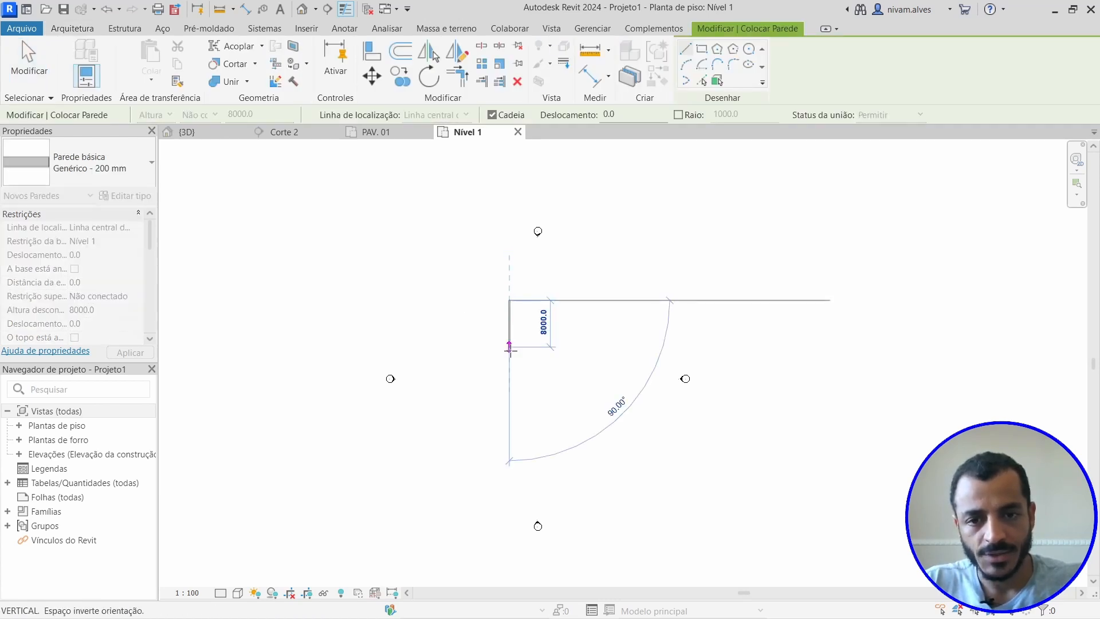
click(510, 423)
key(Escape)
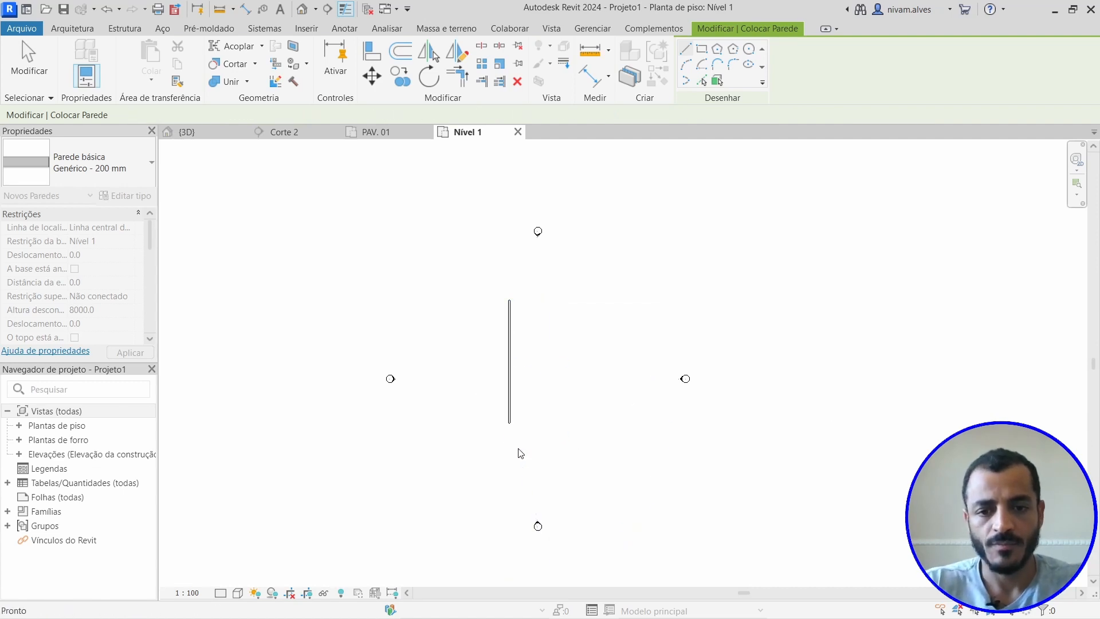
key(Escape)
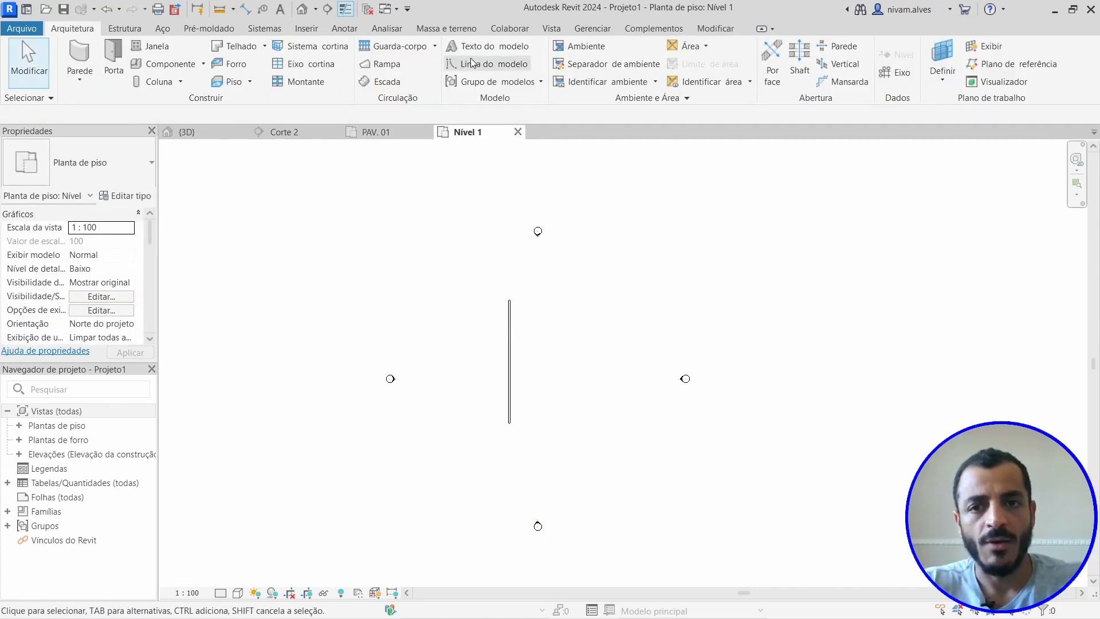
- Open the new project's 3D view and inspect the wall against the levels
click(301, 8)
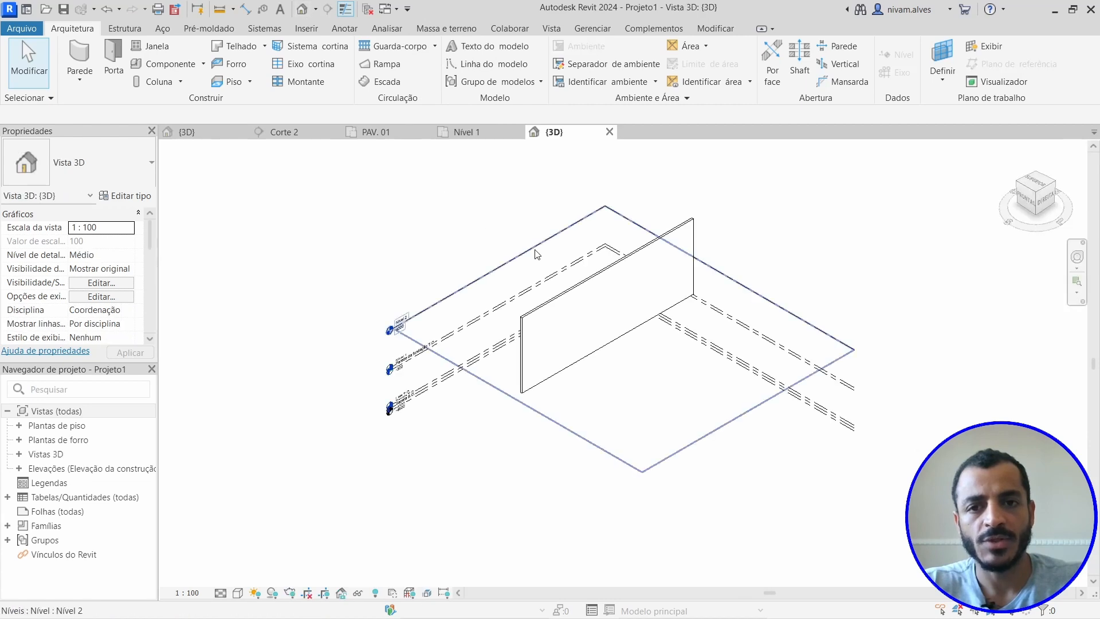
scroll(603, 336, up, 2)
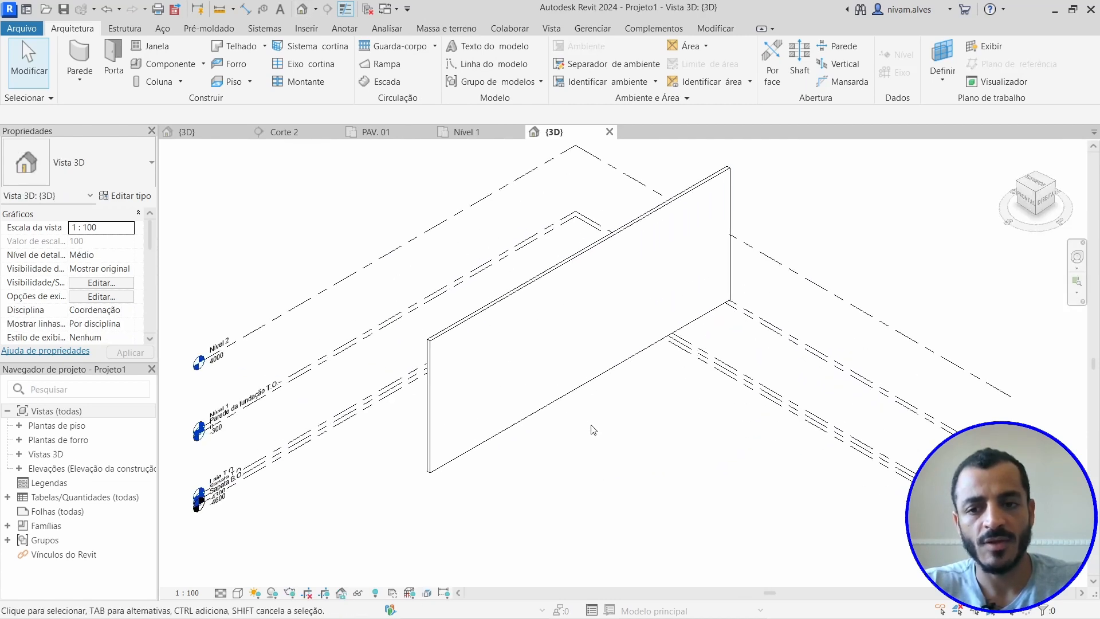
scroll(596, 413, up, 1)
scroll(547, 344, up, 2)
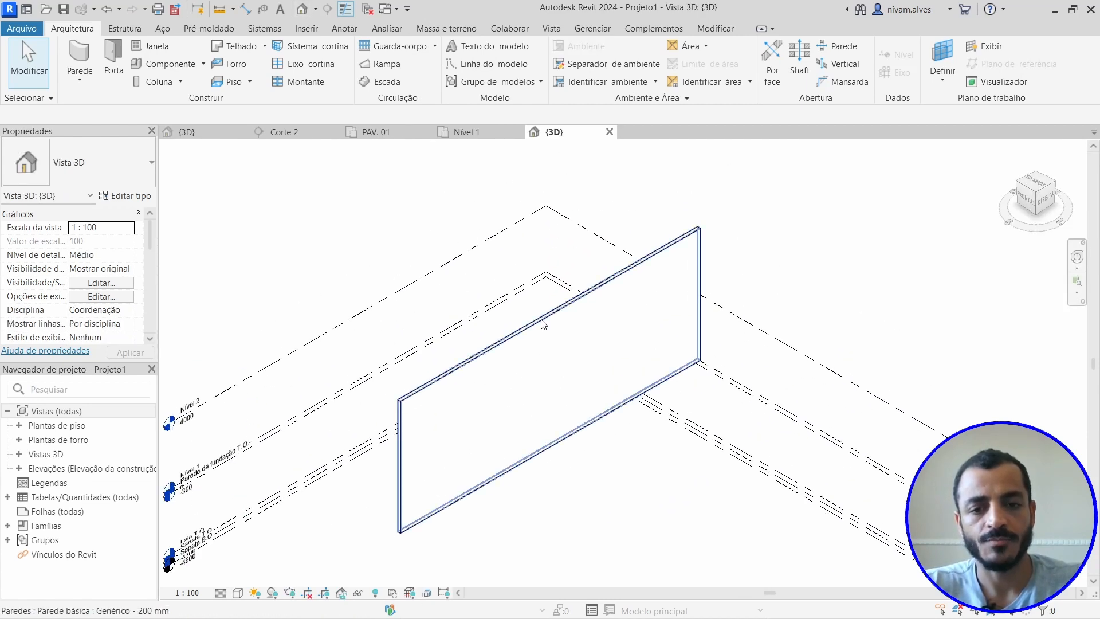
middle_drag(538, 326, 420, 268)
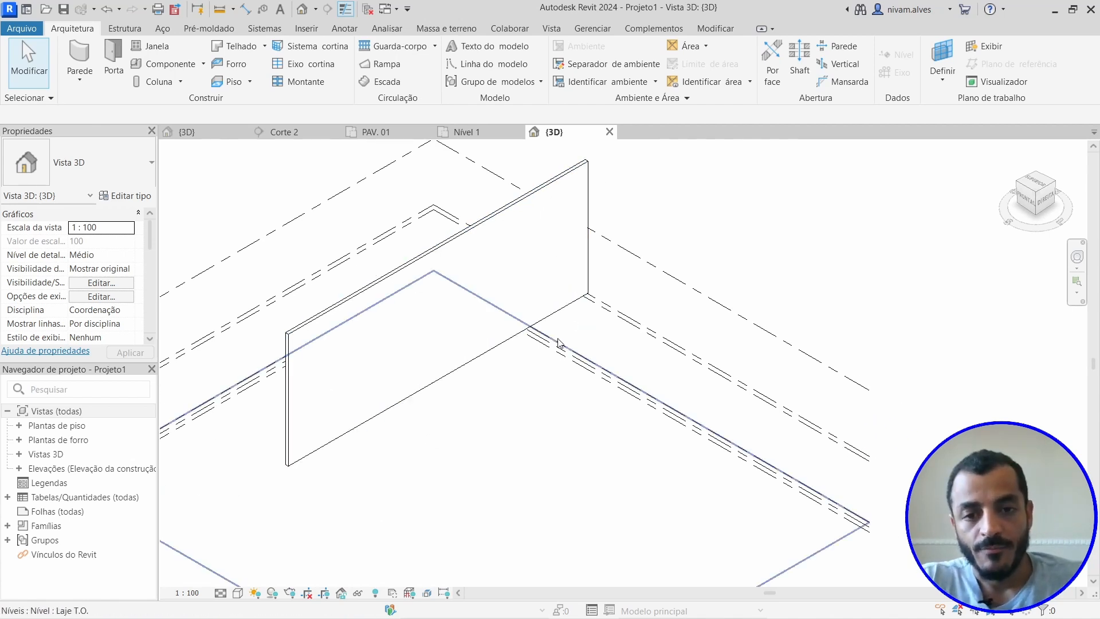
scroll(558, 343, down, 2)
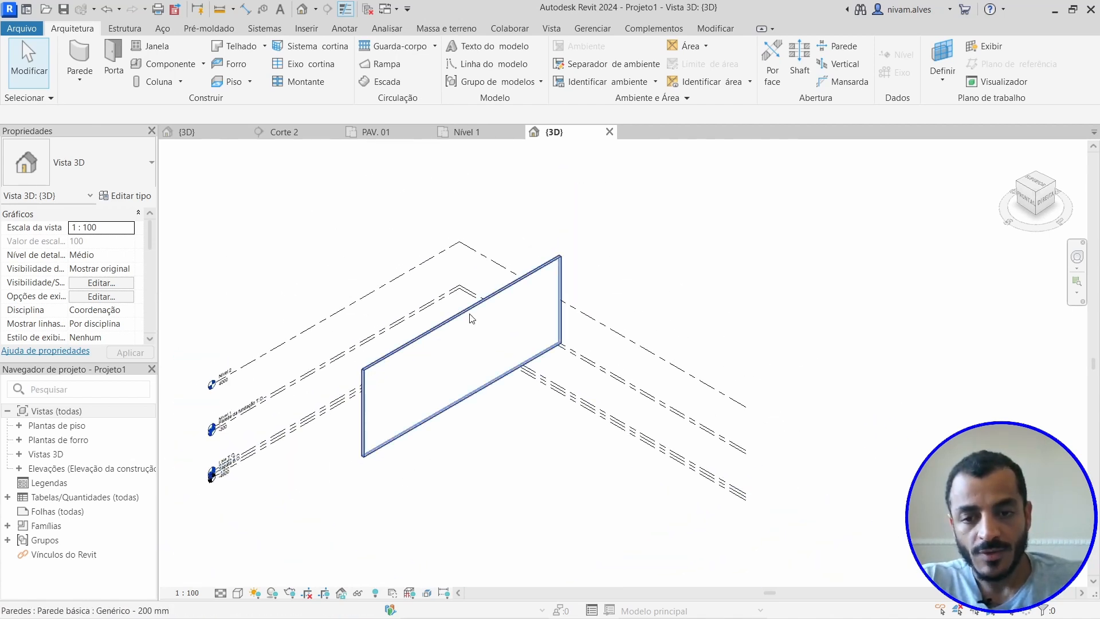
- Change the 8000-high wall in the 3D view from a basic wall to the Parede cortina type
click(471, 319)
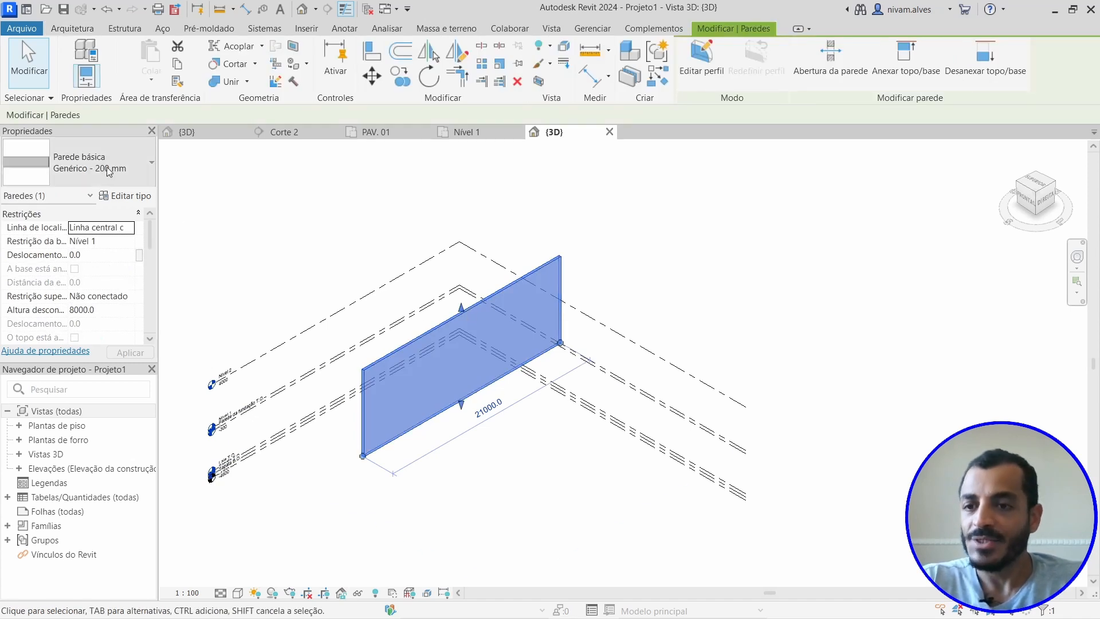
click(139, 163)
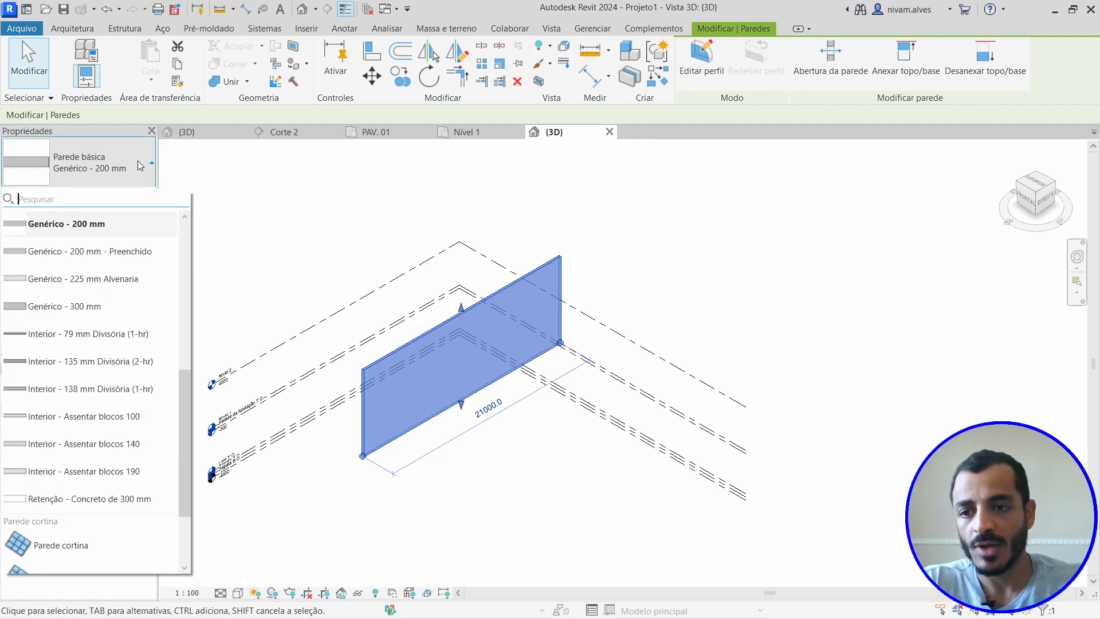
scroll(89, 361, down, 2)
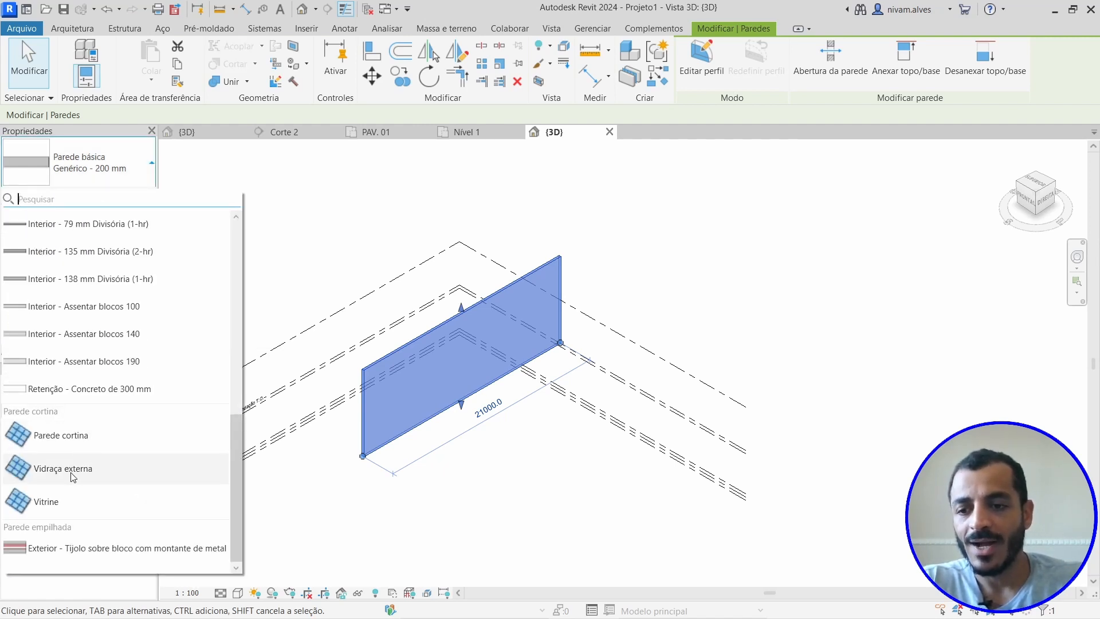
mouse_move(61, 443)
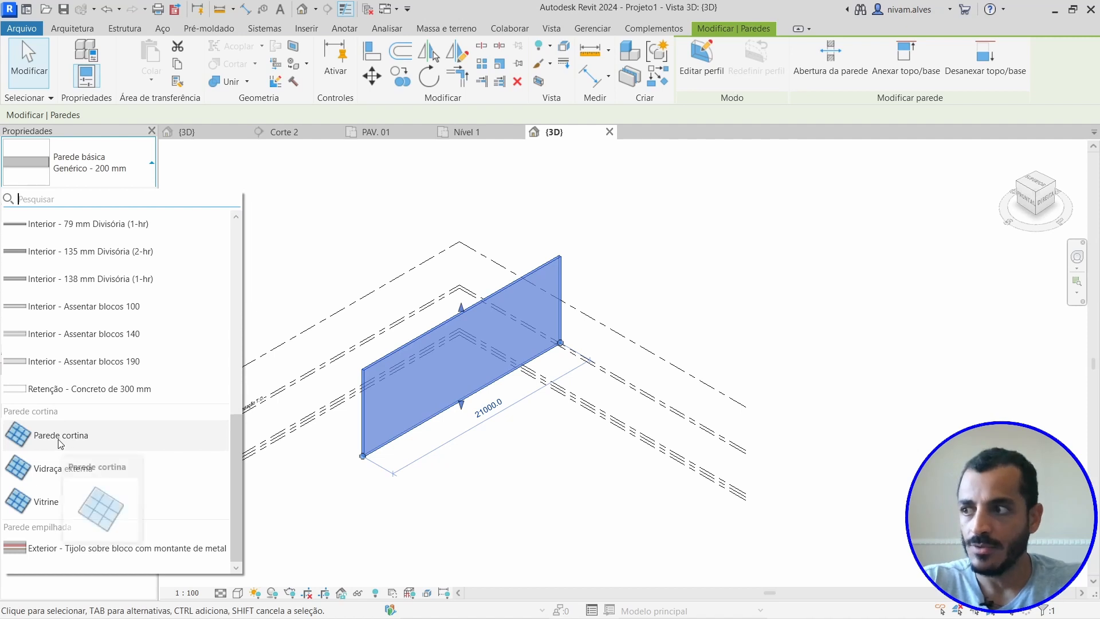
click(60, 441)
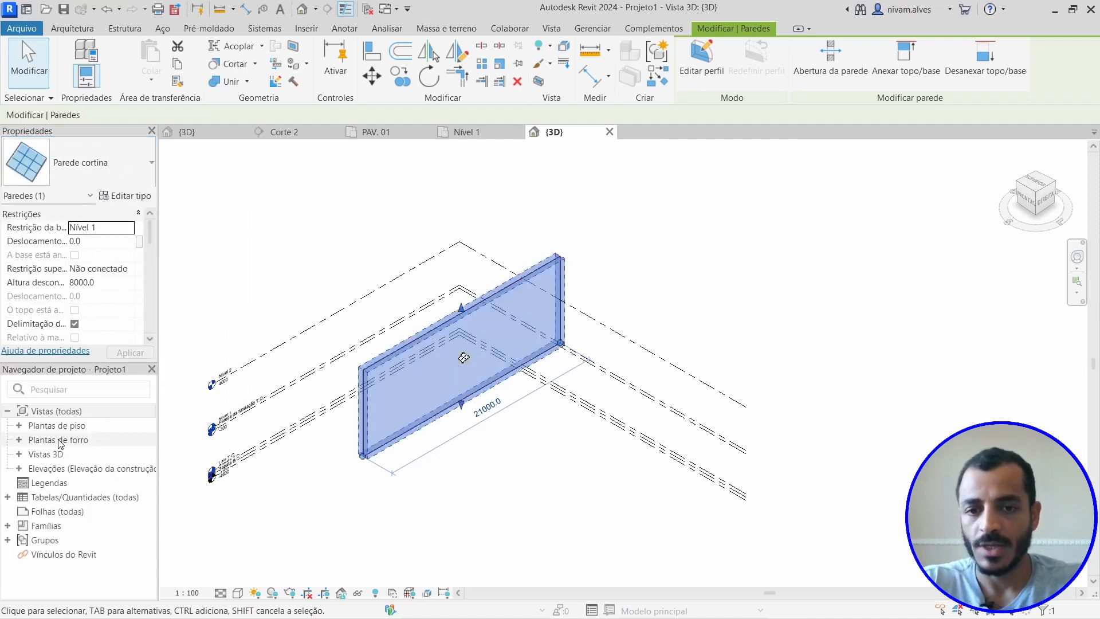
scroll(467, 402, up, 1)
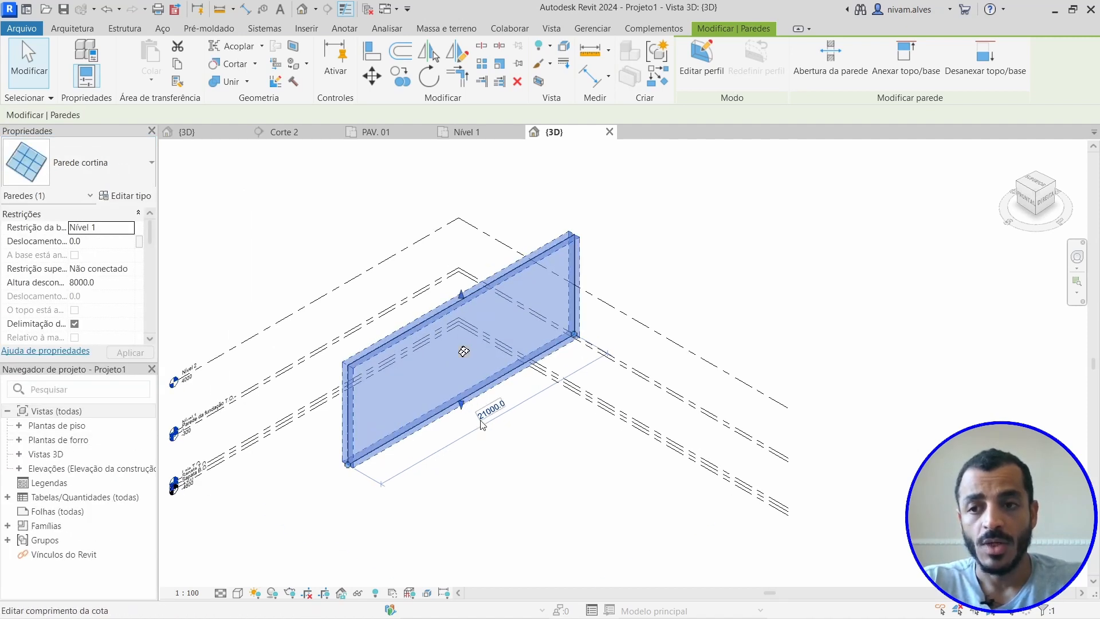
middle_drag(527, 475, 556, 507)
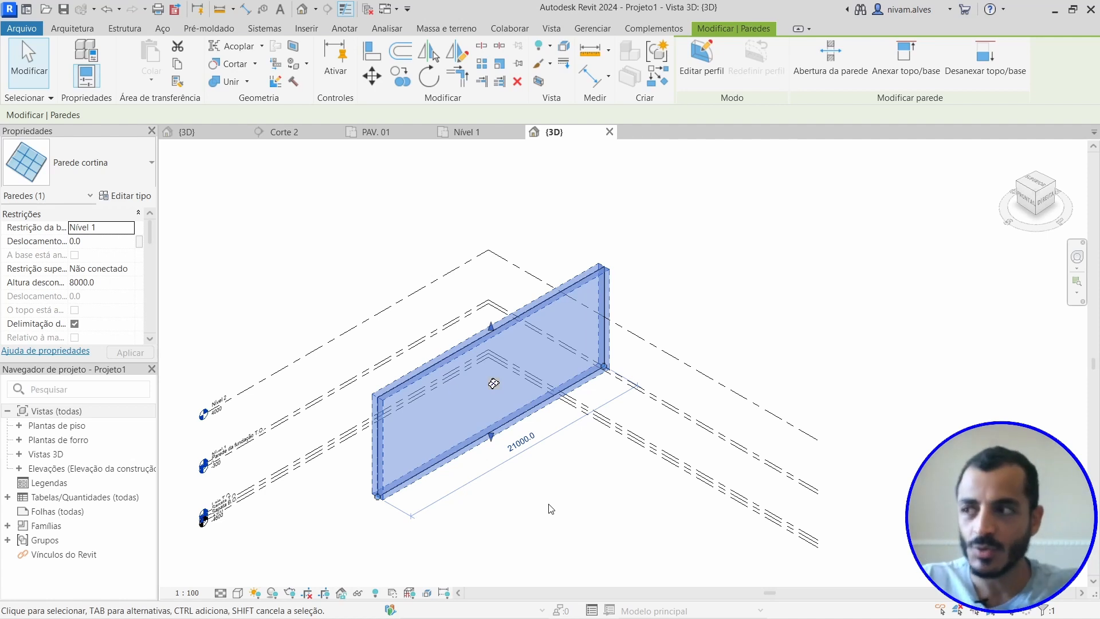
click(123, 196)
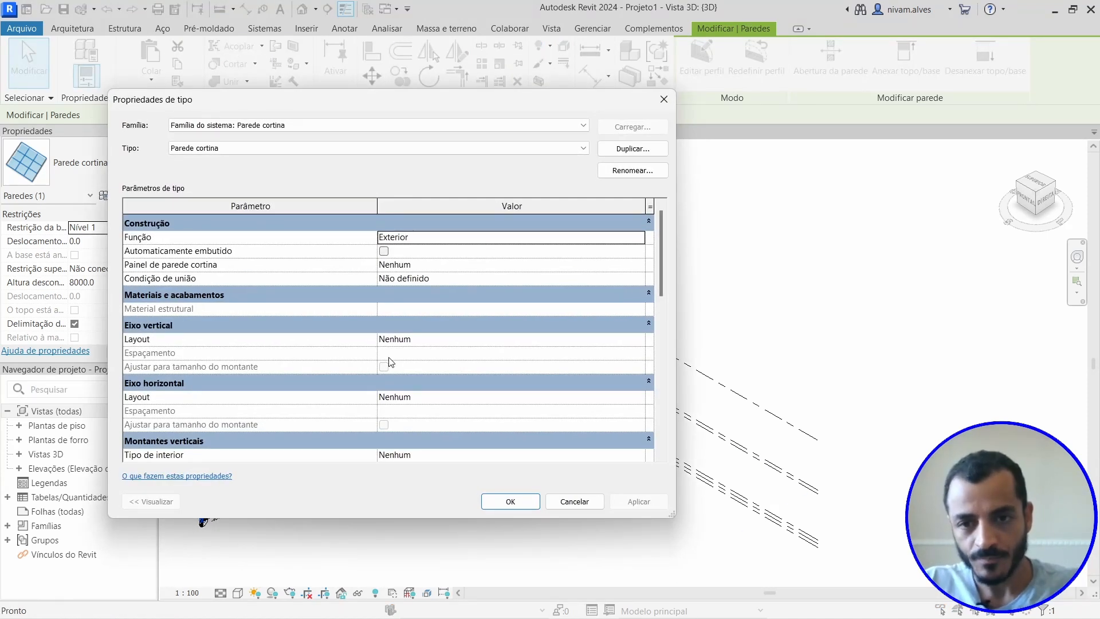
scroll(410, 371, down, 2)
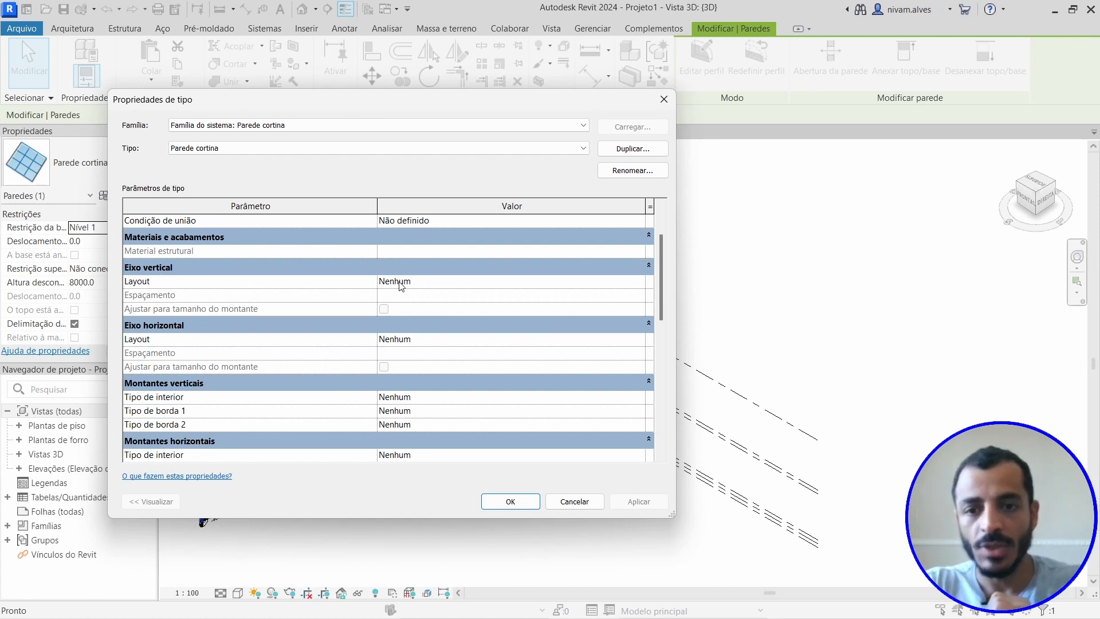
click(640, 287)
click(415, 307)
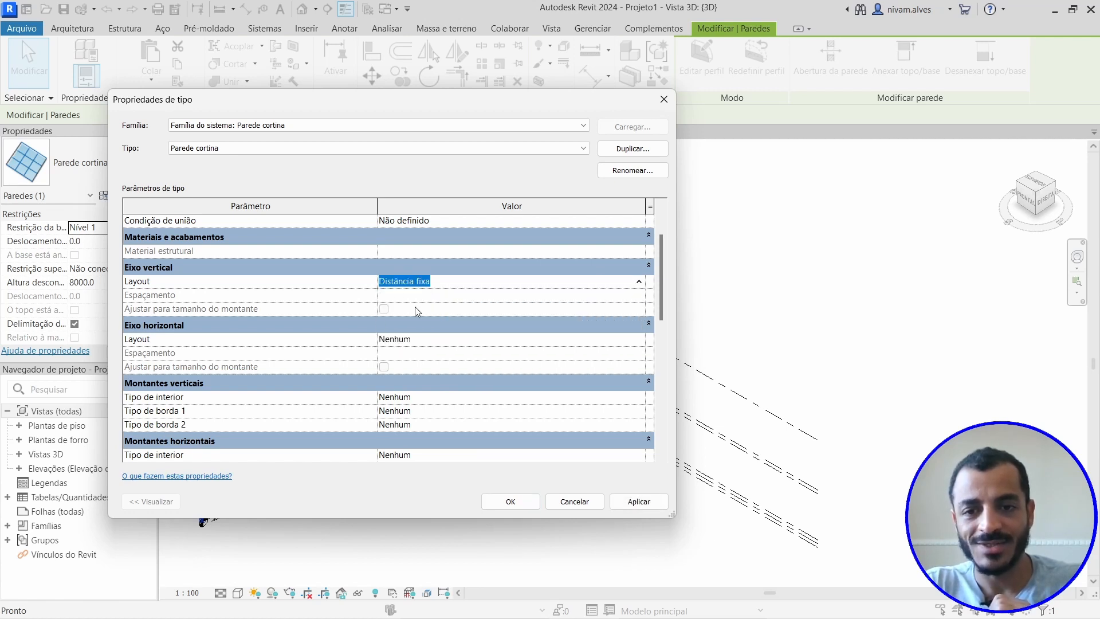
click(406, 296)
drag(406, 295, 368, 297)
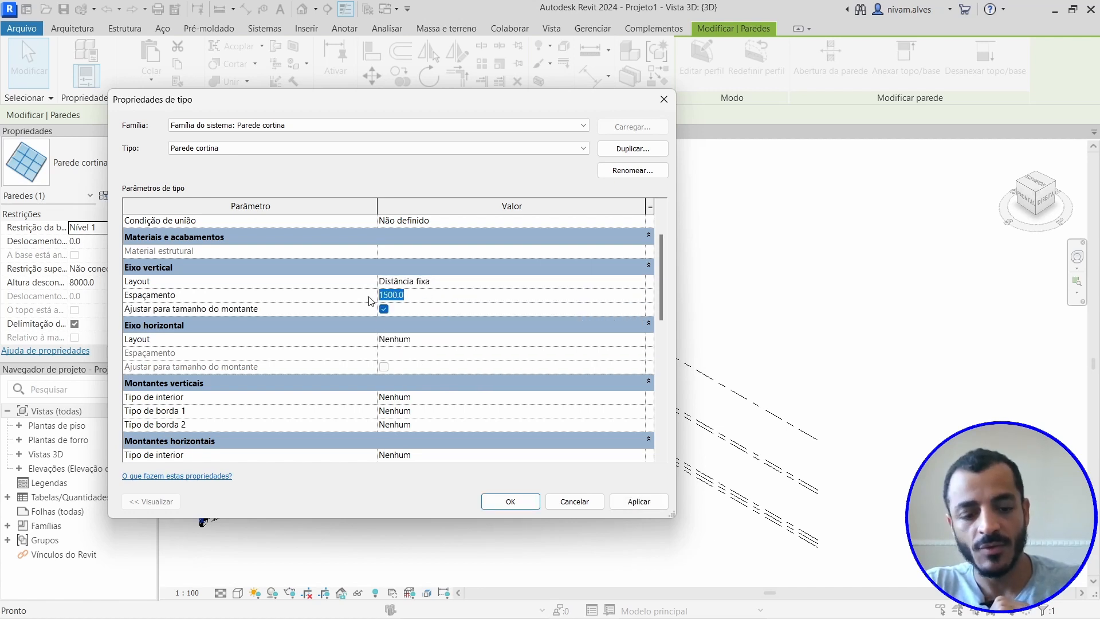
text(142)
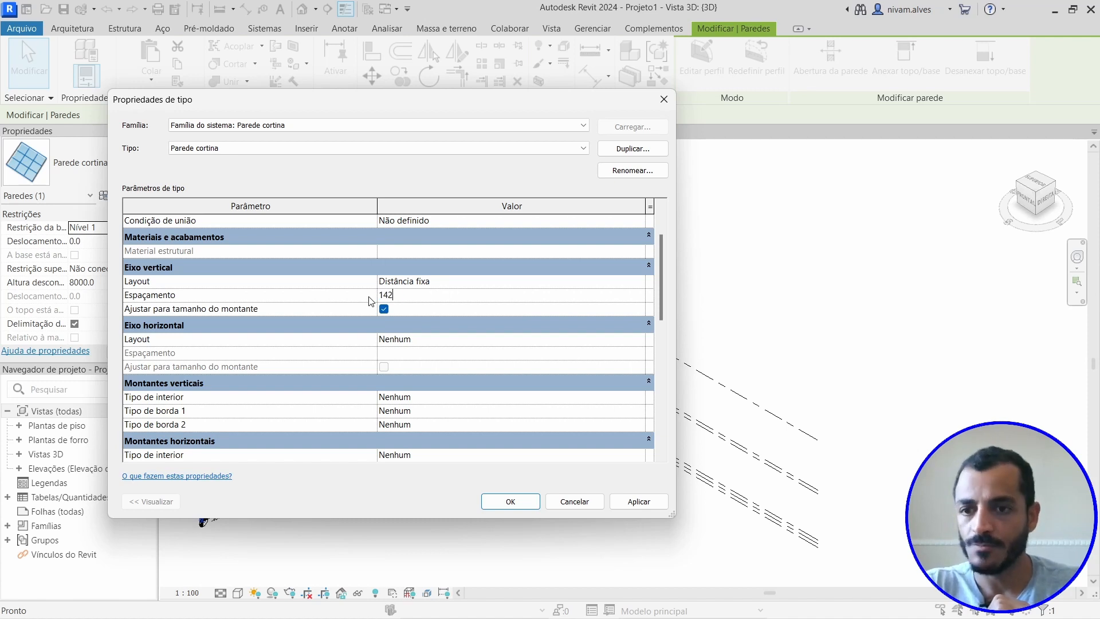
click(418, 349)
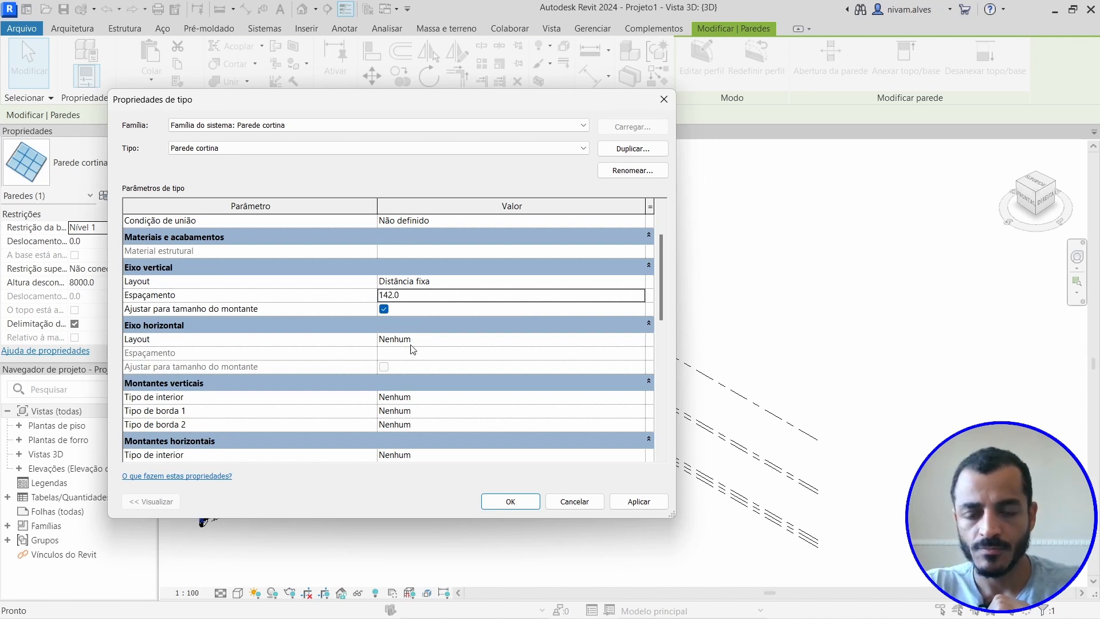
click(417, 297)
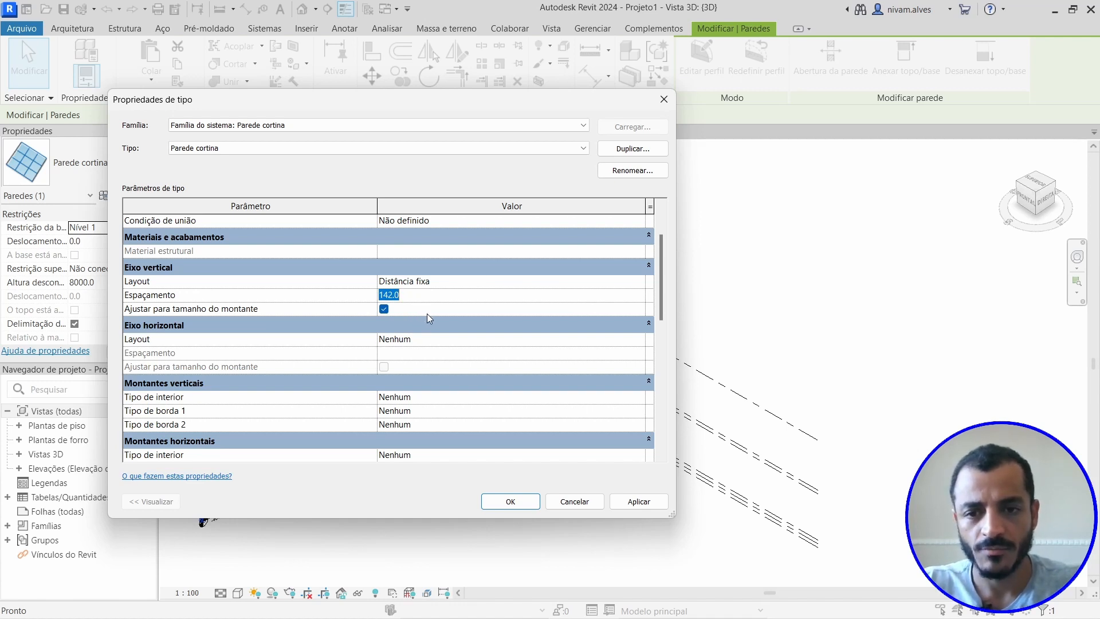
click(427, 297)
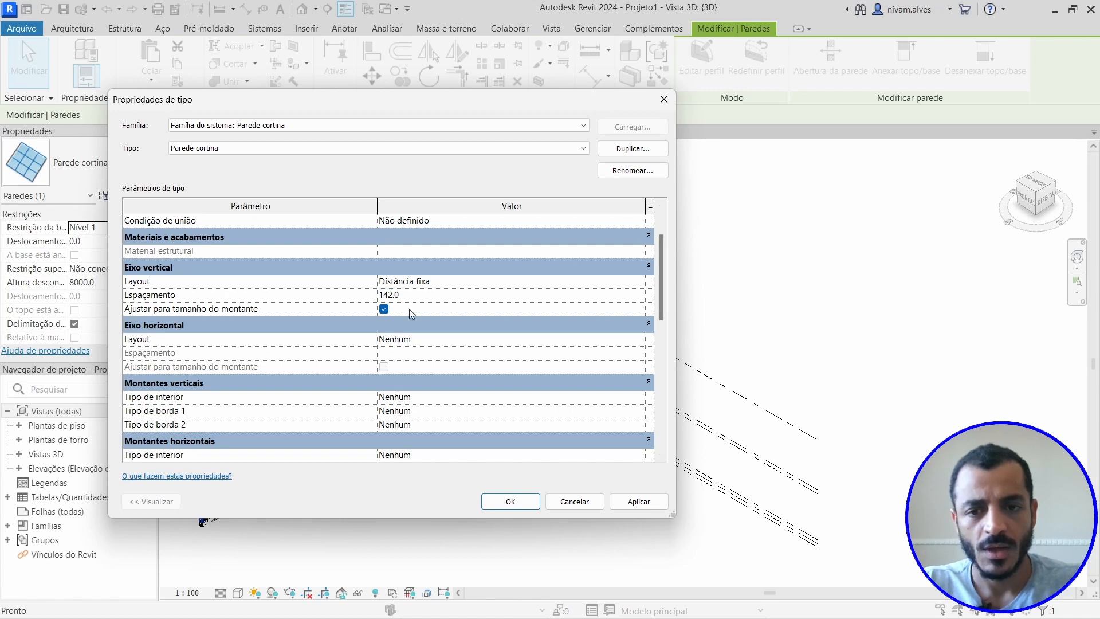
drag(413, 295, 351, 298)
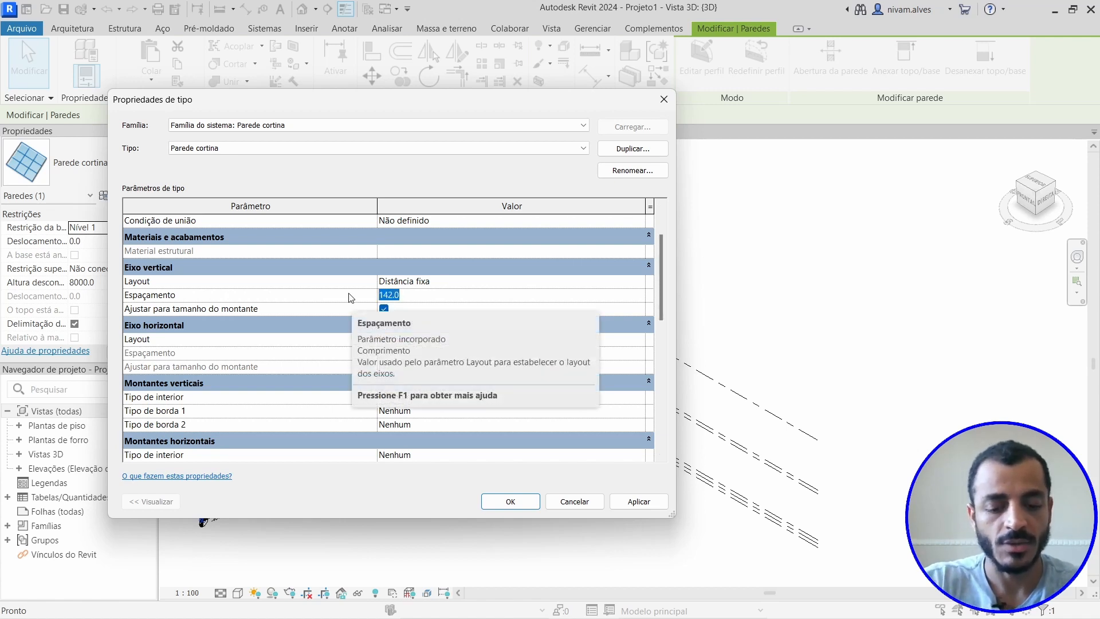
text(0.)
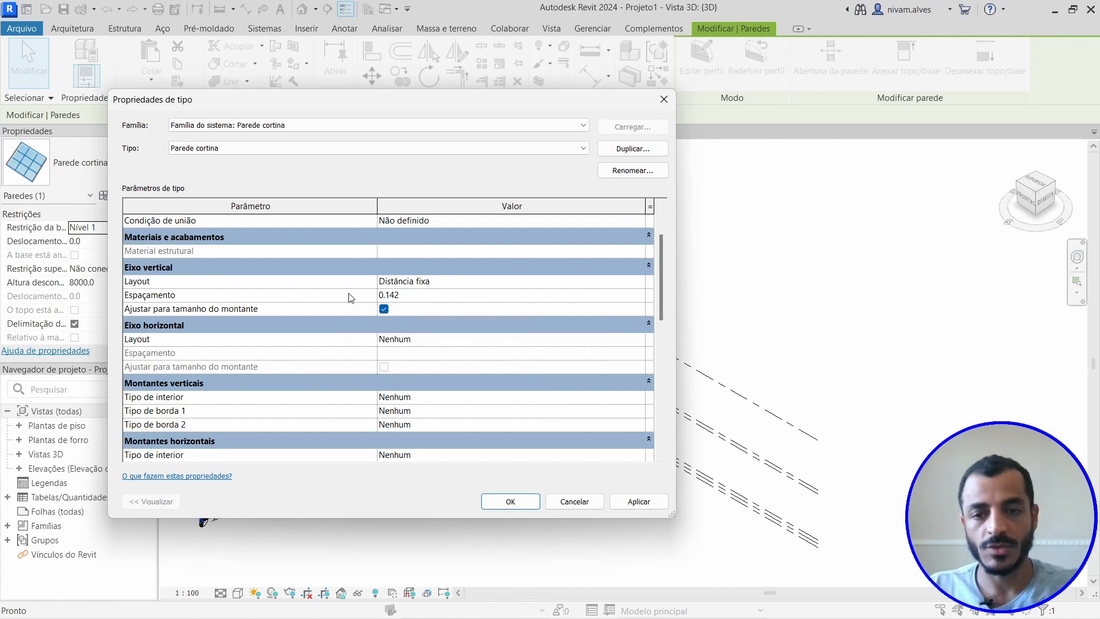
key(Return)
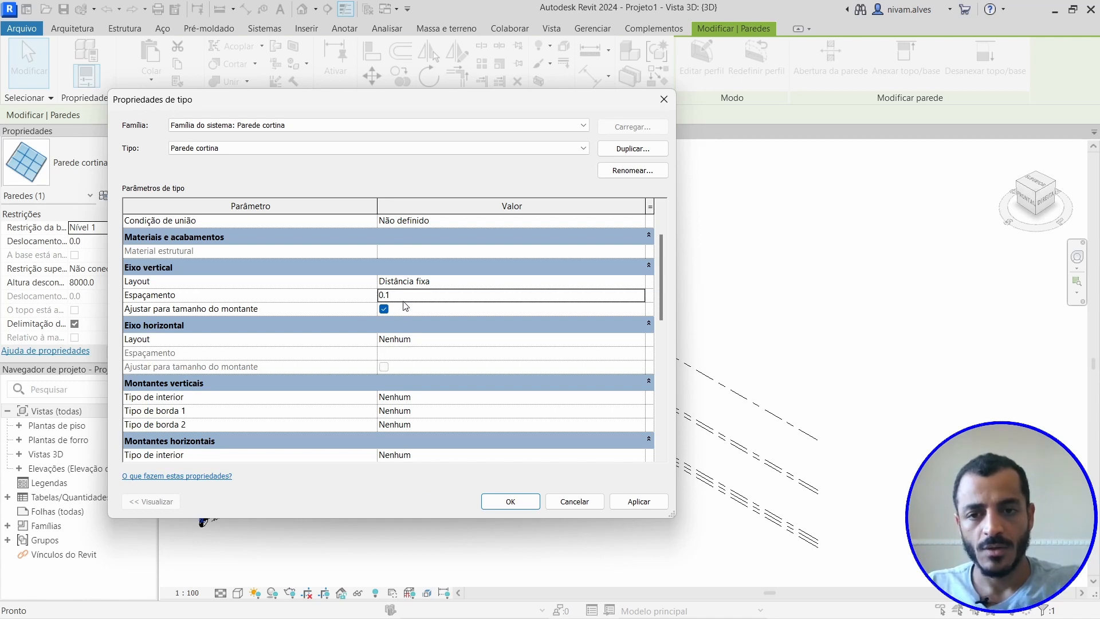
click(796, 291)
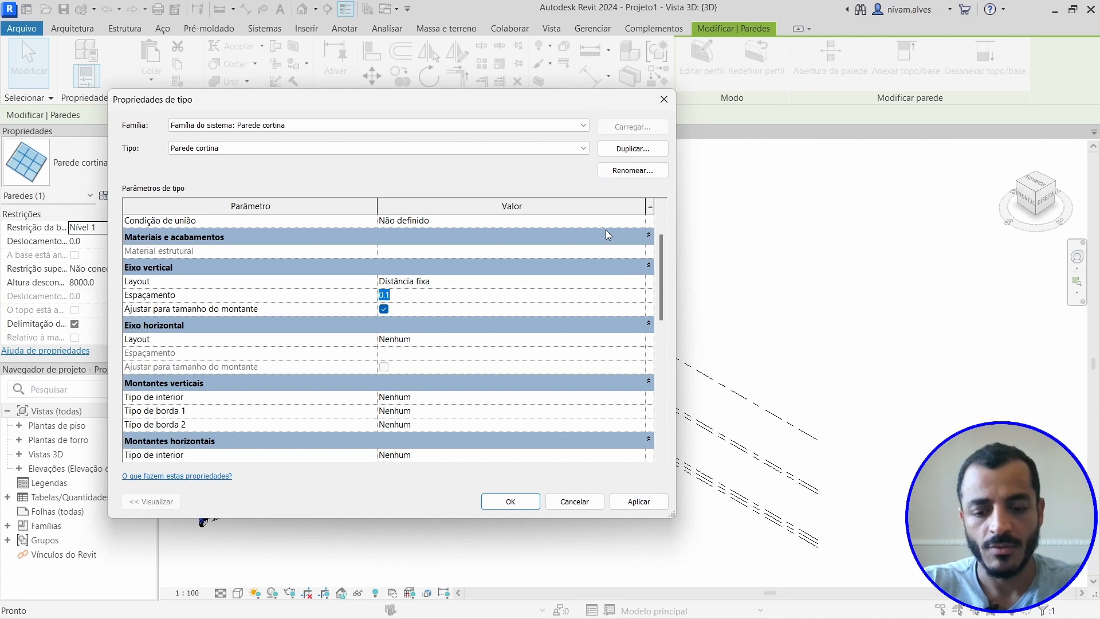
text(un)
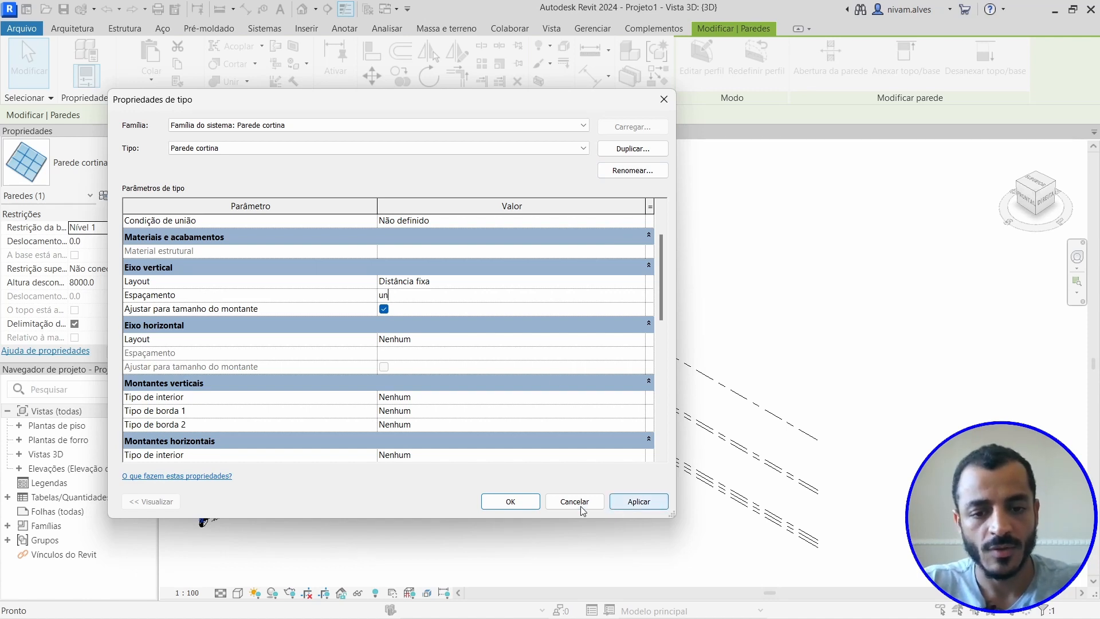
click(579, 506)
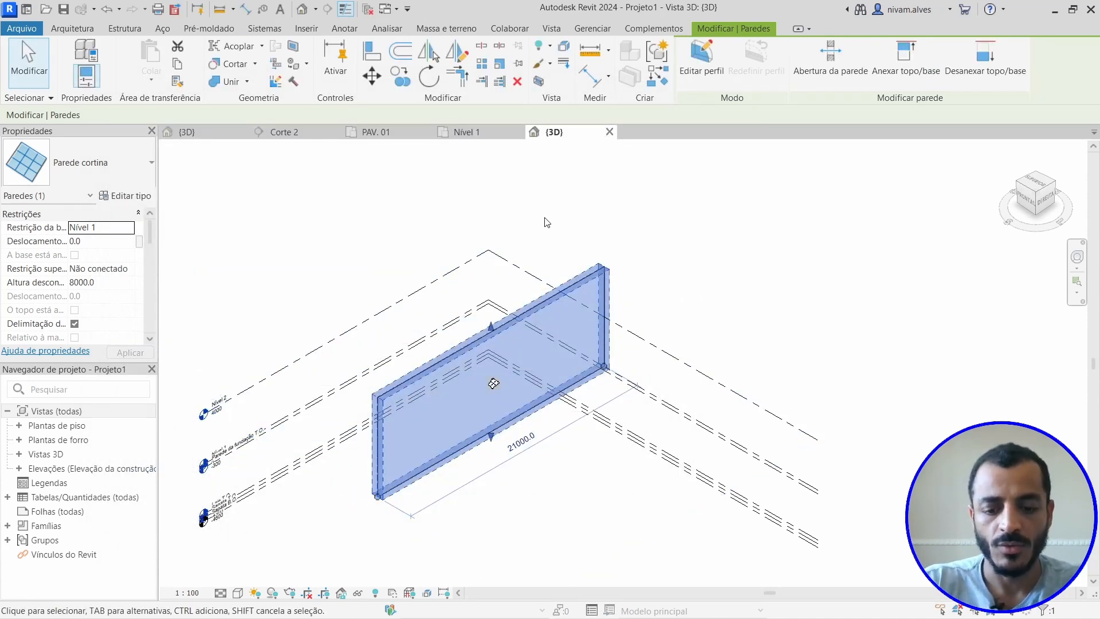
- Set the project's Distância unit format to millimetres with 2 decimal places
key(u)
key(n)
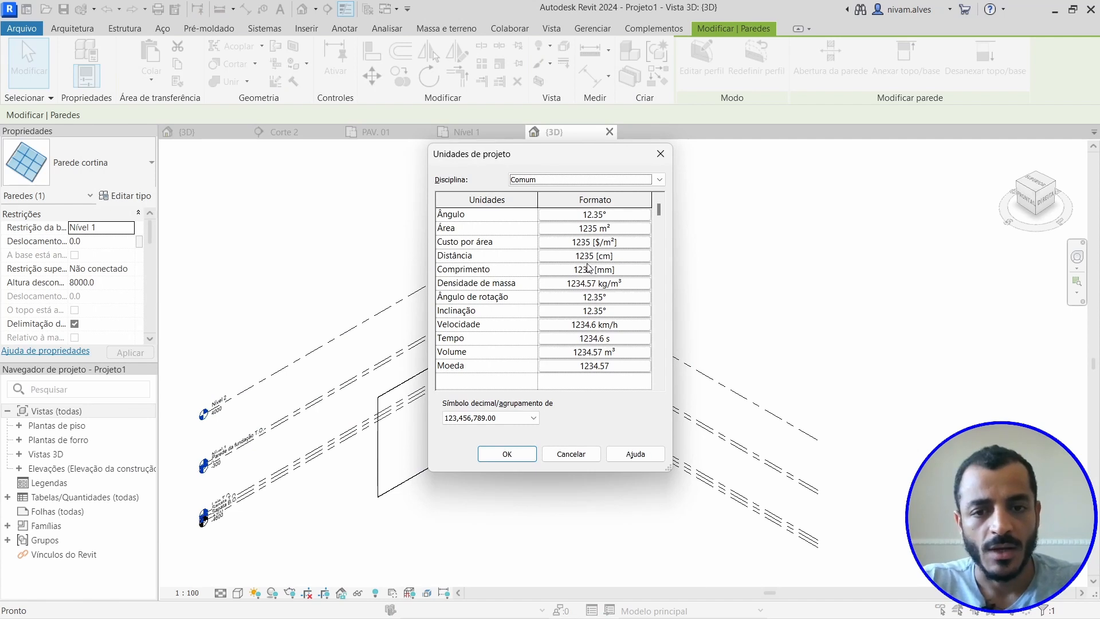
click(583, 262)
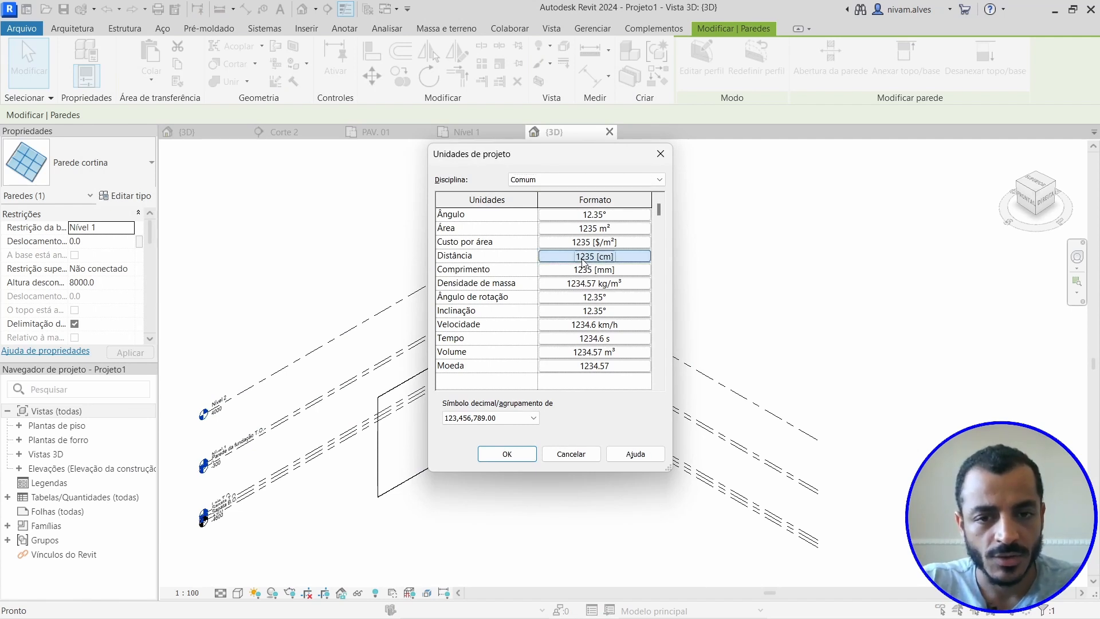
click(573, 238)
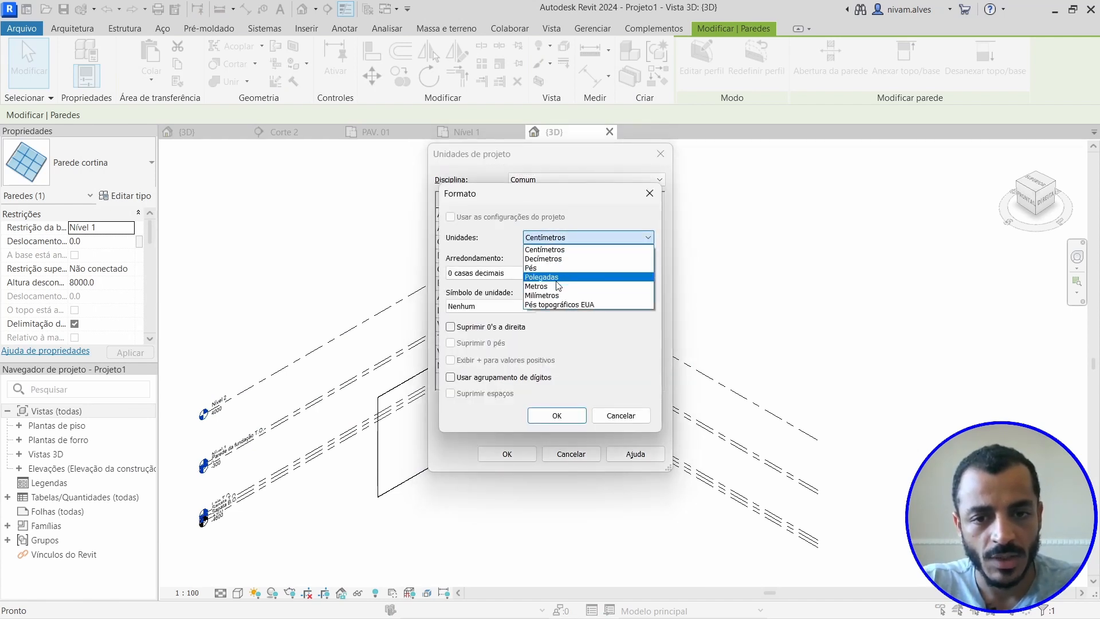
click(552, 288)
click(515, 273)
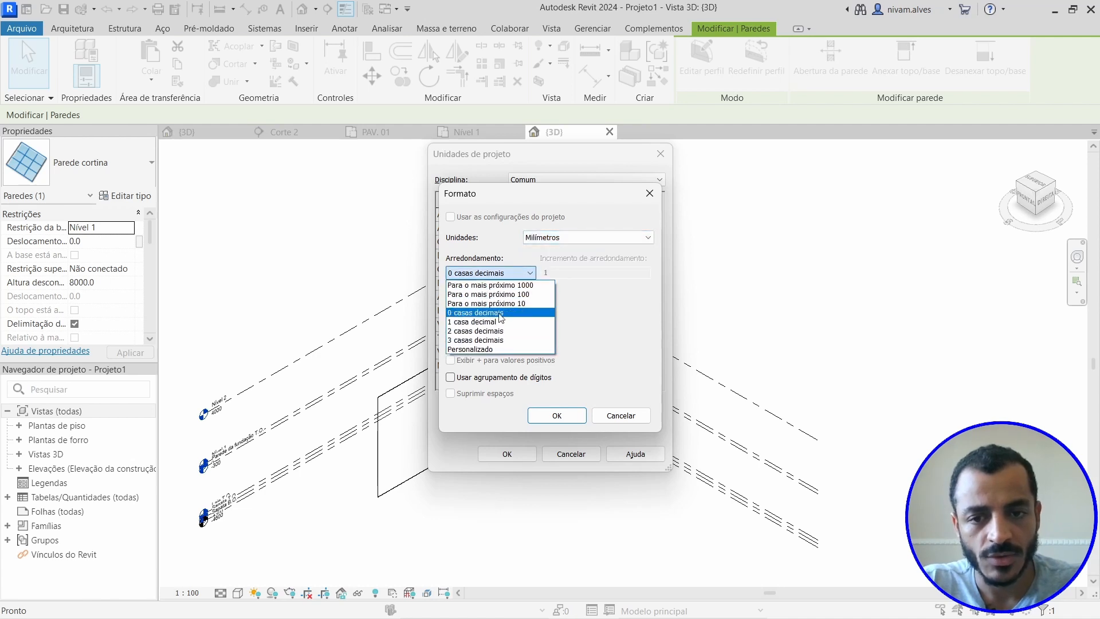
click(488, 335)
click(556, 415)
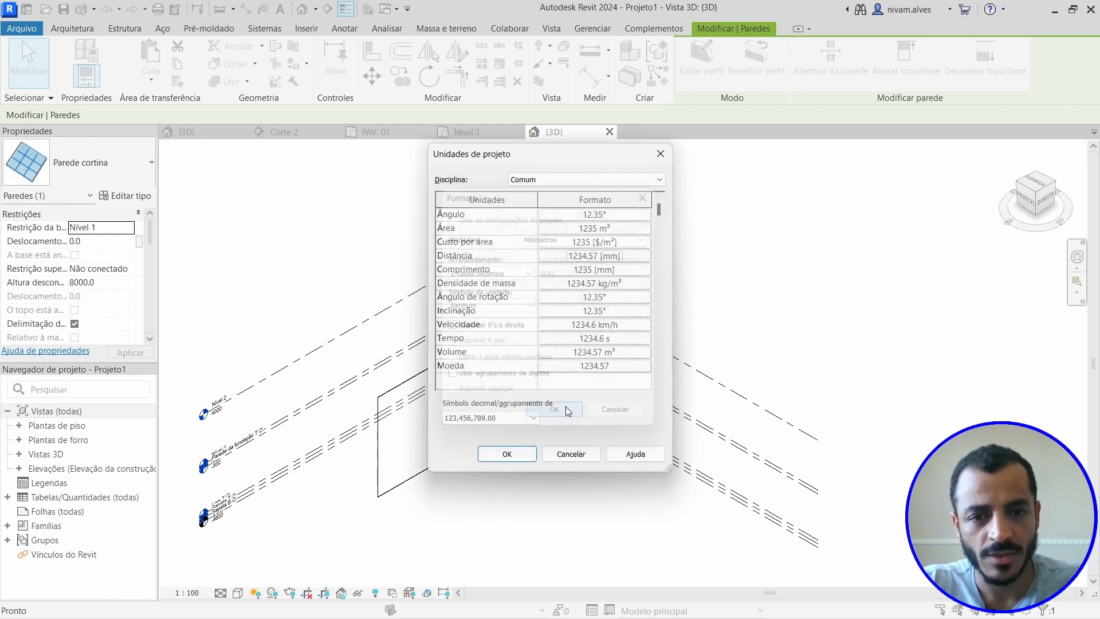
- Set the project's Comprimento unit format to 2 decimal places and apply the project units
click(583, 271)
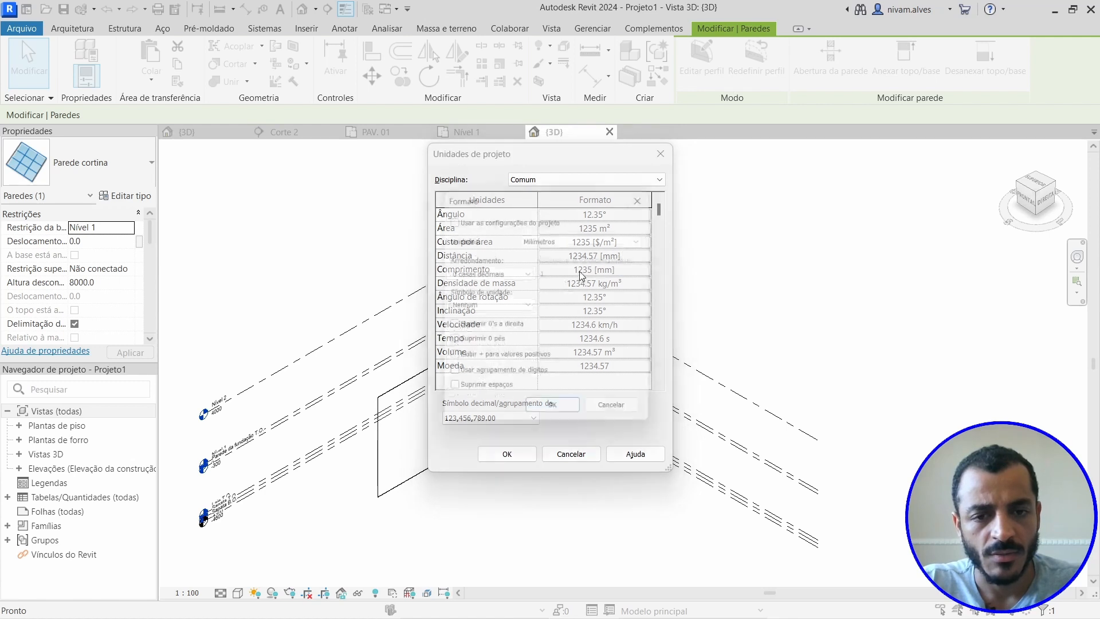
click(519, 273)
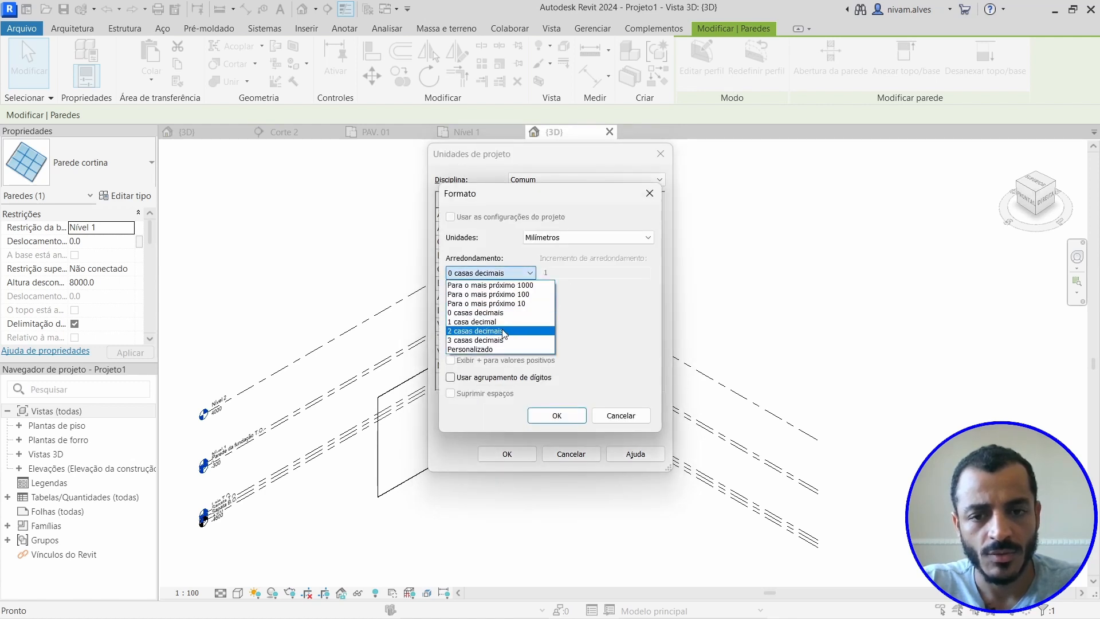
click(488, 335)
click(556, 415)
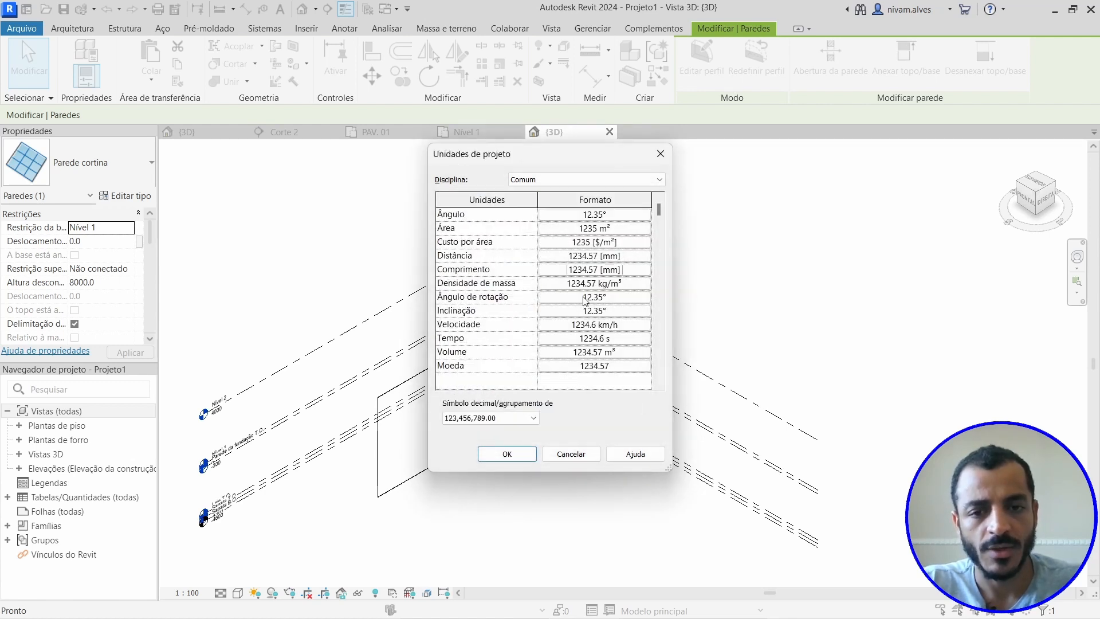
click(505, 453)
key(Escape)
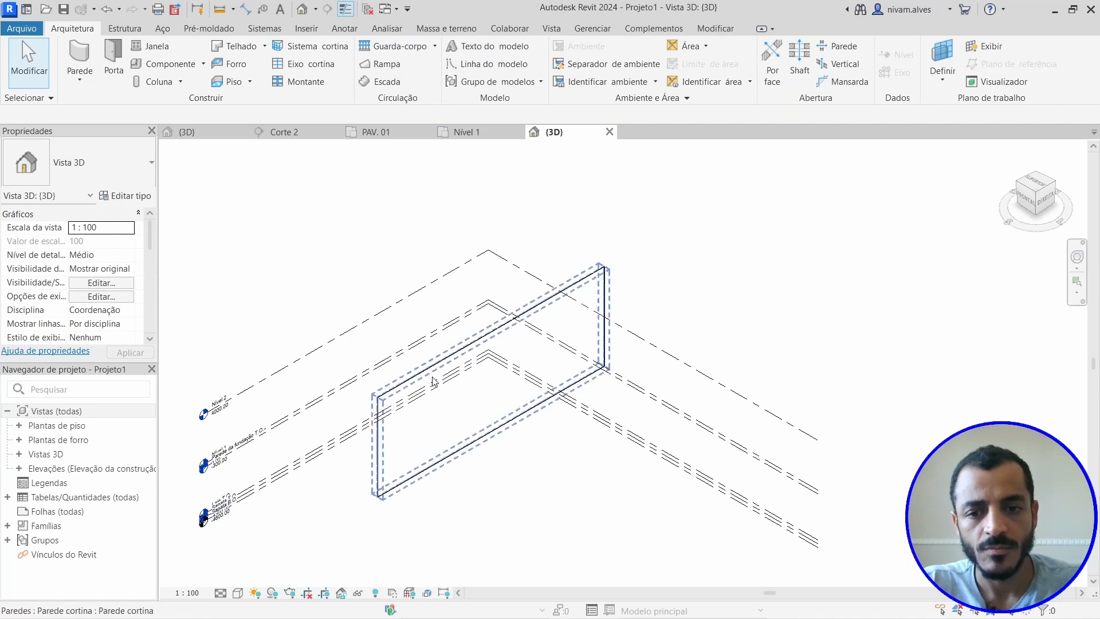
- Set the vertical grid layout of the 3D wall's Parede cortina type to Distância fixa
click(481, 351)
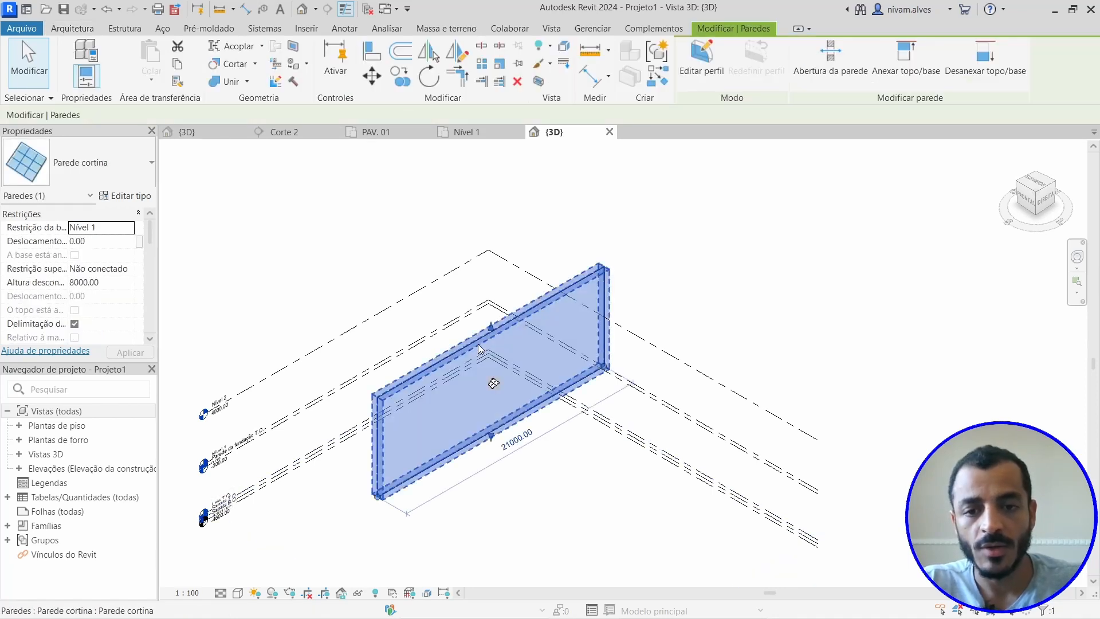
click(125, 195)
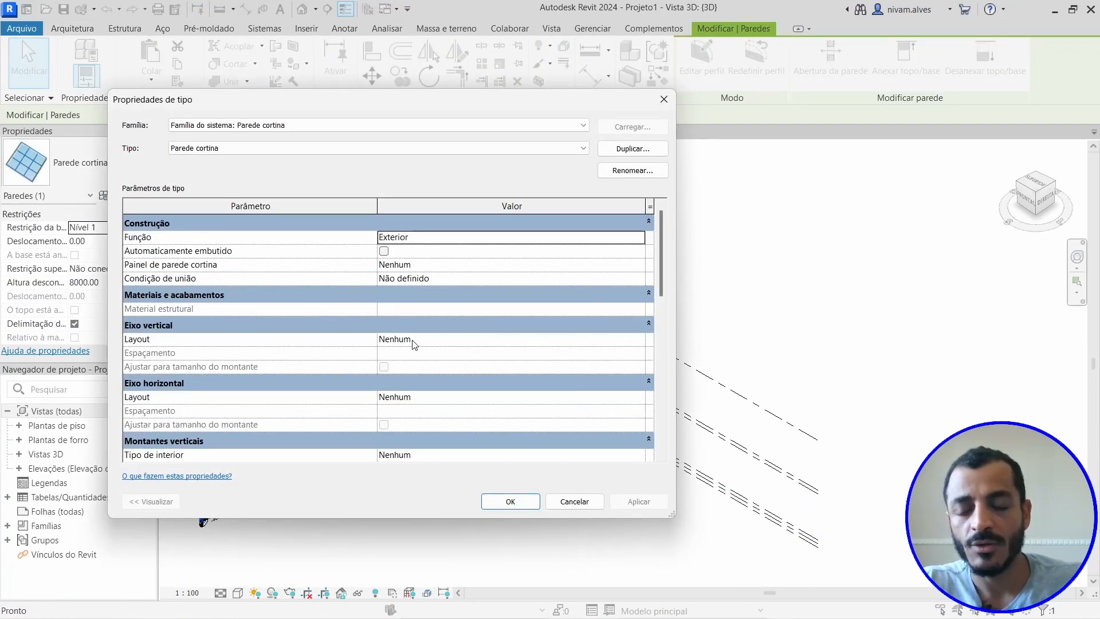
click(410, 339)
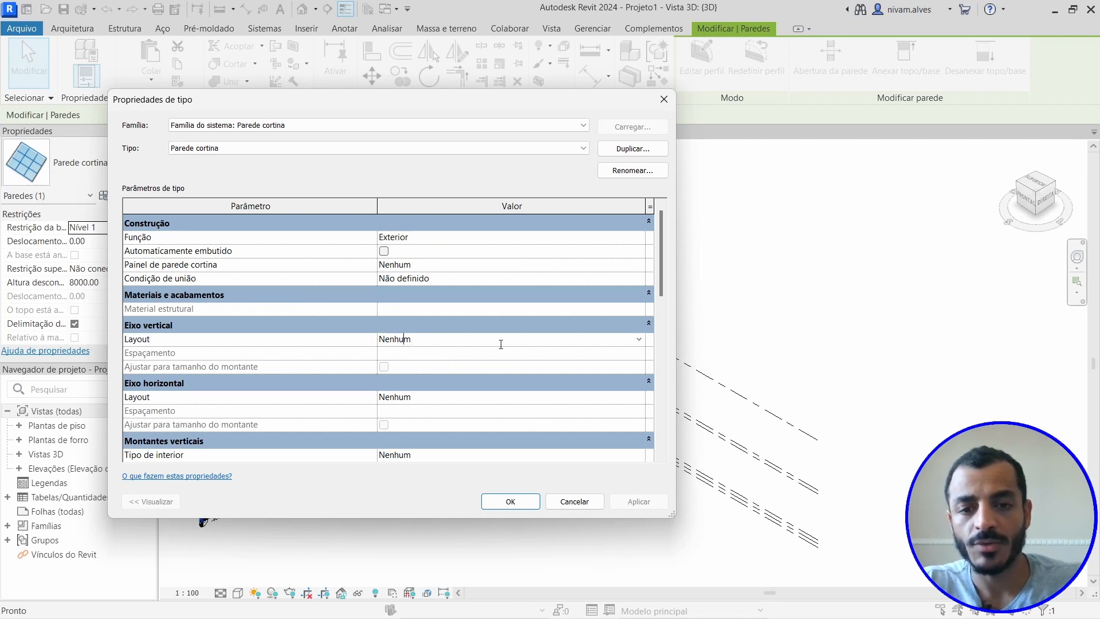
click(638, 339)
click(413, 360)
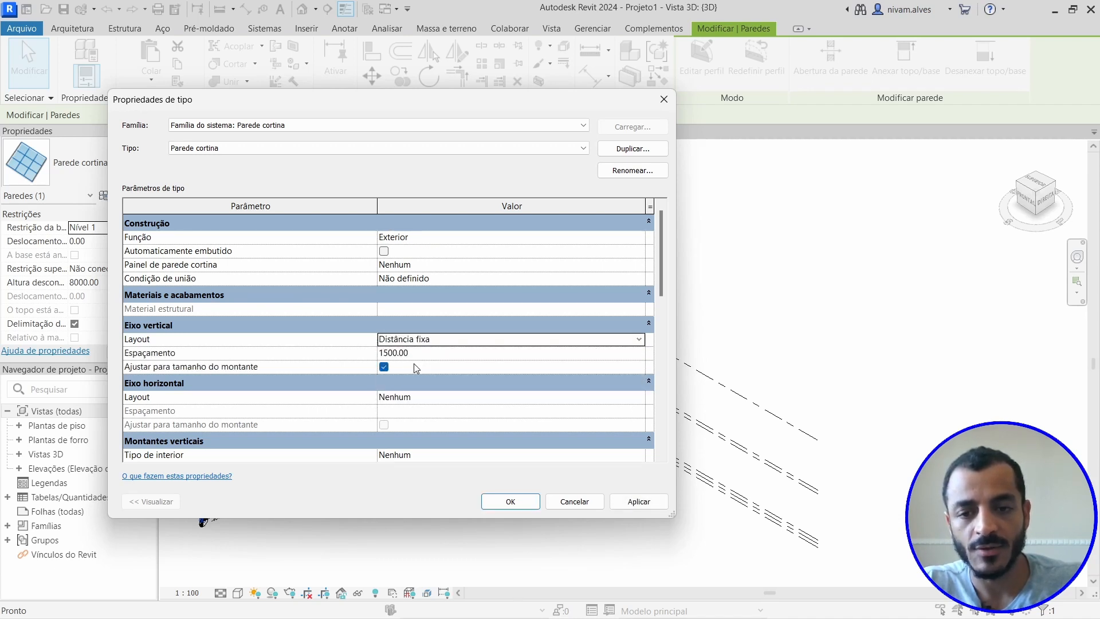
- Enter 142 as the curtain wall type's vertical grid spacing and correct it to 252
click(417, 352)
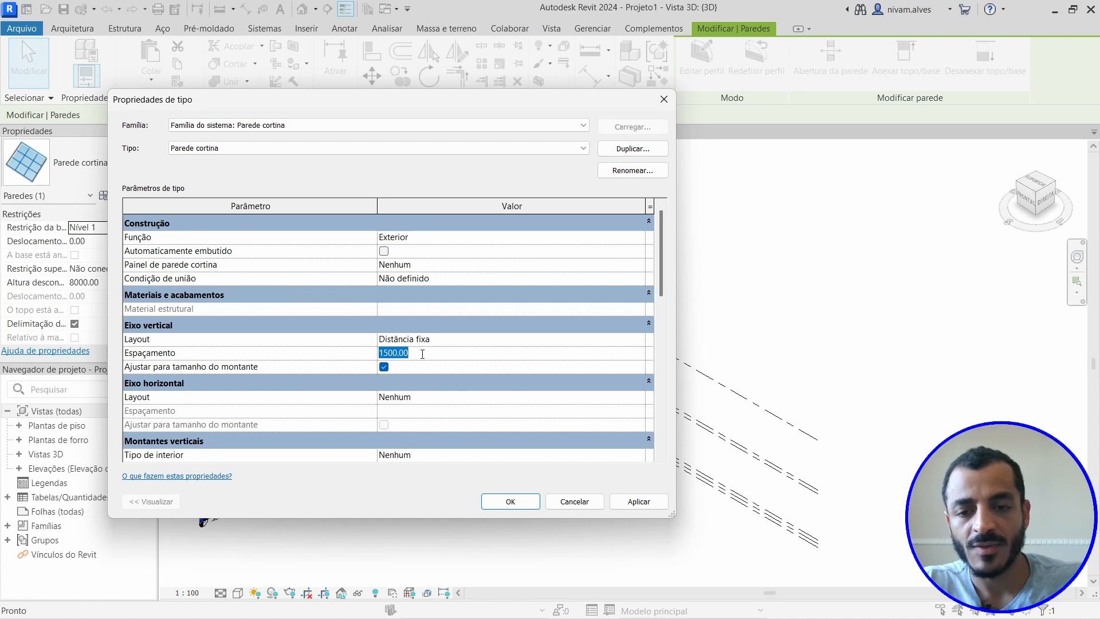
text(142)
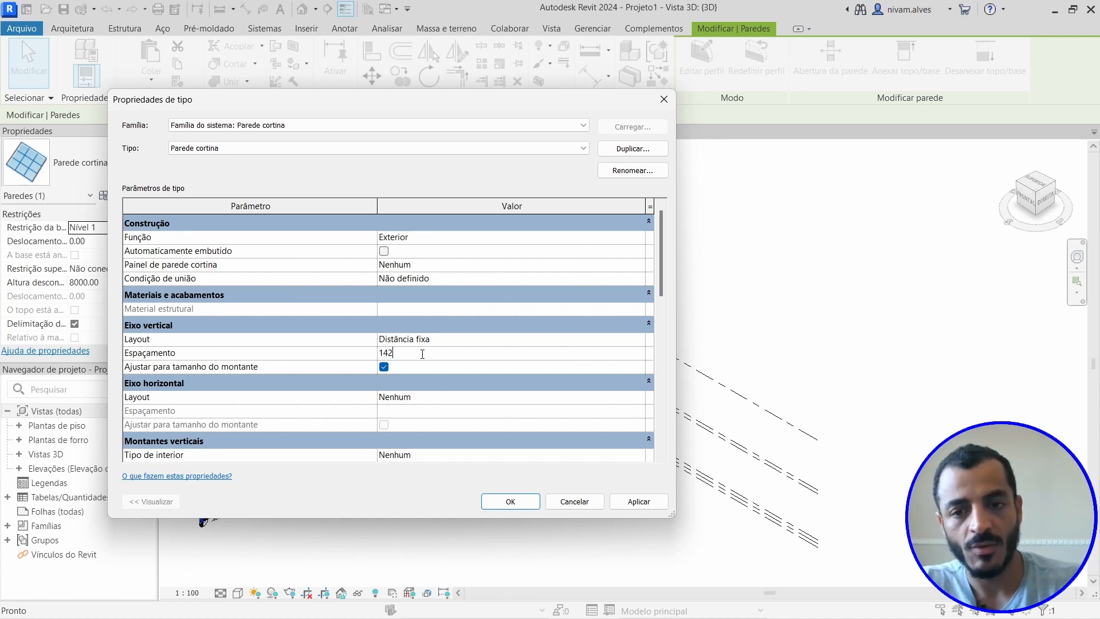
click(417, 397)
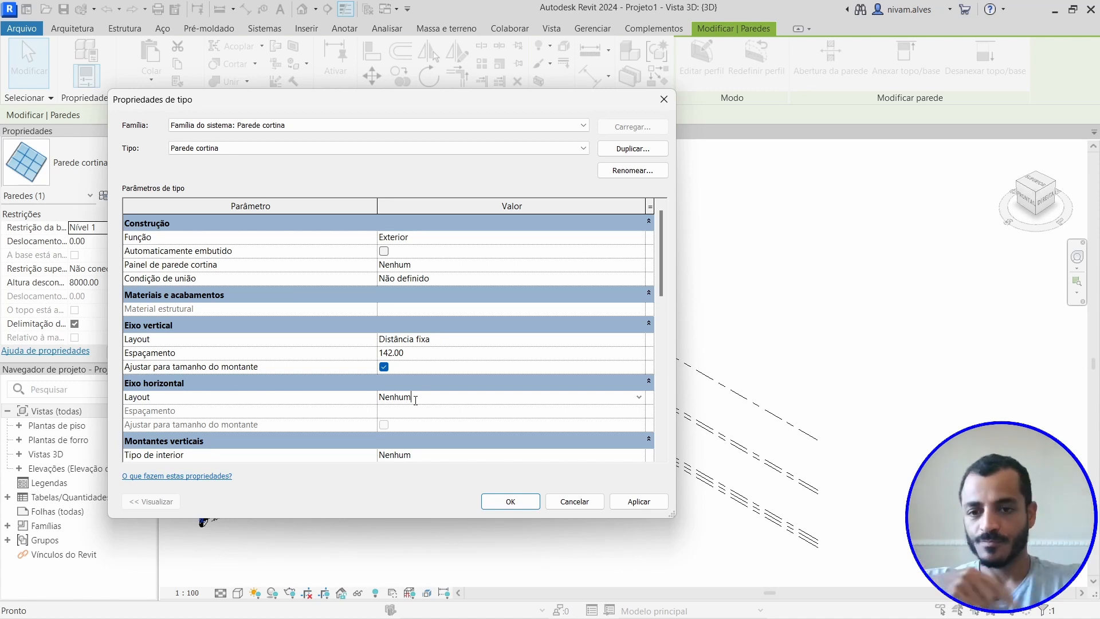
click(403, 352)
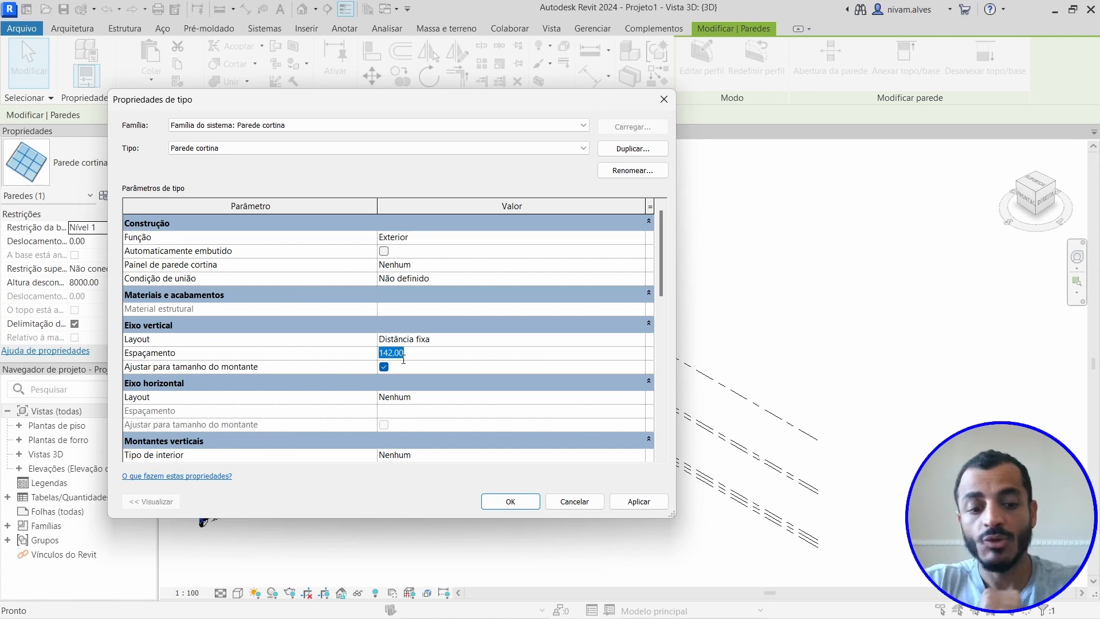
text(252)
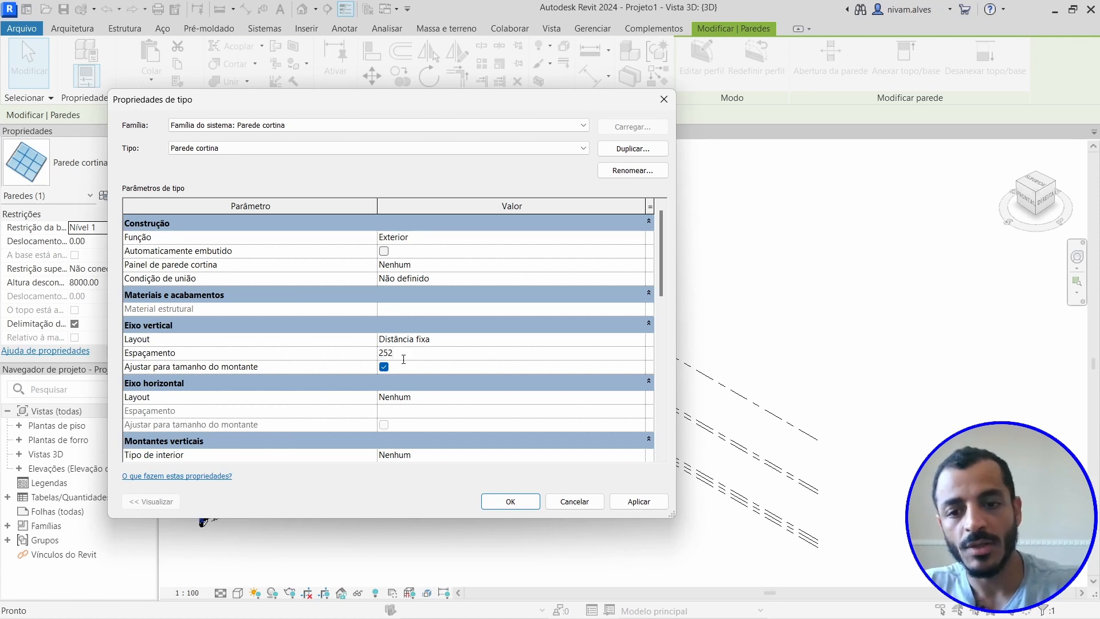
- Set the horizontal grid layout to Distância fixa with a spacing of 142 and apply the type properties to the wall
click(408, 396)
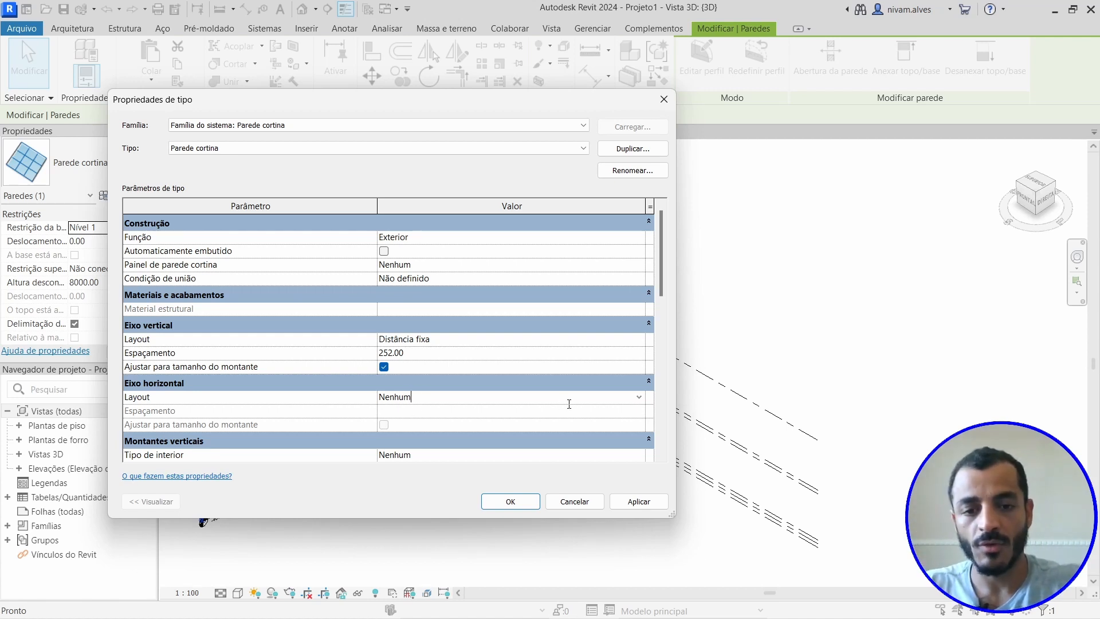
click(636, 398)
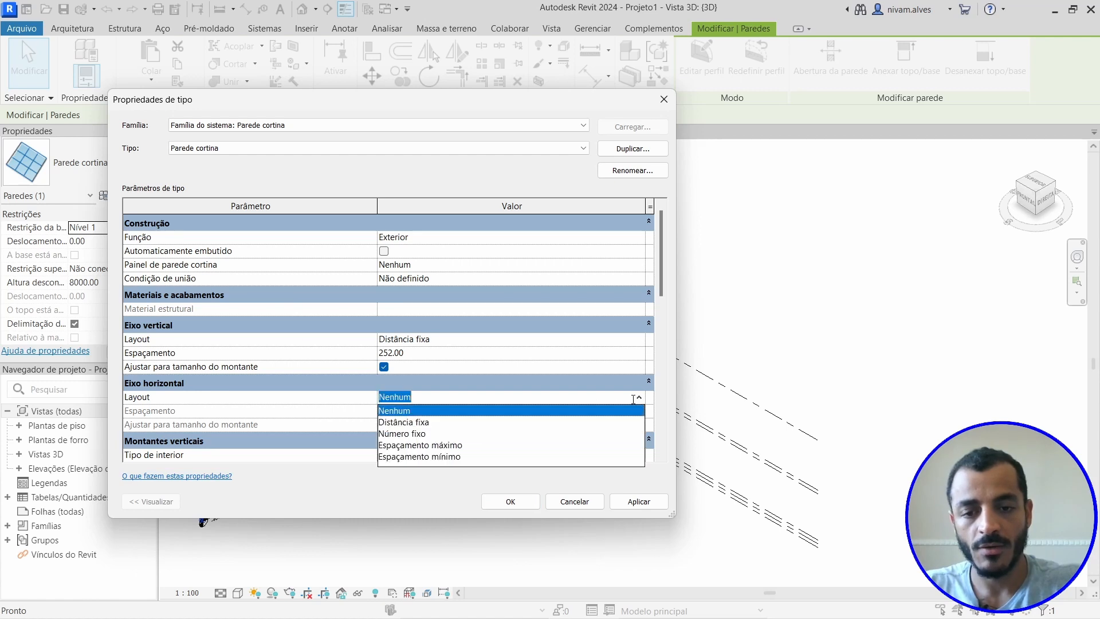
click(425, 422)
click(415, 410)
drag(415, 410, 372, 412)
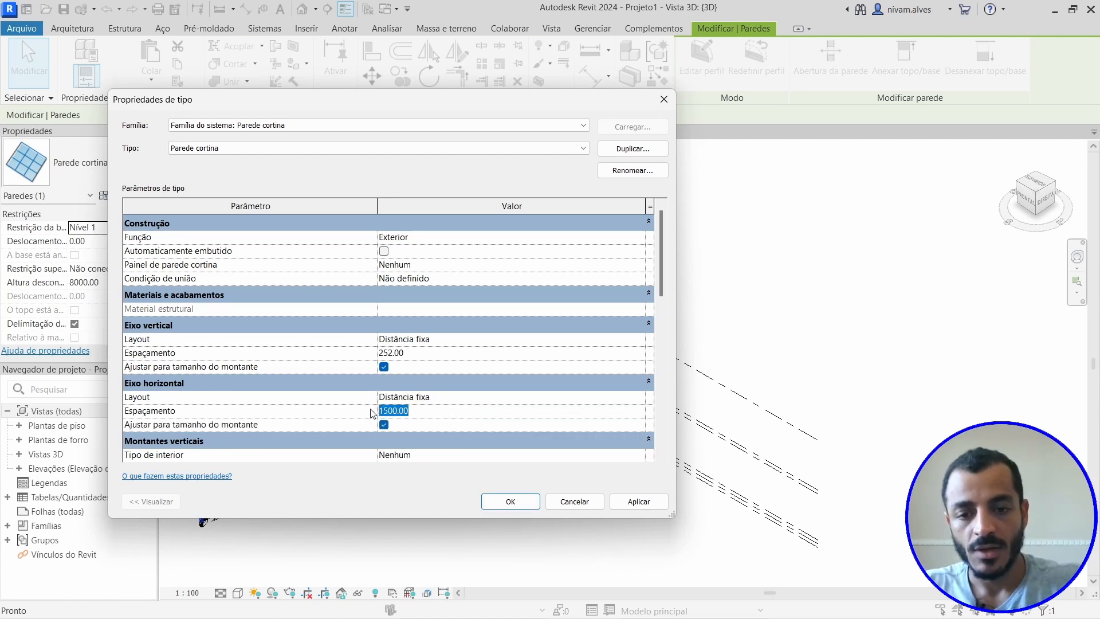
text(142)
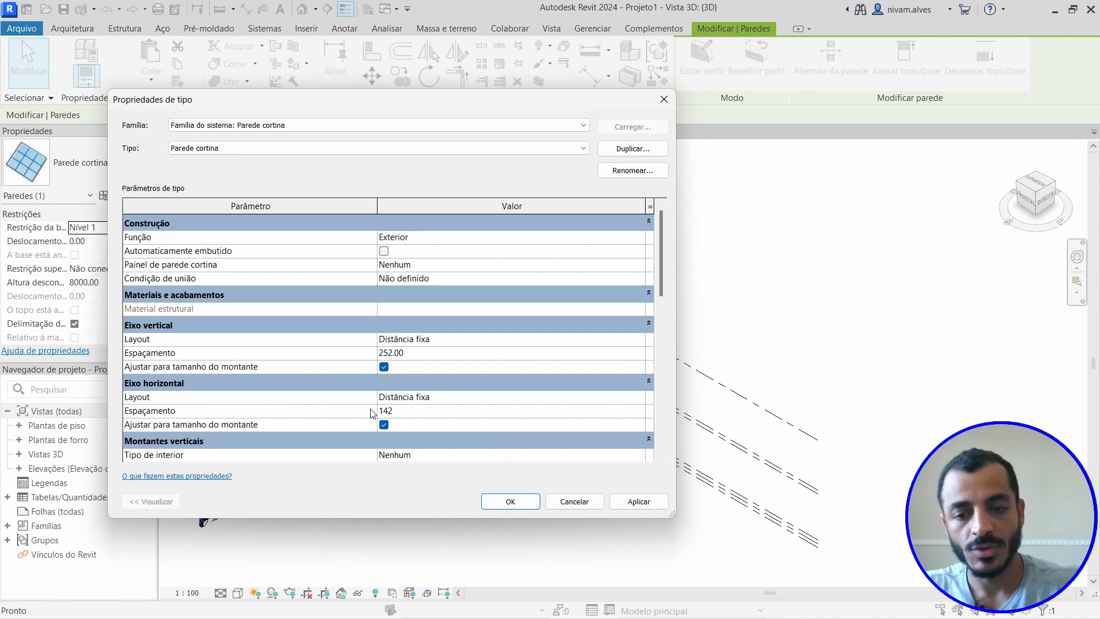
click(421, 425)
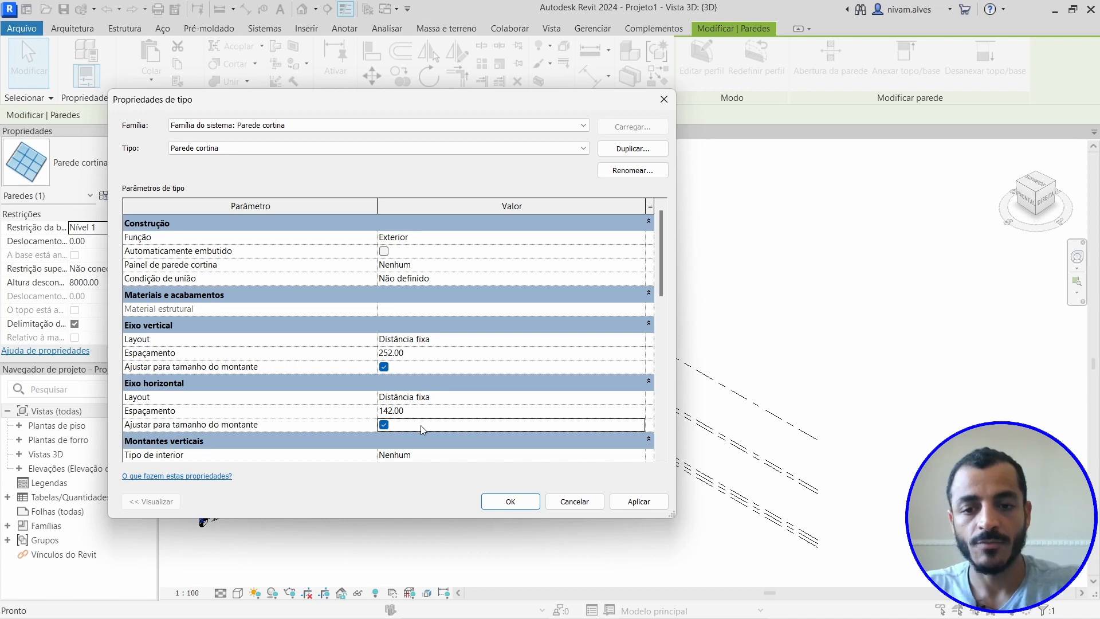
click(528, 504)
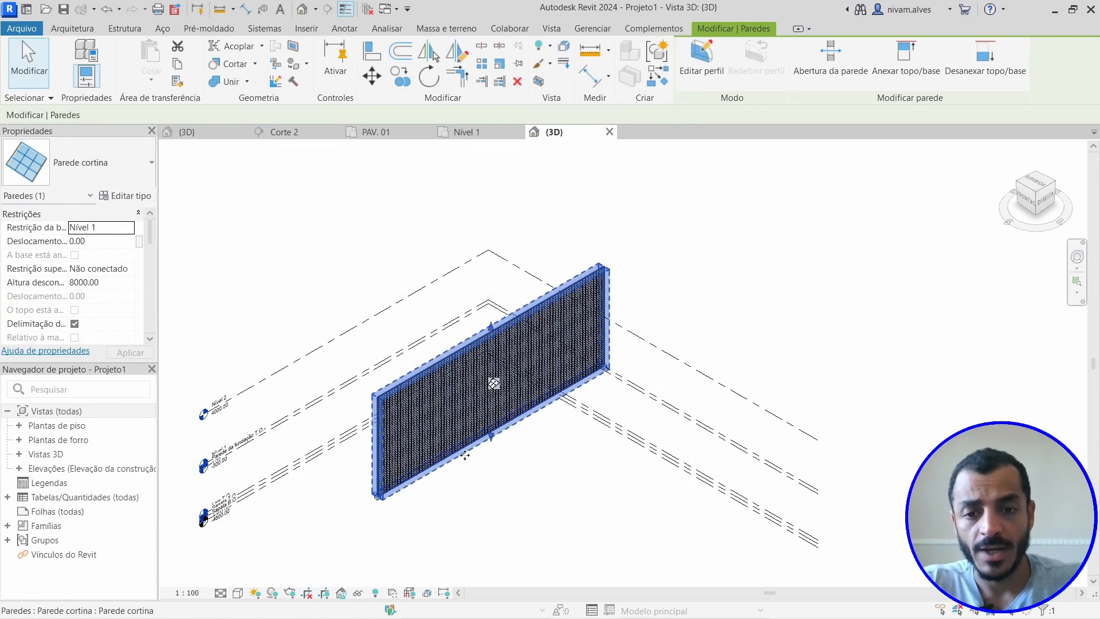
- Set the curtain wall's unconnected height (Altura desconectada) to 2000
scroll(455, 421, up, 8)
scroll(542, 425, up, 3)
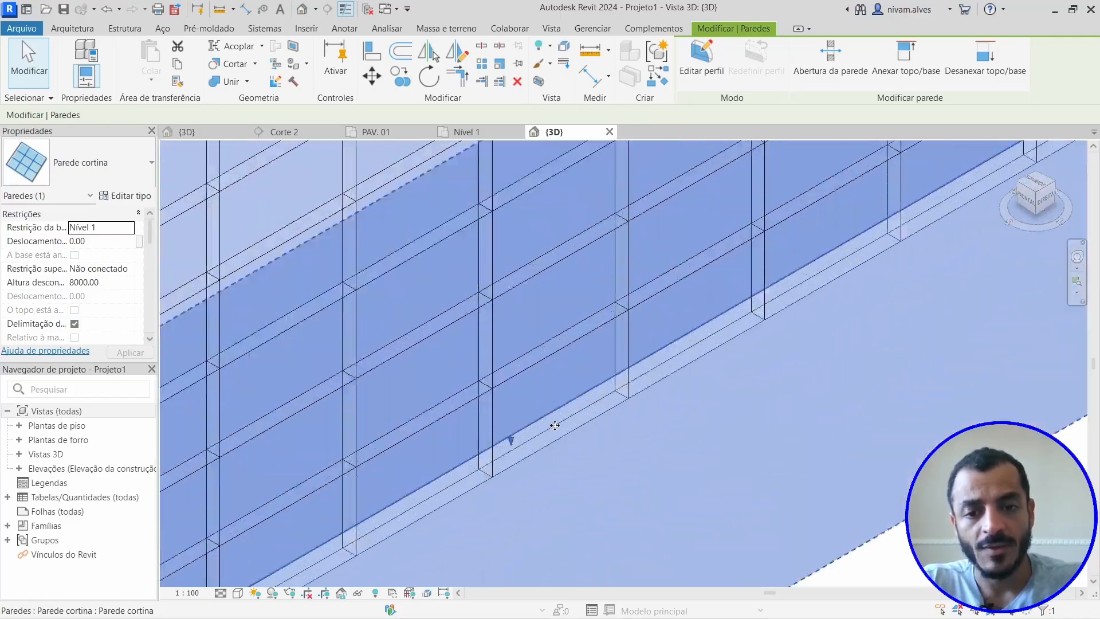
scroll(550, 426, down, 6)
scroll(555, 429, down, 6)
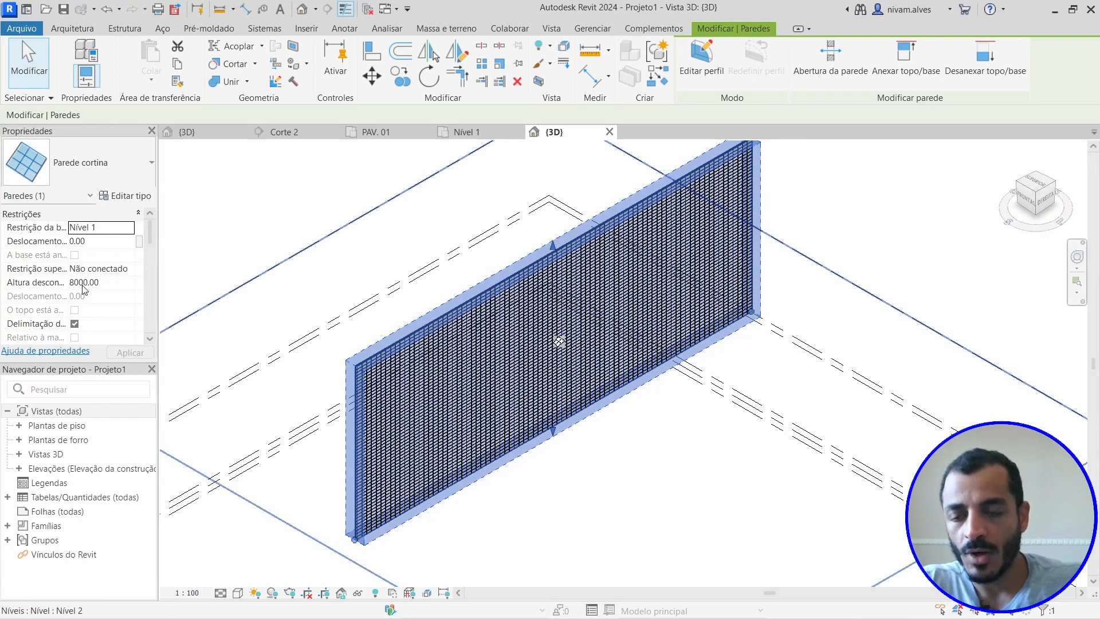
scroll(533, 286, down, 3)
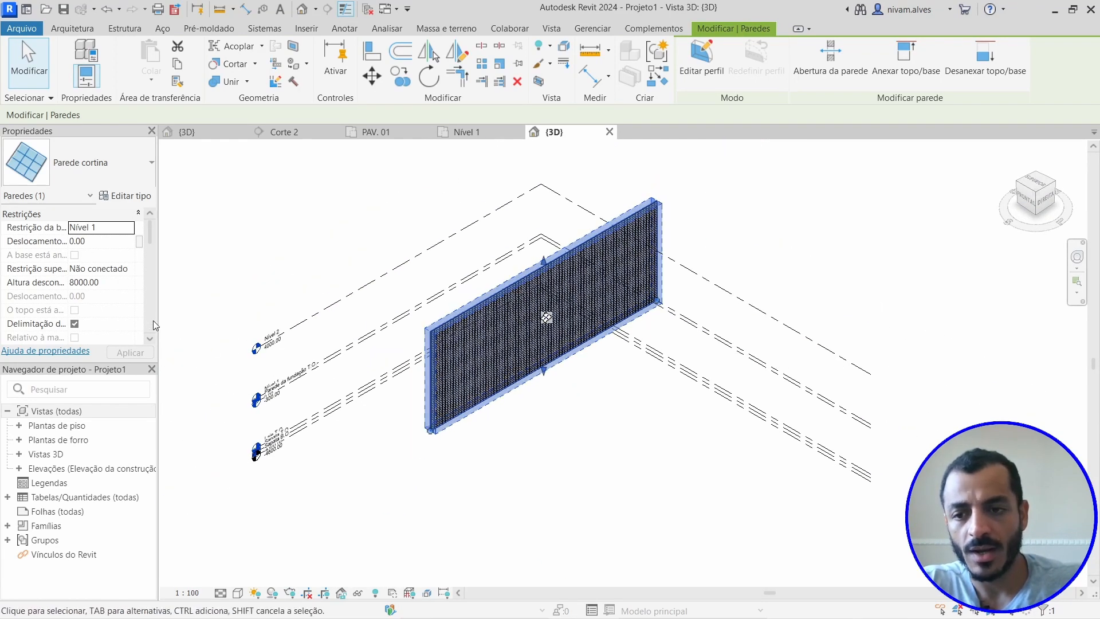
click(85, 281)
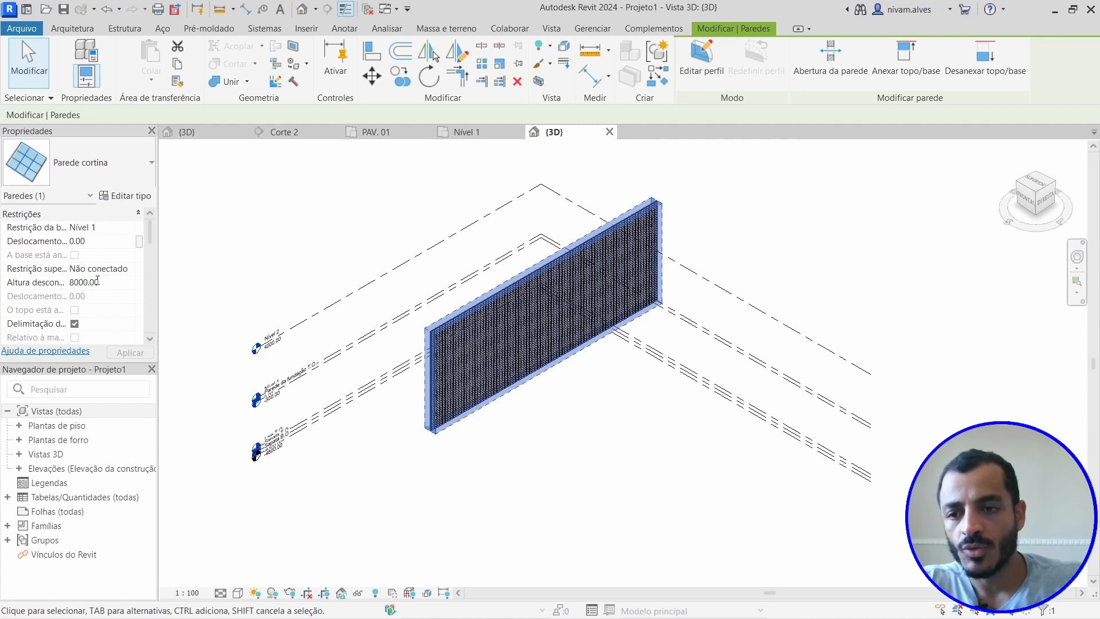
drag(98, 281, 64, 281)
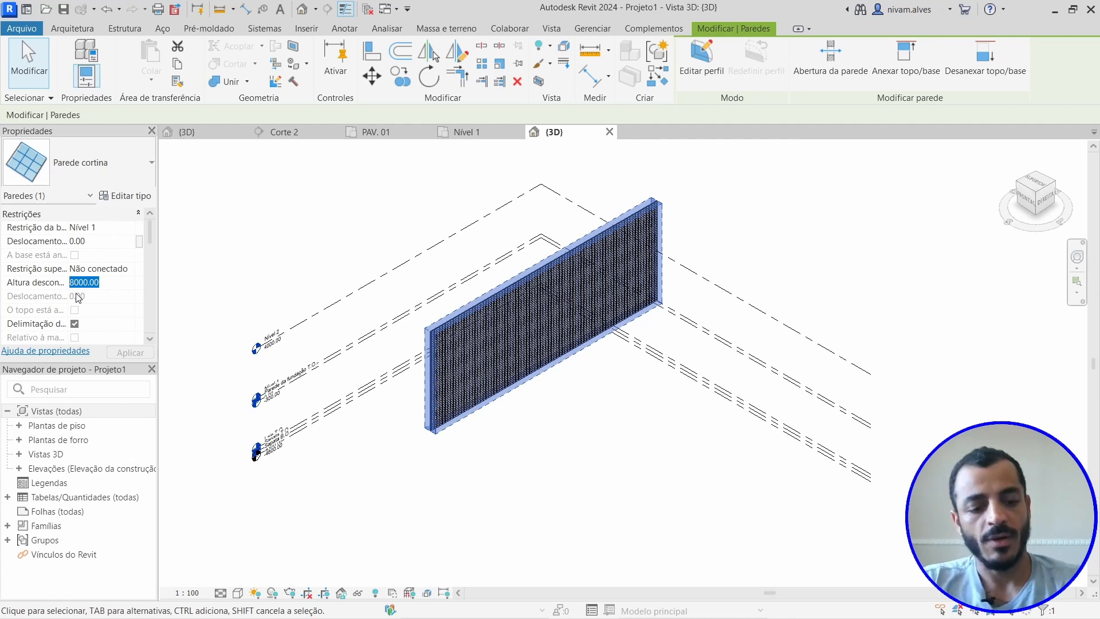
text(200)
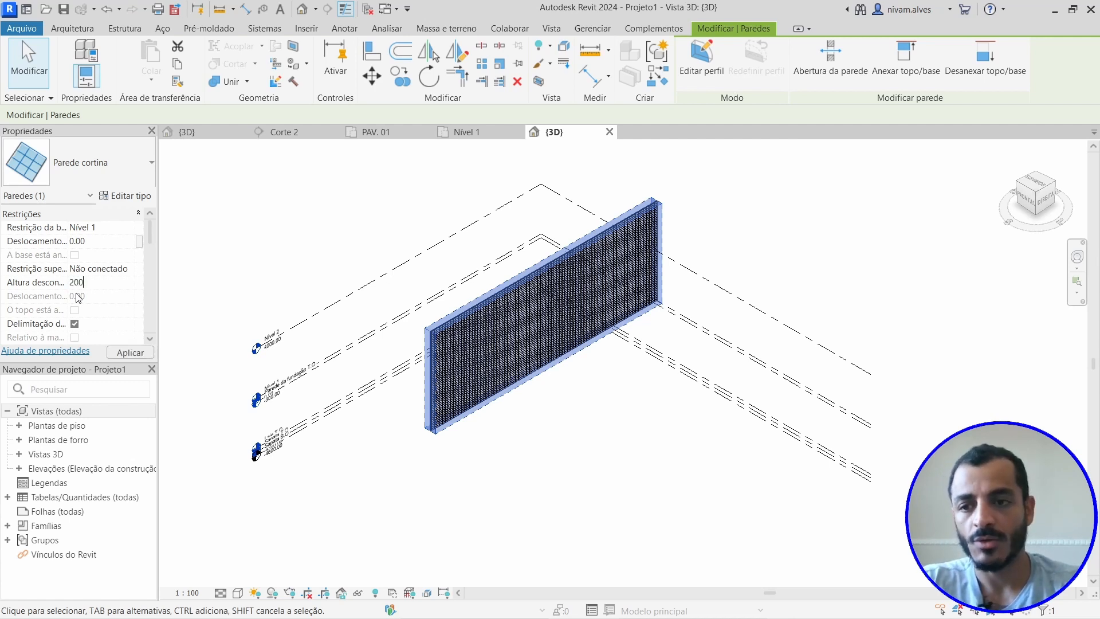
text(0)
key(Return)
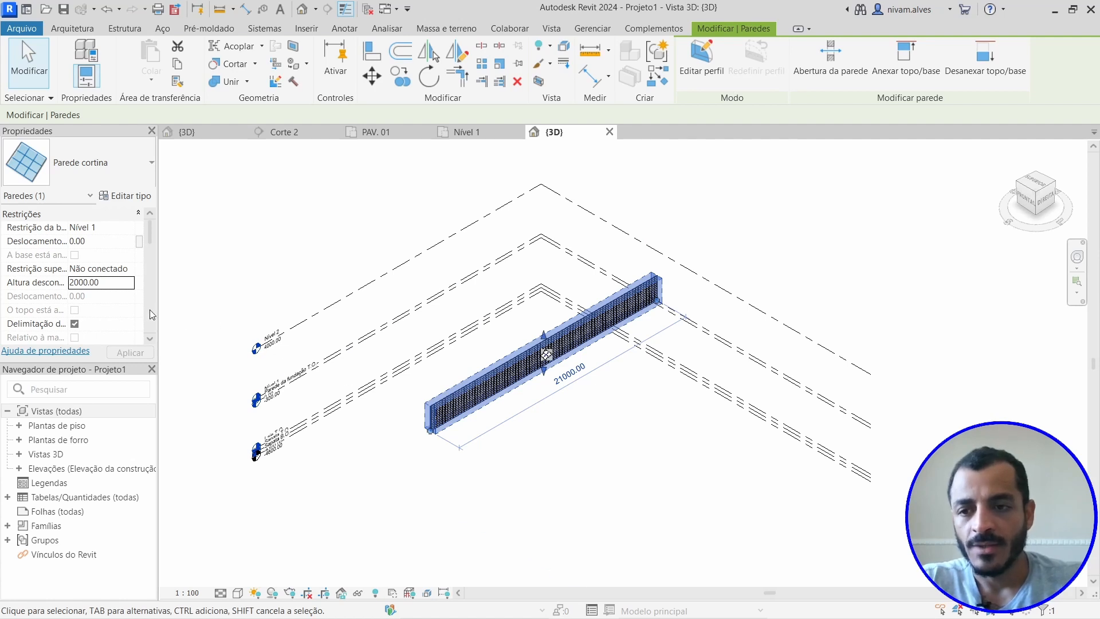
- Shorten the curtain wall to a length of 3000 by moving its near end toward the far end
scroll(493, 401, up, 3)
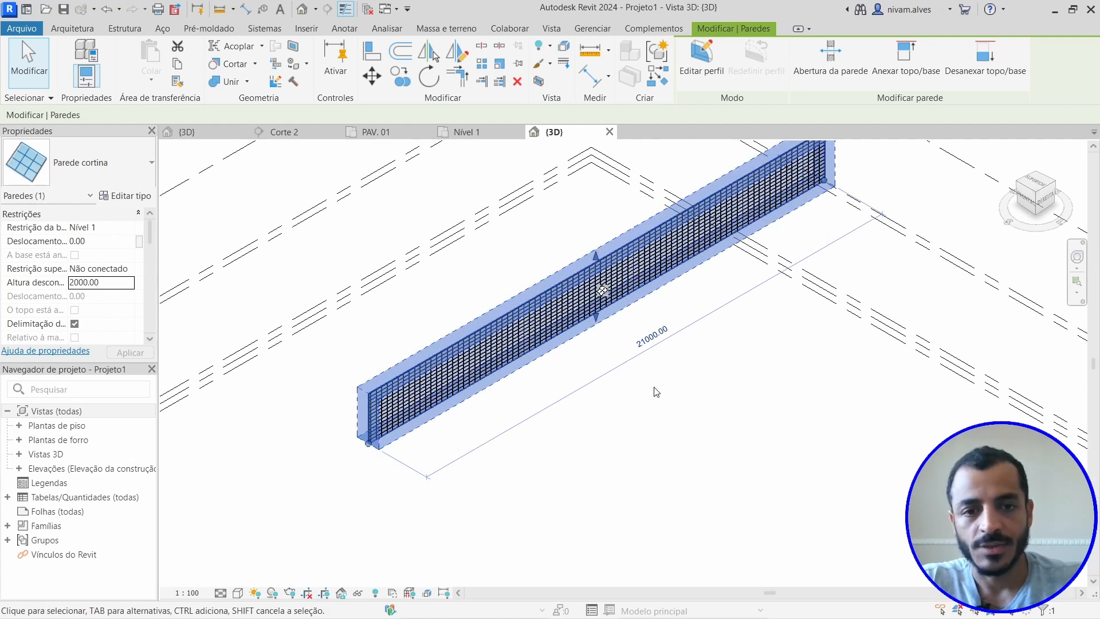
middle_drag(681, 422, 592, 487)
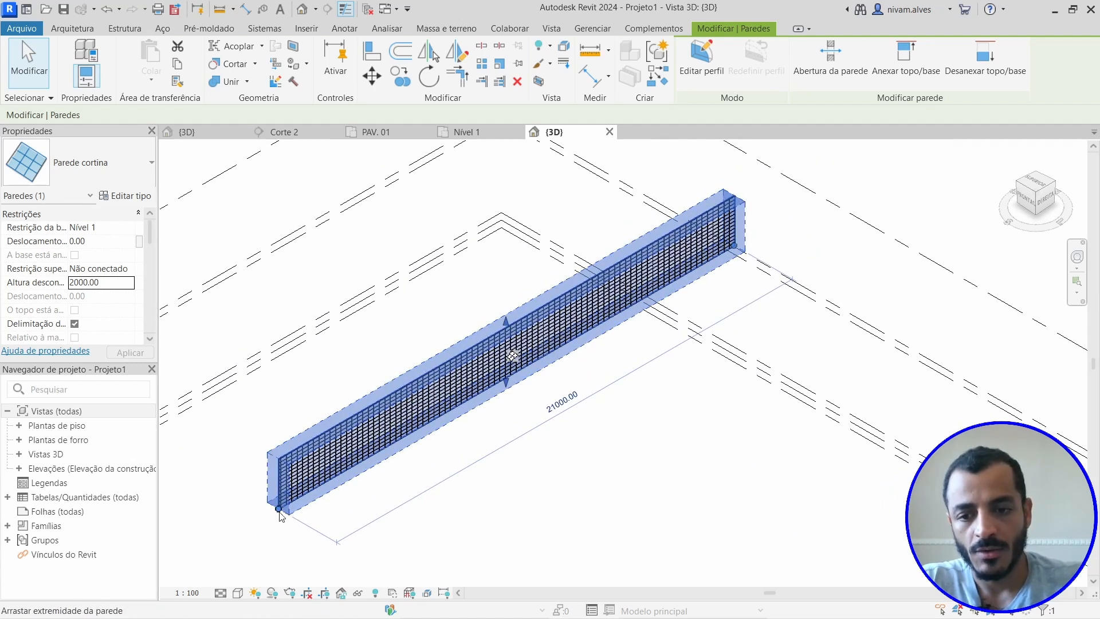
drag(289, 520, 596, 356)
scroll(510, 418, up, 4)
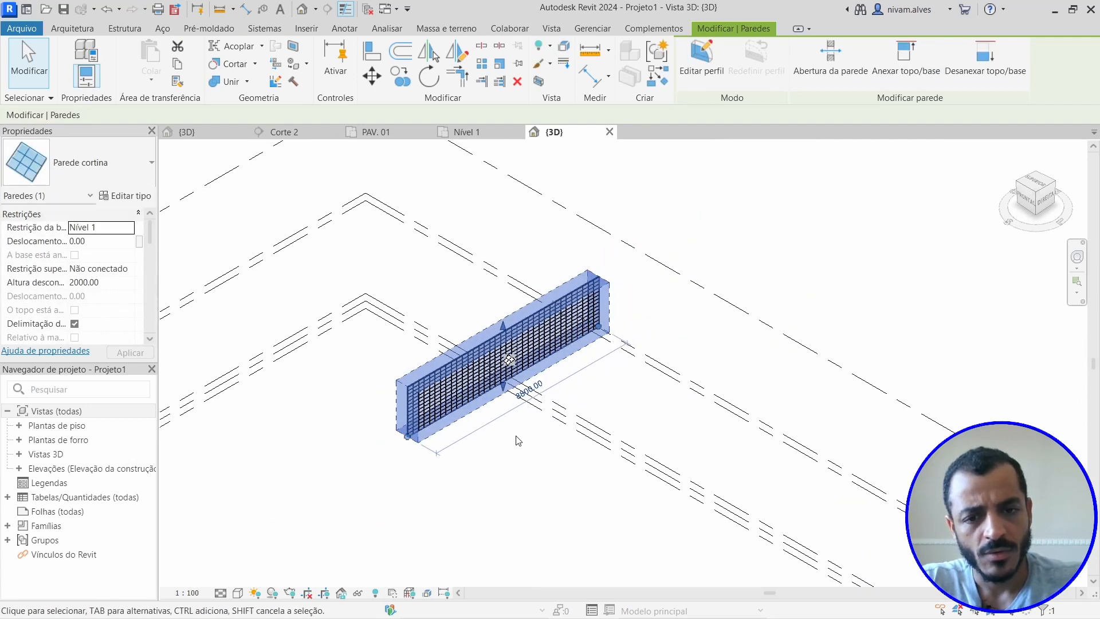
scroll(503, 405, up, 1)
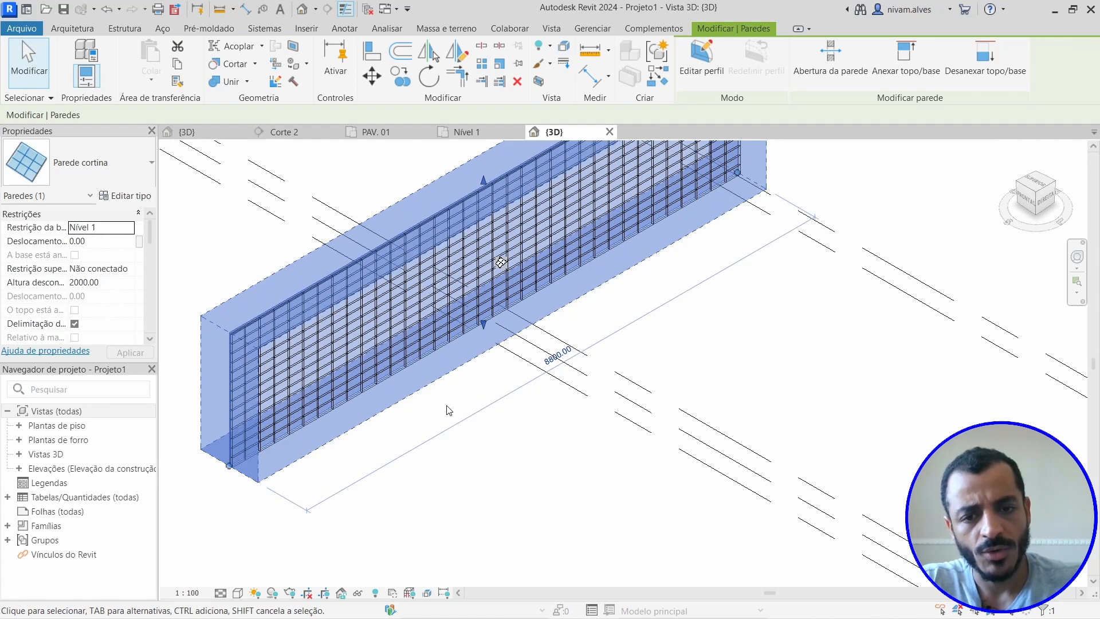
drag(229, 466, 564, 272)
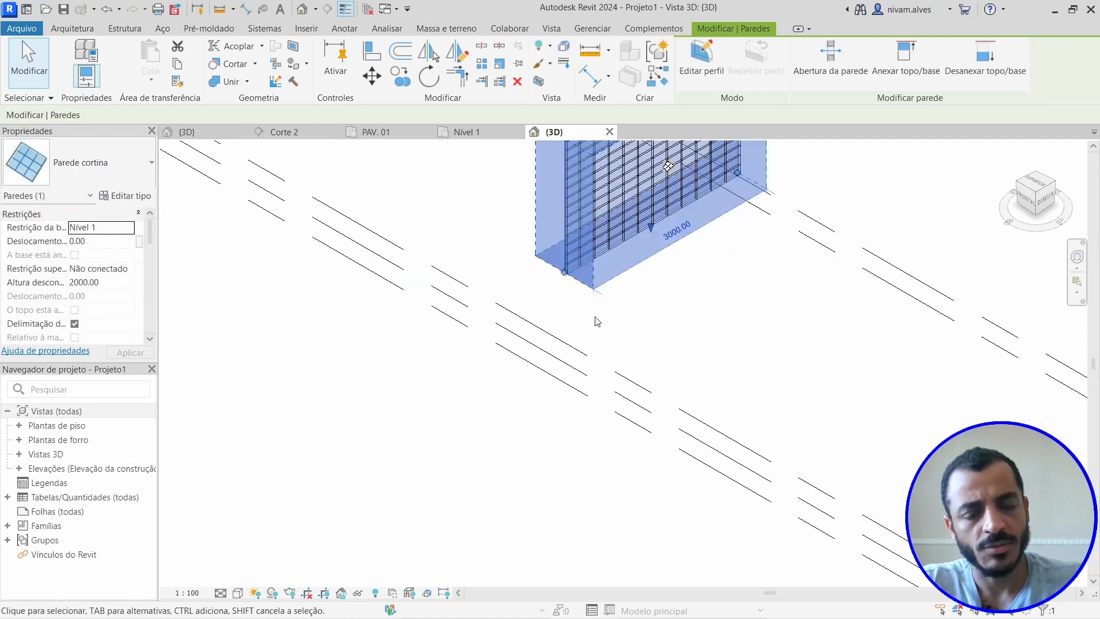
- Examine the grid divisions of the shortened curtain wall up close and as a whole
middle_drag(611, 326, 449, 447)
scroll(506, 363, up, 6)
middle_drag(540, 389, 516, 544)
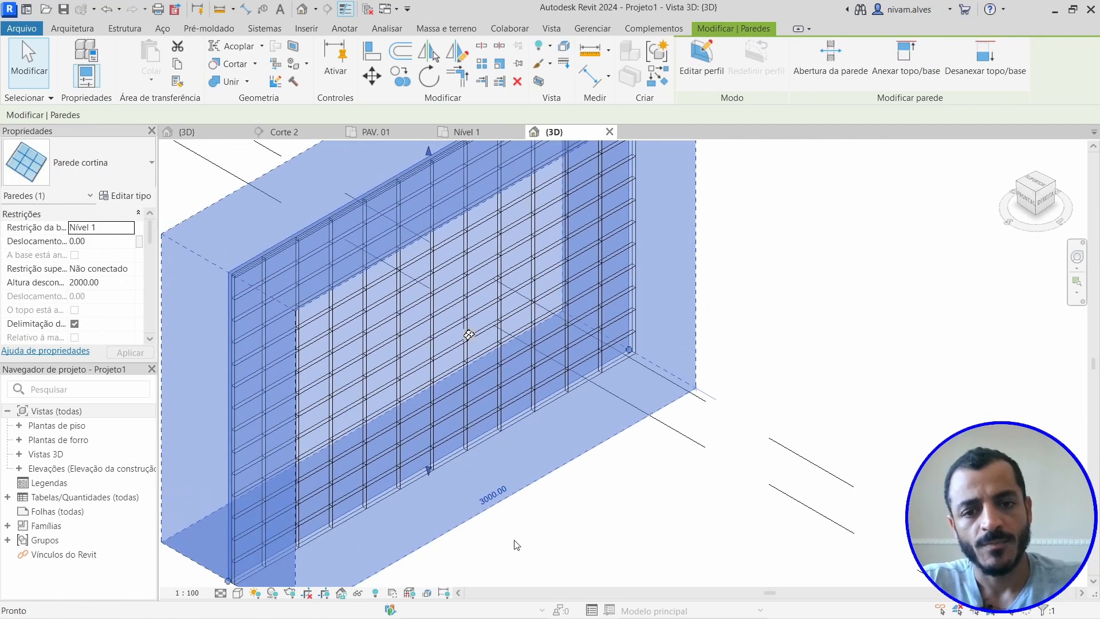
scroll(532, 533, down, 4)
scroll(534, 534, up, 2)
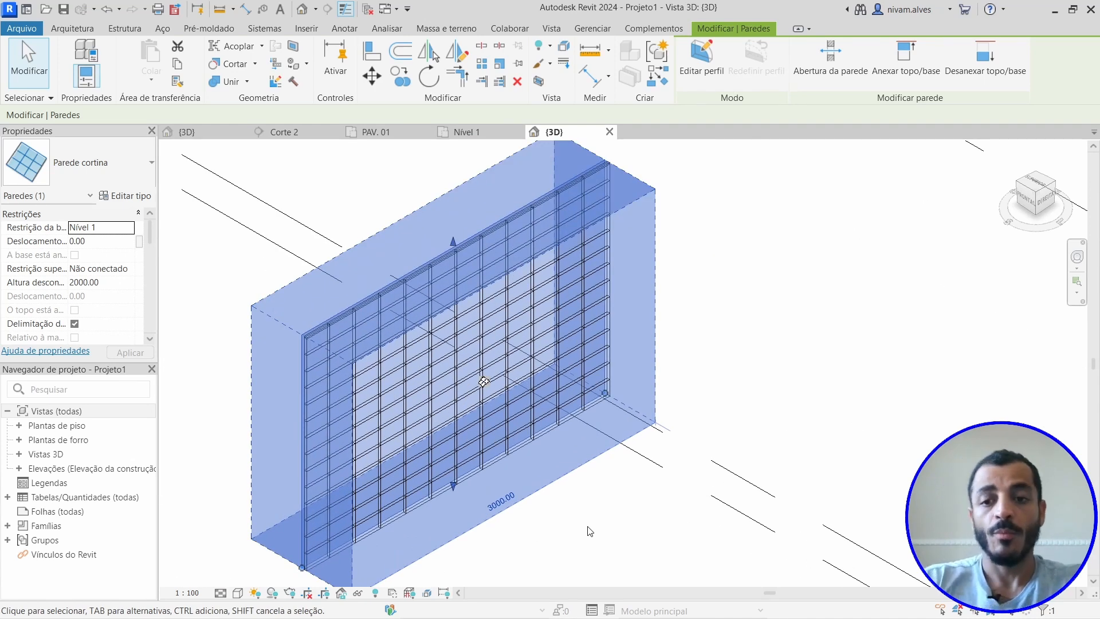
scroll(572, 501, up, 5)
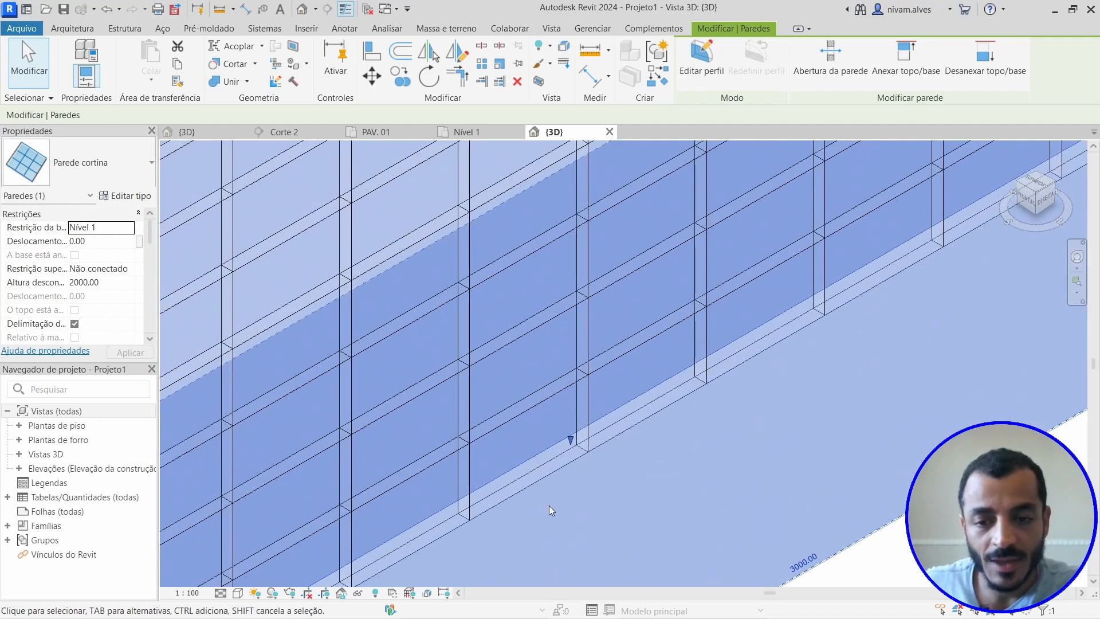
scroll(548, 505, down, 5)
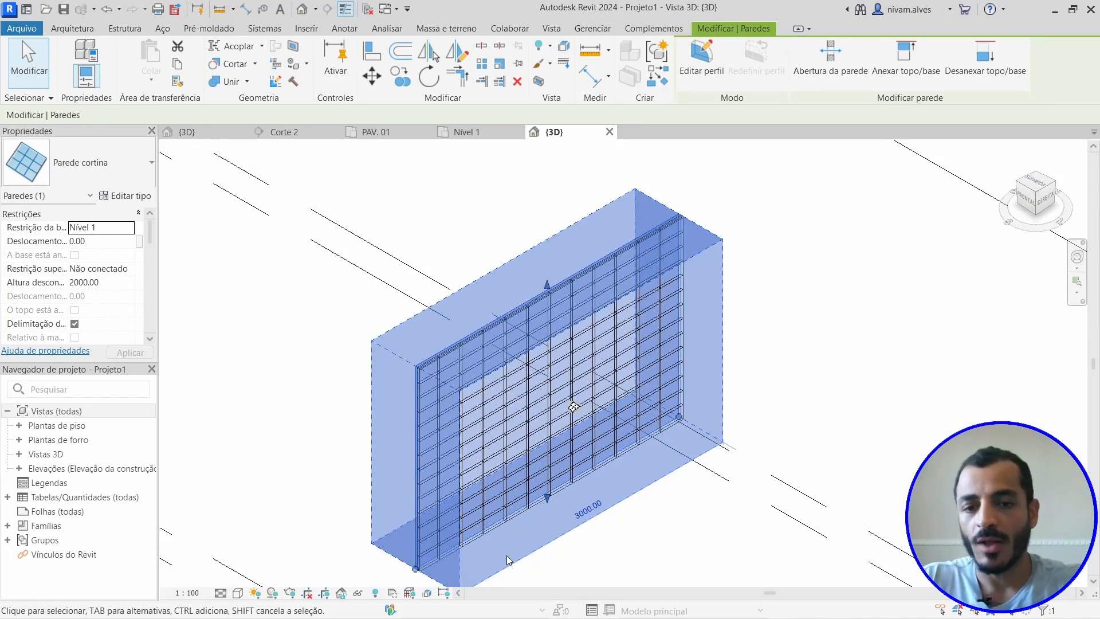
middle_drag(648, 526, 601, 461)
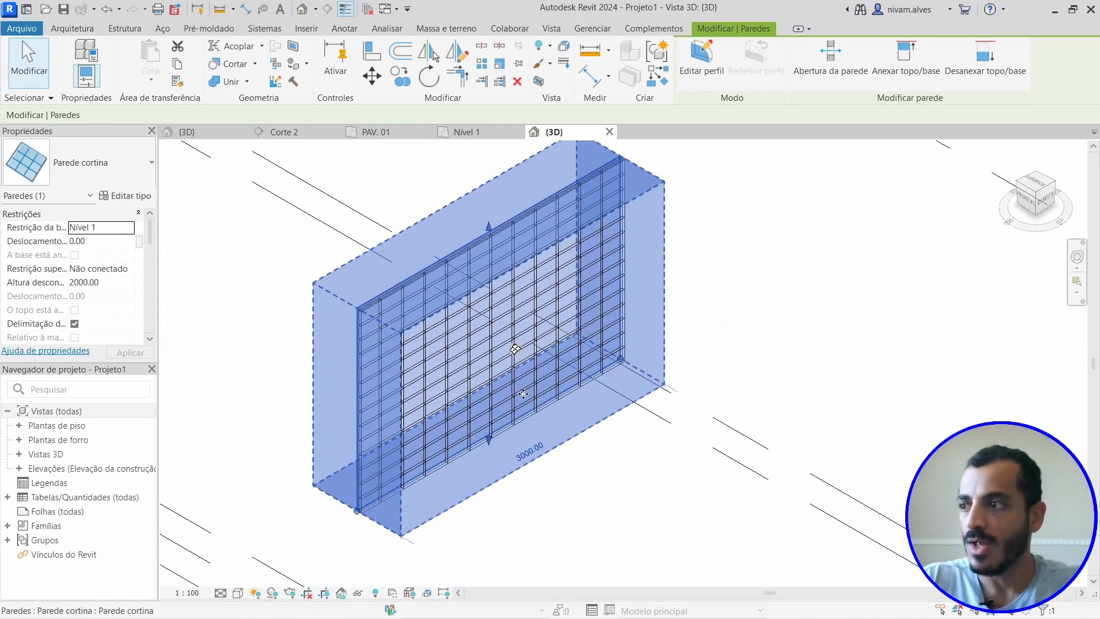
click(122, 197)
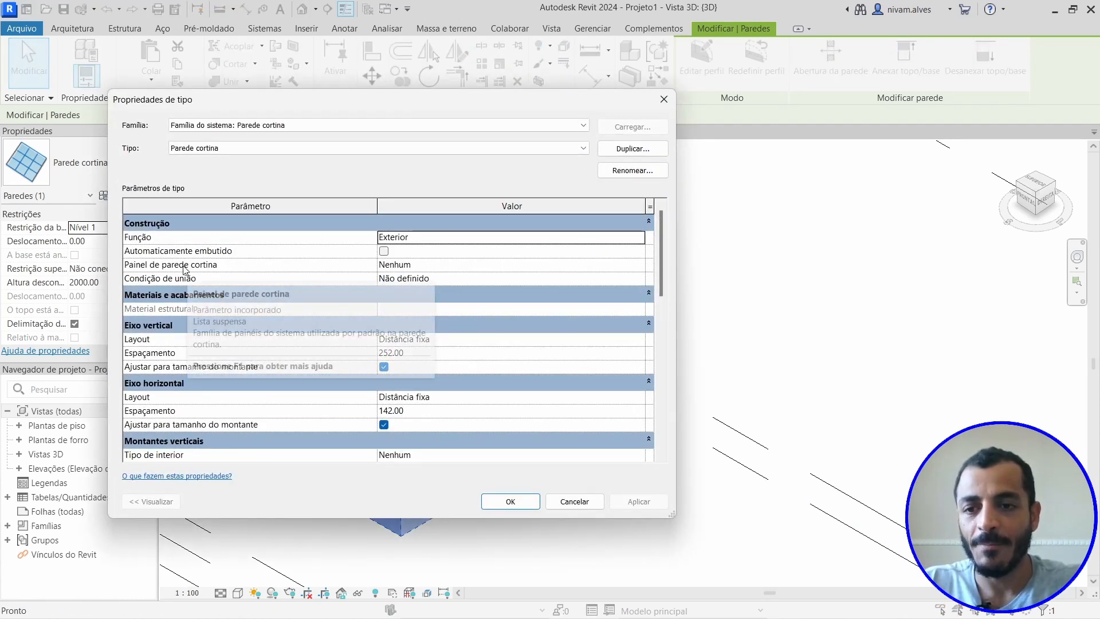
click(459, 265)
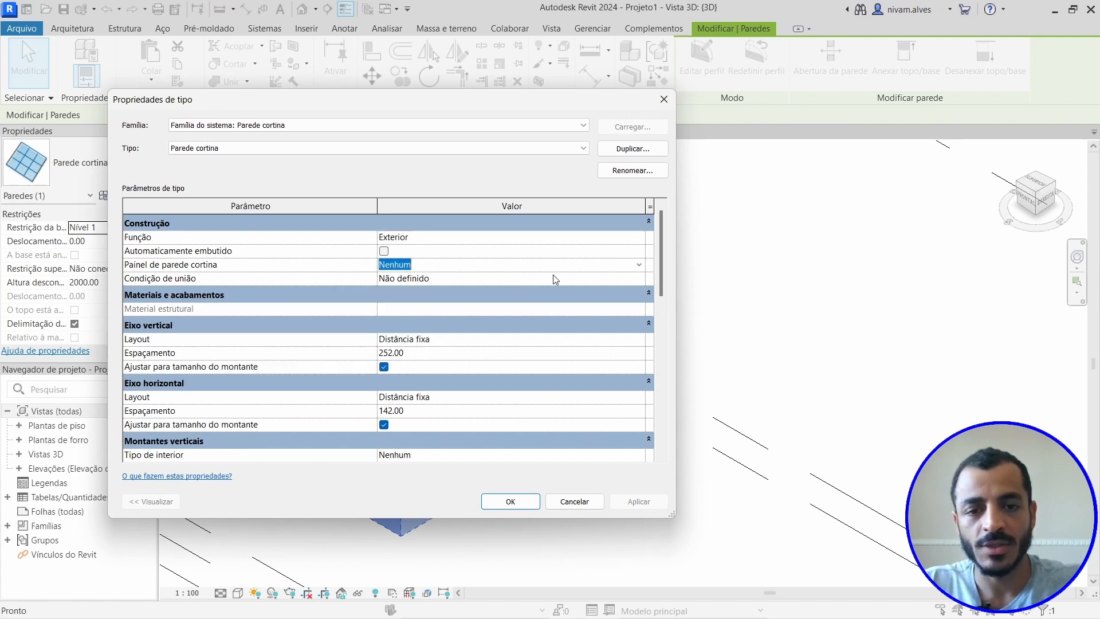
click(639, 266)
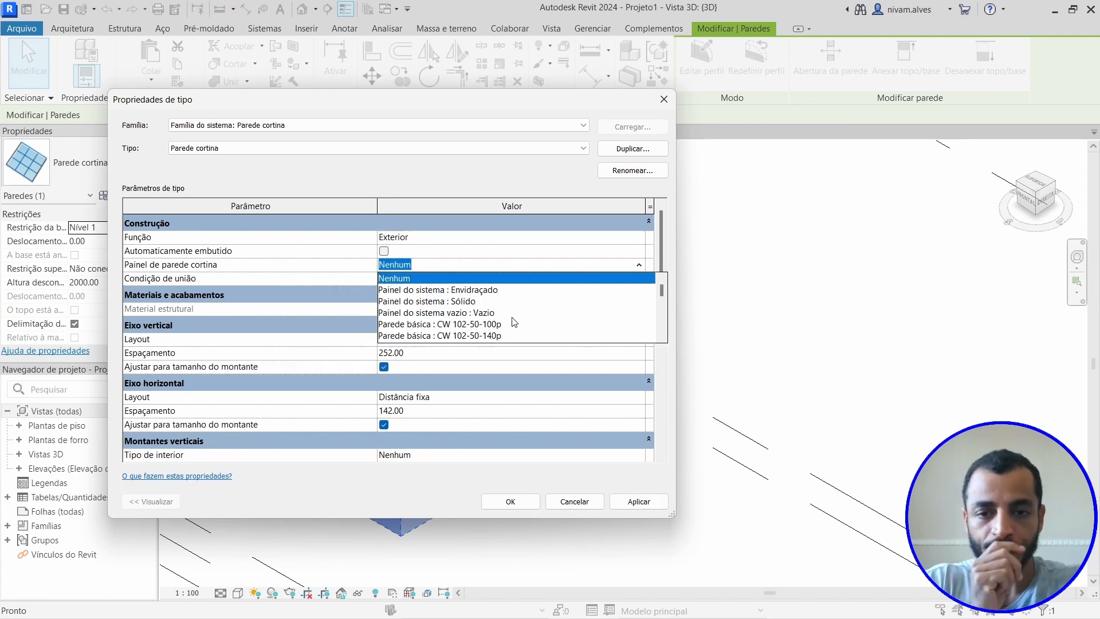
scroll(506, 314, down, 6)
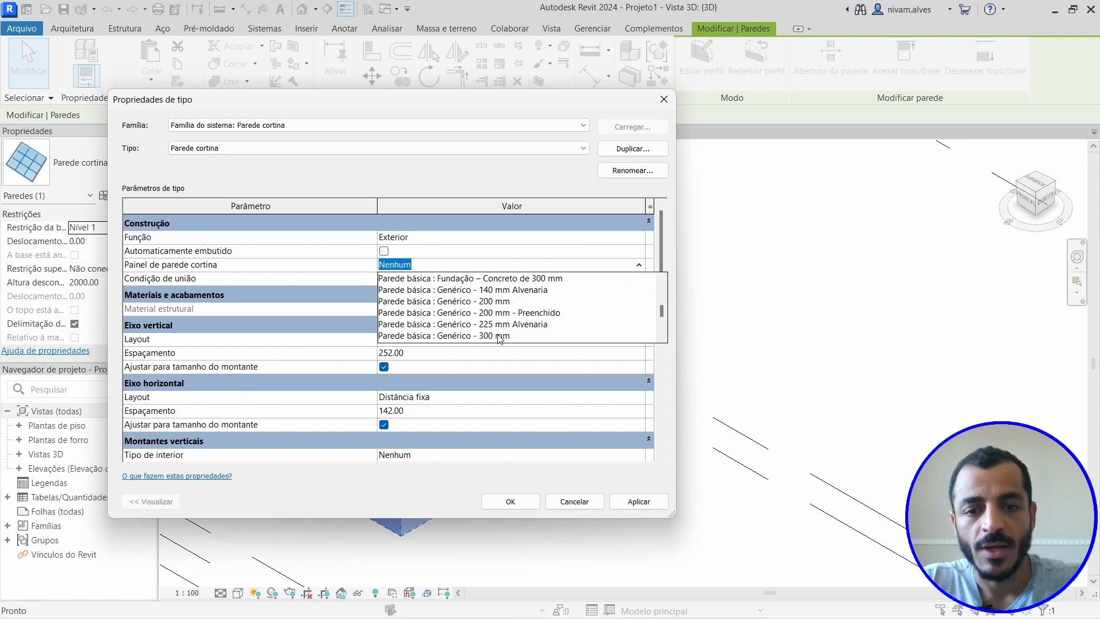
scroll(500, 326, up, 6)
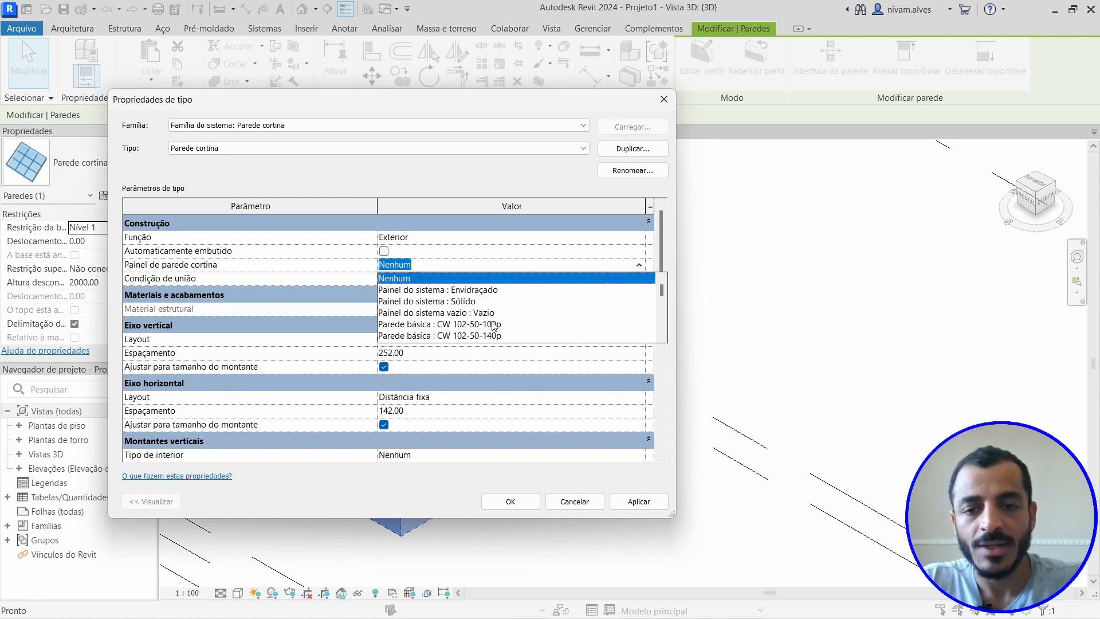
click(574, 502)
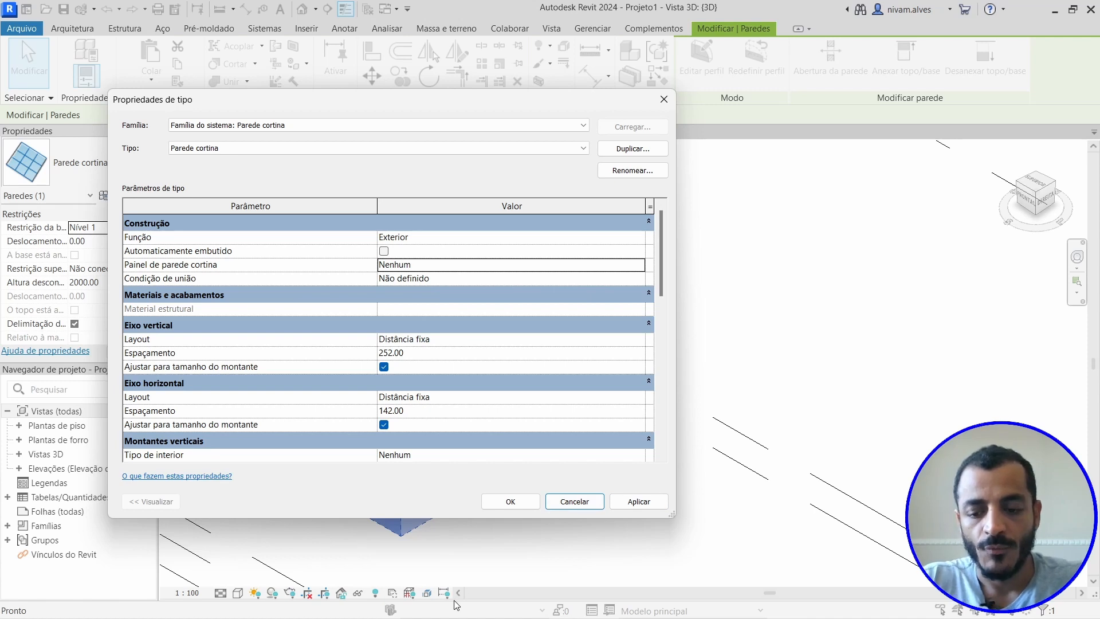
key(alt+Tab)
key(alt+Tab)
key(alt+Tab)
key(alt+Tab)
key(alt+Tab)
key(alt+Tab)
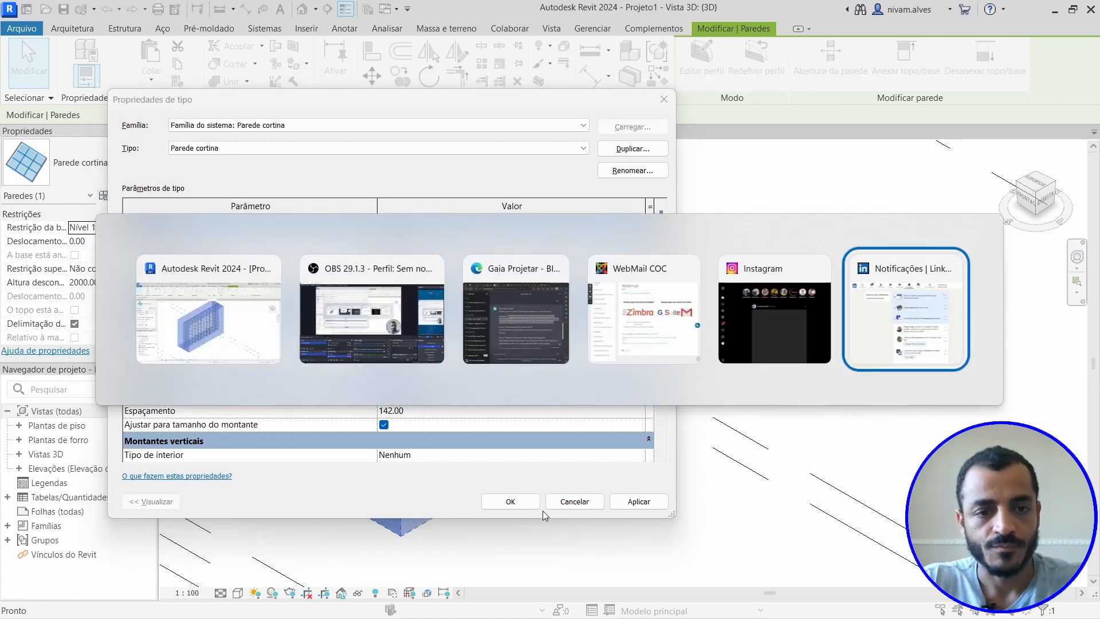
click(574, 501)
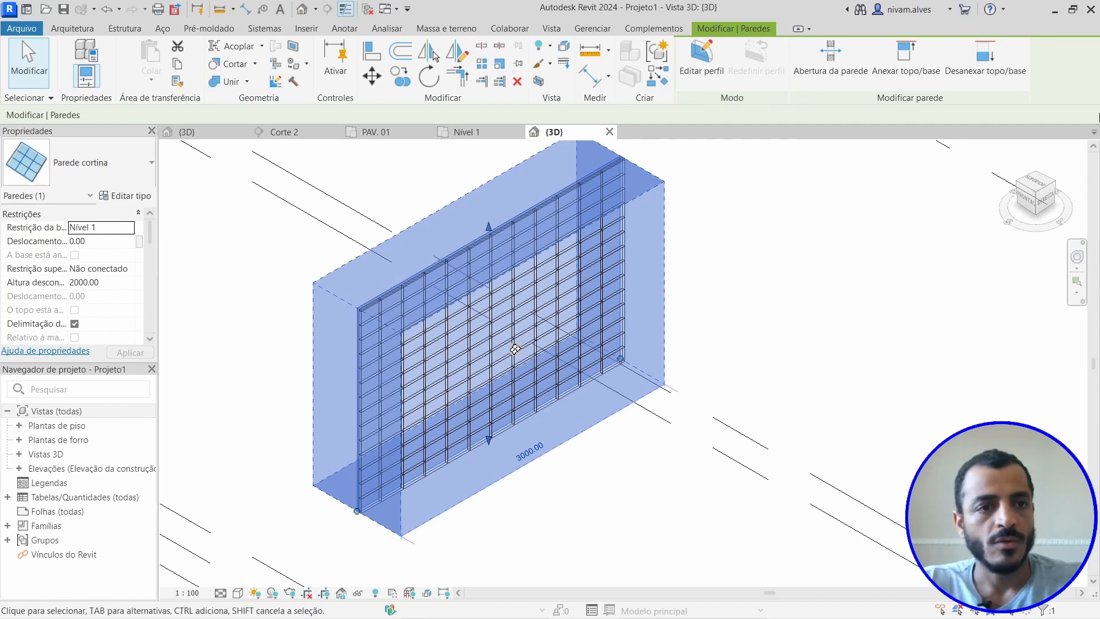
- Open a File Explorer window and place it in front of the Revit project
click(1055, 9)
mouse_move(307, 616)
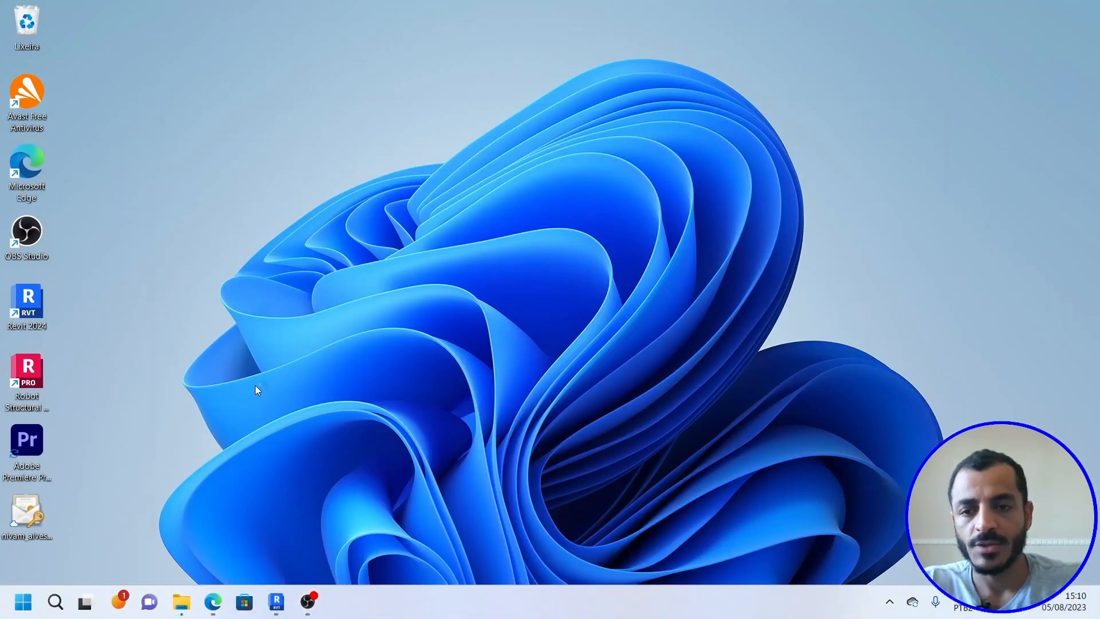
key(super+e)
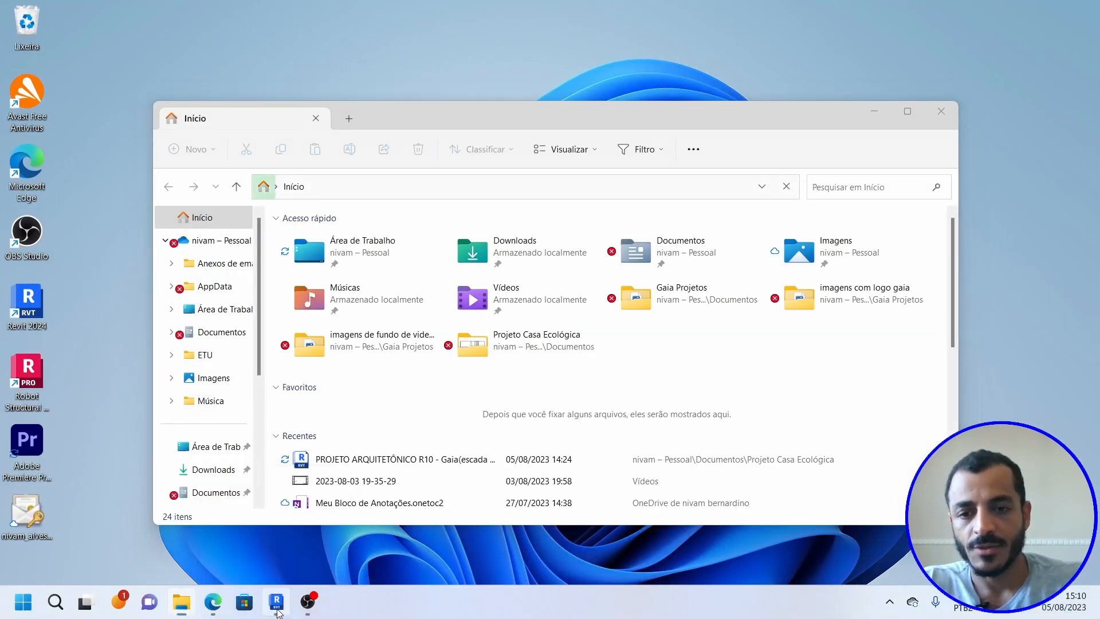
click(277, 602)
key(alt+Tab)
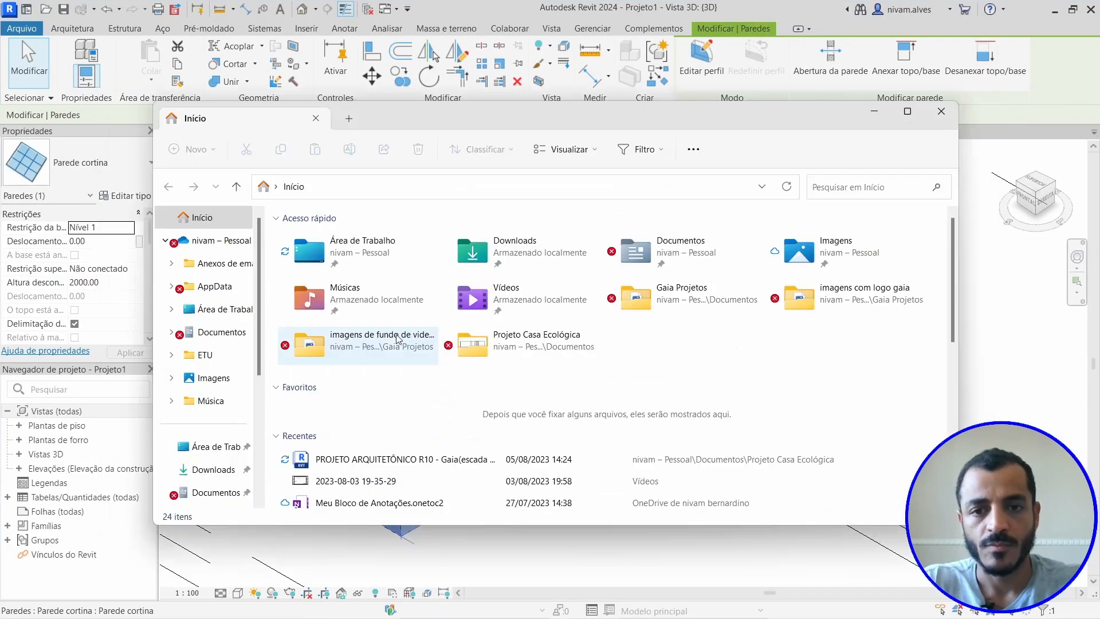
- Load the family Família parede tijolo ecológico R3 into the project from Projeto Casa Ecológica > Família parede tijolo ecológico and dismiss the warning
double_click(528, 342)
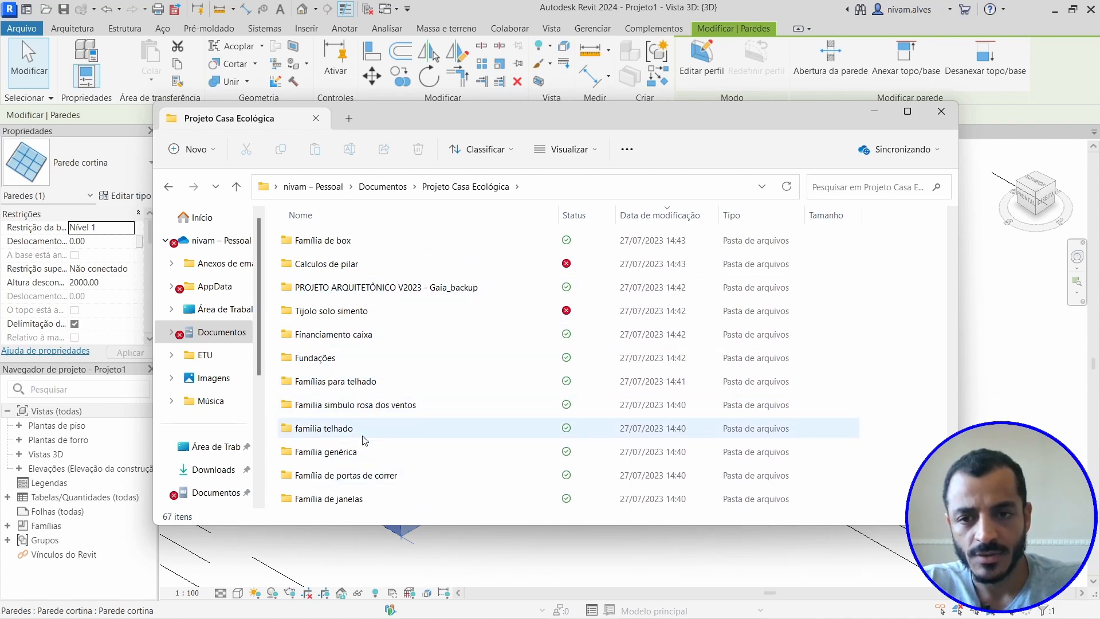
scroll(364, 413, up, 3)
double_click(371, 258)
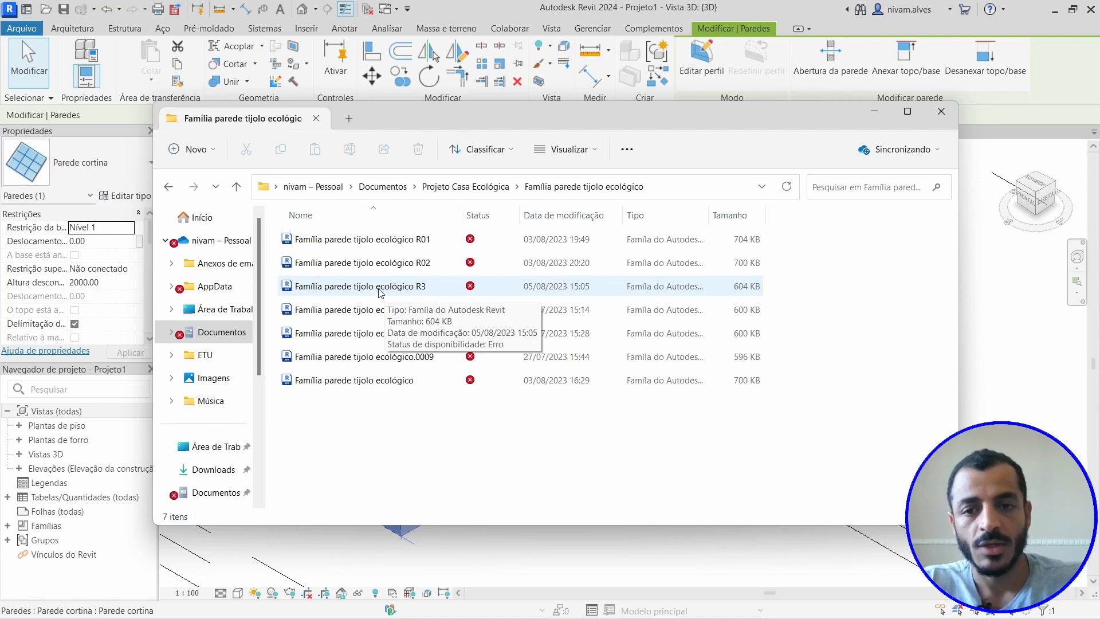
drag(379, 292, 999, 357)
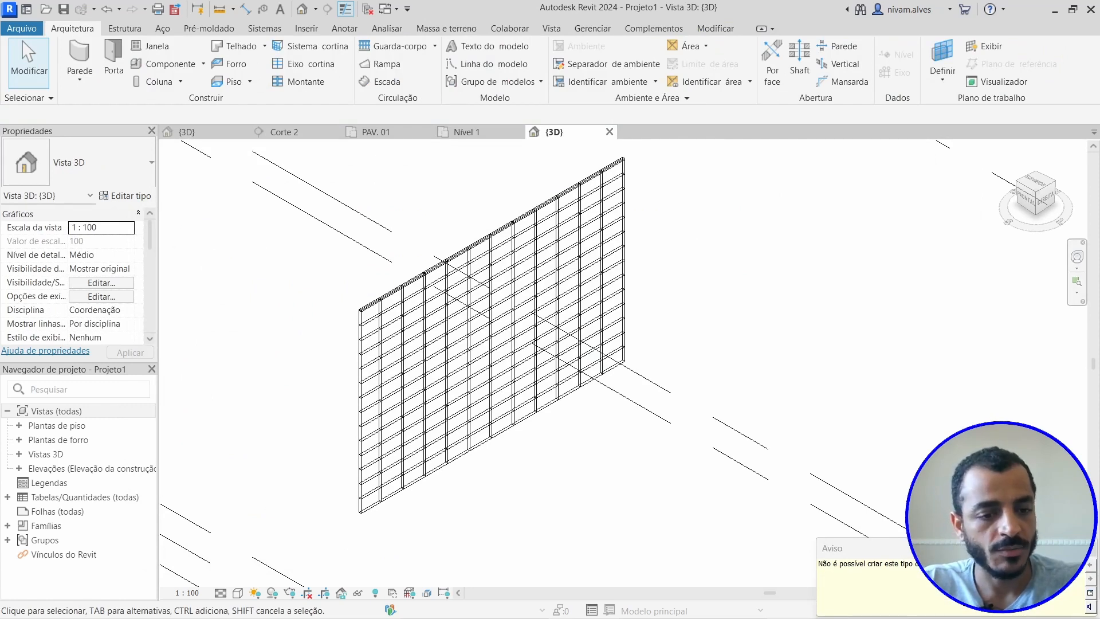
click(1091, 550)
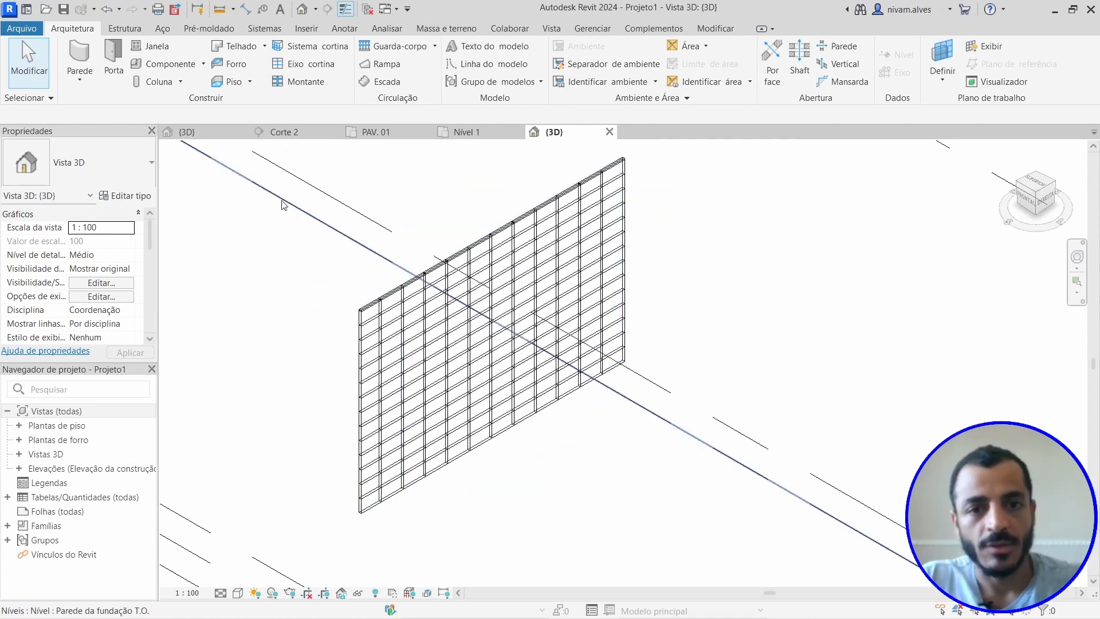
- Set the curtain wall type's Painel de parede cortina to Família parede tijolo ecológico R3 and apply it
click(361, 312)
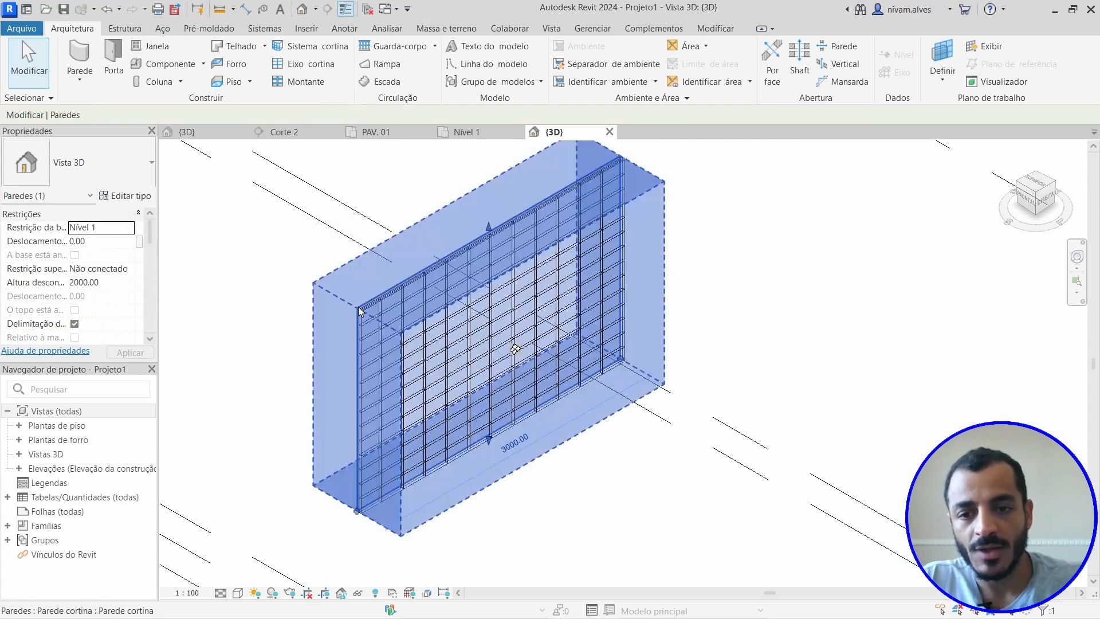
click(127, 196)
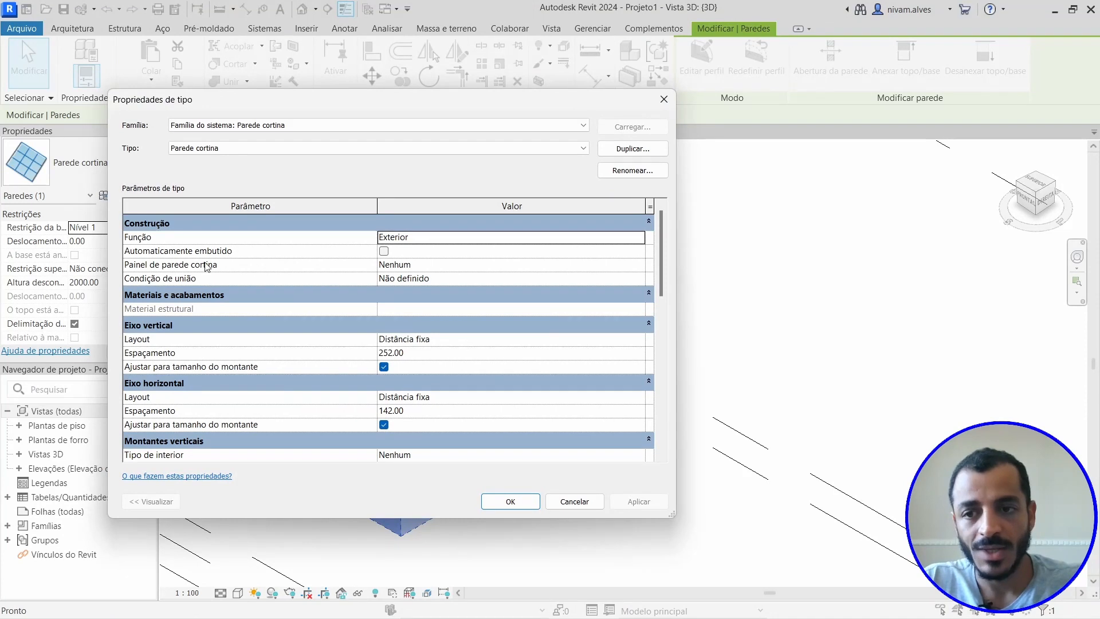
click(405, 265)
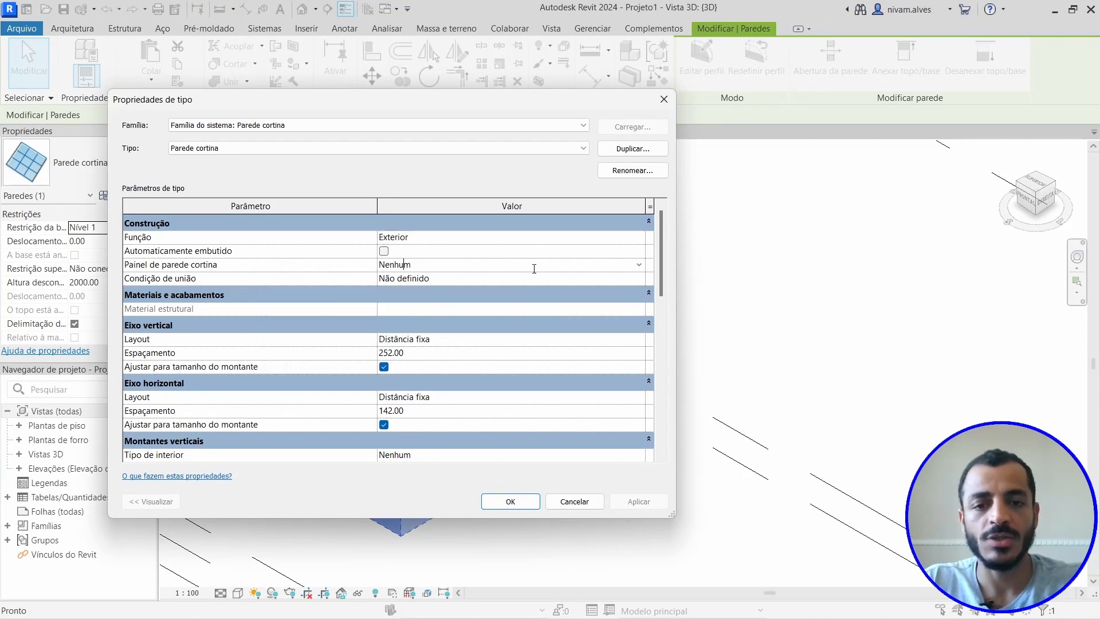
click(638, 267)
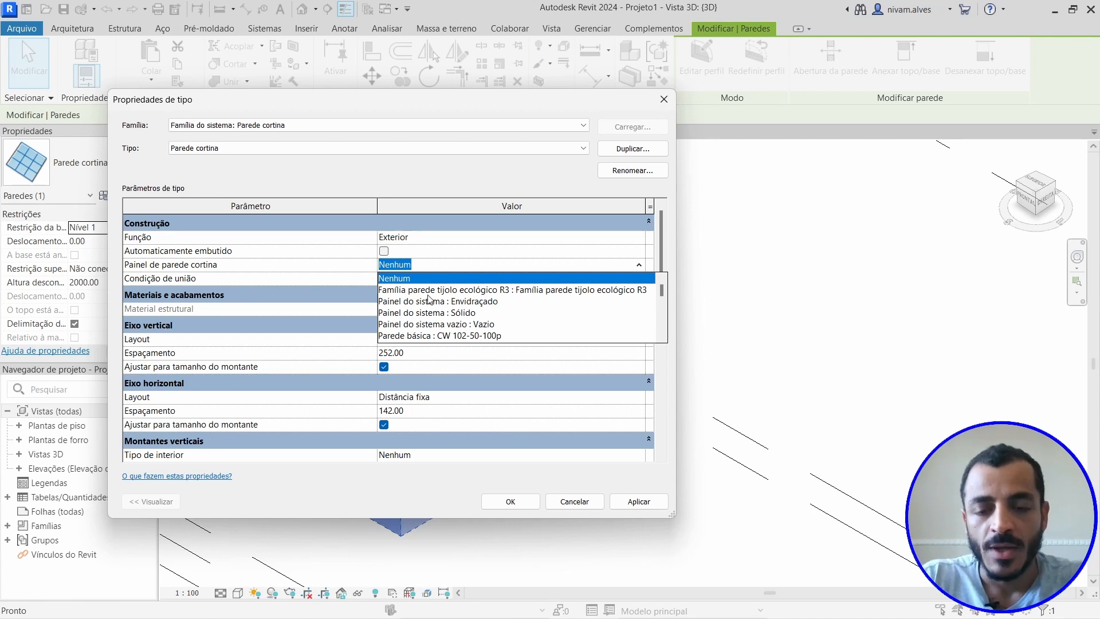
click(505, 290)
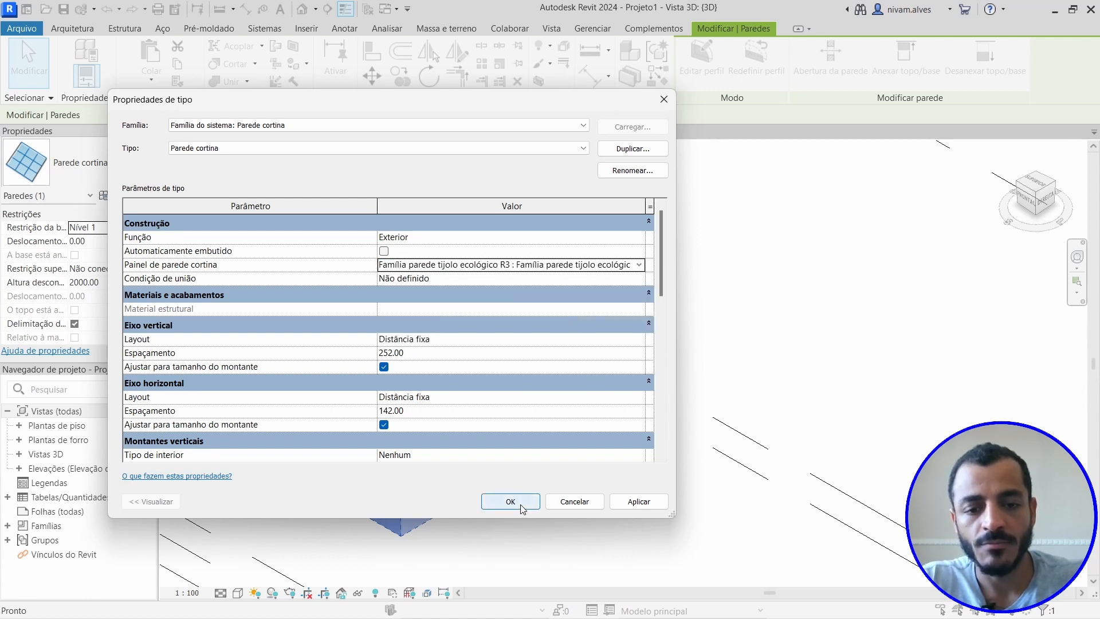
click(632, 502)
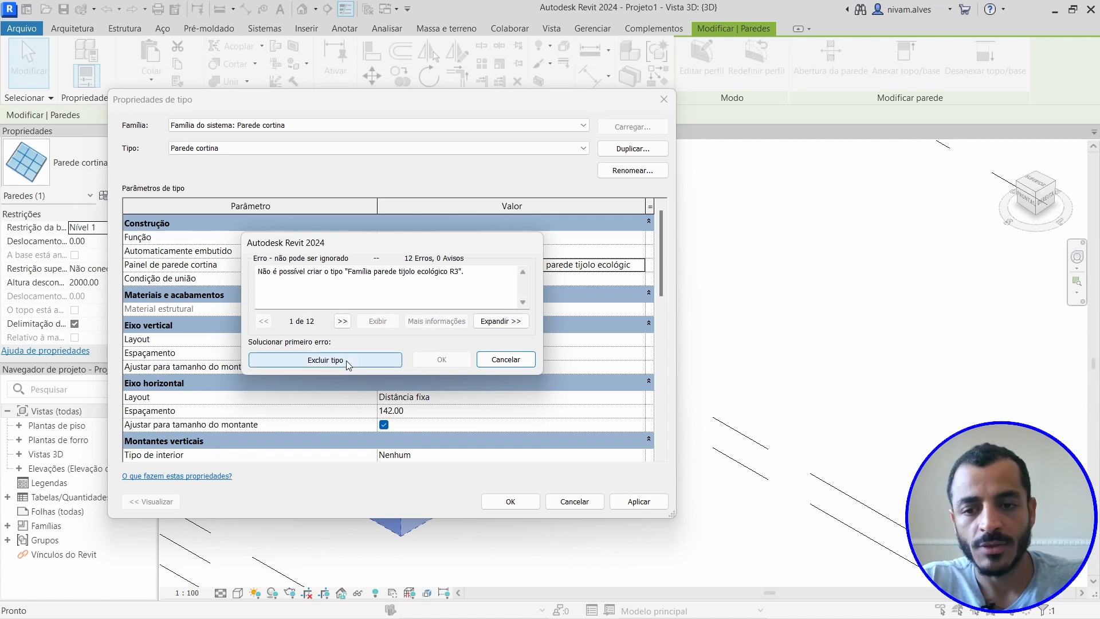
- Resolve the panel errors with Excluir tipo and Substituir painéis, then accept the type properties
click(345, 362)
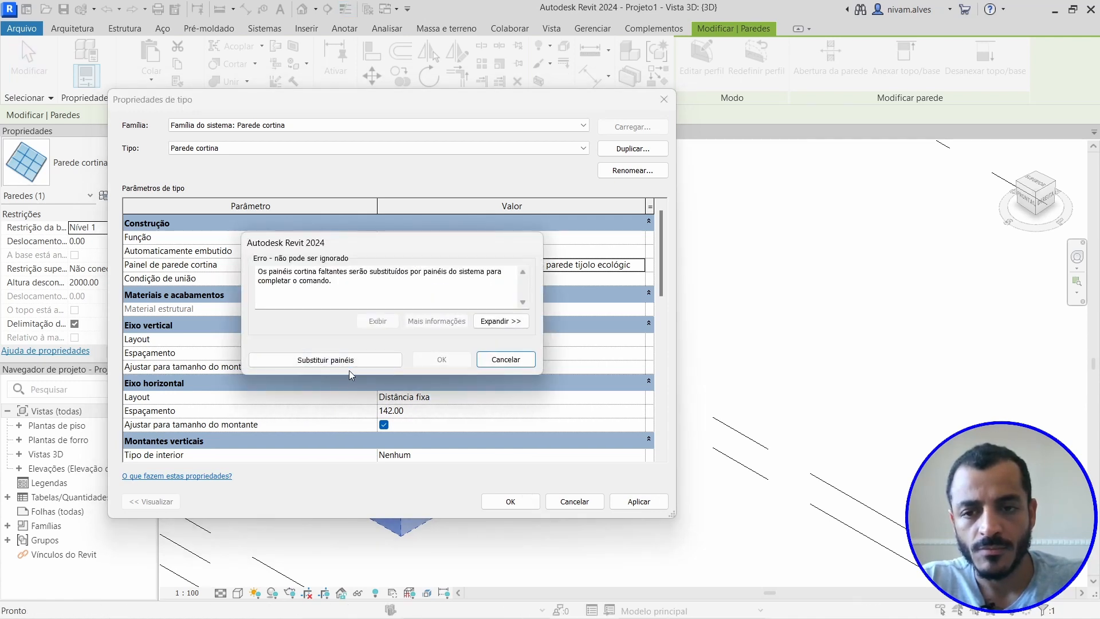
click(343, 361)
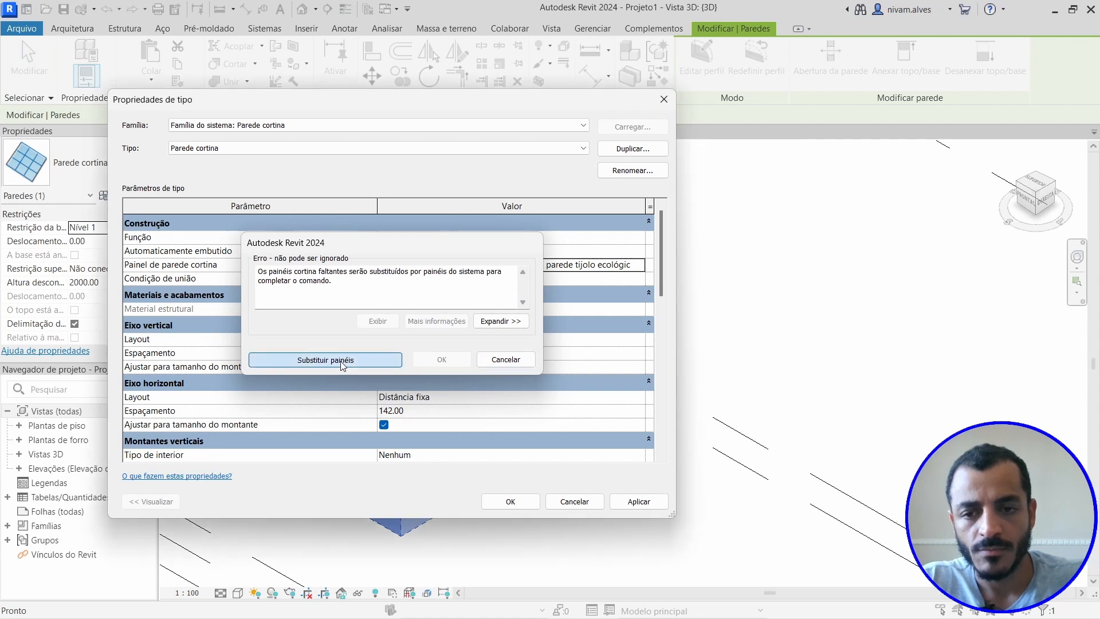
click(510, 502)
- Change the 3D view's visual style so the wall displays its brick colours
scroll(507, 426, up, 1)
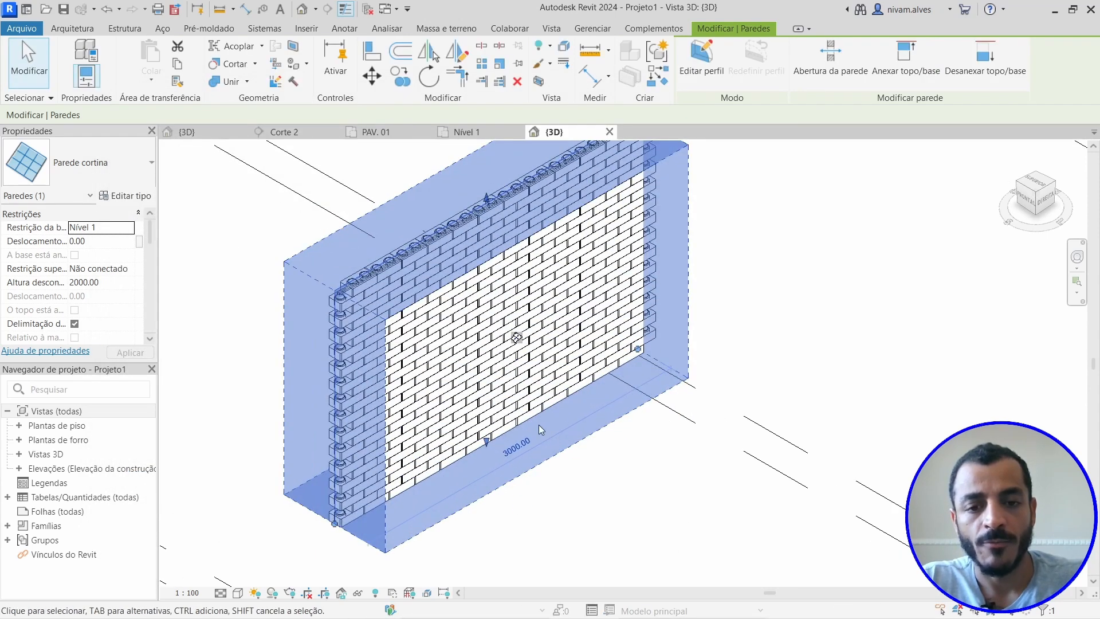
middle_drag(597, 446, 660, 468)
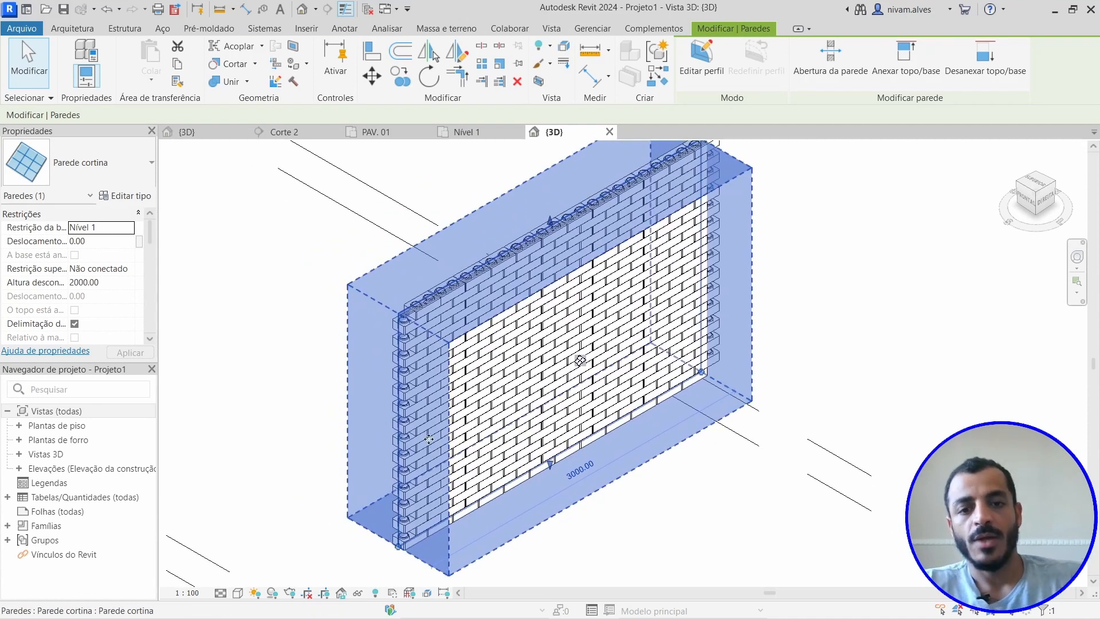
click(240, 593)
click(269, 534)
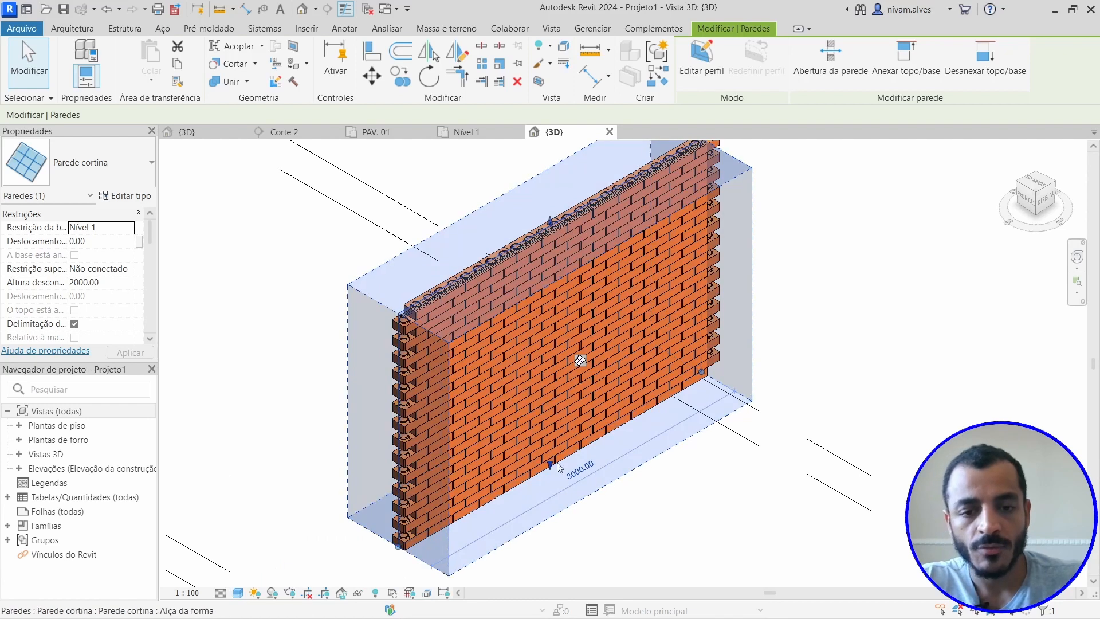
- Examine the brick coursing of the curtain walls from several angles, including the corner where two walls meet
shift+middle_drag(700, 486, 599, 319)
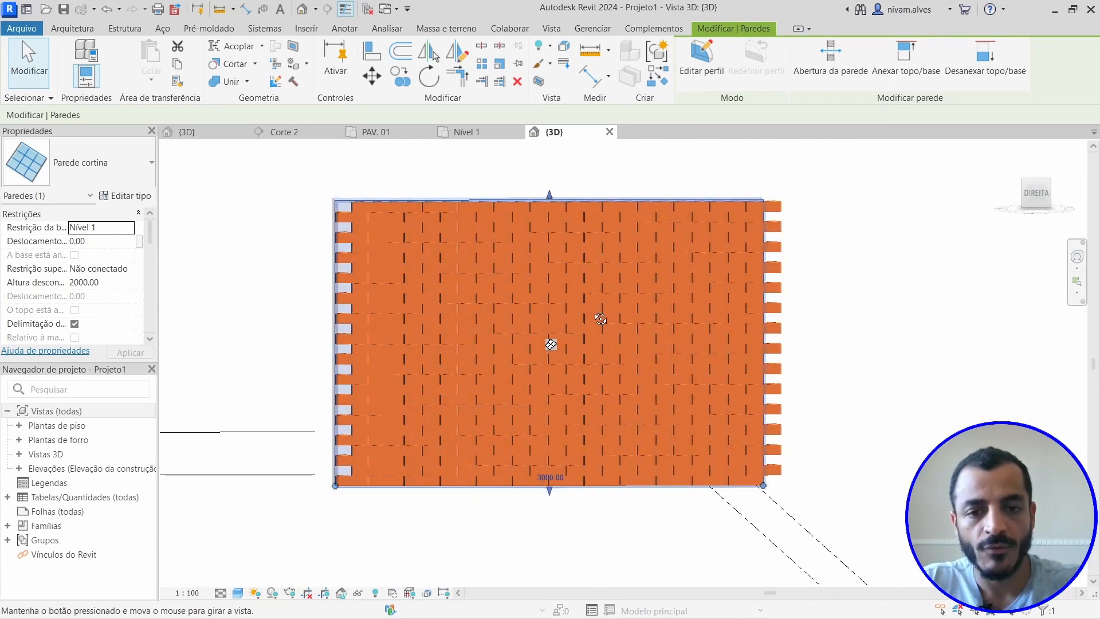
scroll(434, 380, up, 4)
scroll(442, 426, down, 3)
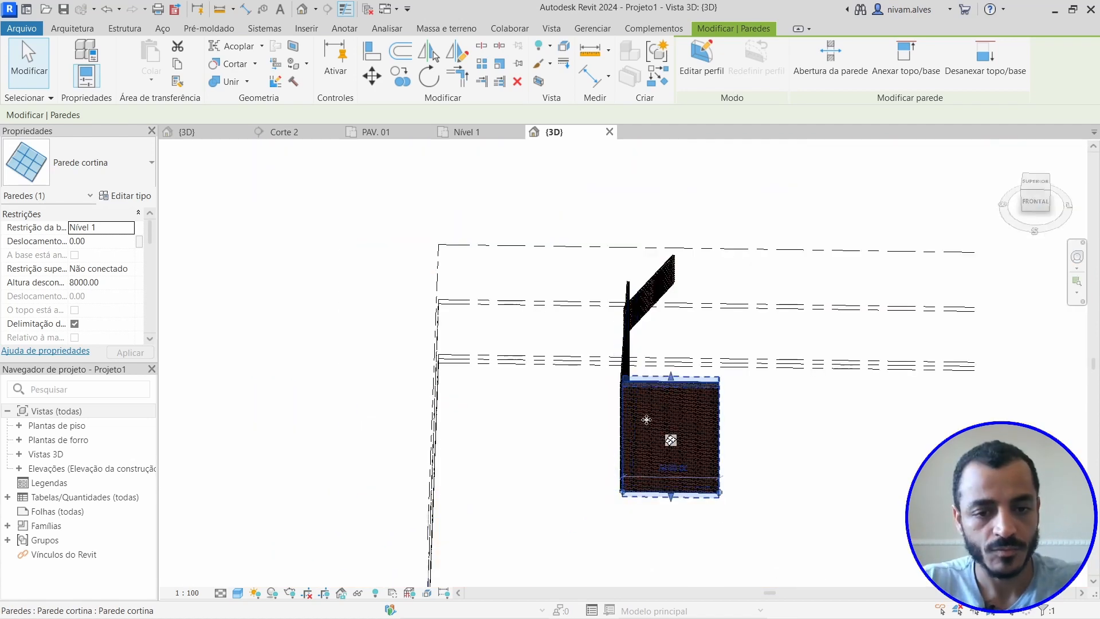
scroll(652, 424, up, 1)
middle_drag(644, 472, 727, 433)
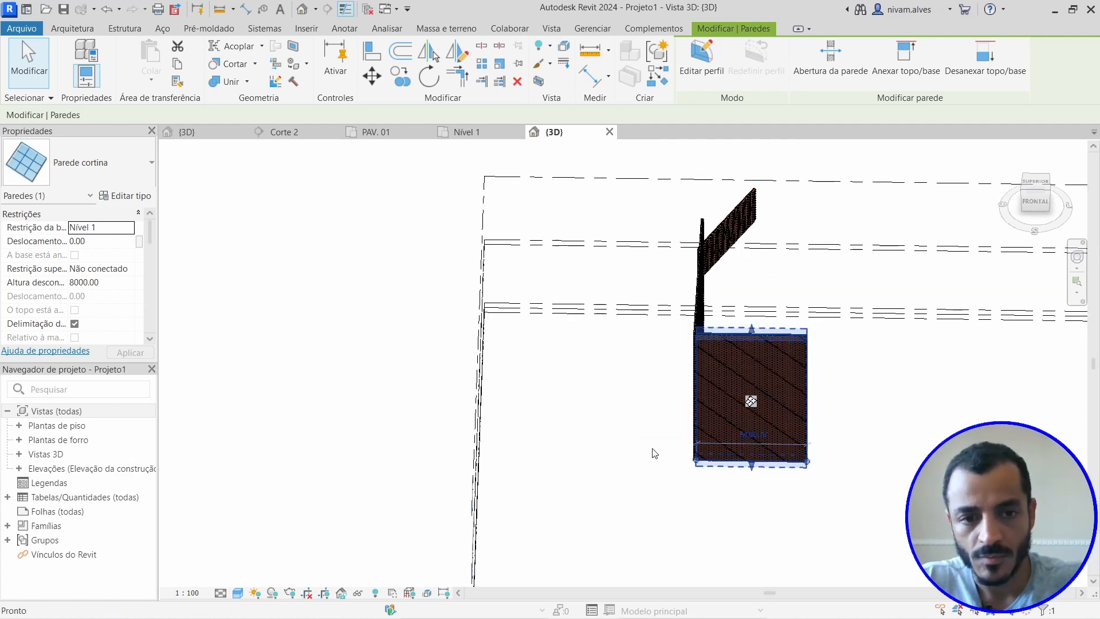
shift+middle_drag(655, 453, 255, 391)
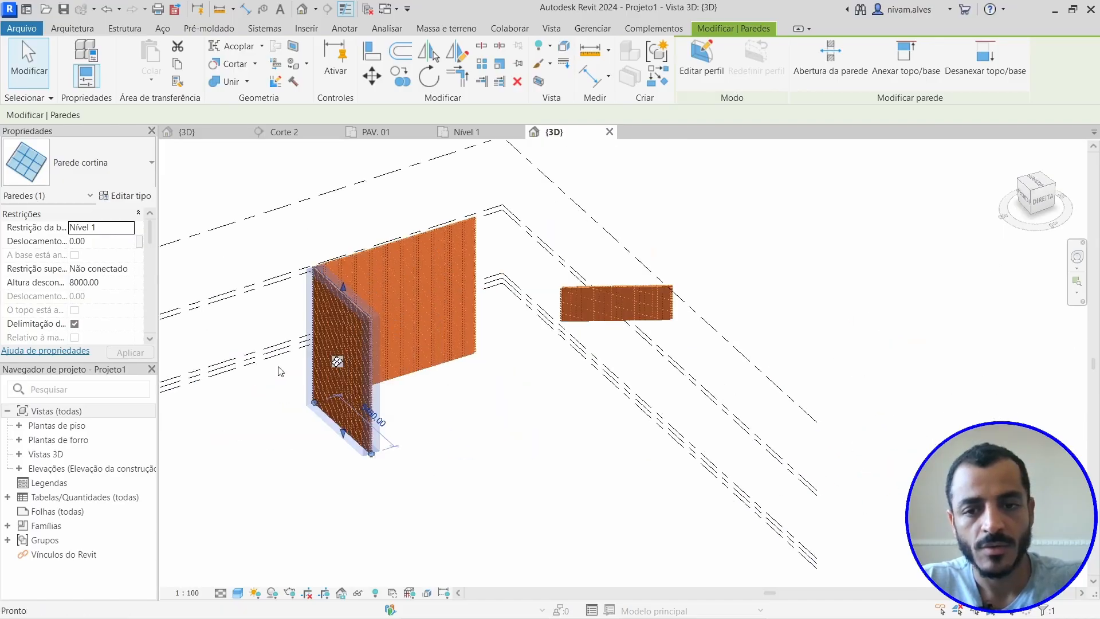
scroll(292, 345, up, 5)
scroll(509, 401, down, 2)
shift+middle_drag(561, 428, 534, 441)
scroll(532, 453, up, 6)
scroll(529, 416, down, 8)
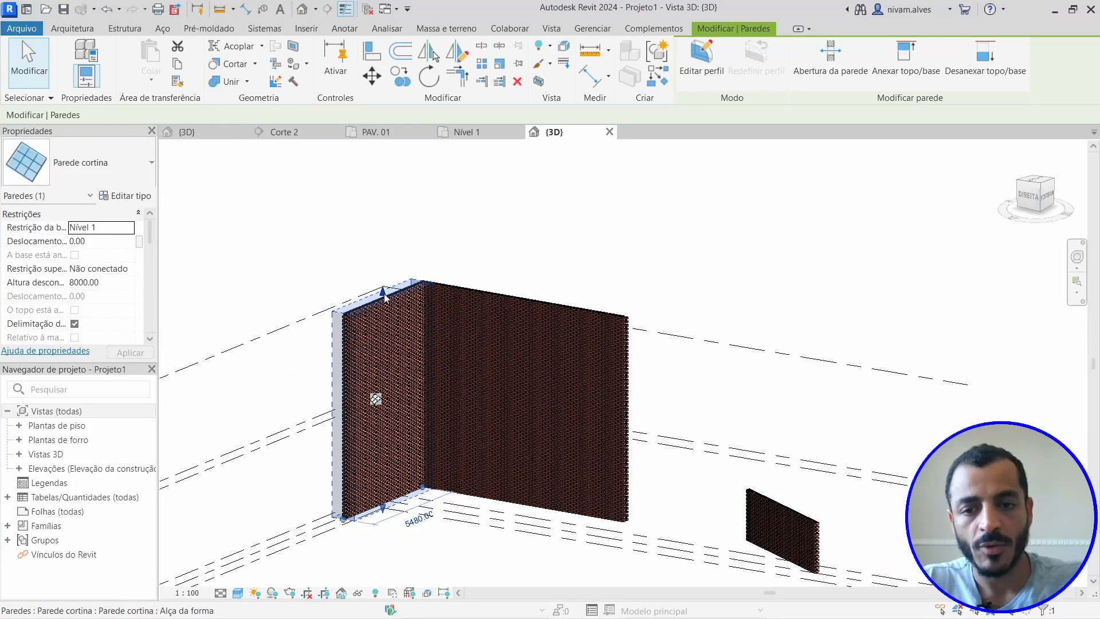
- Lower the selected corner wall's top to a height of about 5890 and lengthen the wall by moving its free end away from the corner
drag(383, 291, 386, 351)
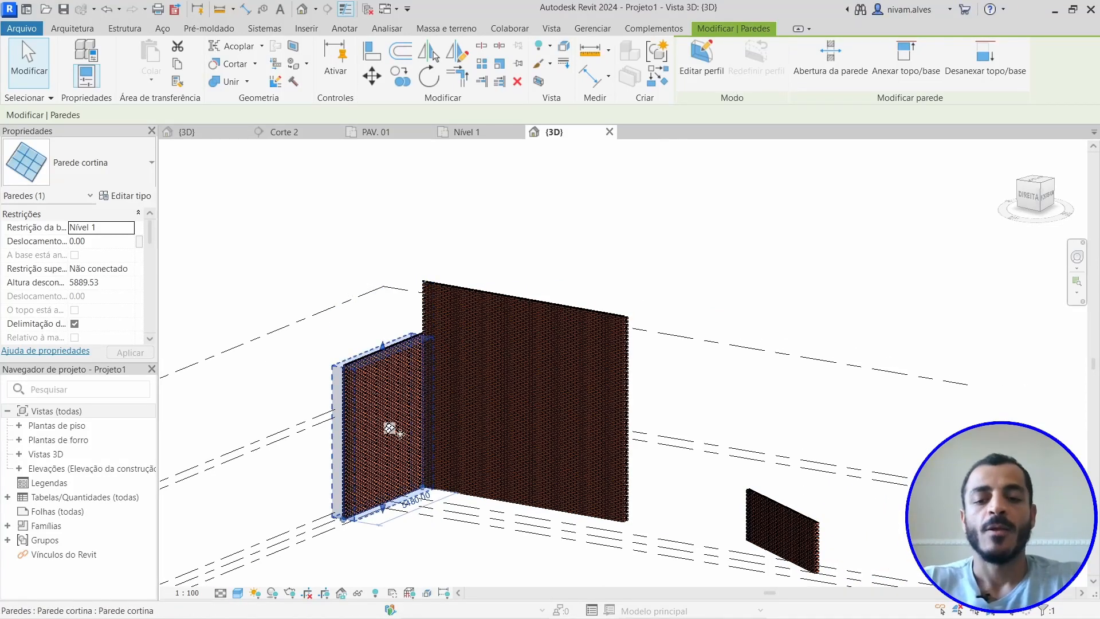
middle_drag(390, 429, 483, 291)
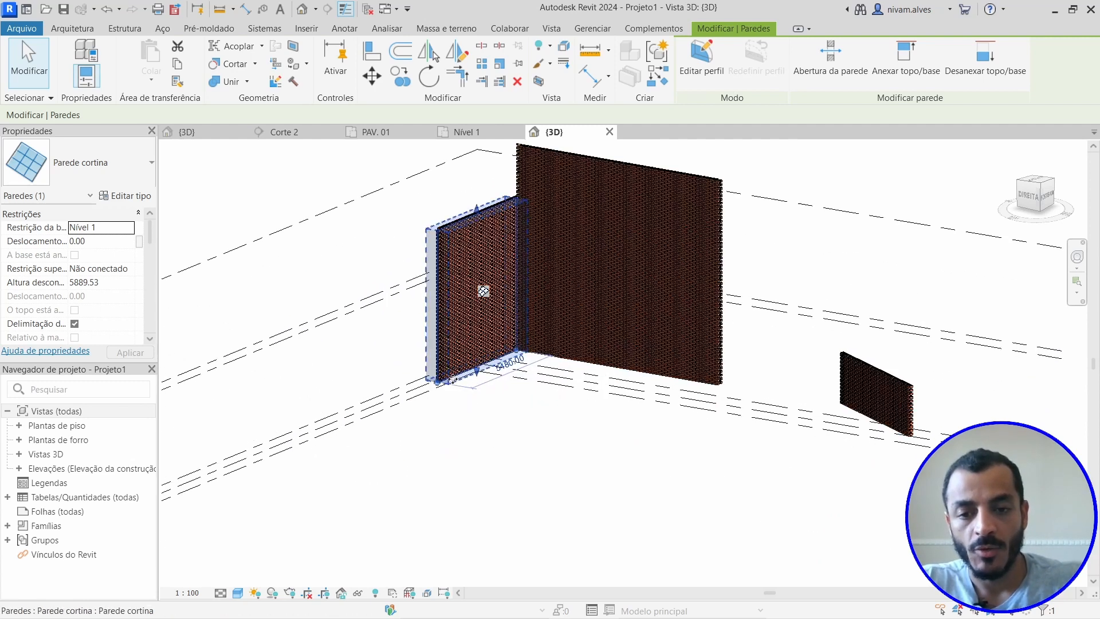
drag(452, 379, 270, 448)
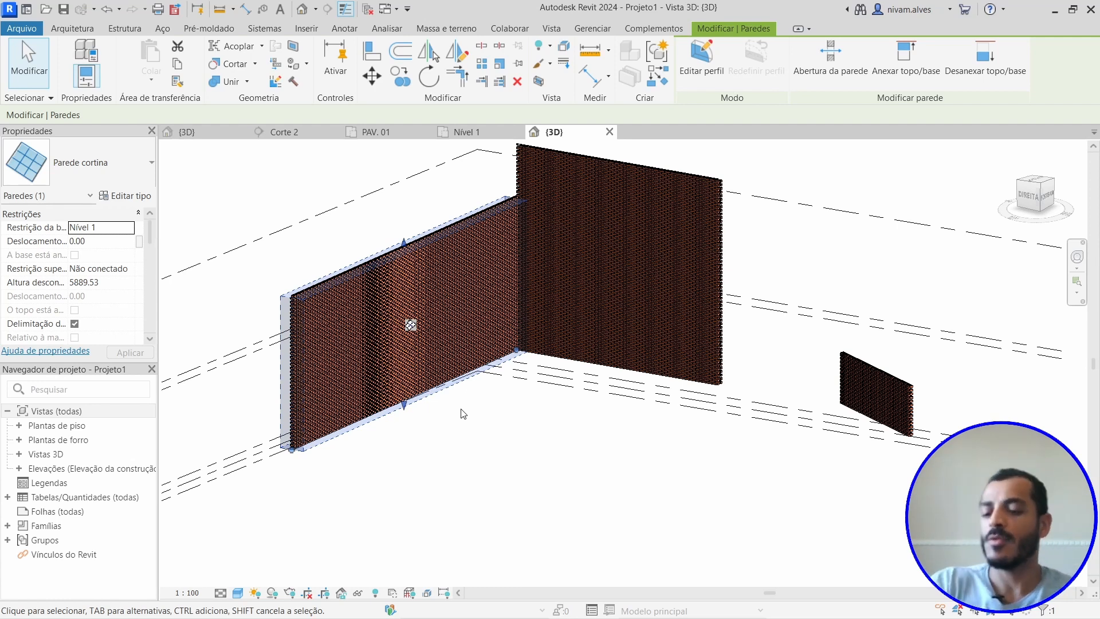
scroll(470, 407, down, 3)
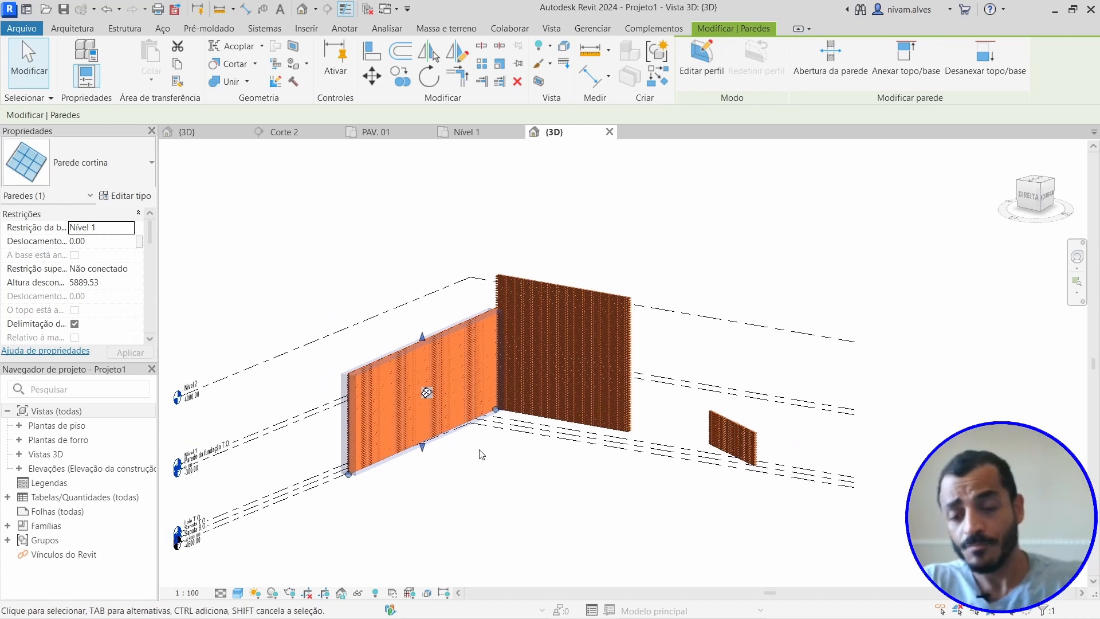